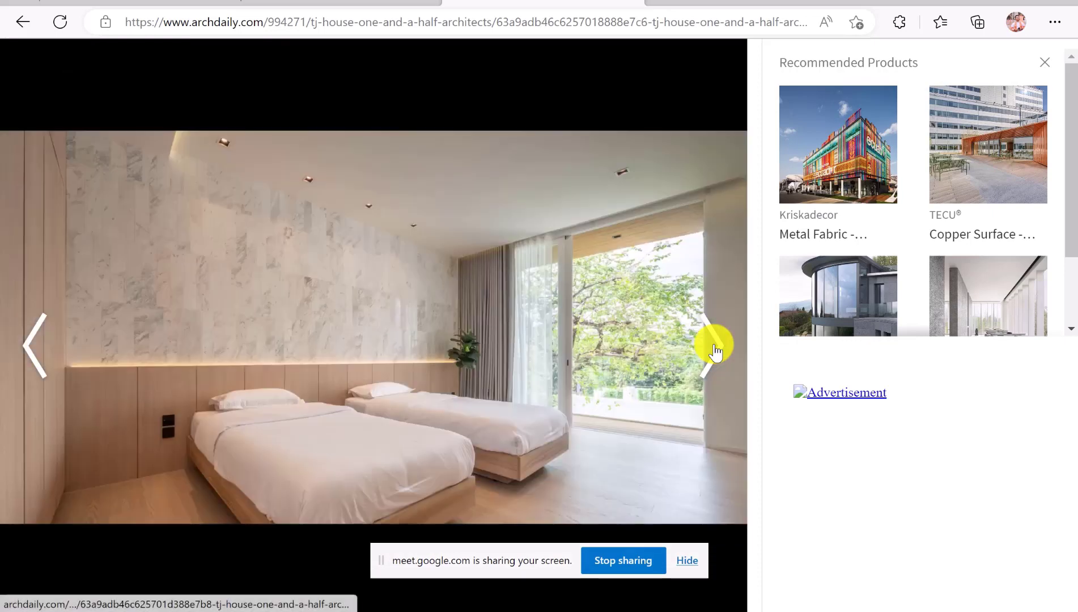
Browse the TJ House project gallery from the interior photos through to the Ground Floor plan drawing
left_click(714, 346)
left_click(715, 346)
left_click(714, 346)
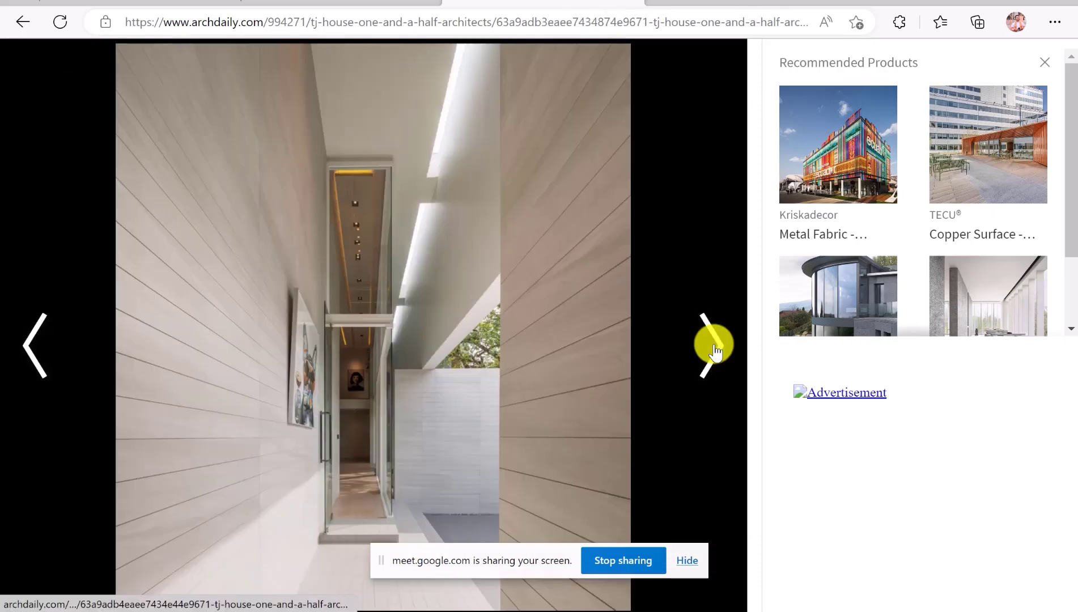
left_click(714, 346)
left_click(715, 346)
left_click(715, 346)
left_click(714, 347)
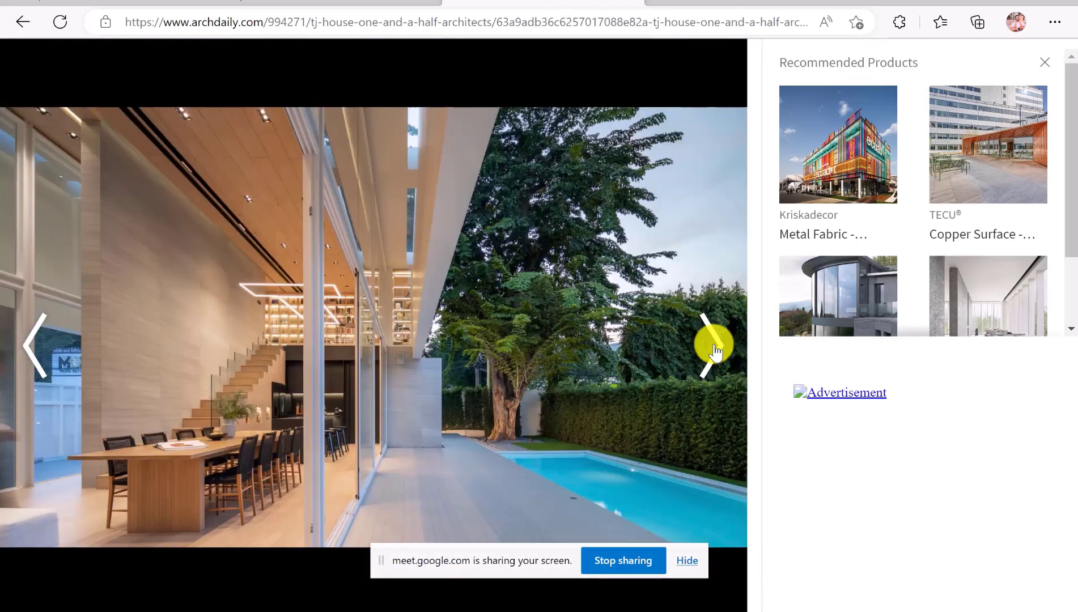
left_click(715, 347)
left_click(714, 347)
left_click(714, 347)
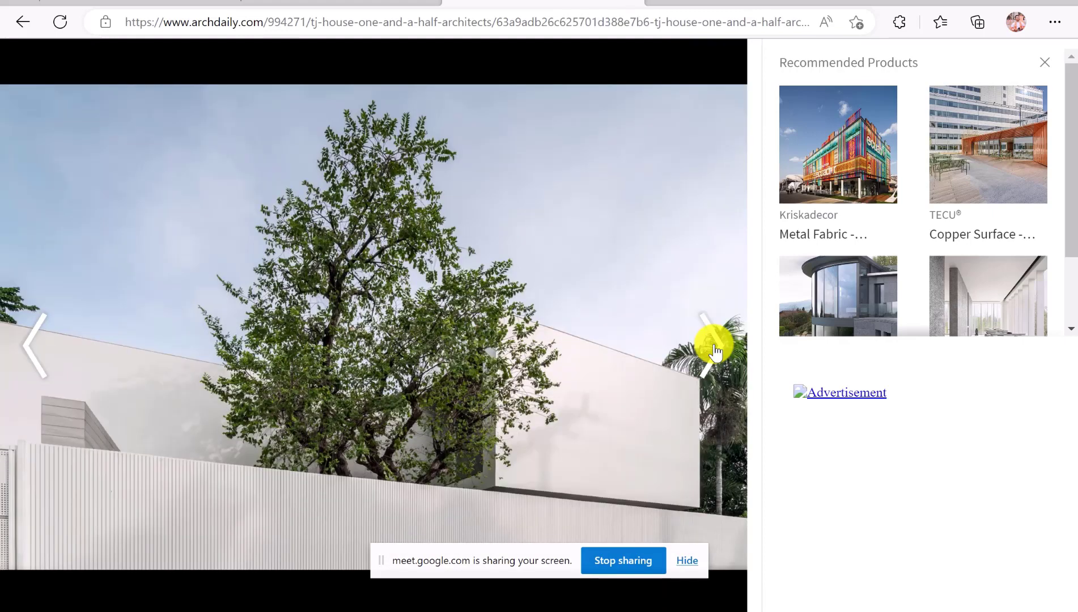
left_click(714, 347)
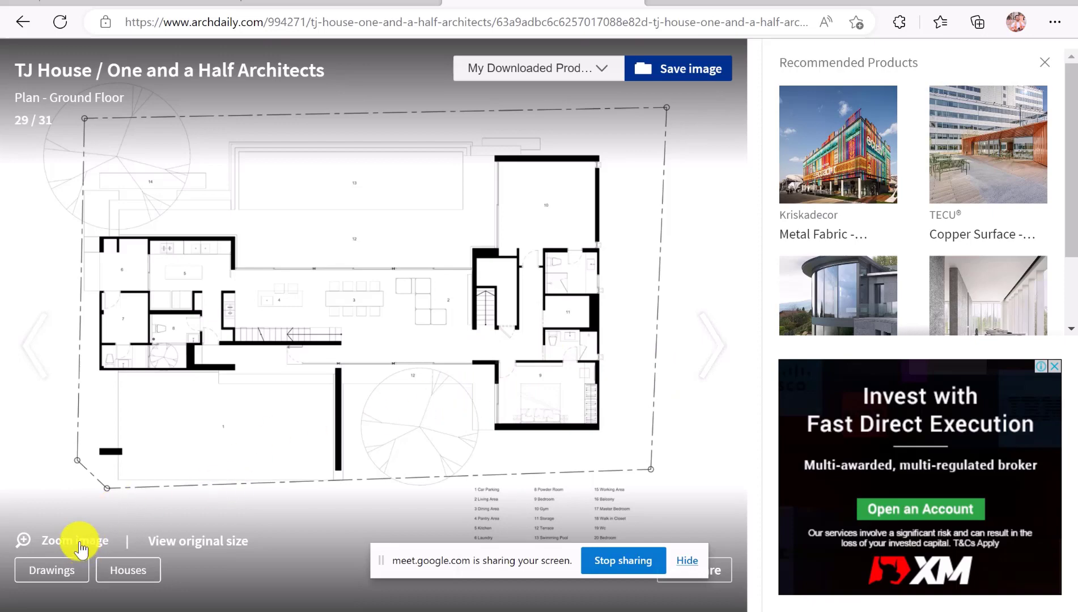
Open the ground floor plan at original size and save it to the Desktop as 1st-floor-plan-1 in JPEG format
left_click(175, 543)
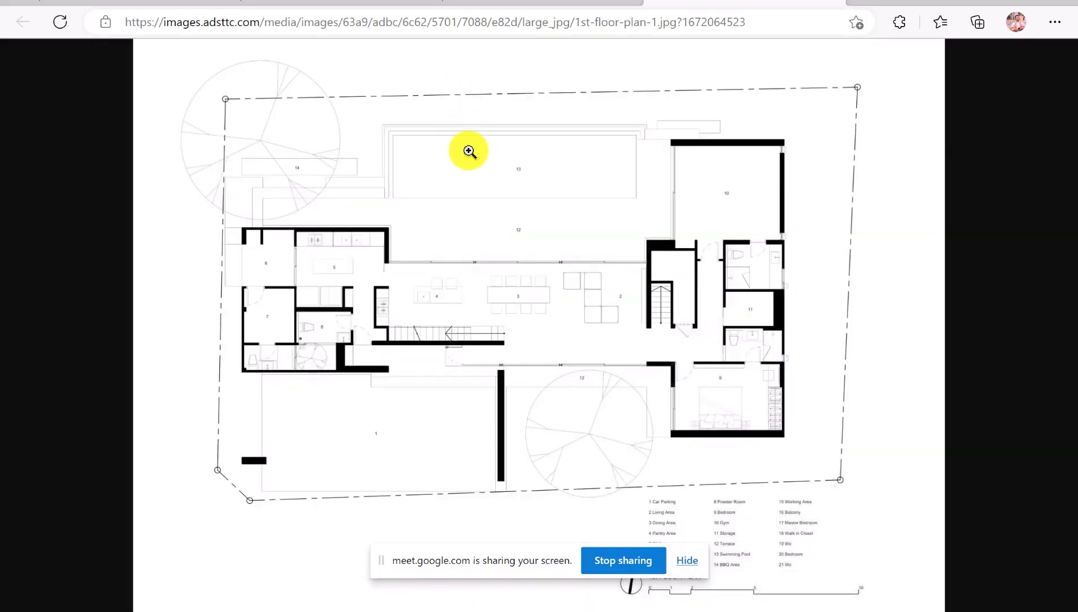
right_click(519, 157)
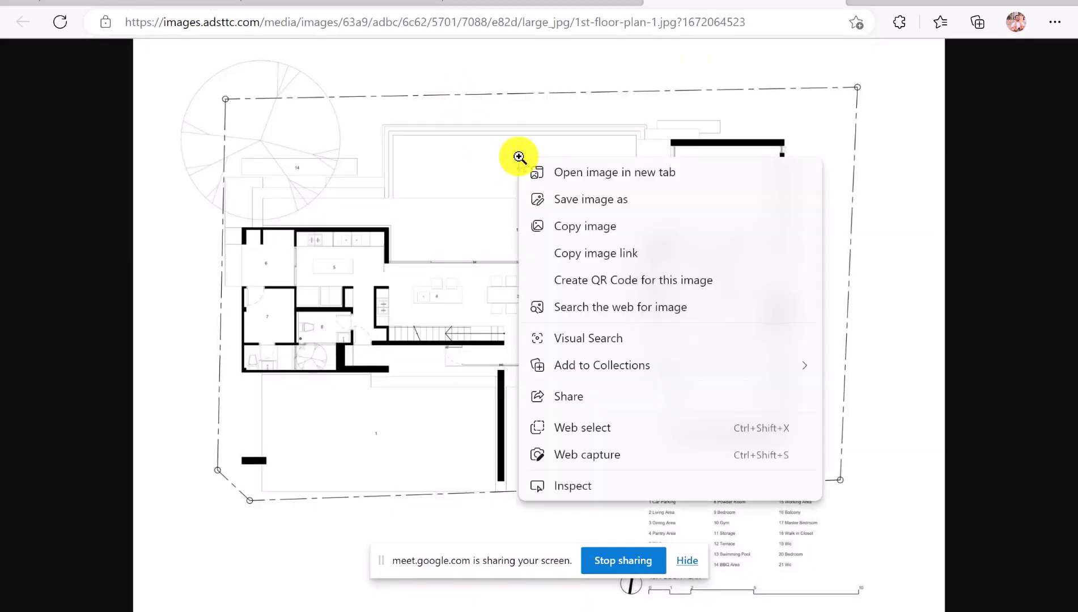
left_click(600, 205)
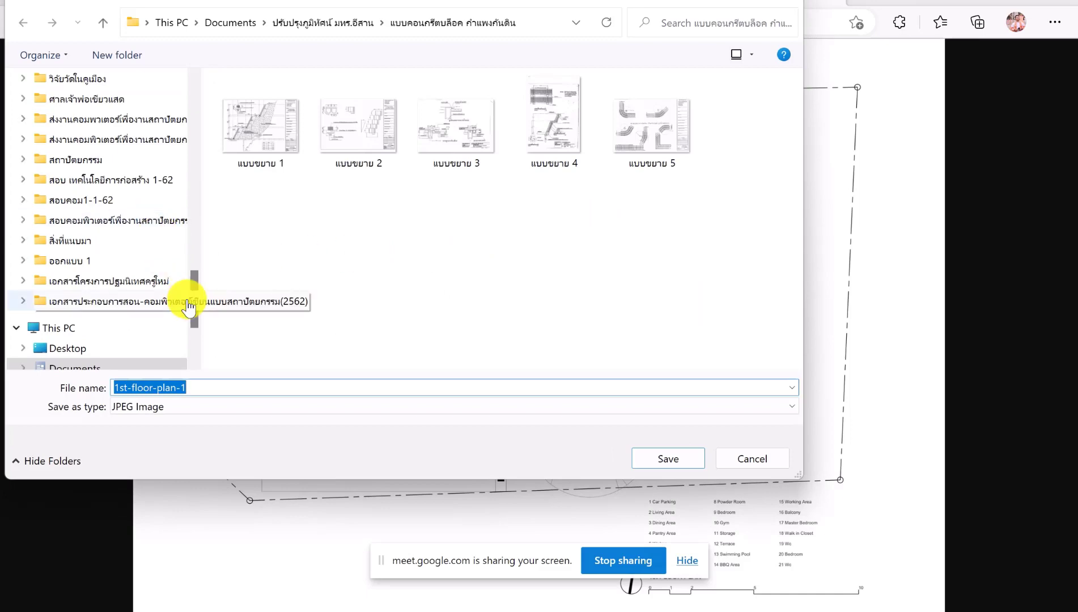
left_click_drag(194, 305, 202, 105)
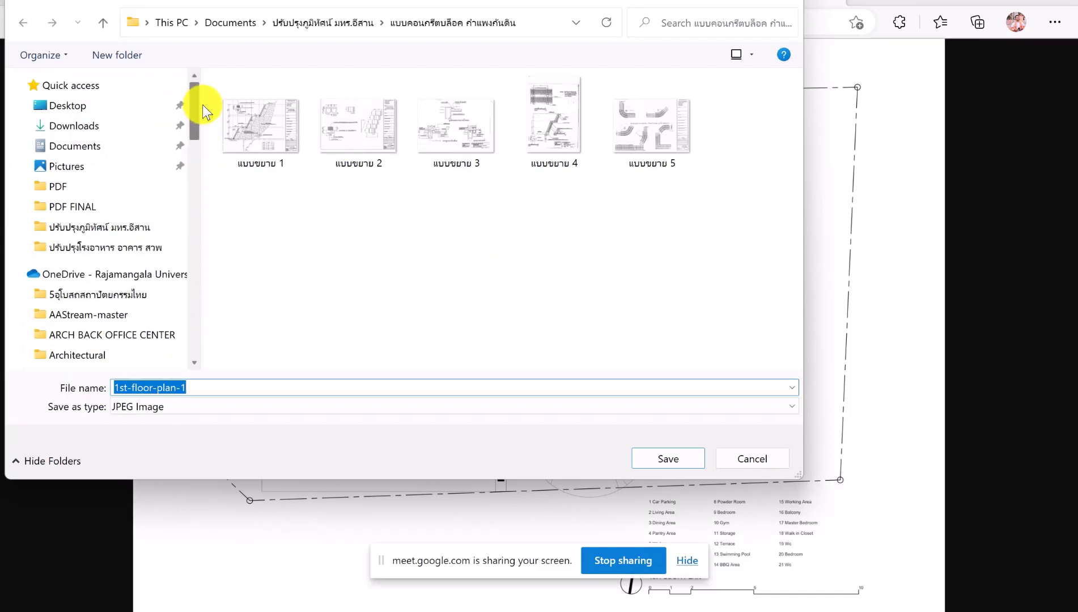
left_click(60, 106)
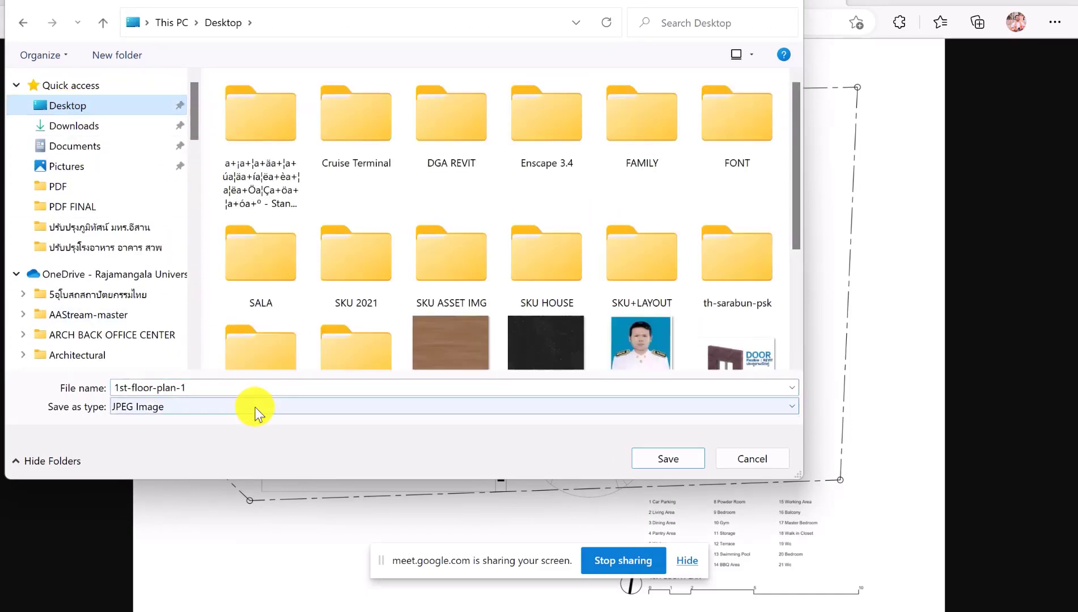
left_click(676, 457)
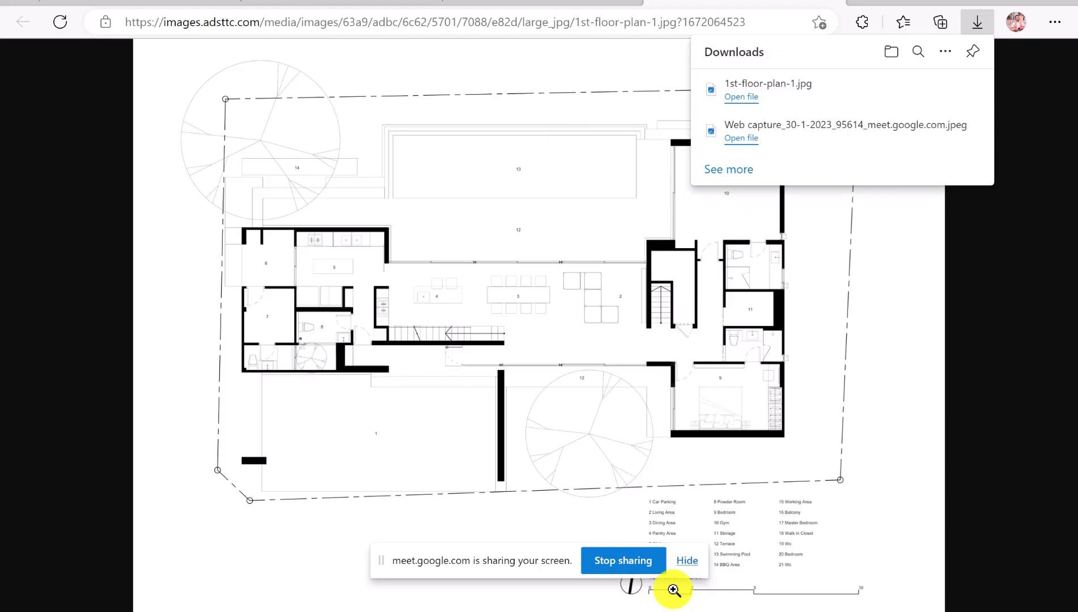
Switch to Photoshop and open the recent image 1st-floor-plan-1 from File Explorer, hiding the screen-sharing notice
mouse_move(729, 610)
left_click(729, 547)
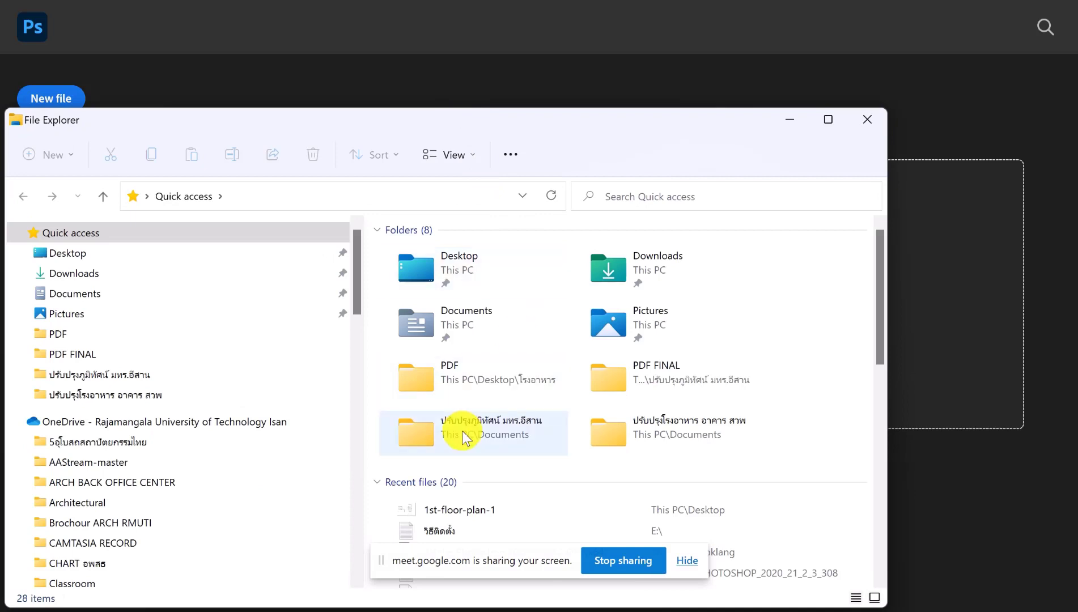
left_click_drag(473, 512, 926, 307)
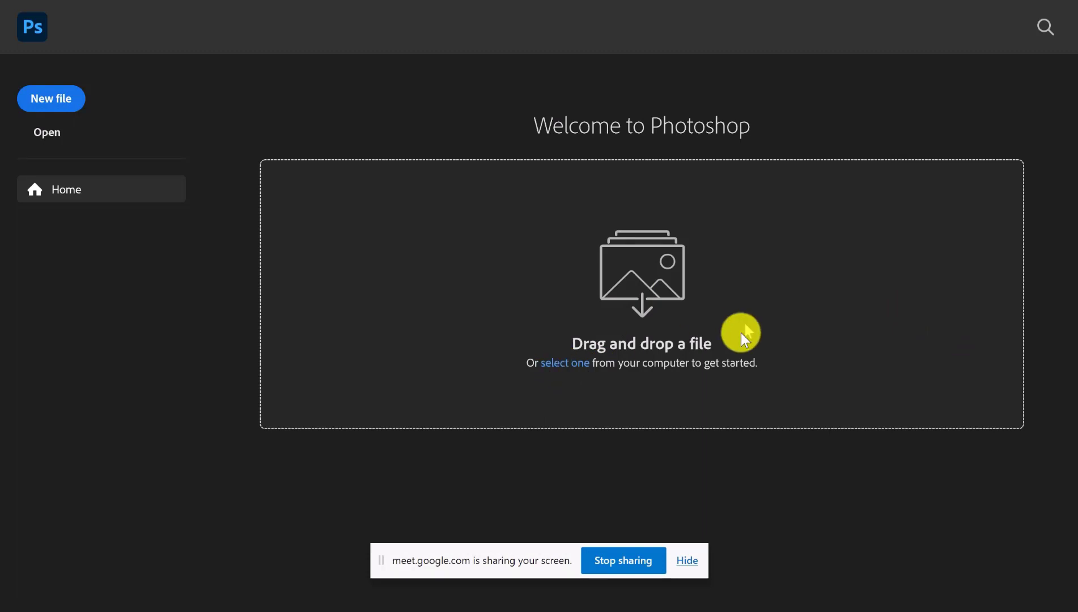
left_click(686, 562)
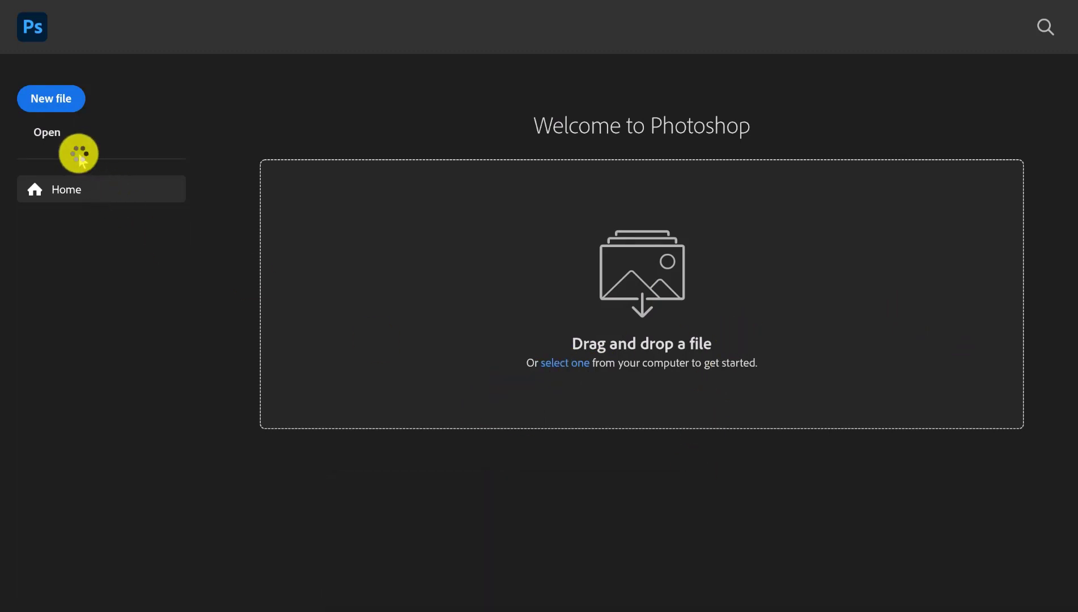
left_click(570, 263)
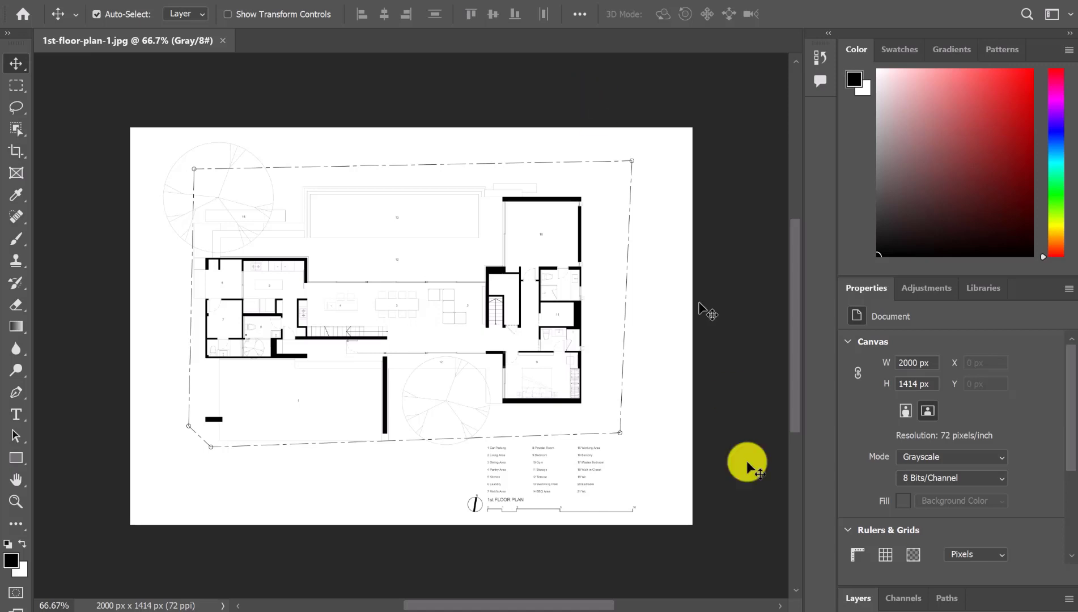
key("F10")
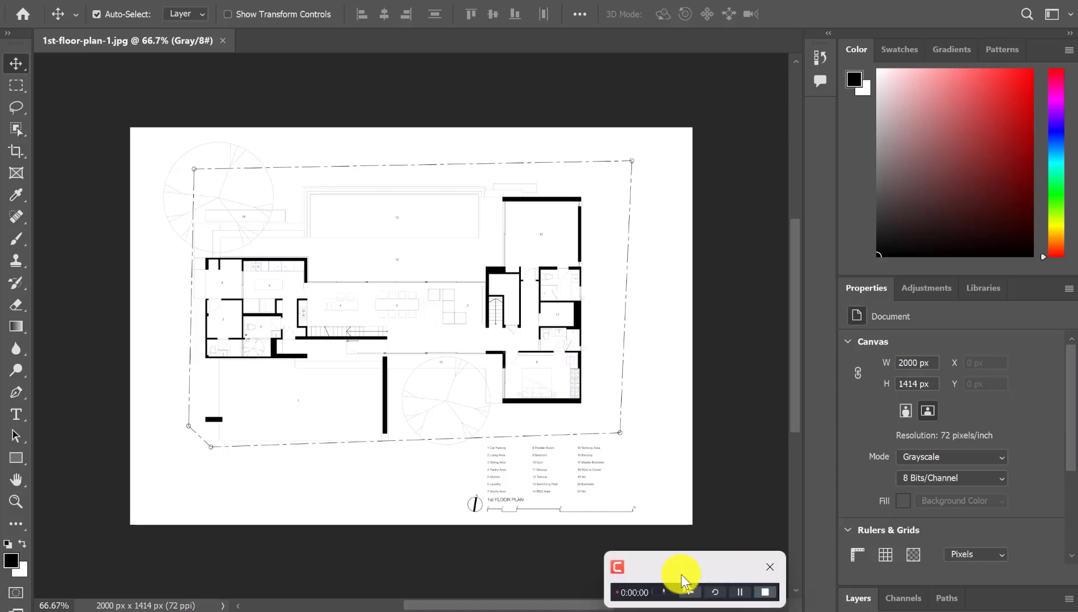
left_click(690, 592)
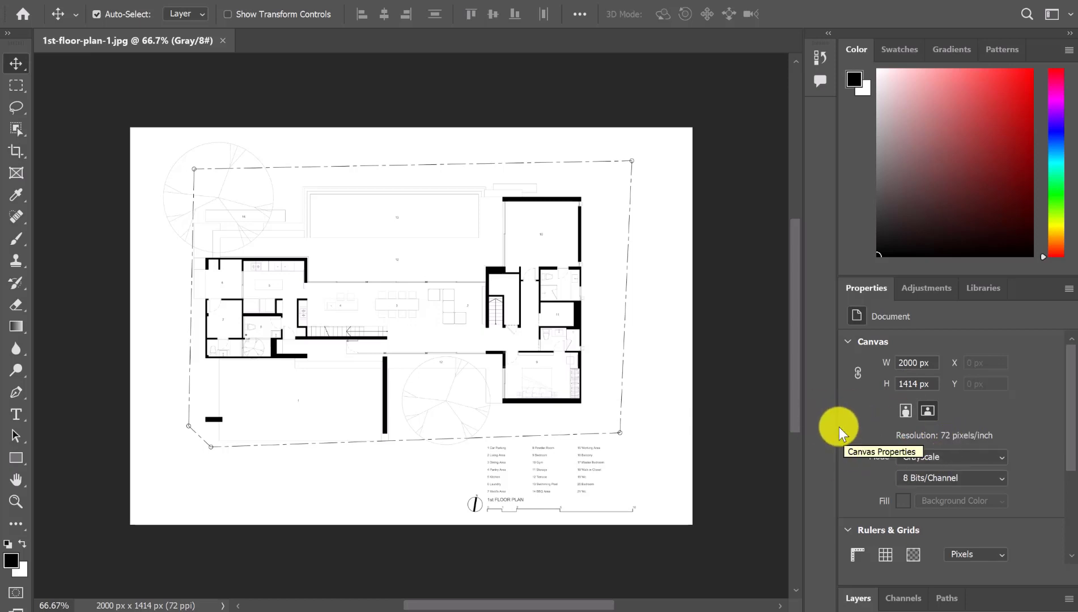
Convert the floor plan document's color mode to CMYK Color and accept the profile conversion
left_click(1000, 456)
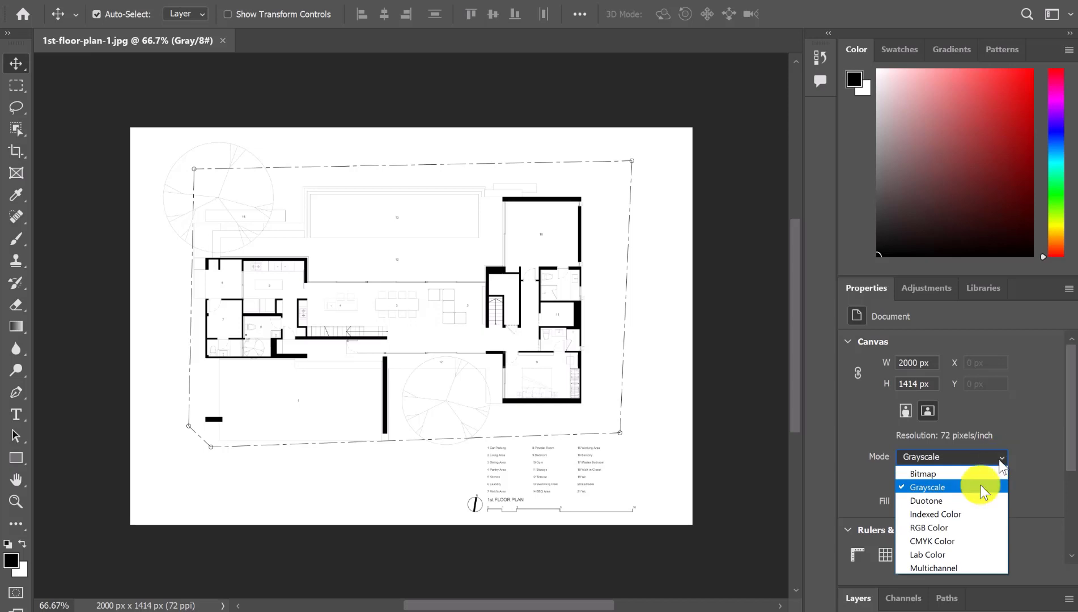
left_click(948, 541)
left_click(586, 274)
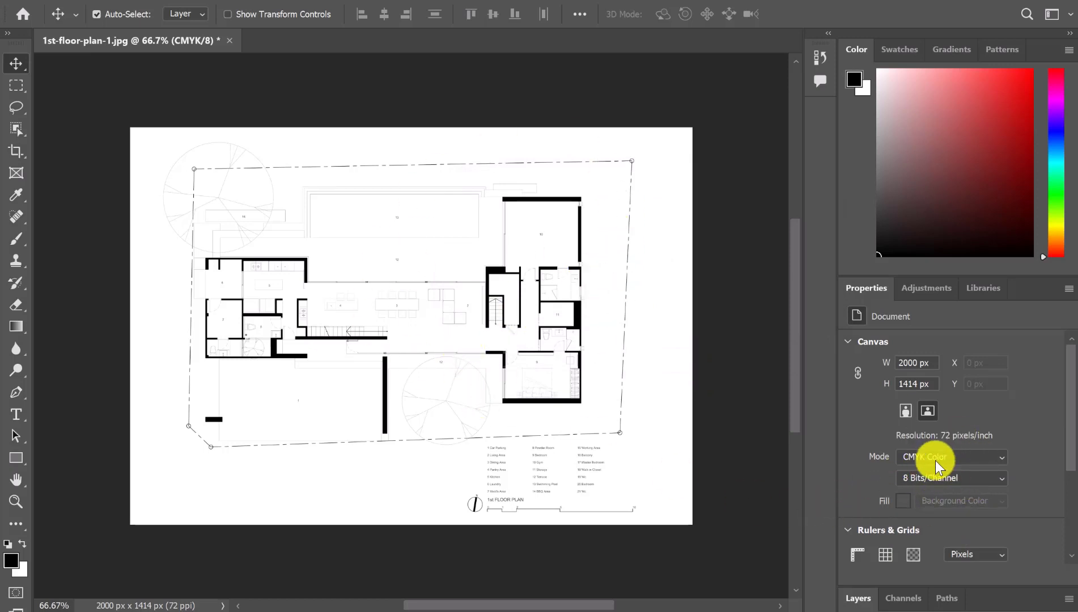
Set the floor plan document's color mode to RGB Color
left_click(968, 456)
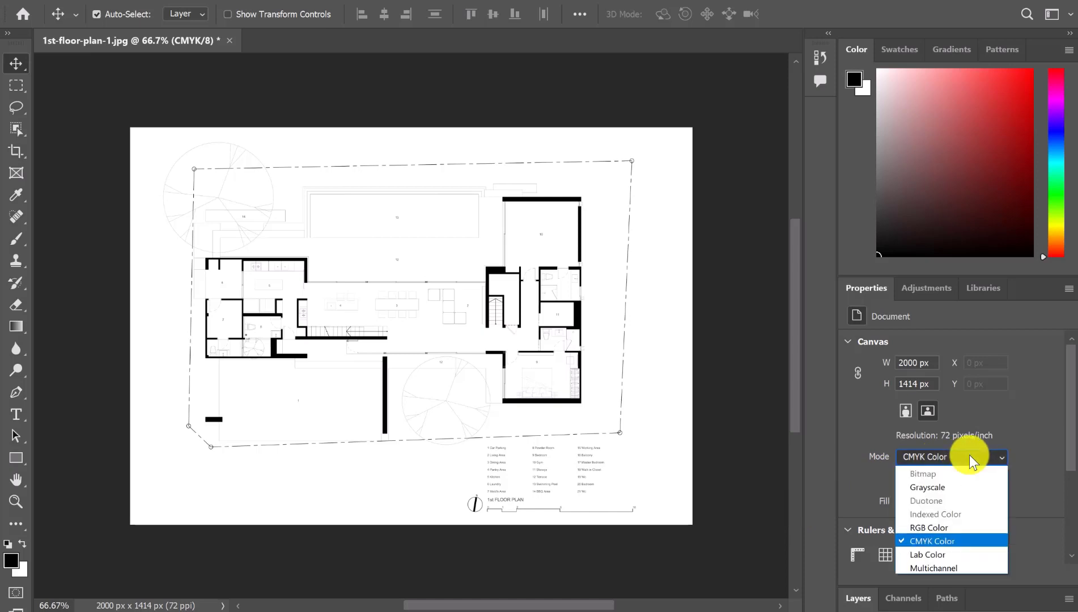
left_click(927, 527)
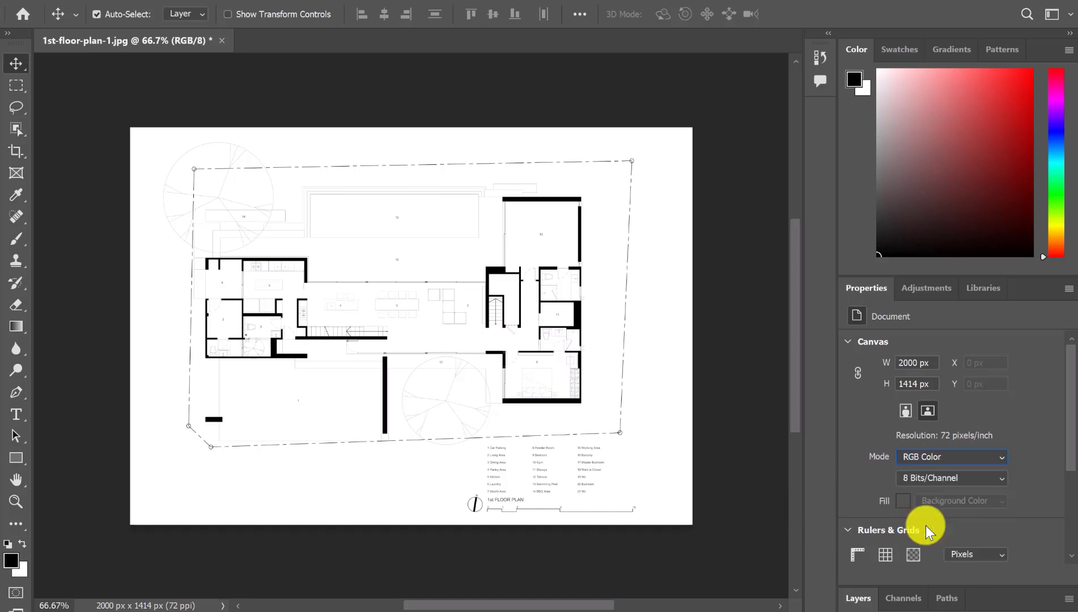
left_click(919, 459)
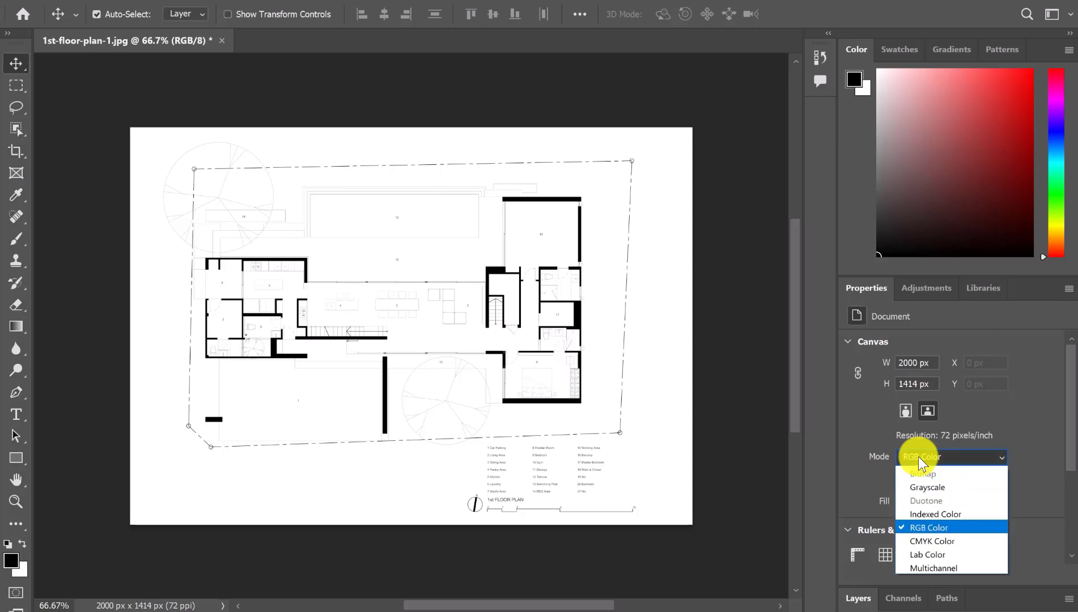
left_click(944, 528)
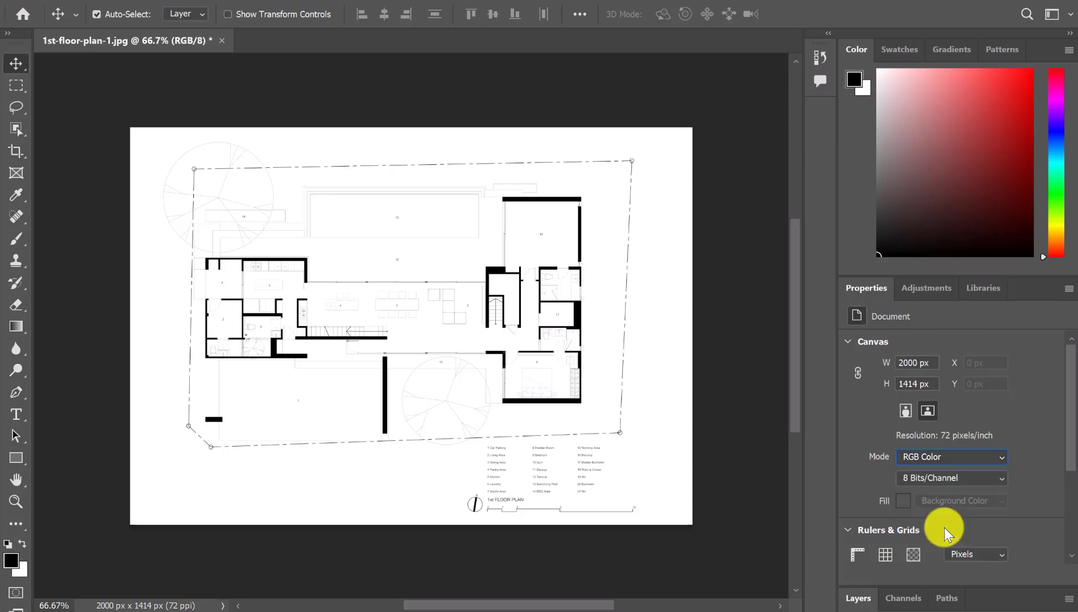
Set the document's bit depth to 16 Bits/Channel
left_click(998, 477)
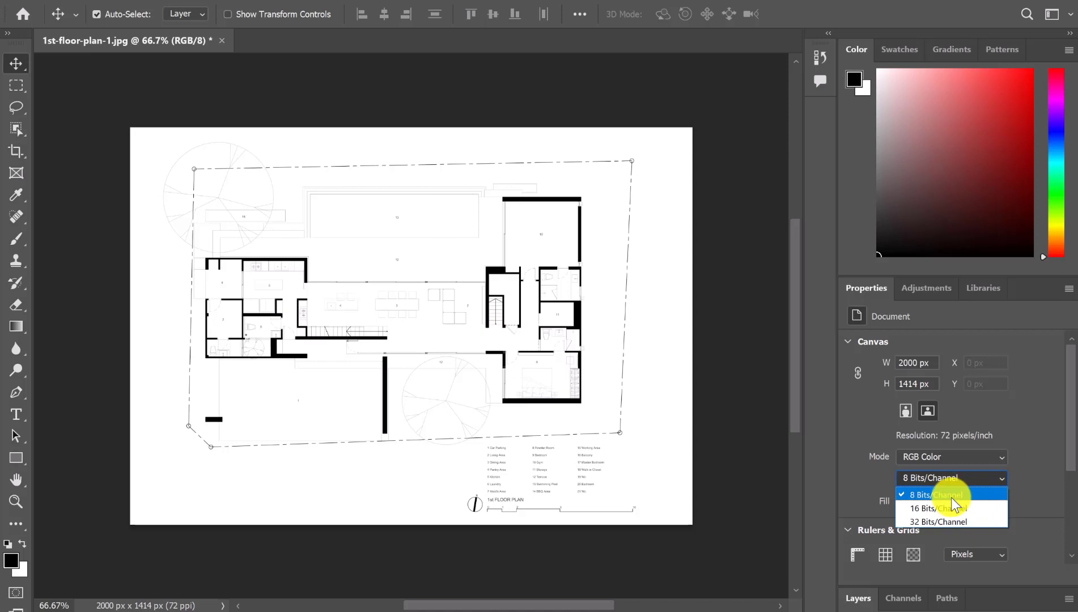
left_click(922, 510)
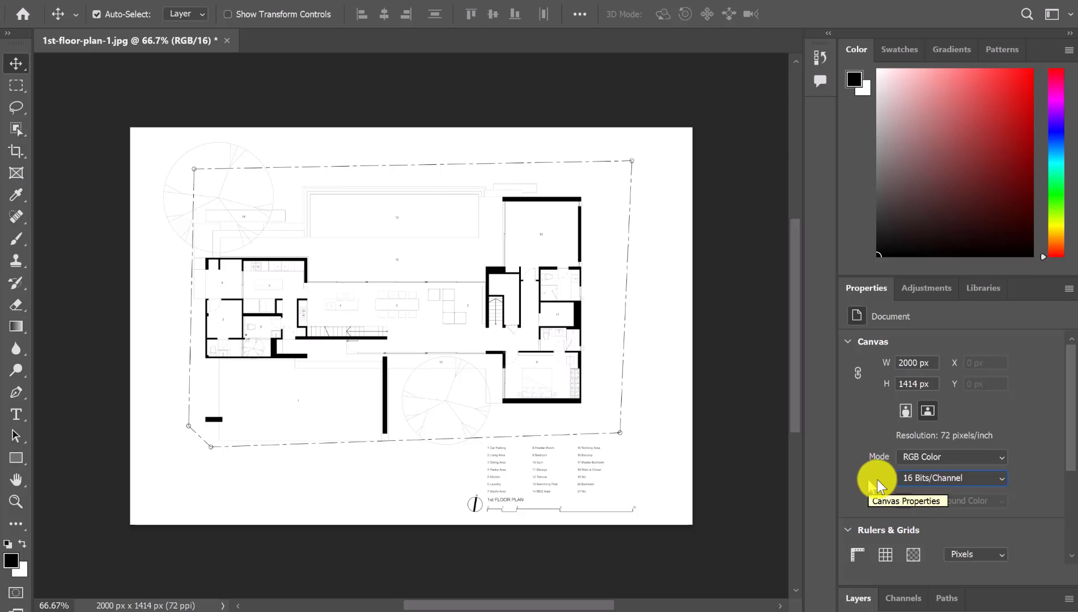
left_click(910, 479)
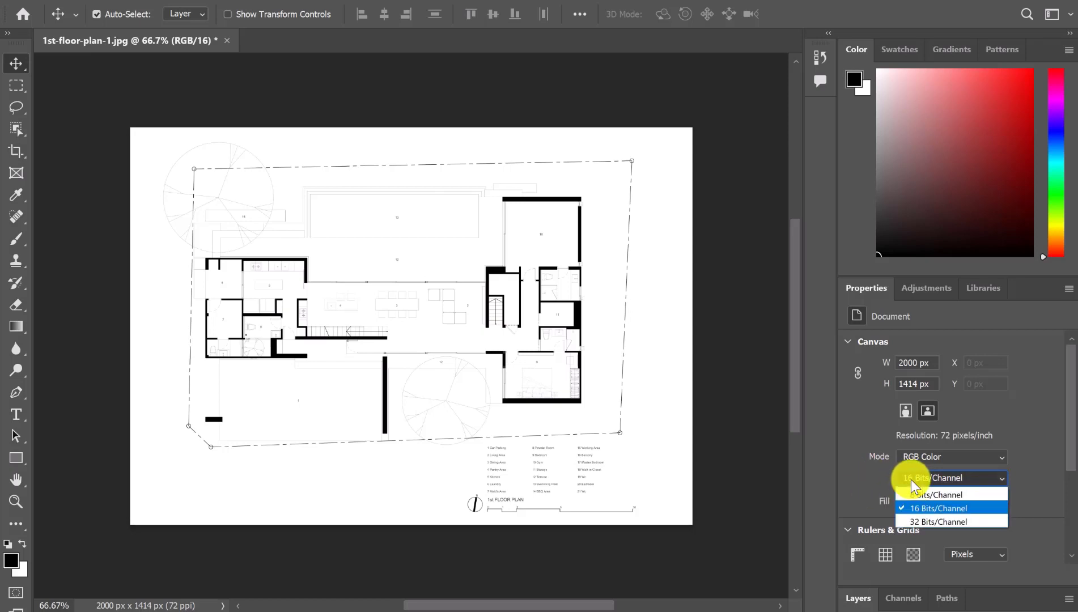
left_click(927, 510)
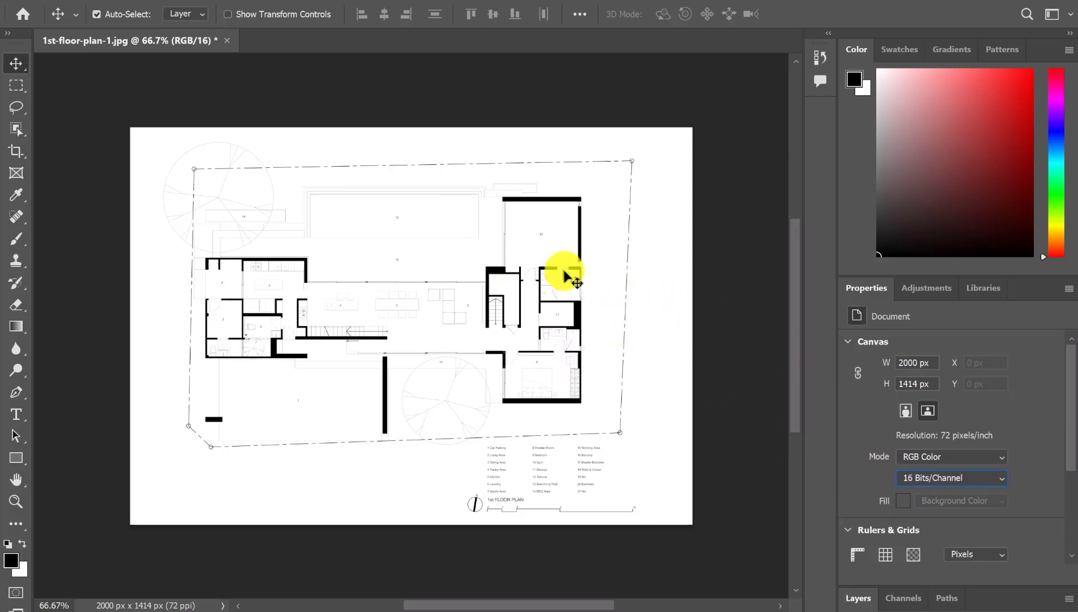
Convert the document to CMYK Color with the profile warning set not to show again, and return the mode to RGB Color
scroll(917, 405, "down", 1)
left_click(930, 430)
left_click(930, 442)
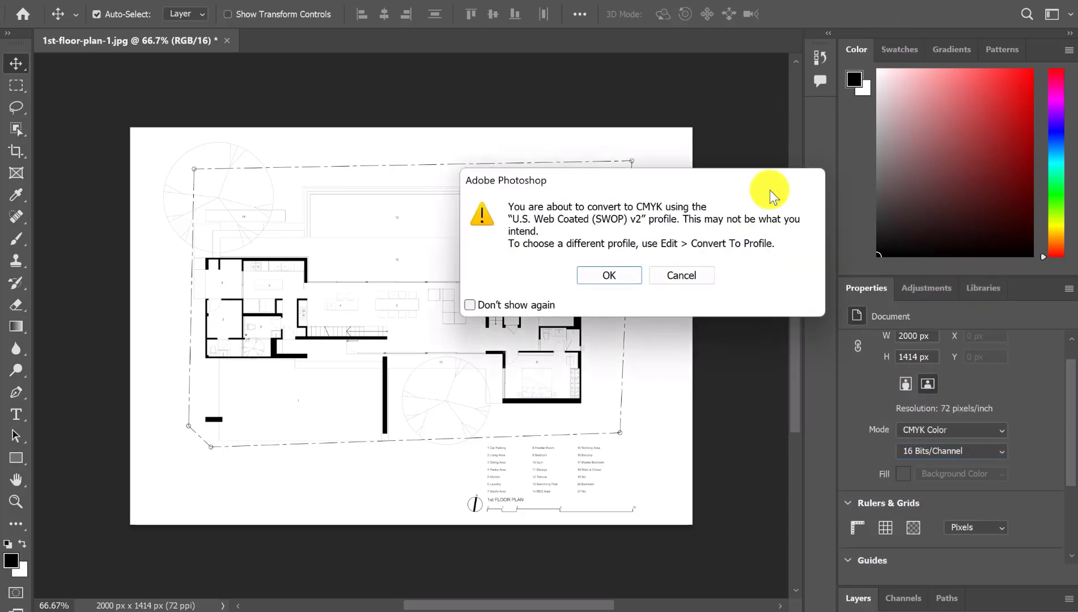
left_click(470, 305)
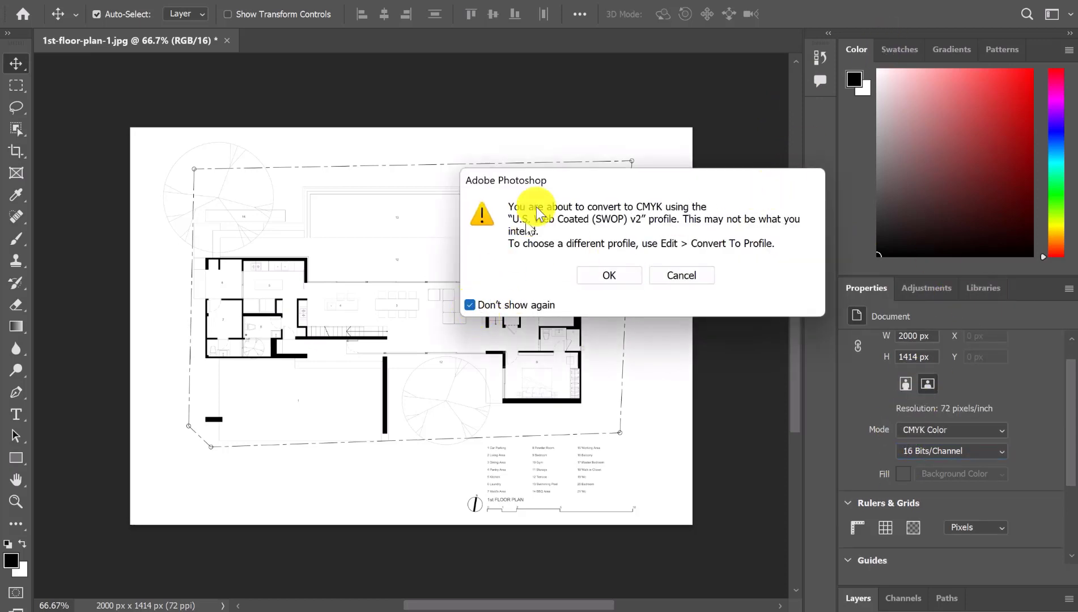
left_click(620, 280)
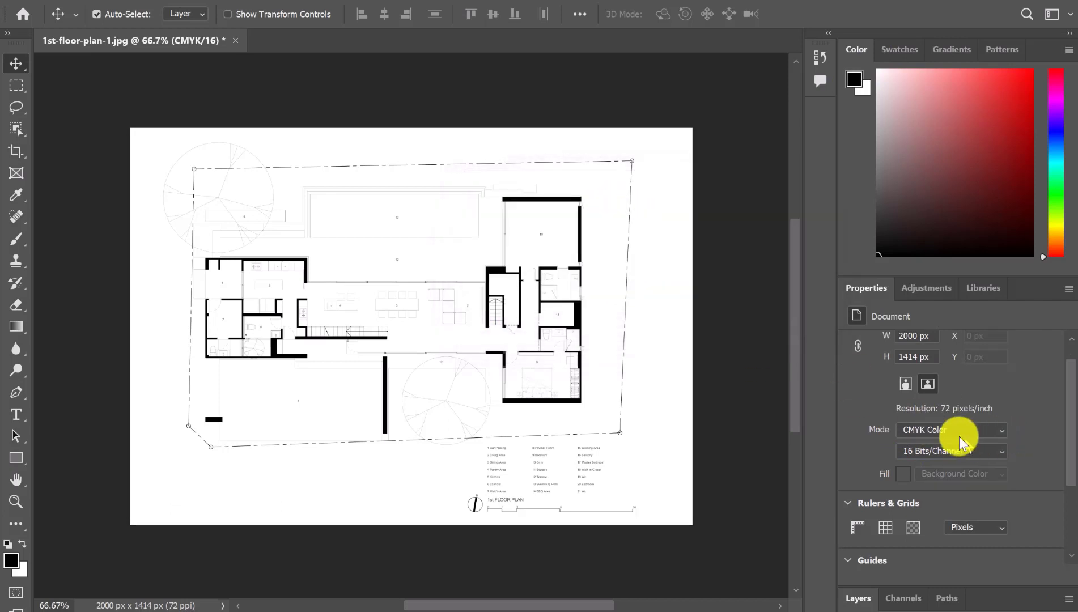
left_click(955, 430)
left_click(929, 500)
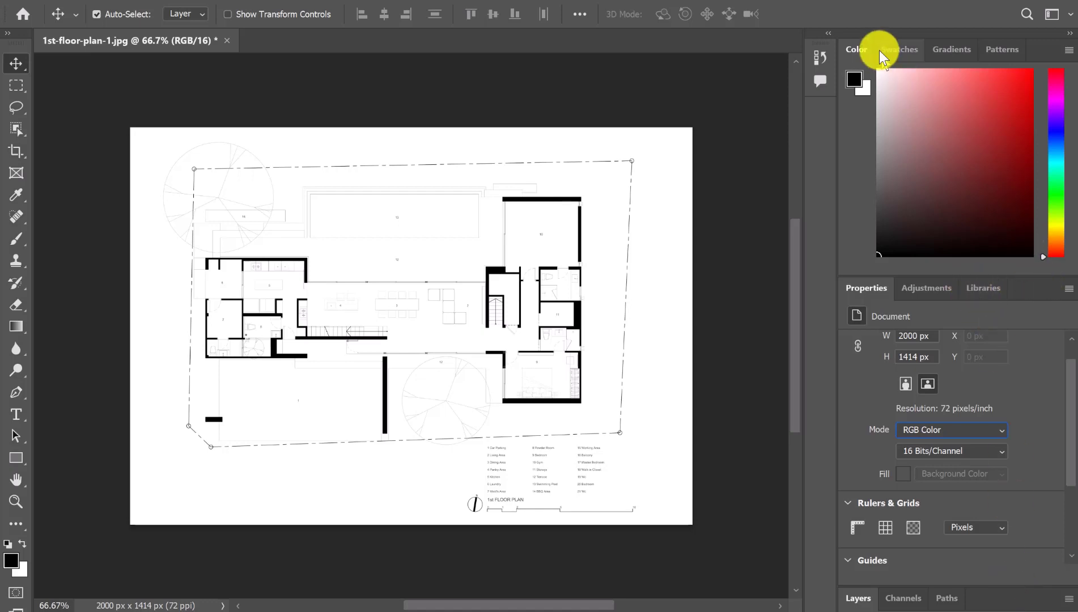
Convert the locked Background into a regular layer named PLAN and leave it deselected
left_click(858, 598)
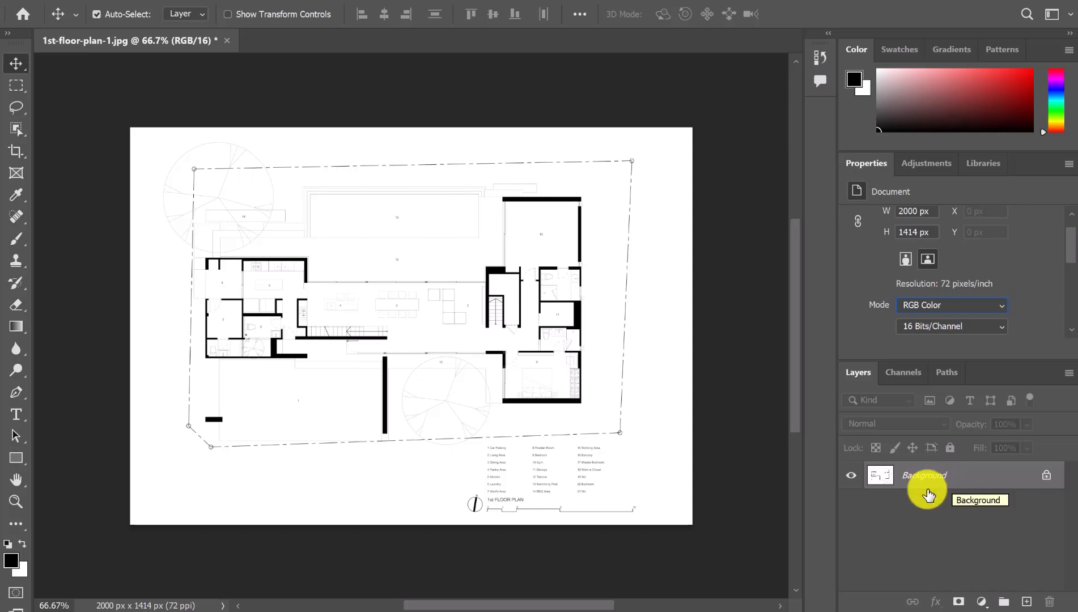
double_click(982, 483)
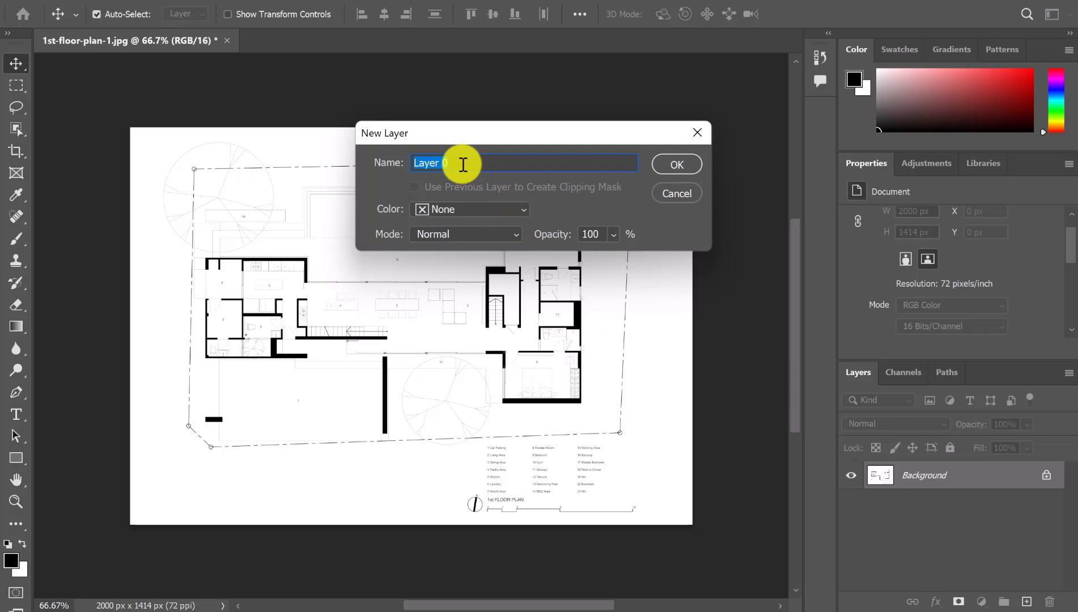
type("BG")
key("BackSpace")
key("BackSpace")
type("PLAN")
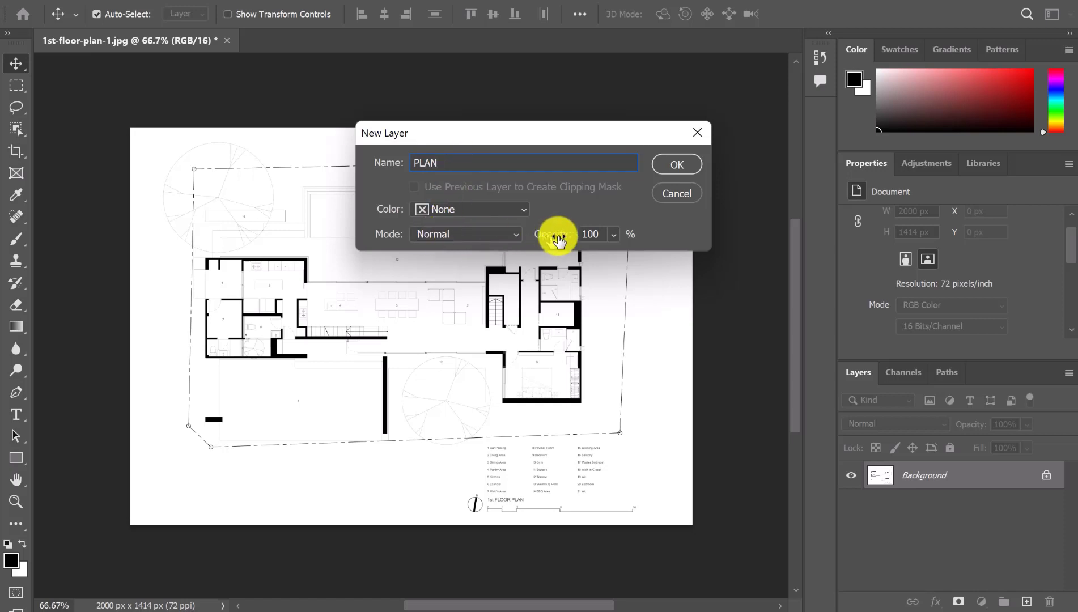
left_click(677, 162)
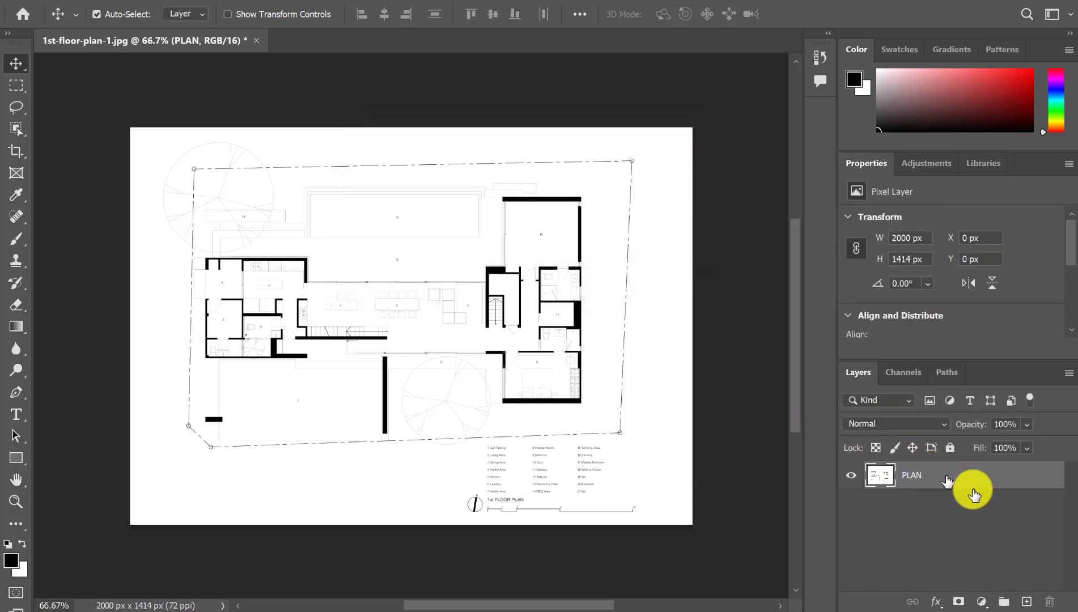
left_click(982, 506)
left_click_drag(881, 476, 990, 513)
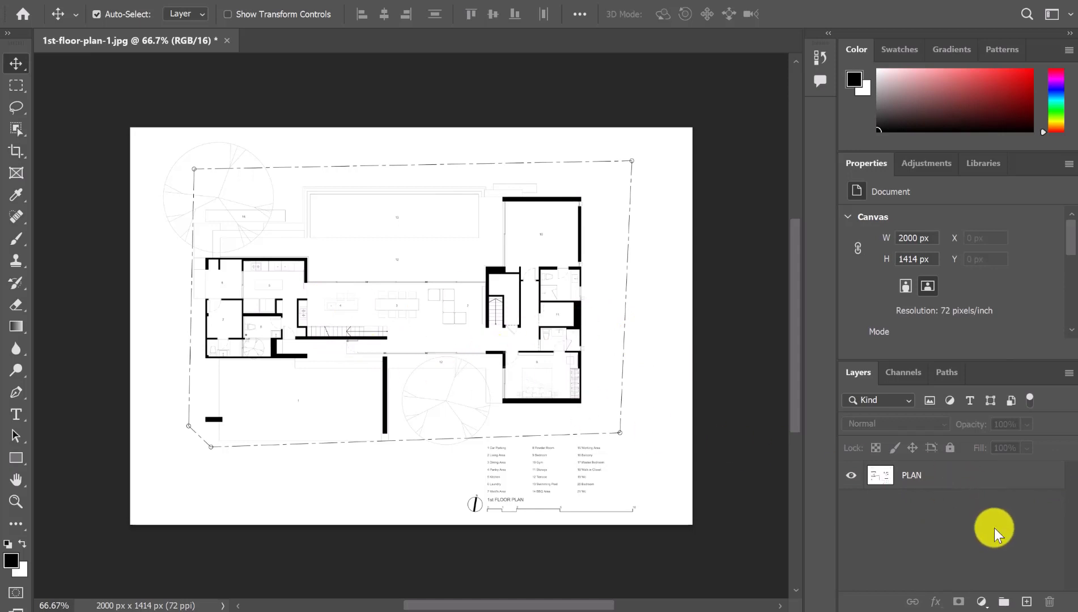
mouse_move(993, 527)
left_mouse_down()
mouse_move(728, 359)
mouse_move(483, 112)
mouse_move(245, 455)
mouse_move(521, 390)
mouse_move(432, 300)
mouse_move(495, 253)
mouse_move(579, 339)
mouse_move(987, 511)
left_mouse_up()
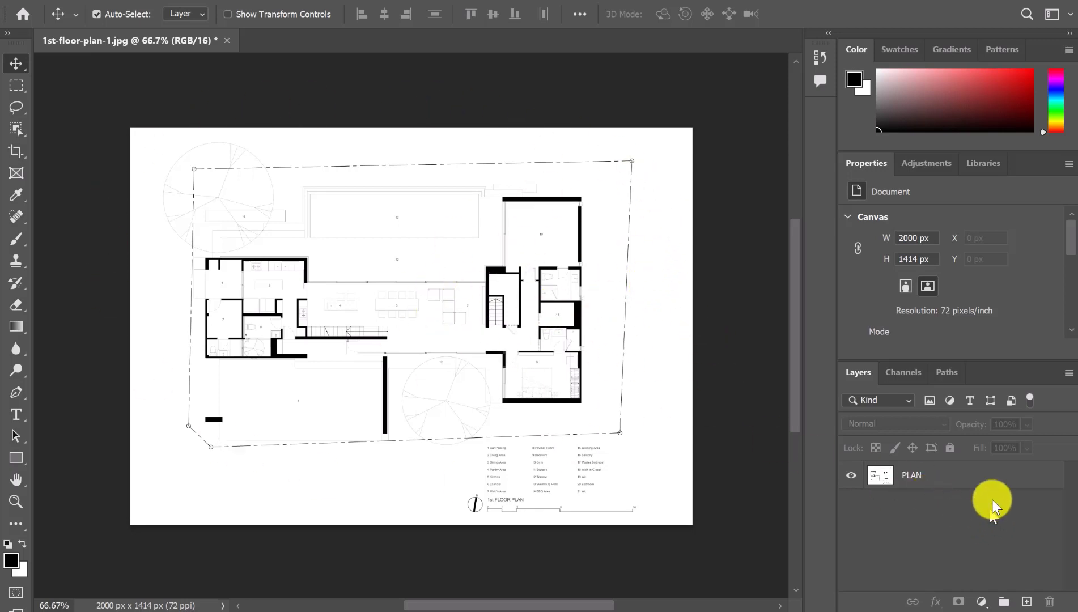
left_click(992, 475)
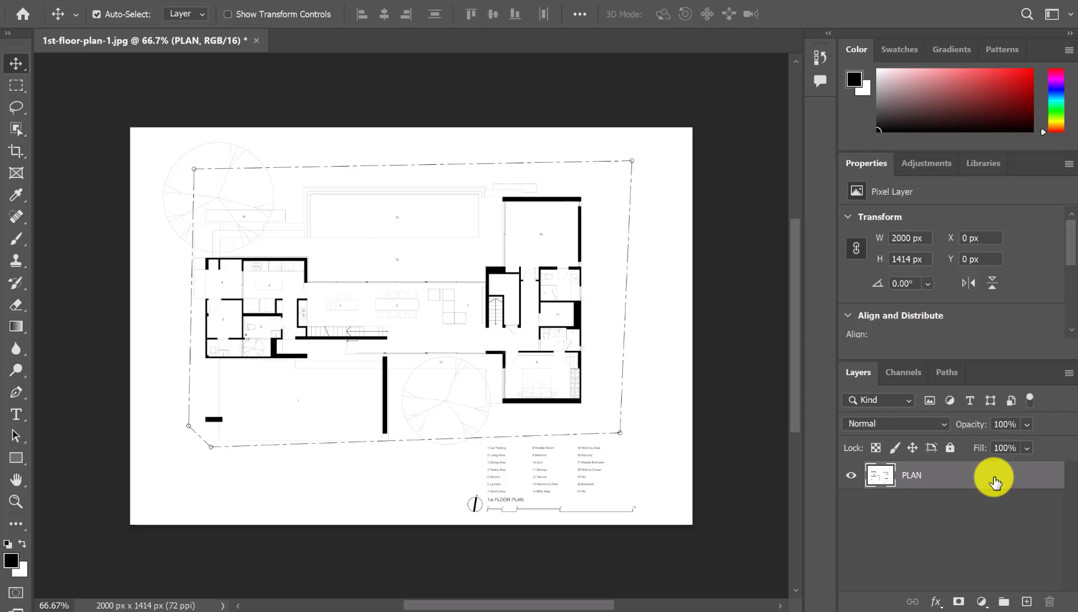
left_click(986, 540)
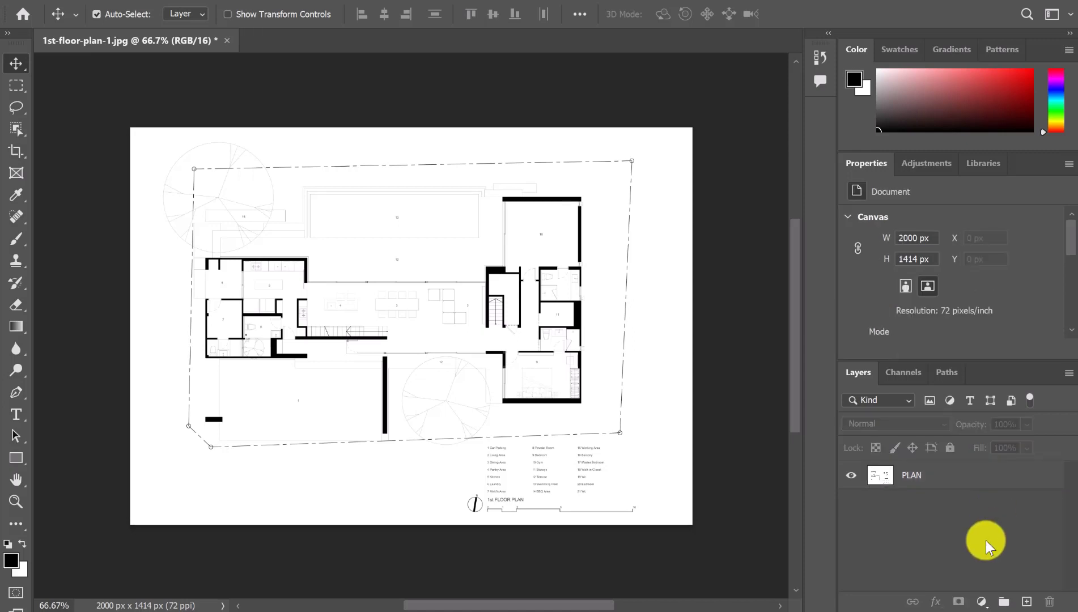
left_click(1000, 476)
left_click(982, 508)
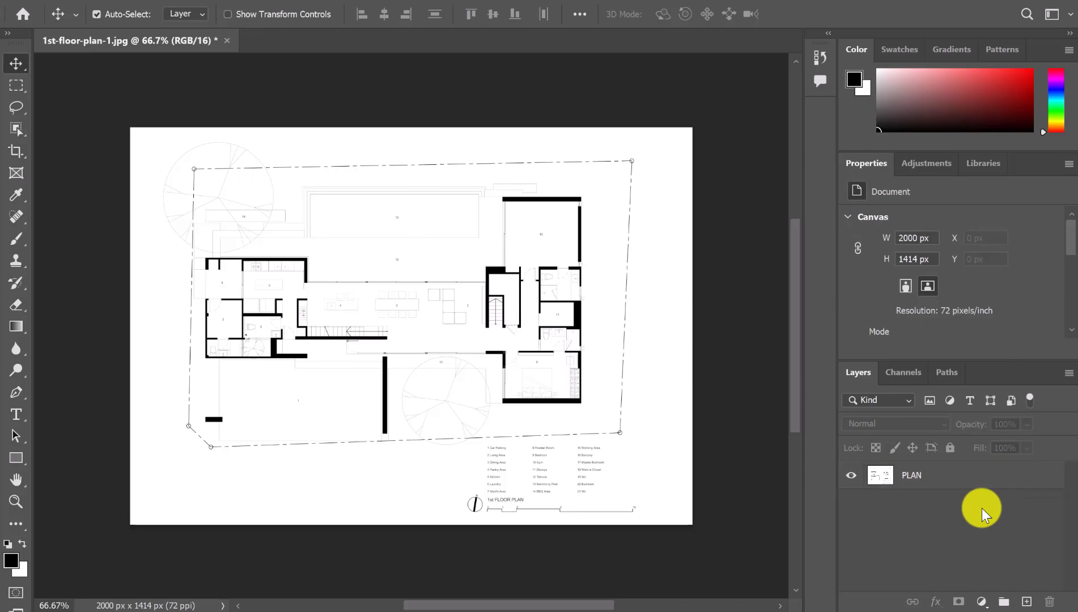
Create a new layer, place it below PLAN, rename it Material, and leave the layers deselected
left_click(1026, 603)
left_click_drag(922, 475, 957, 534)
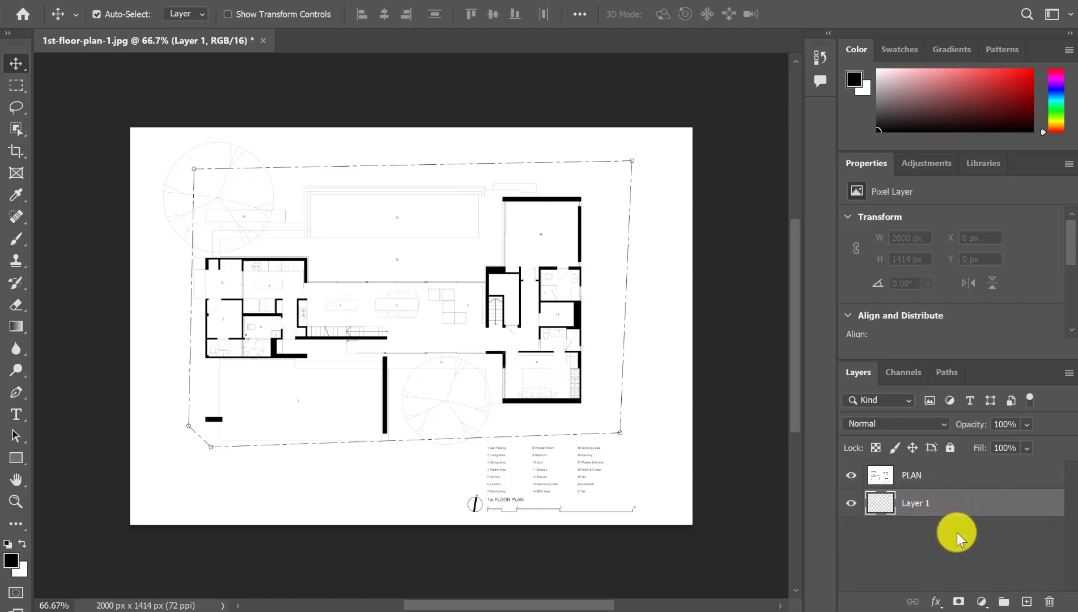
right_click(919, 508)
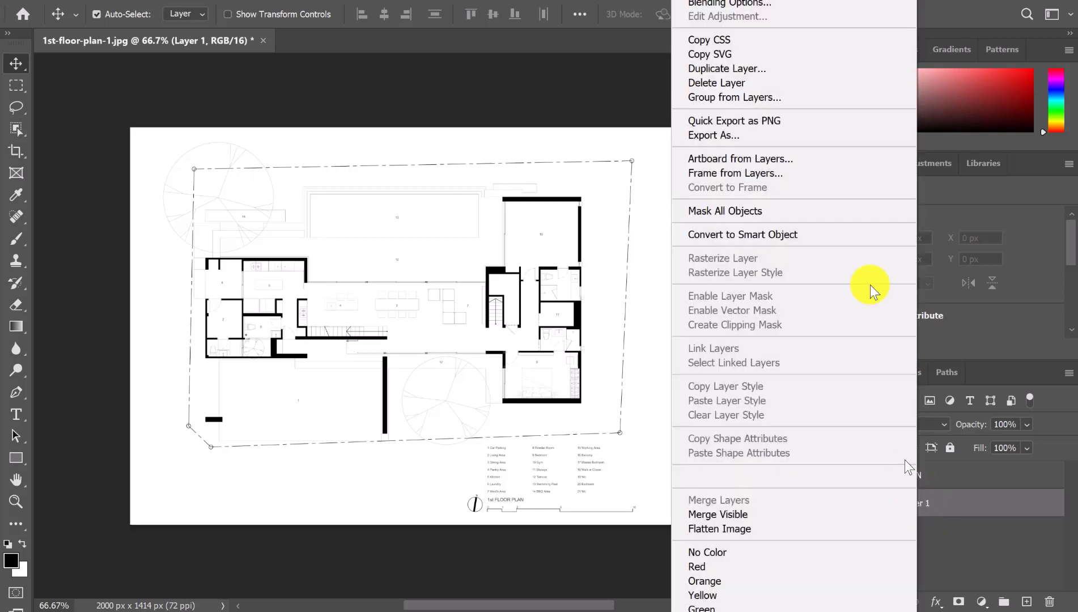
key("Escape")
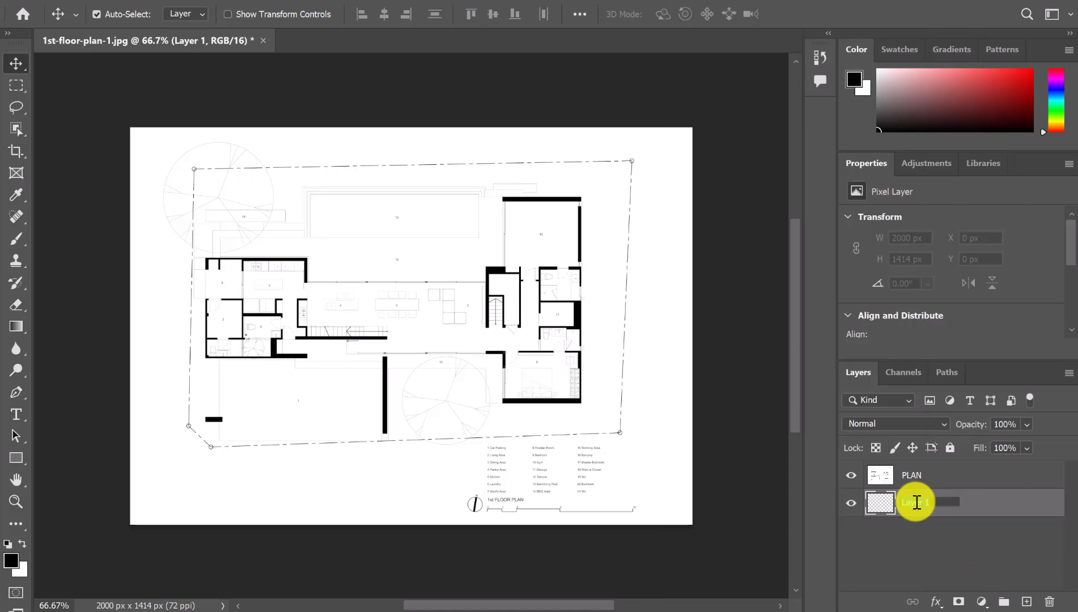
double_click(924, 503)
type("Material")
key("Return")
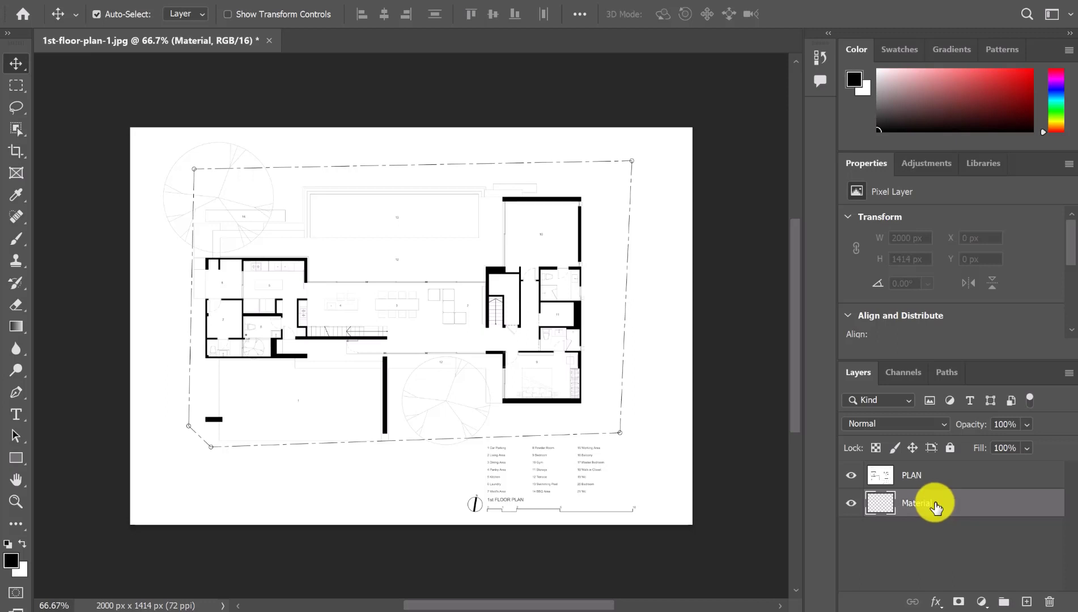
left_click(922, 565)
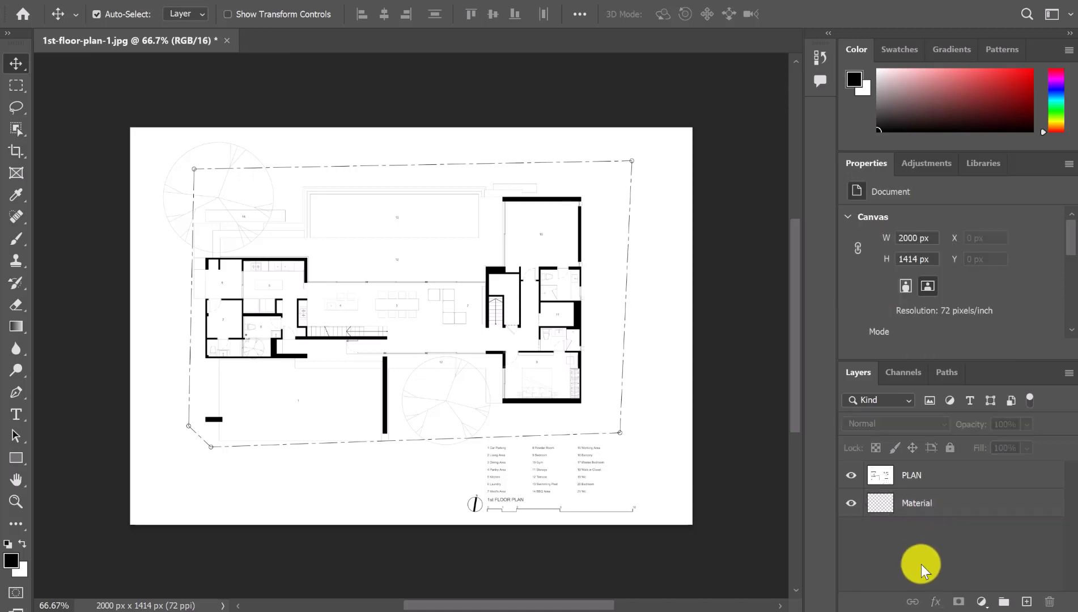
Set the PLAN layer's blend mode to Multiply, compare it with the Material layer's mode, and keep PLAN selected
left_click(965, 476)
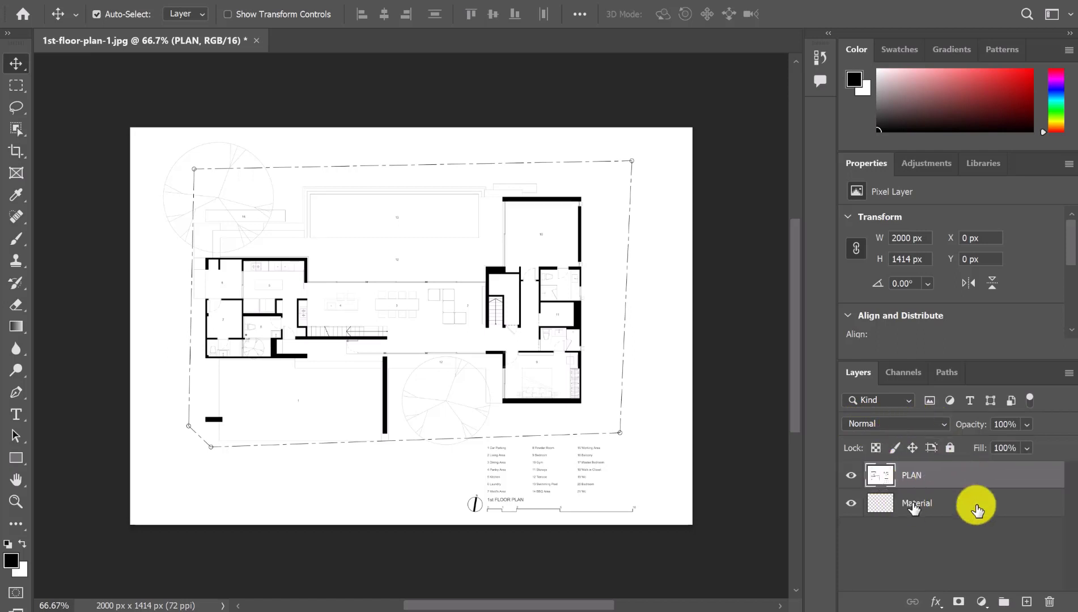
left_click(941, 422)
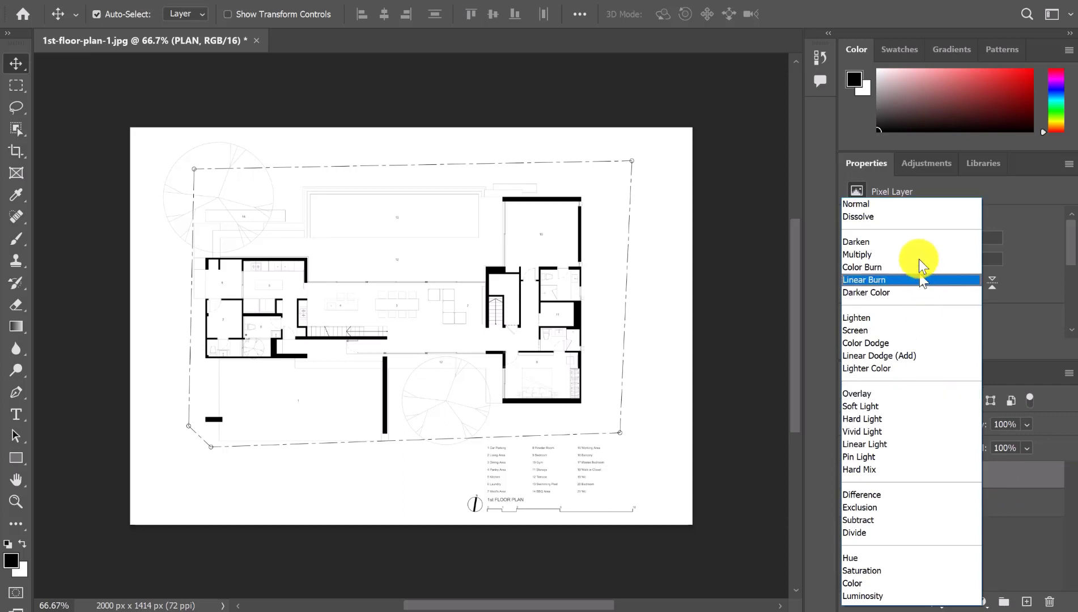
left_click(861, 254)
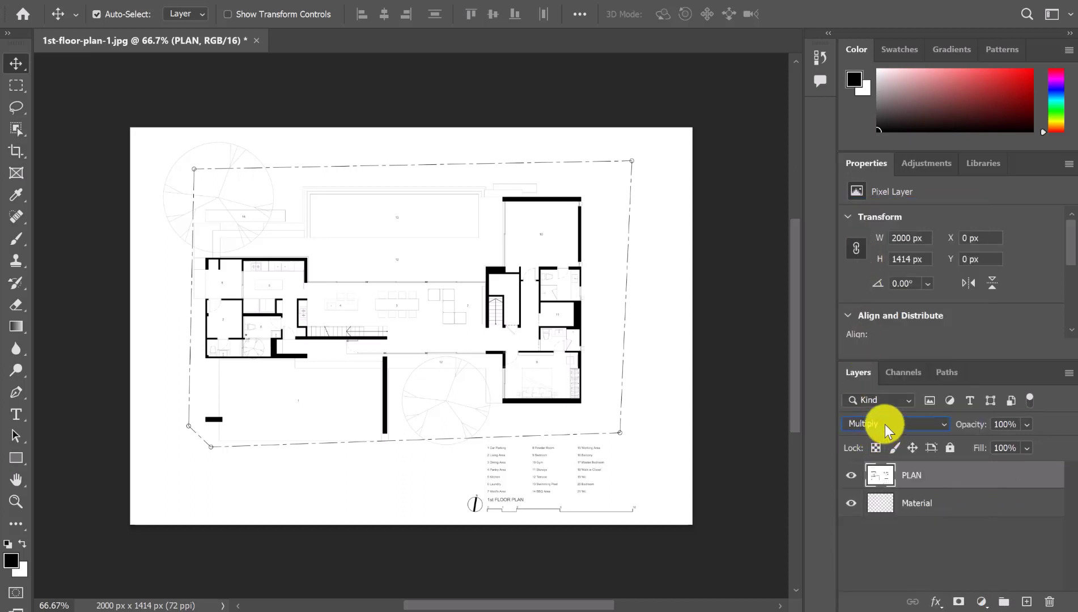
left_click(963, 505)
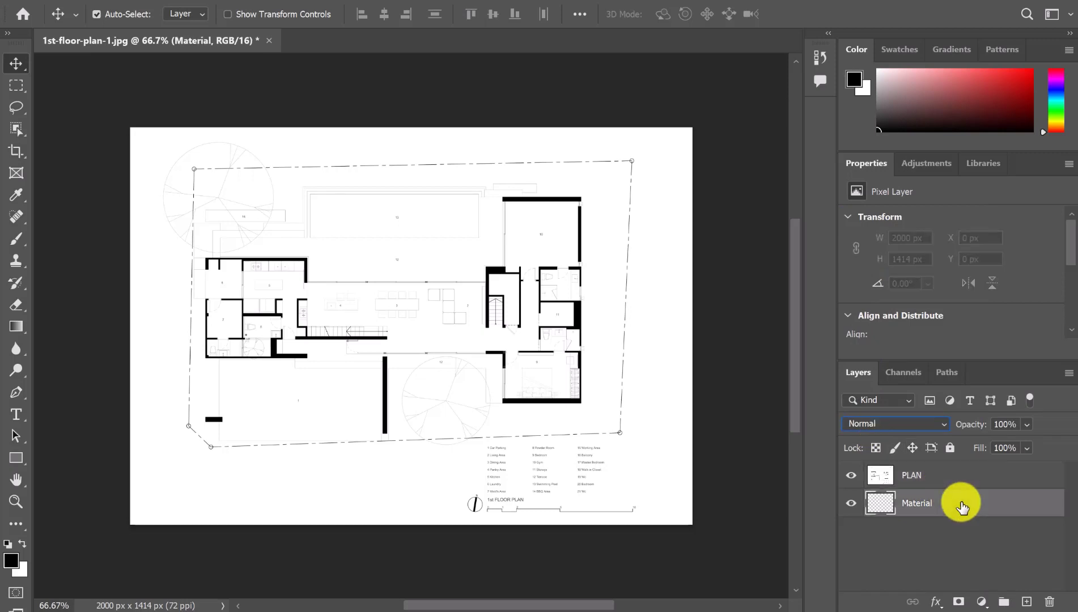
left_click(958, 475)
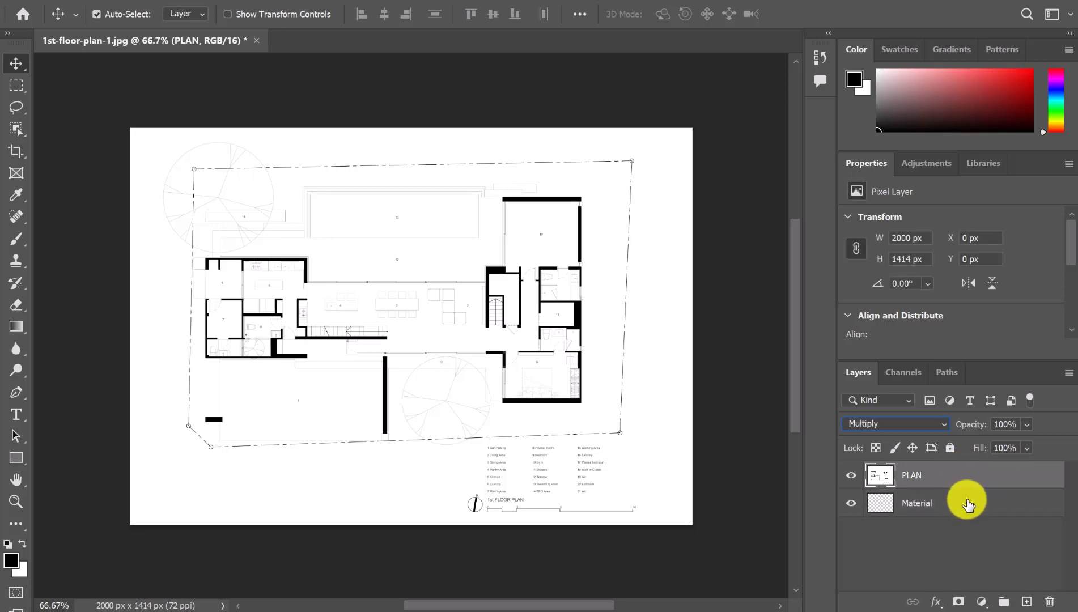
left_click(968, 506)
left_click(966, 478)
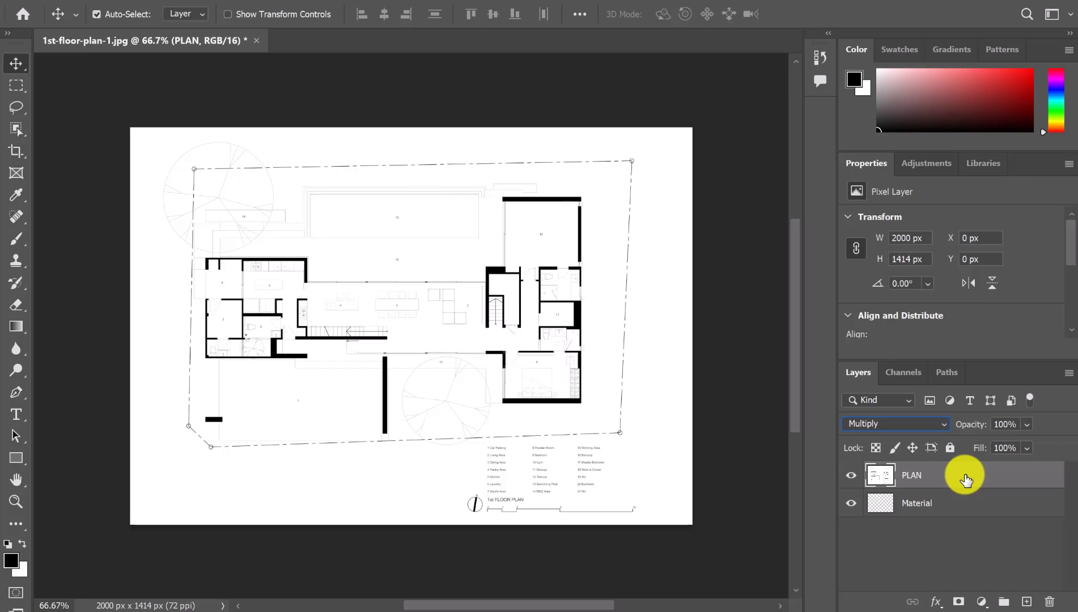
Switch to the Google Meet call in the browser to admit the waiting participant, and return to Photoshop, dismissing the presenting notification
mouse_move(546, 611)
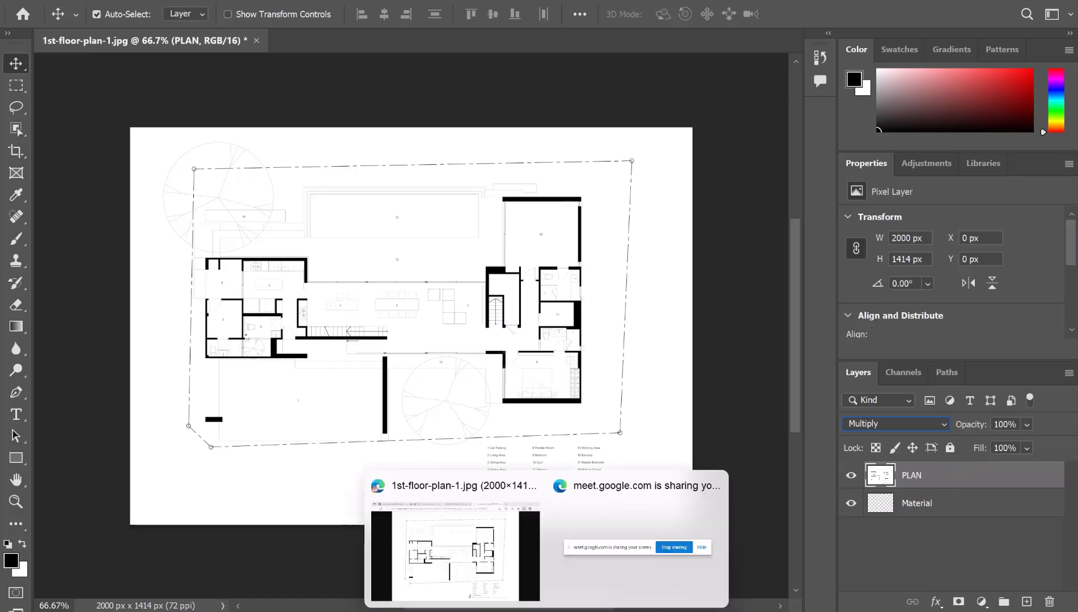
mouse_move(507, 573)
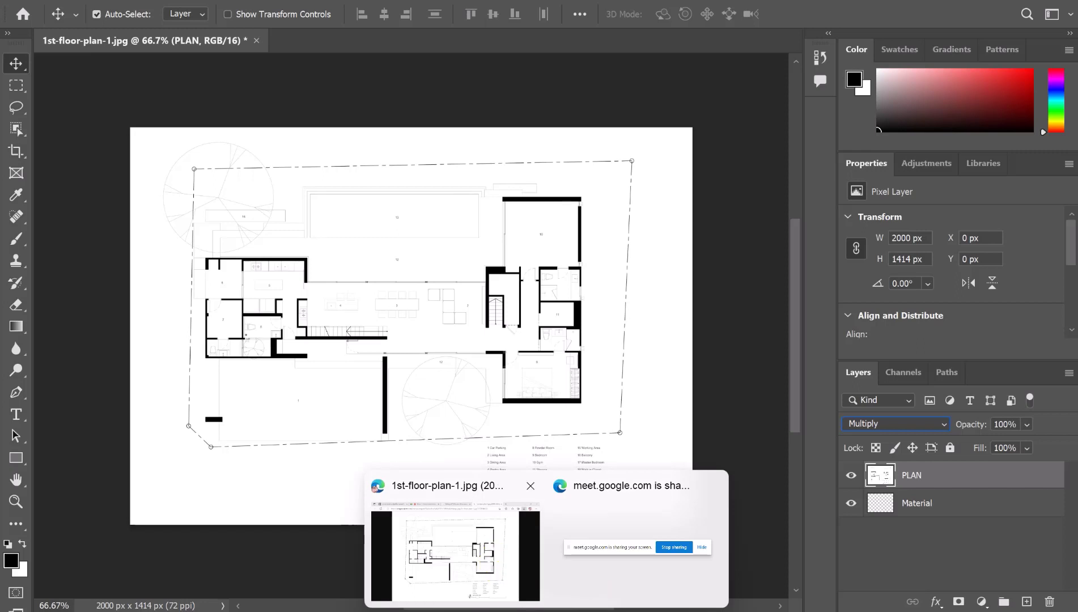
left_click(444, 578)
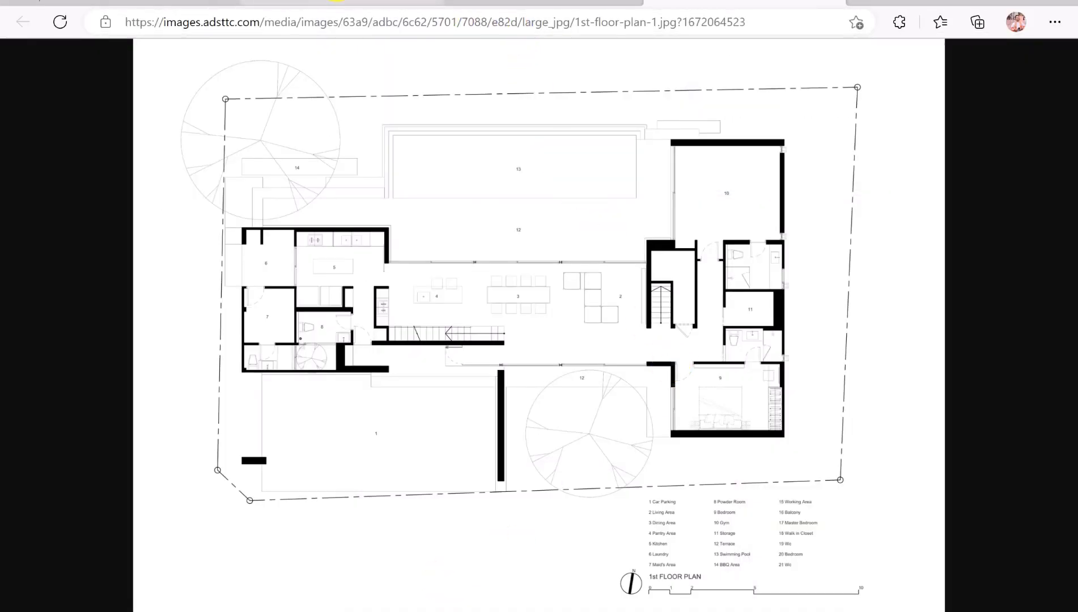
left_click(335, 2)
left_click(719, 159)
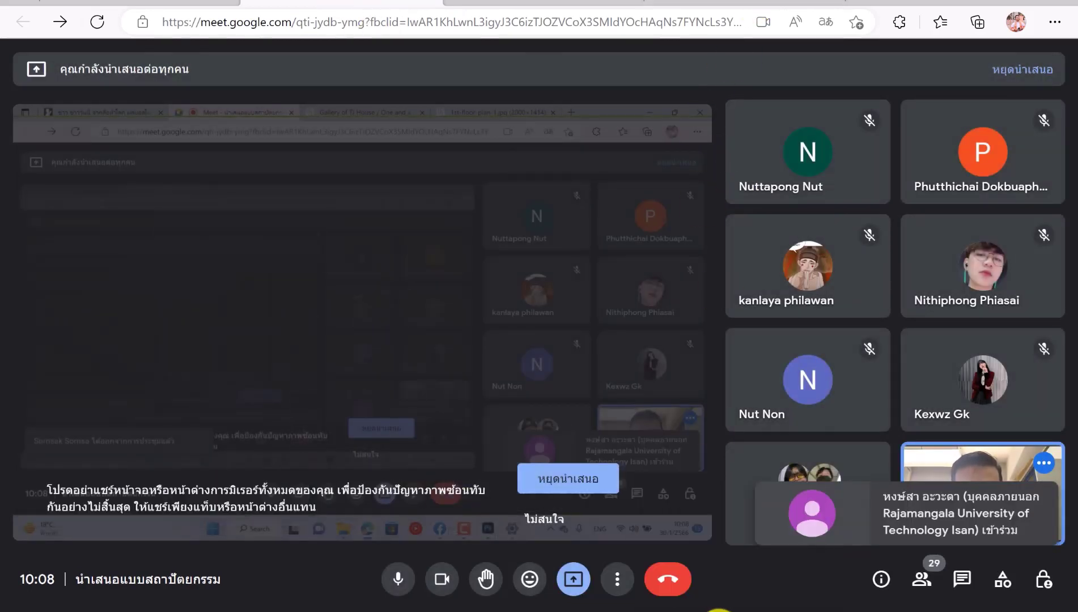
left_click(729, 609)
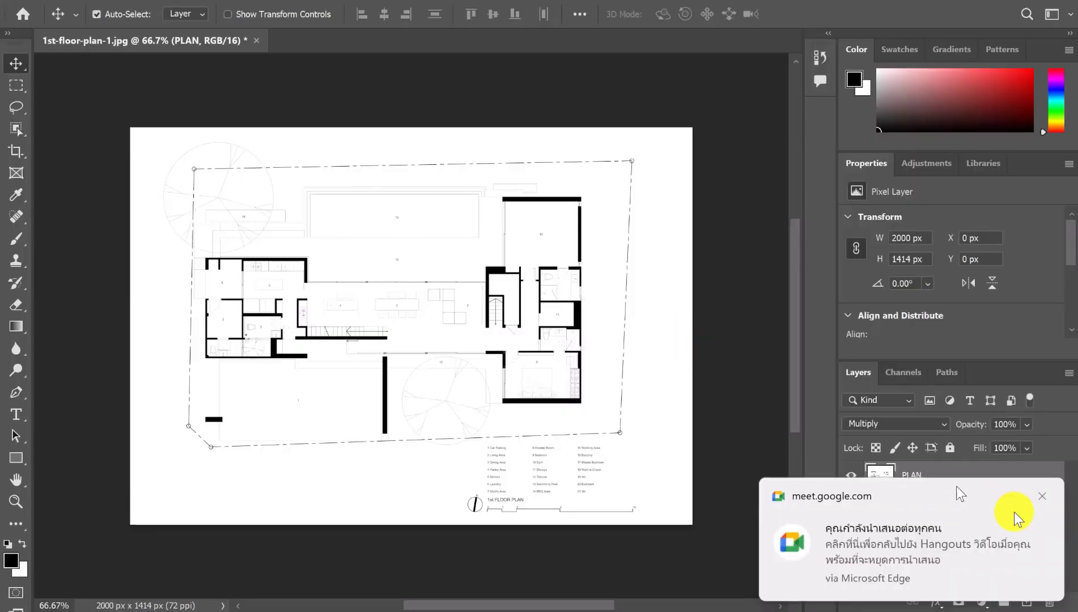
left_click(1042, 495)
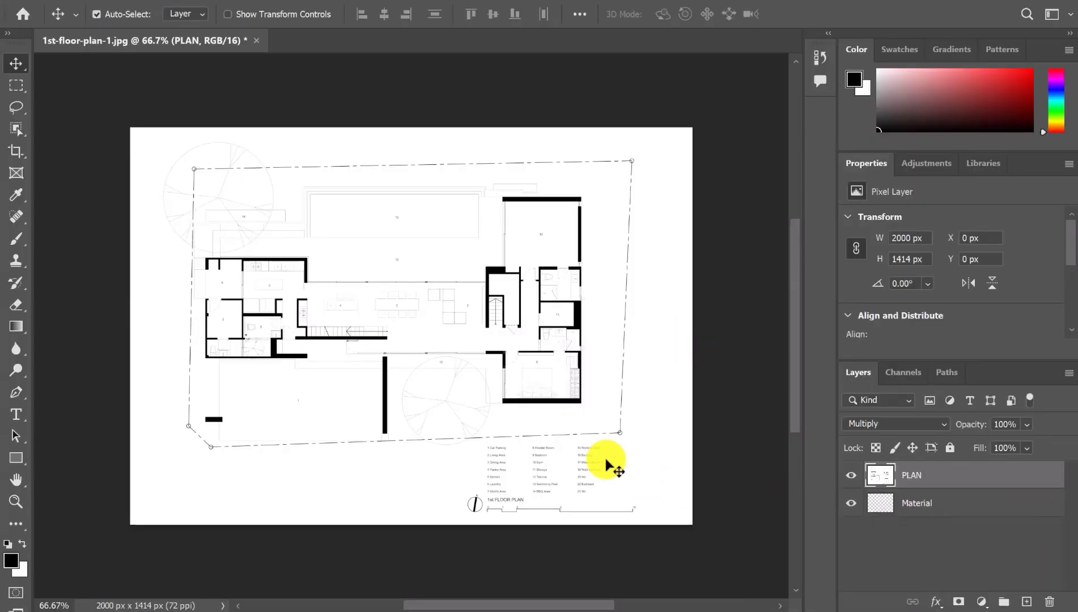
Make the Material layer the active layer
left_click(967, 506)
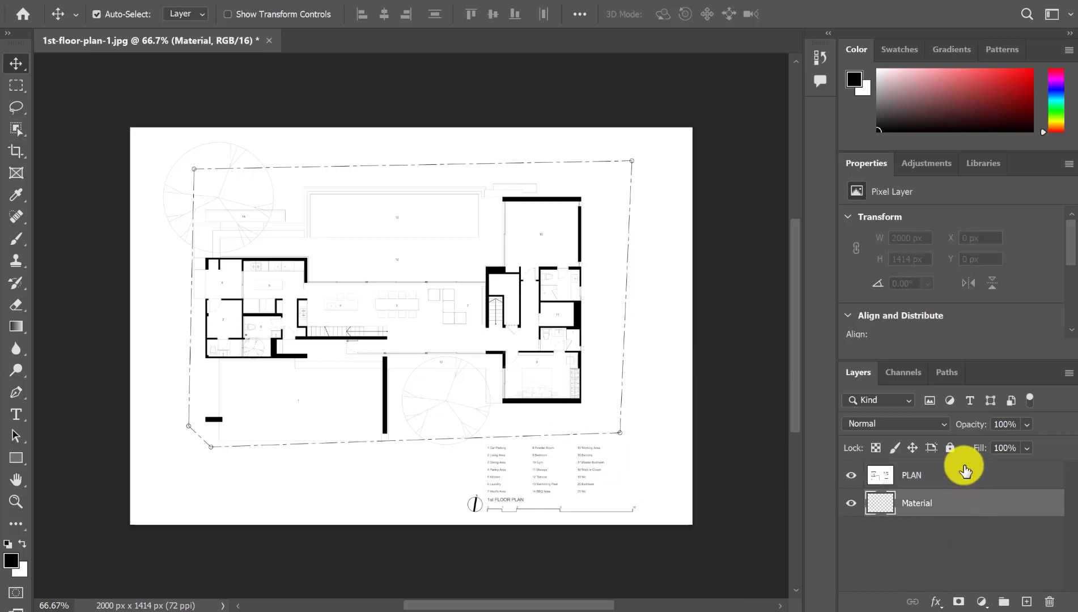
left_click(970, 529)
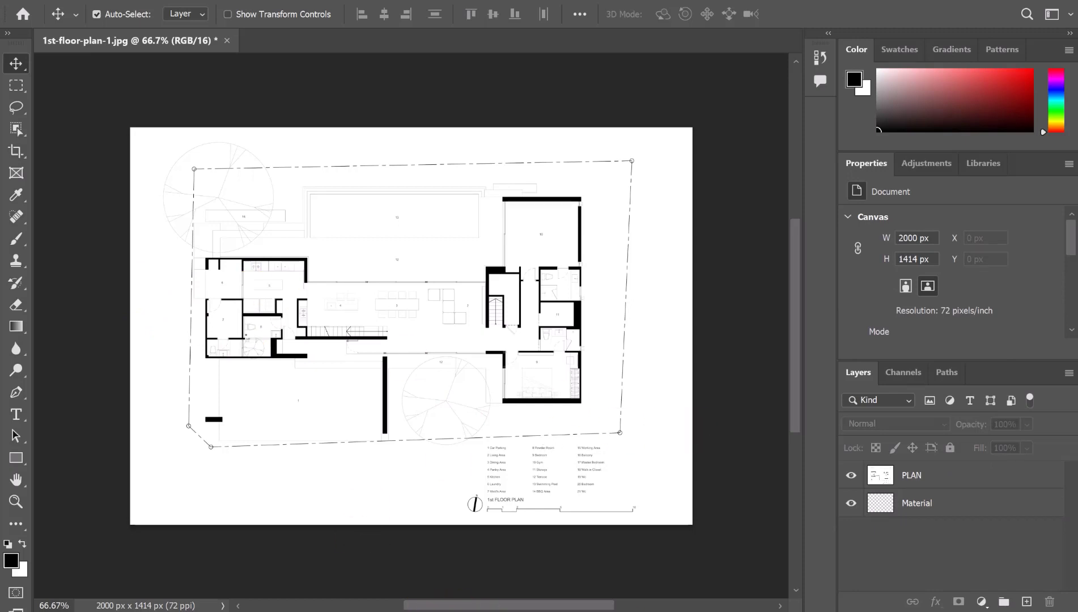
left_click(695, 611)
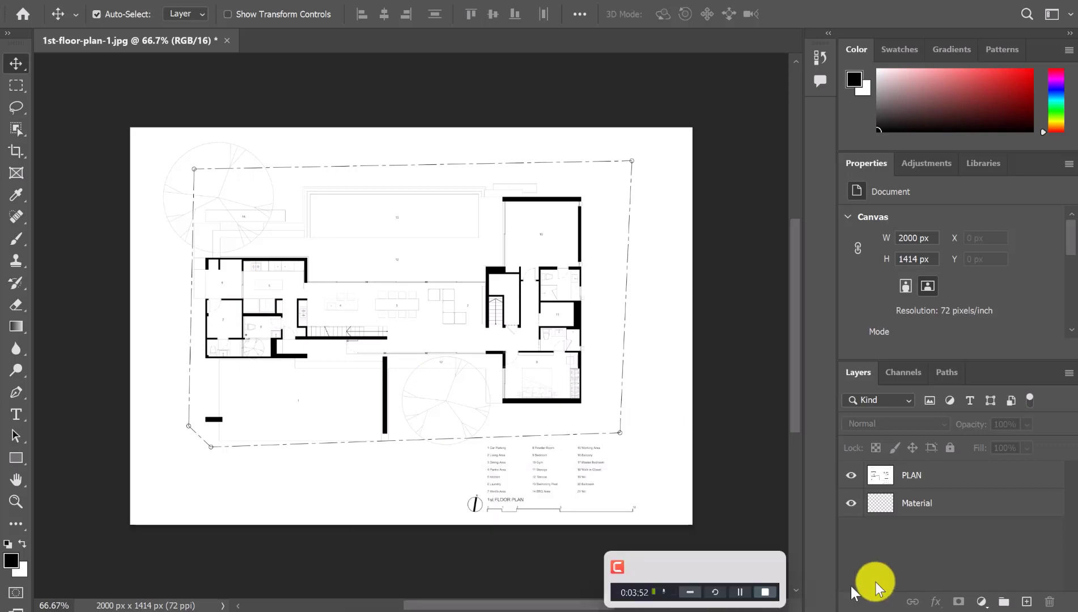
left_click(958, 503)
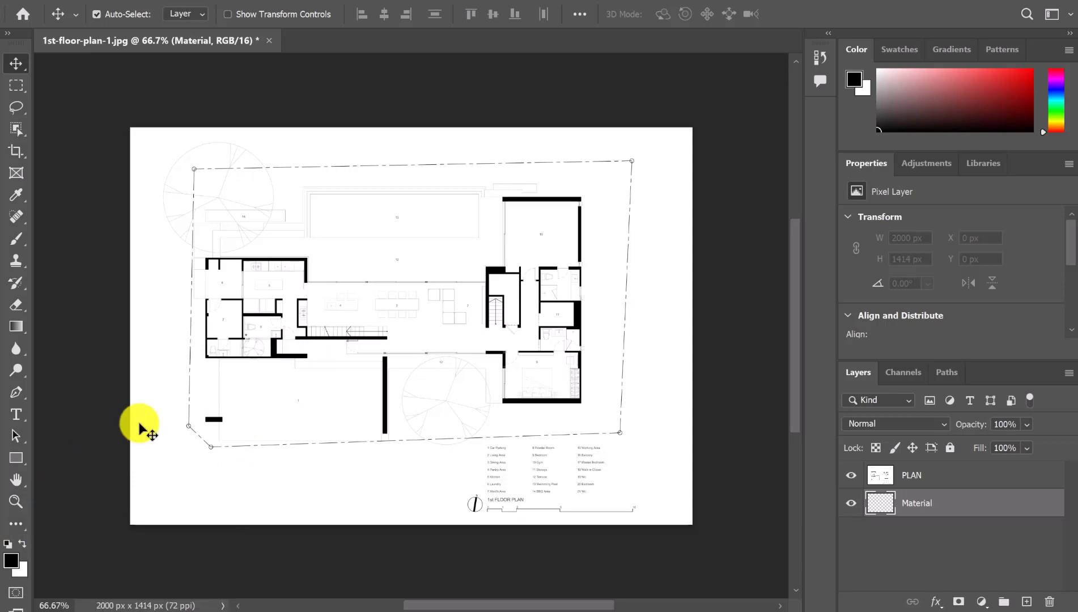
Show the floor plan in full screen mode with the menu bar and reposition it around the workspace
key("f")
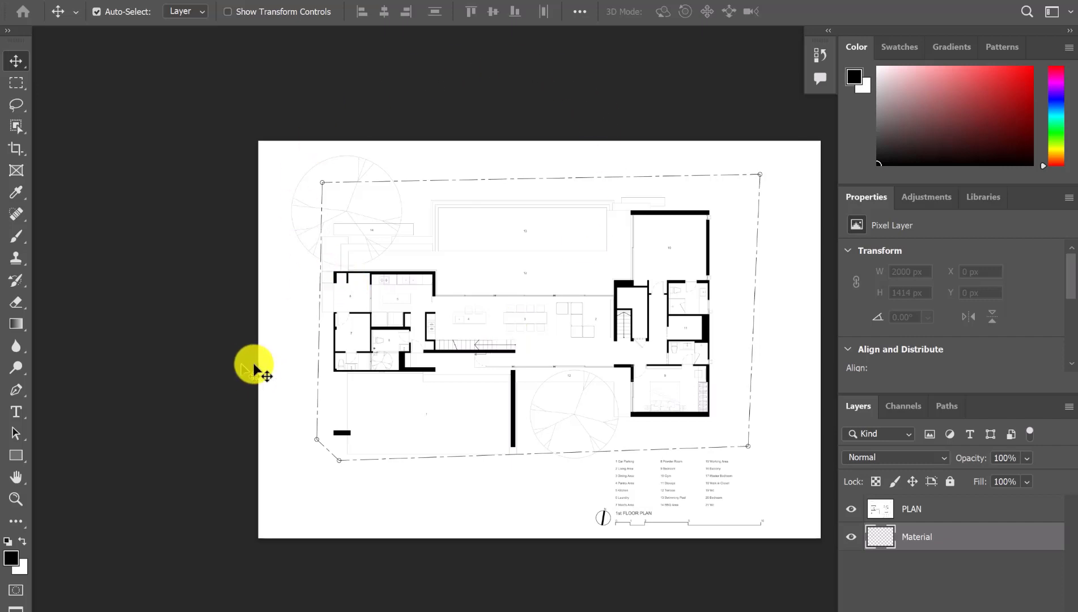
scroll(504, 326, "up", 1)
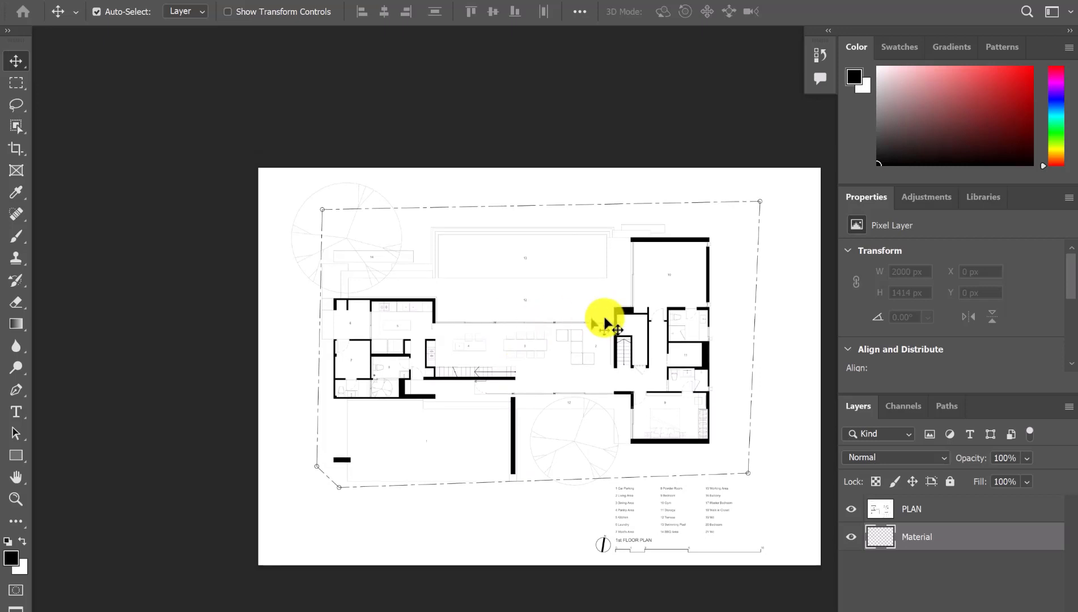
left_click_drag(614, 302, 529, 281)
scroll(491, 284, "up", 1)
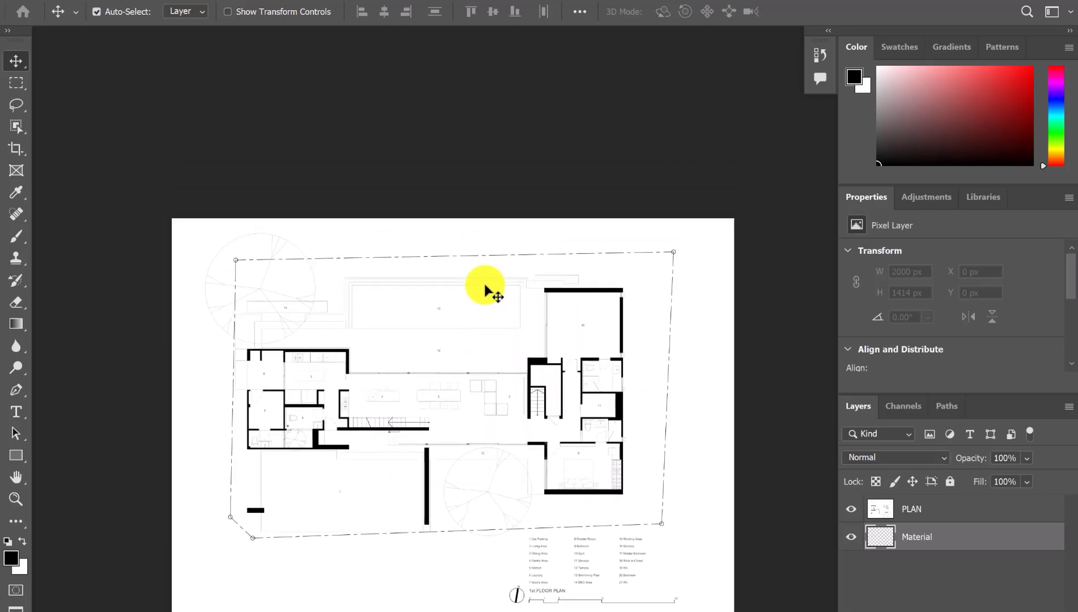
scroll(484, 282, "down", 3)
scroll(485, 284, "up", 5)
scroll(485, 285, "down", 4)
left_click_drag(440, 290, 377, 307)
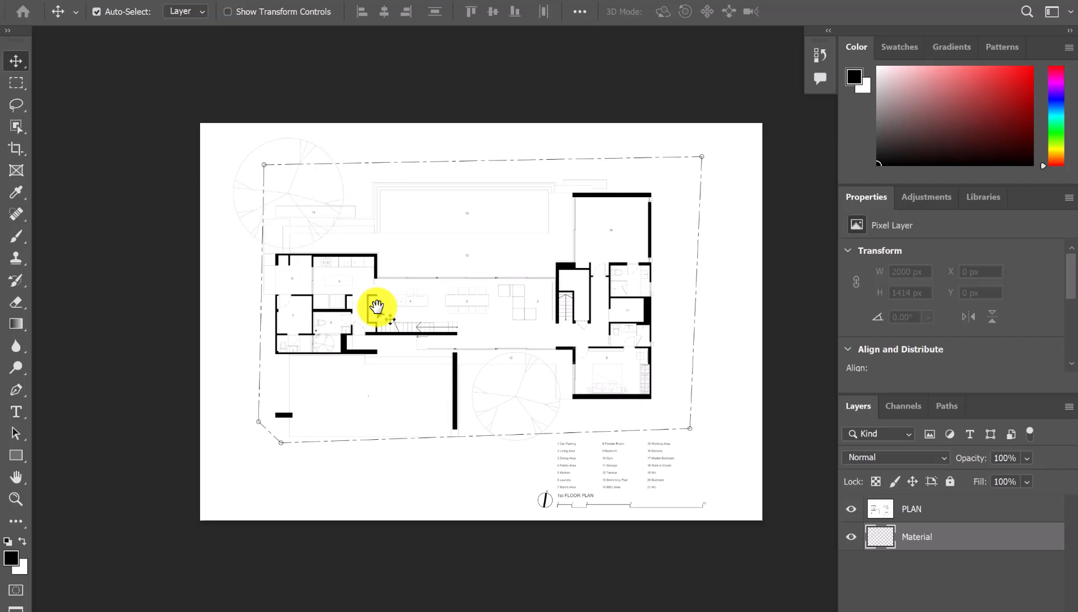
Examine the kitchen, laundry and maid's area of the plan at 200% magnification and return to standard screen mode
key("ctrl+plus")
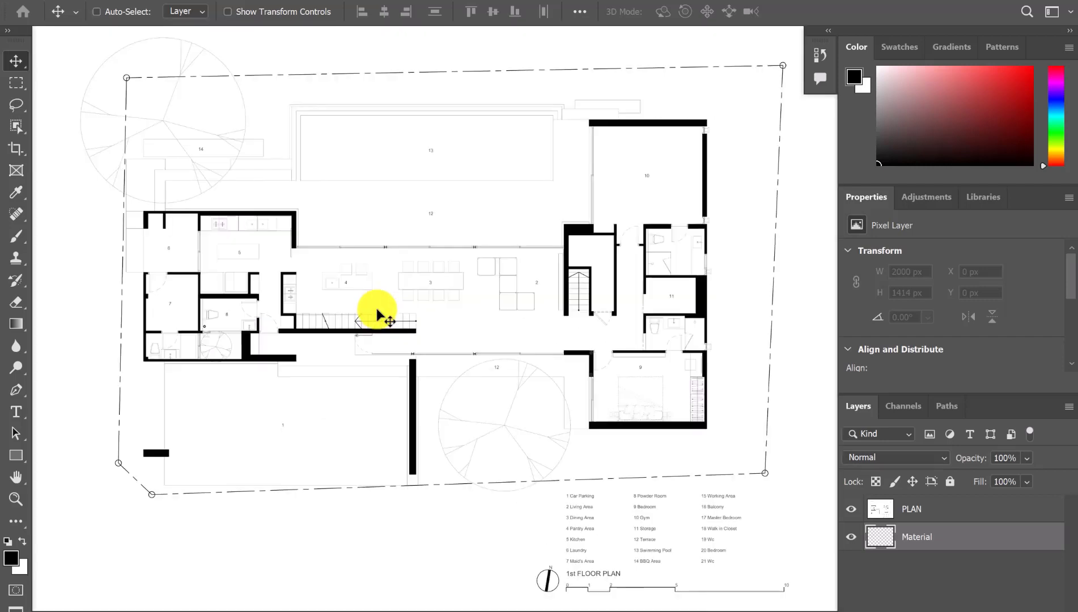
key("ctrl+plus")
key("ctrl+minus")
key("ctrl+minus")
key("ctrl+plus")
key("ctrl+minus")
key("ctrl+plus")
key("ctrl+plus")
left_click_drag(311, 333, 612, 506)
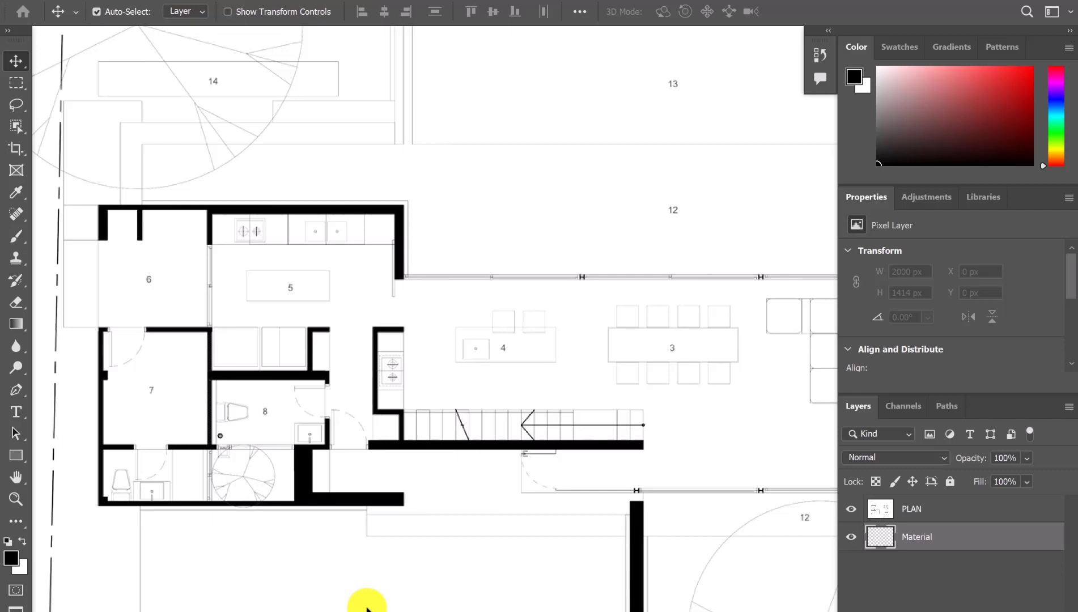
key("f")
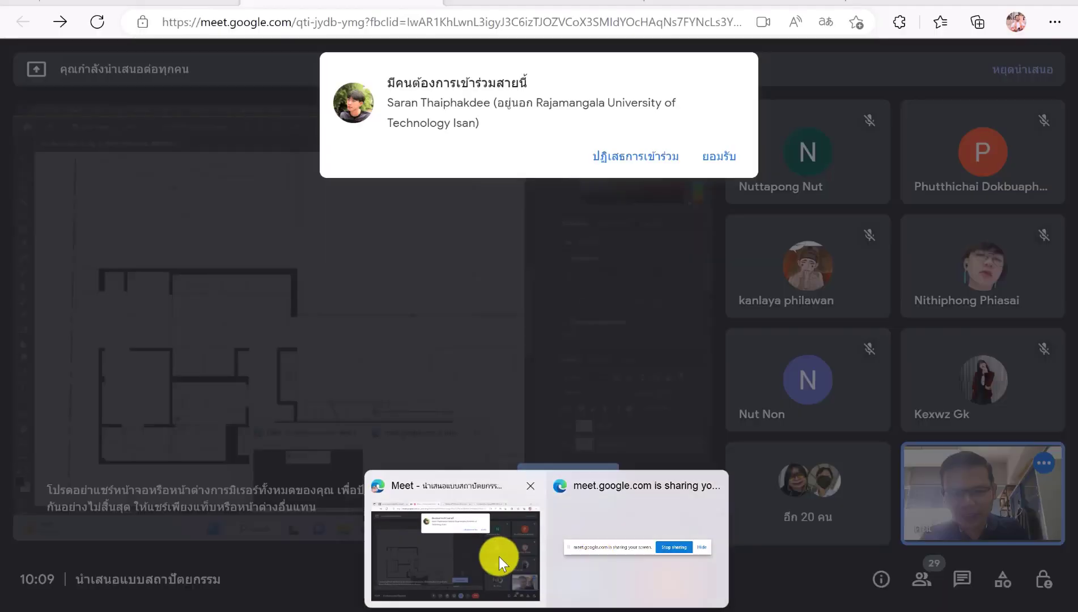
Accept the new join request in the Google Meet call and go back to the floor plan in Photoshop
left_click(499, 556)
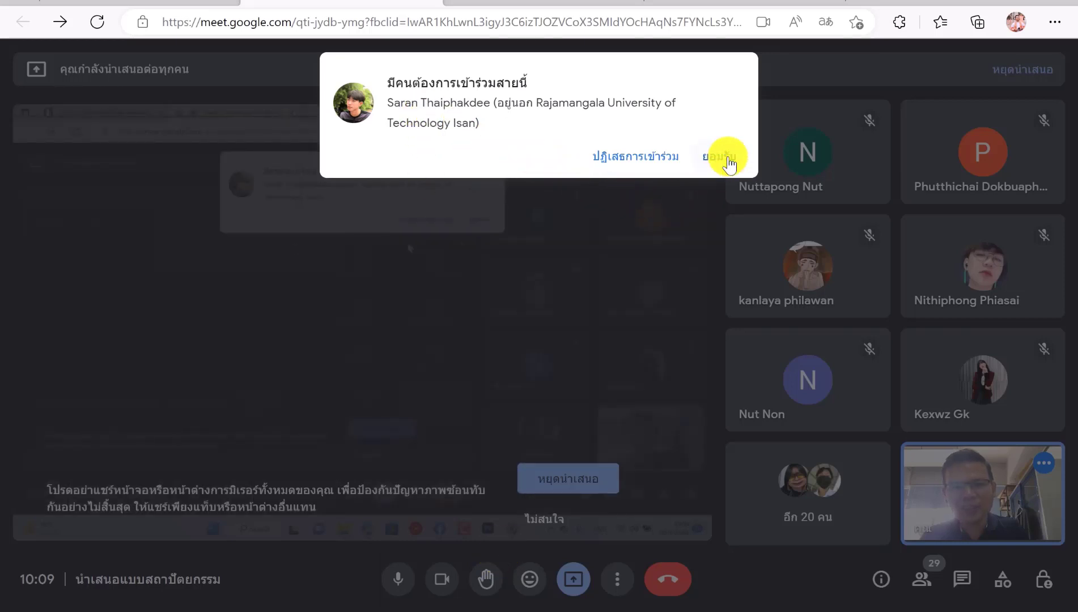
left_click(728, 161)
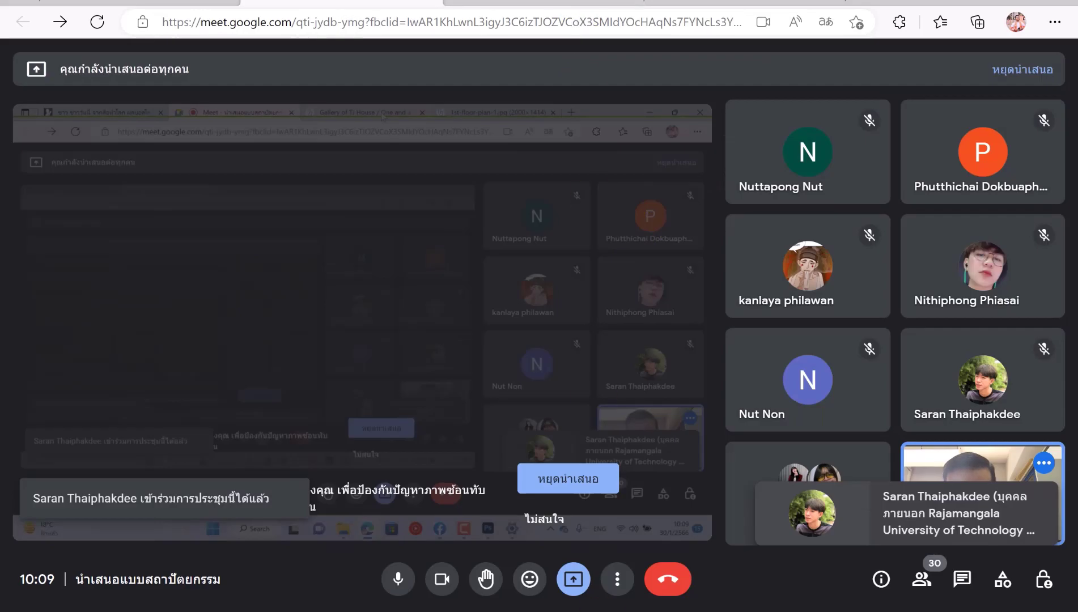
left_click(730, 610)
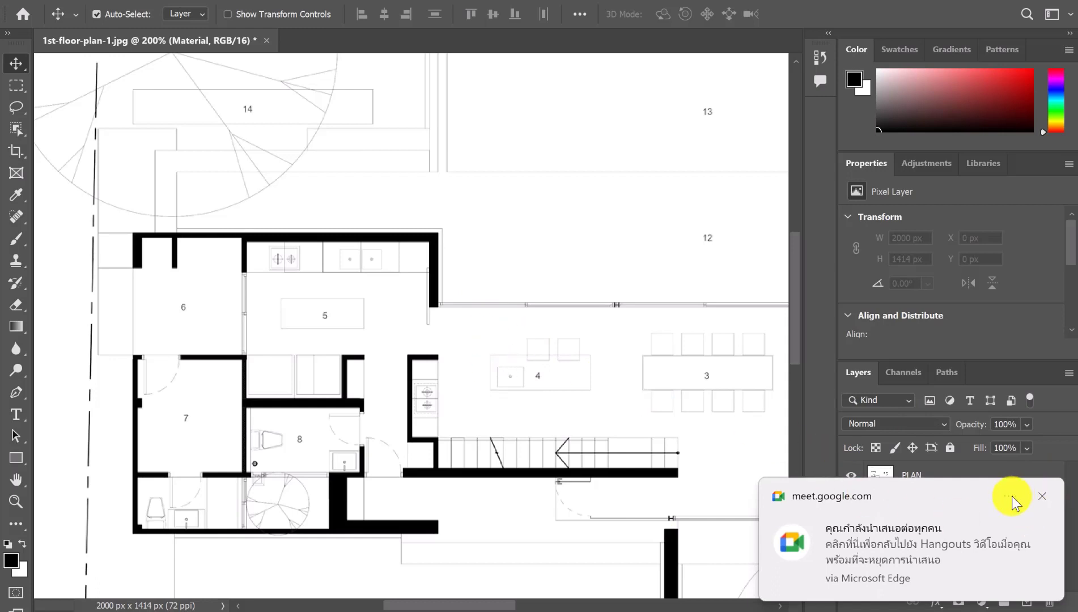
Dismiss the Google Meet notification and make the PLAN layer the active layer
left_click(1041, 497)
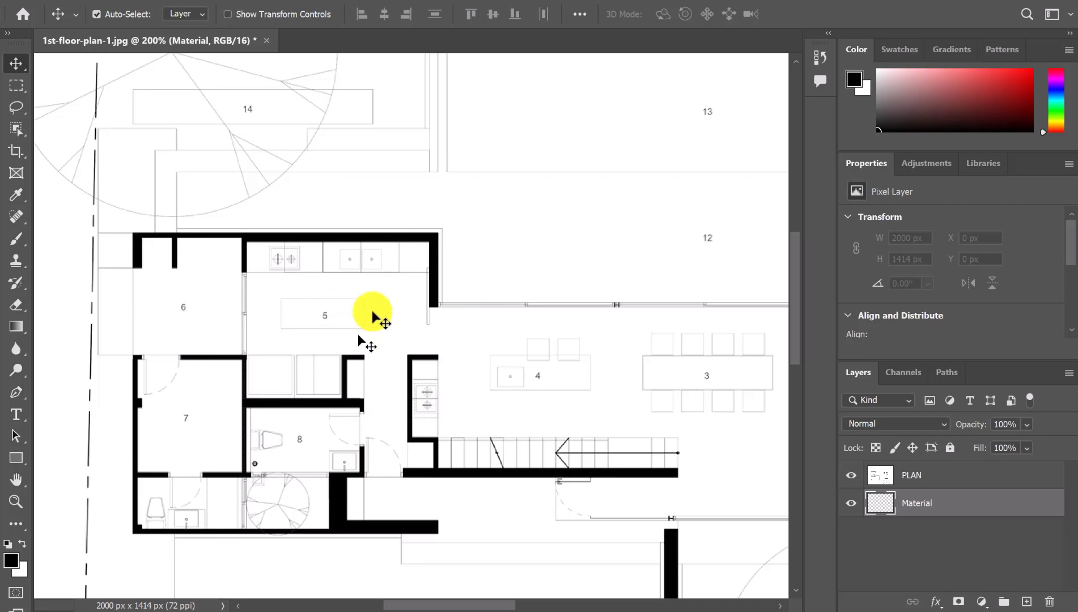
left_click(962, 484)
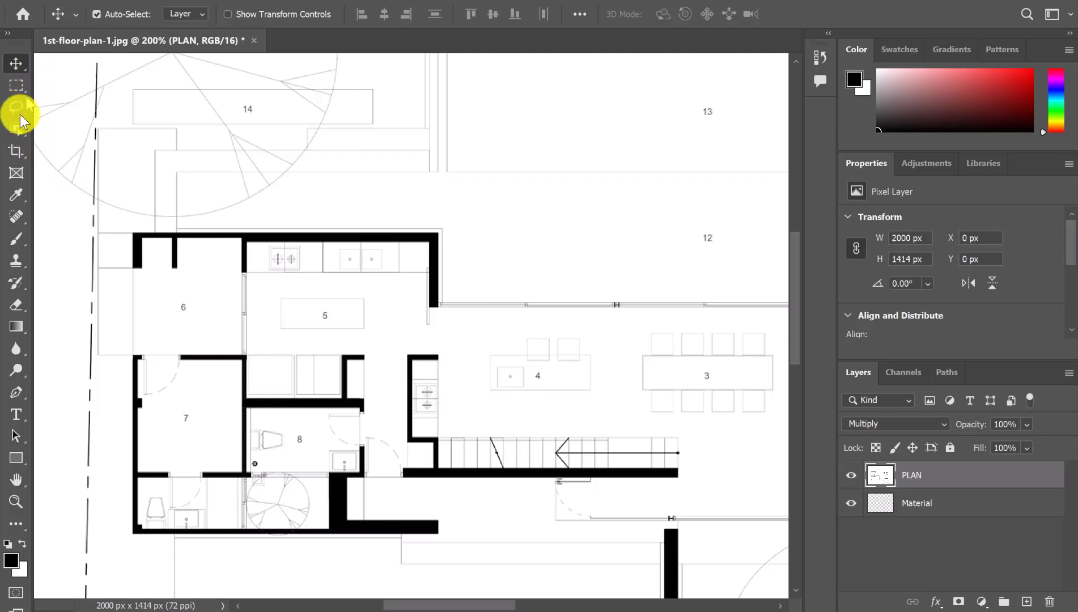
Try selecting the floor of kitchen 5 with the Magic Wand tool and clear the selection
left_click(21, 134)
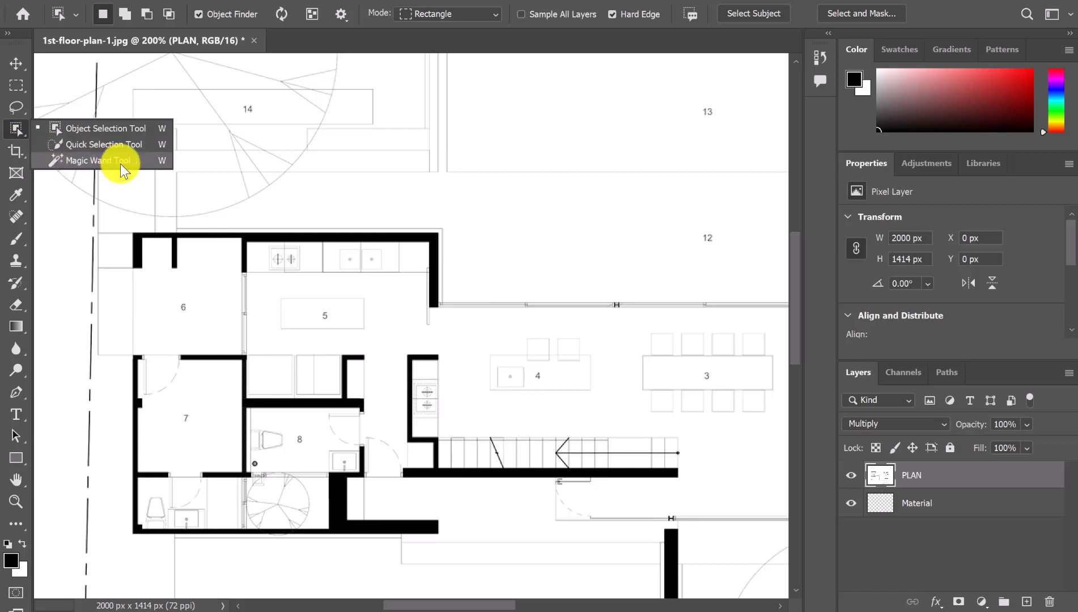
key("Escape")
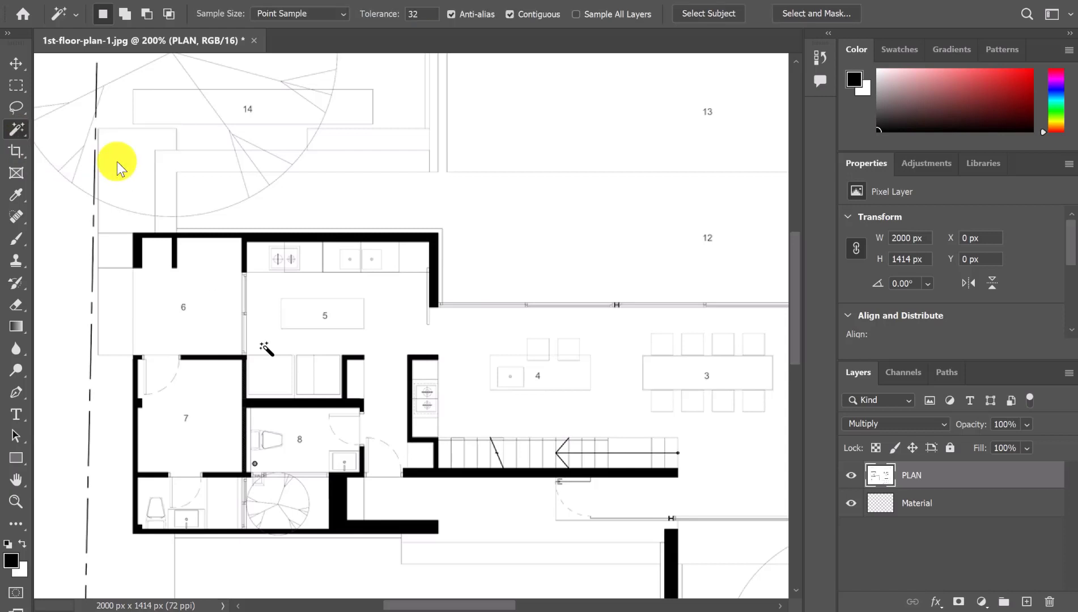
left_click(277, 340)
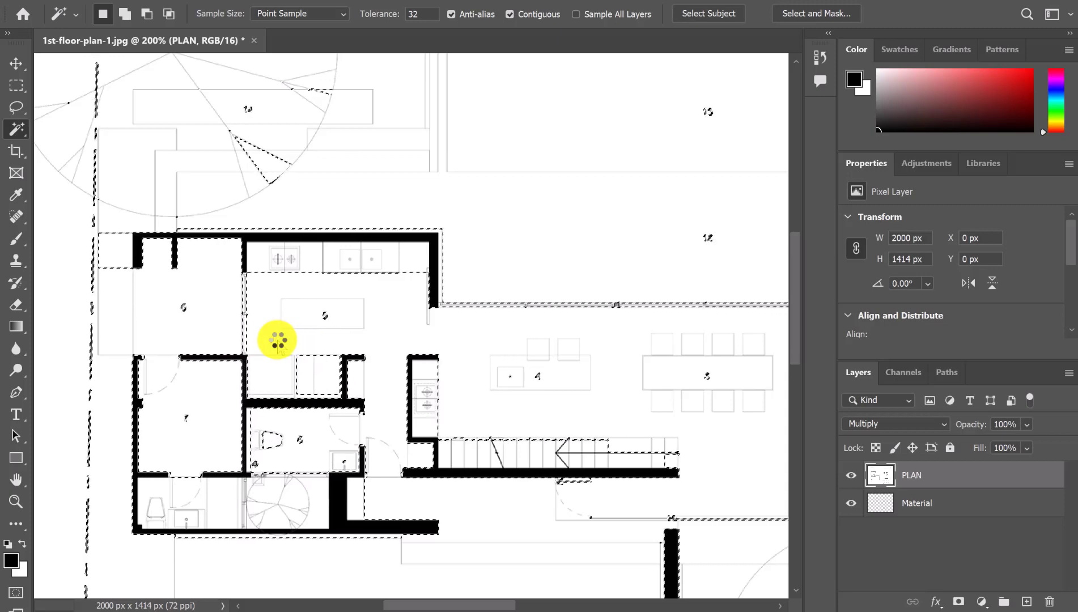
key("ctrl+d")
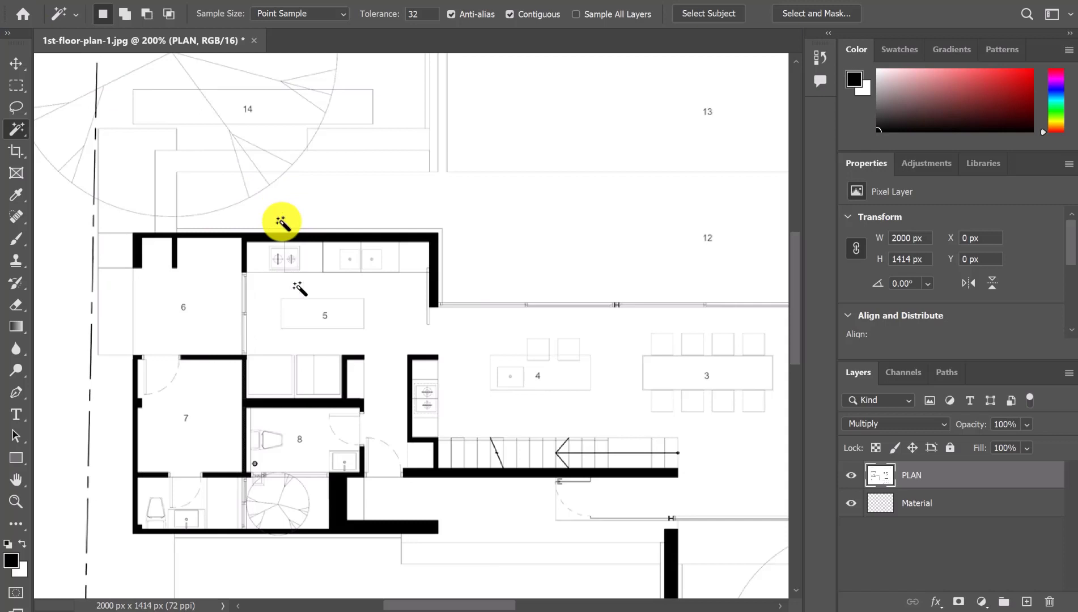
Try brushing a selection over the floor of kitchen 5 with the Quick Selection tool and clear the selection
left_click(20, 128)
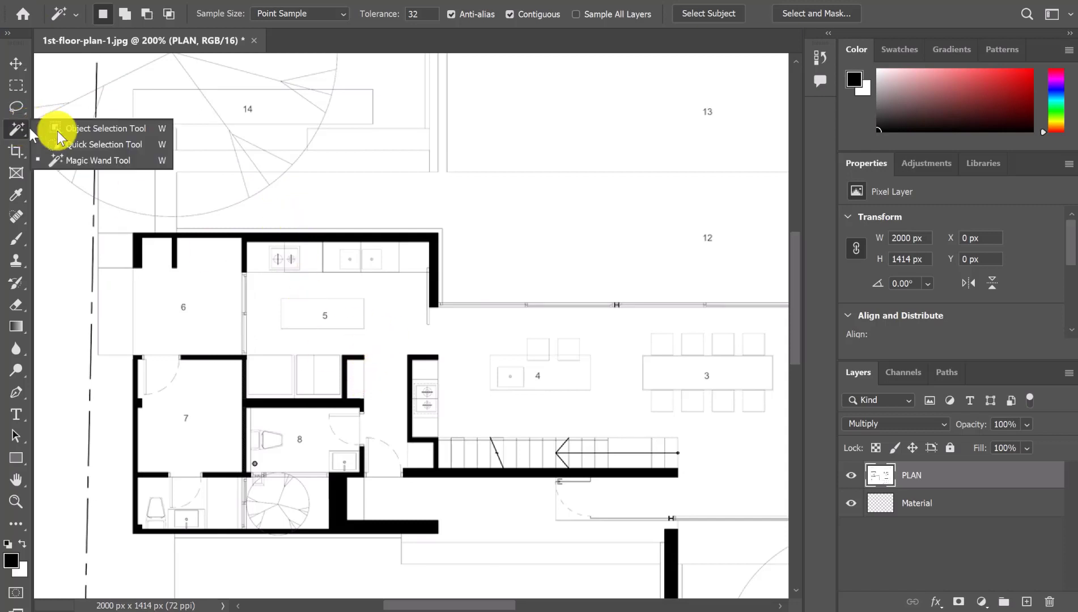
left_click(90, 127)
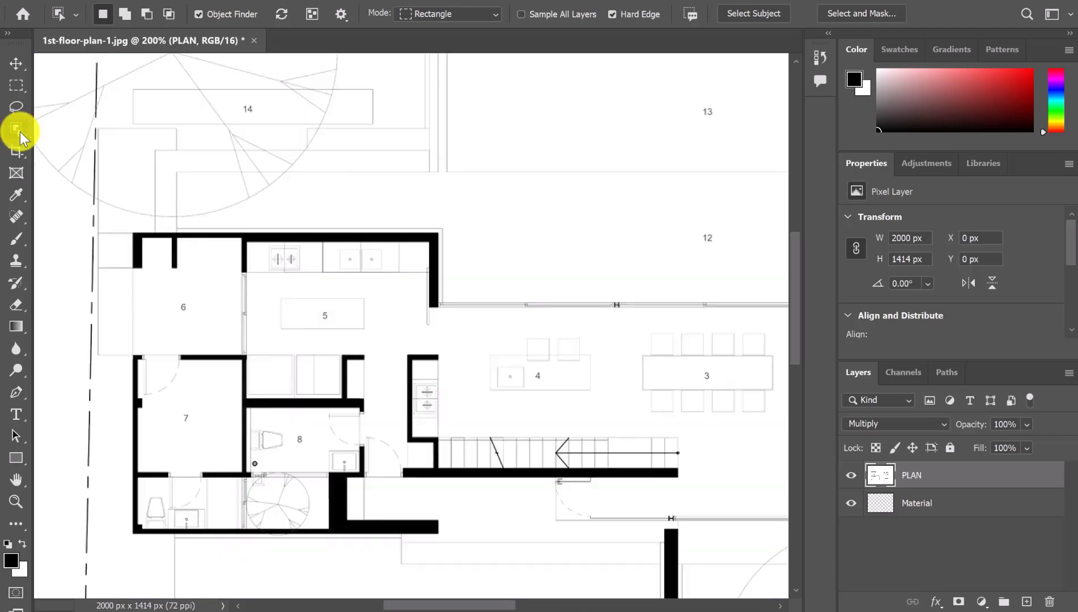
right_click(17, 131)
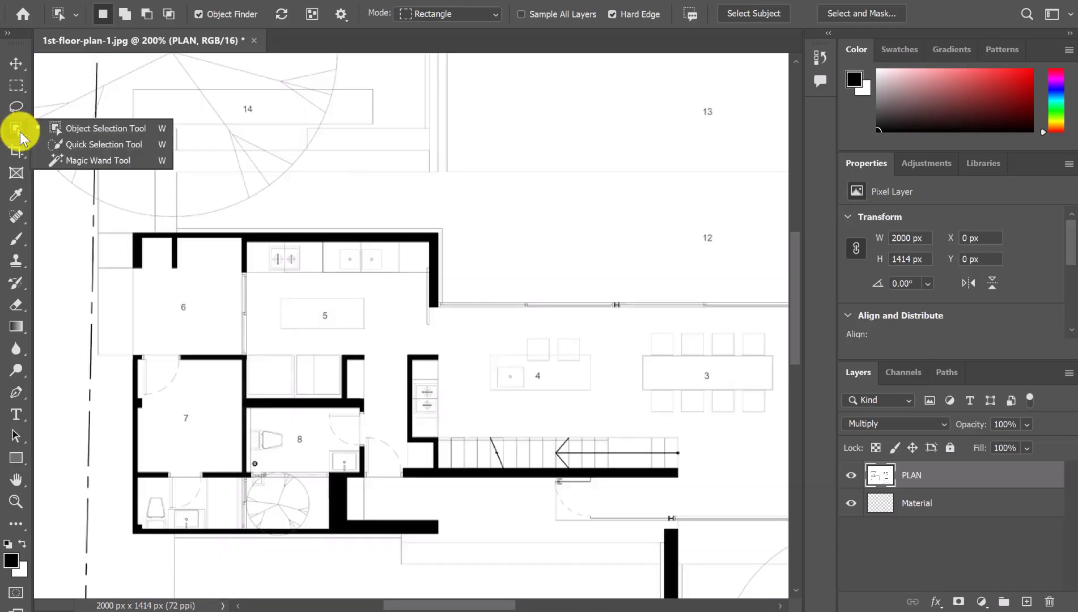
left_click(88, 144)
left_click(263, 293)
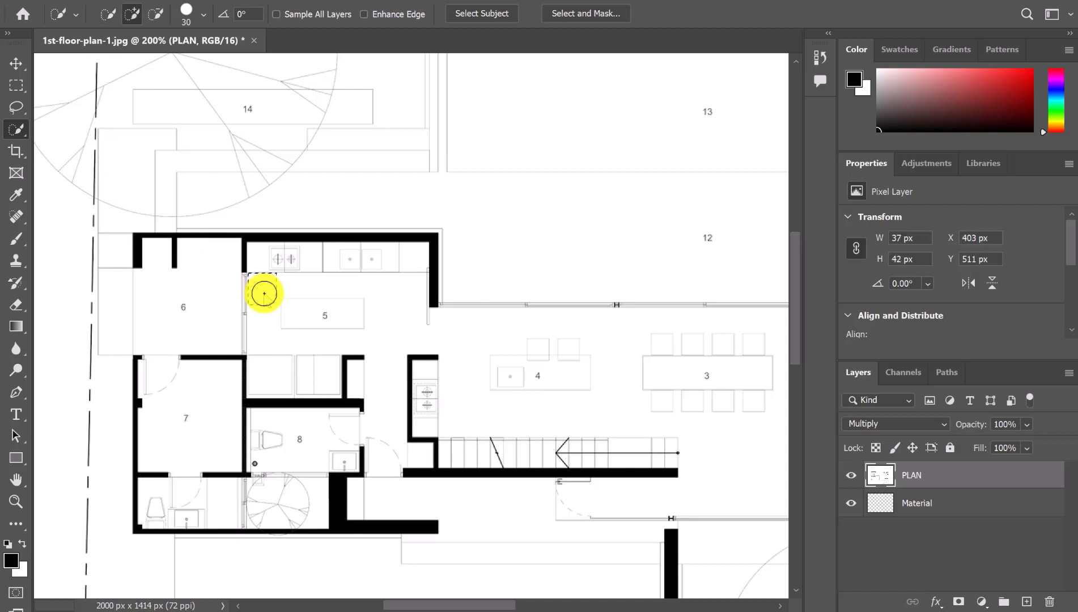
mouse_move(292, 295)
left_mouse_down()
mouse_move(286, 284)
mouse_move(315, 282)
mouse_move(287, 268)
left_mouse_up()
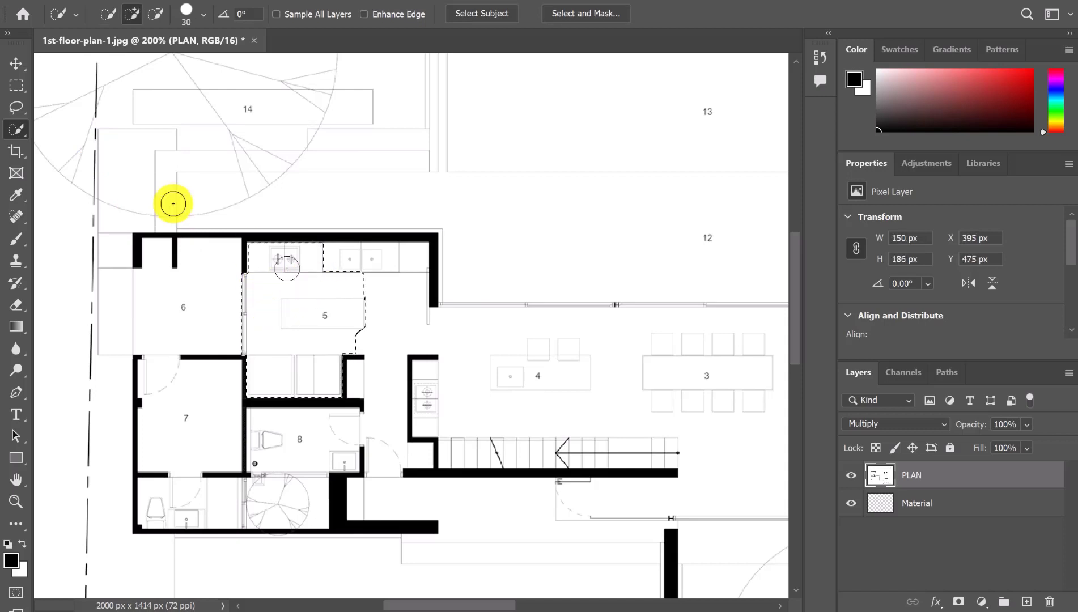
key("ctrl+d")
Draw a rectangular marquee about 228 by 233 px covering the floor of kitchen 5 and the corridor beside bathroom 8
left_click(14, 88)
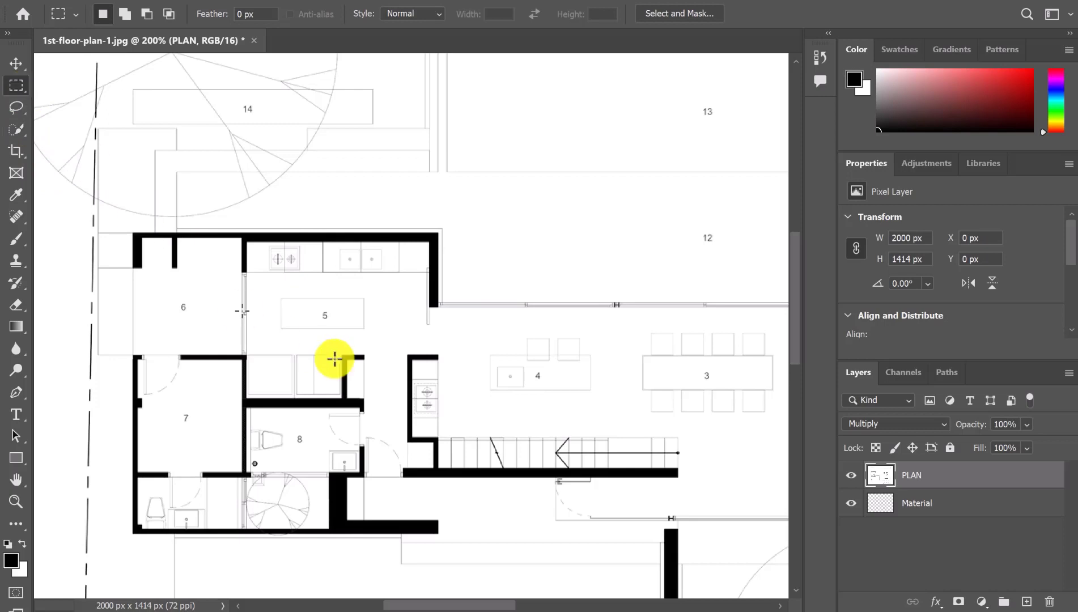
scroll(397, 385, "up", 1)
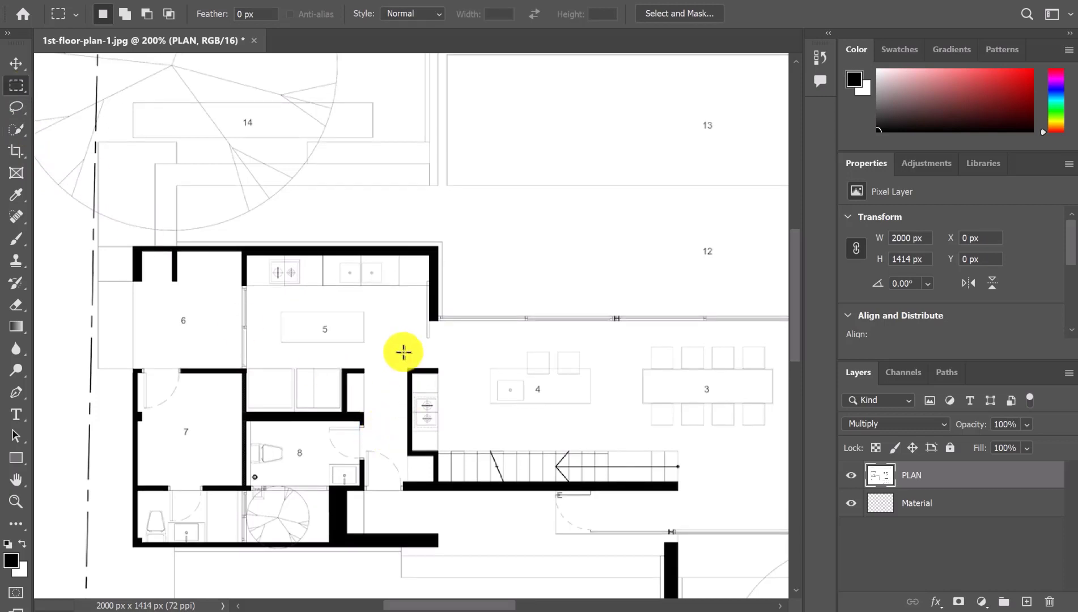
scroll(404, 354, "right", 1)
key("ctrl+plus")
left_click_drag(414, 351, 460, 317)
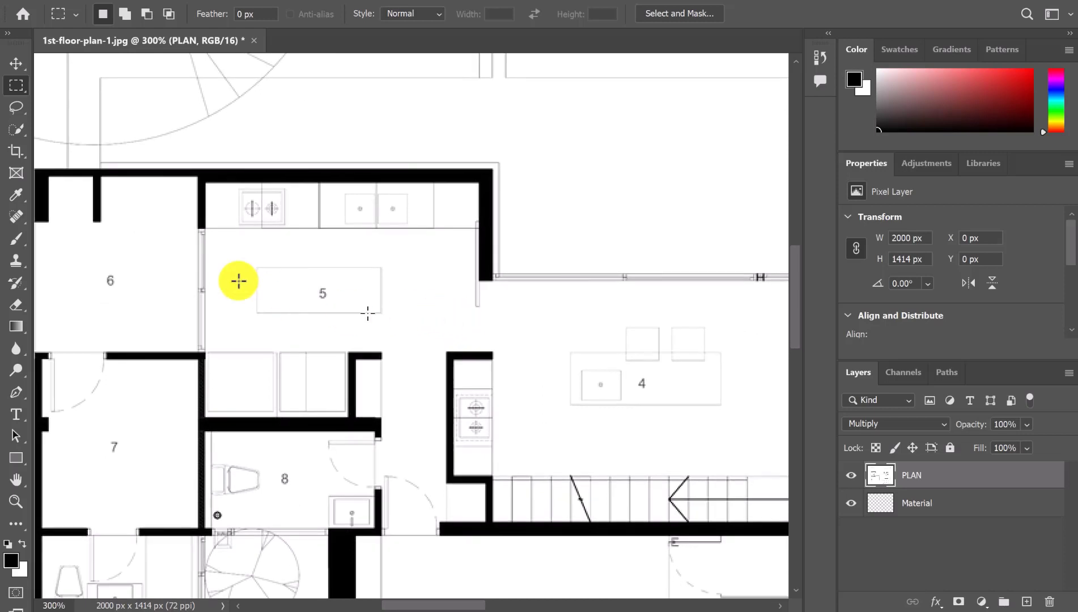
left_click_drag(204, 227, 403, 414)
left_click_drag(444, 495, 492, 521)
scroll(387, 369, "up", 1)
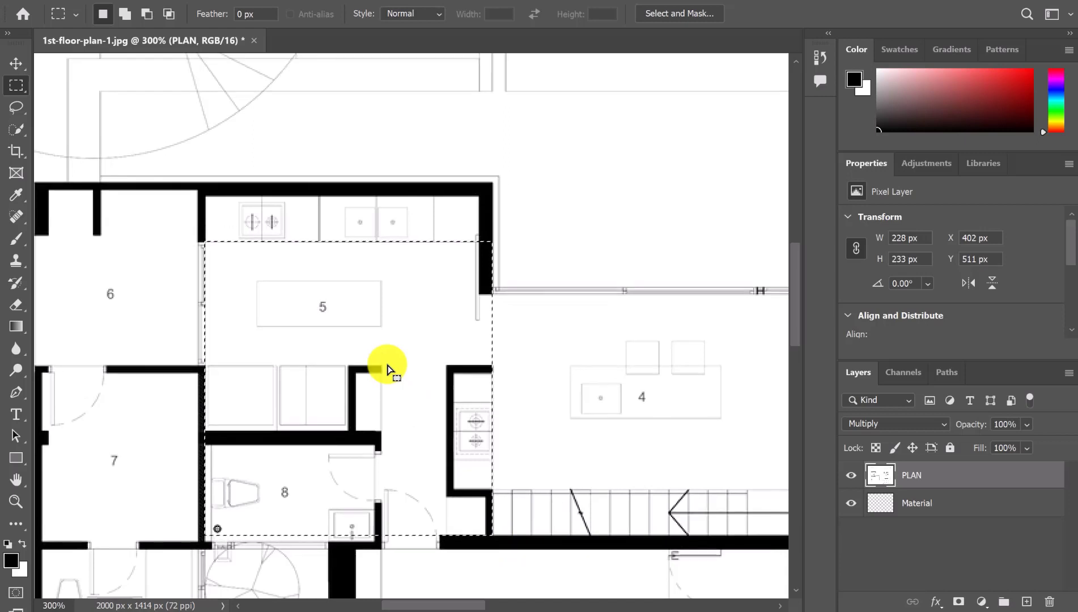
scroll(386, 366, "down", 3)
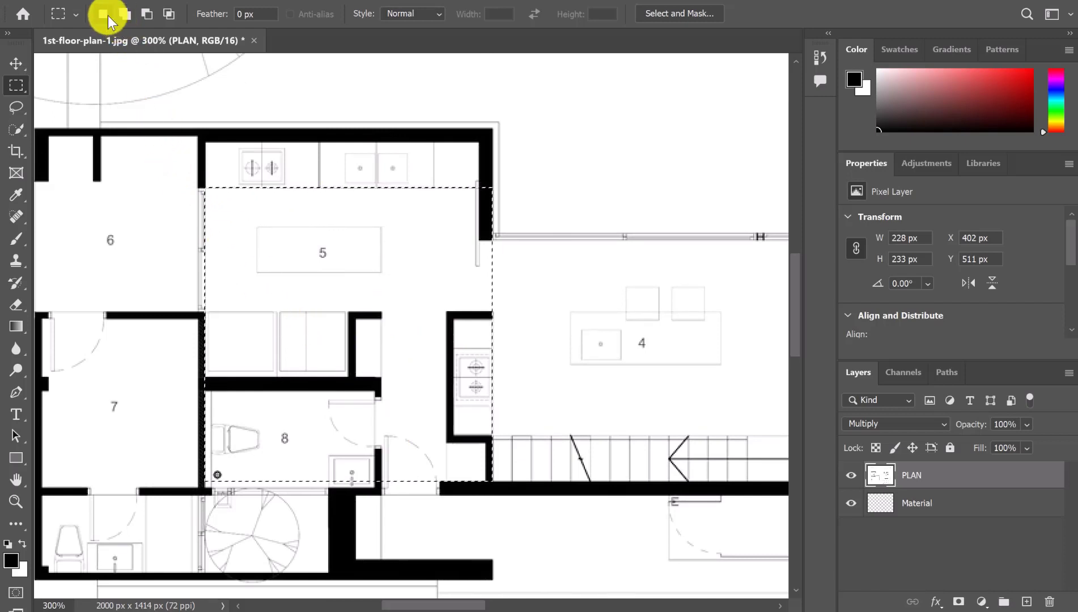
Subtract the kitchen island, the cabinet and bathroom 8 area, and the cooktop niche beside the corridor from the marquee selection
left_click(145, 18)
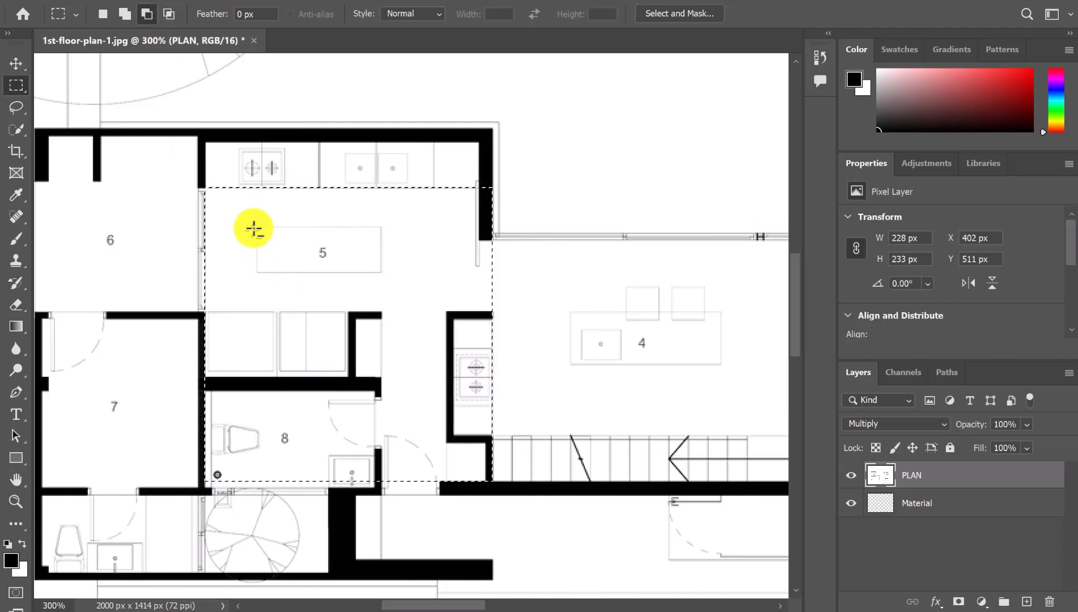
left_click_drag(257, 227, 380, 271)
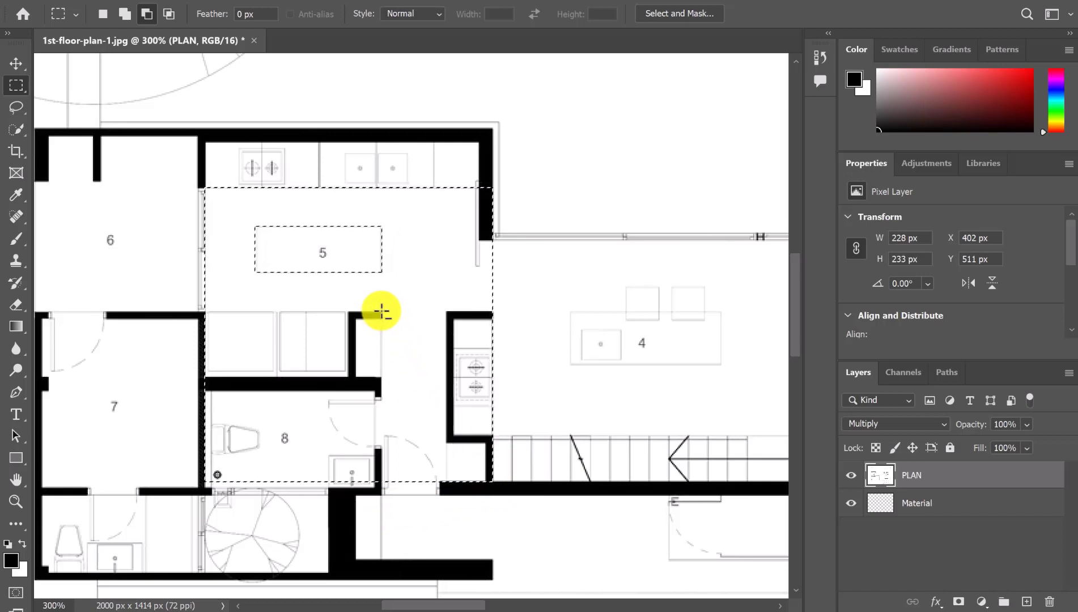
left_click_drag(381, 311, 185, 516)
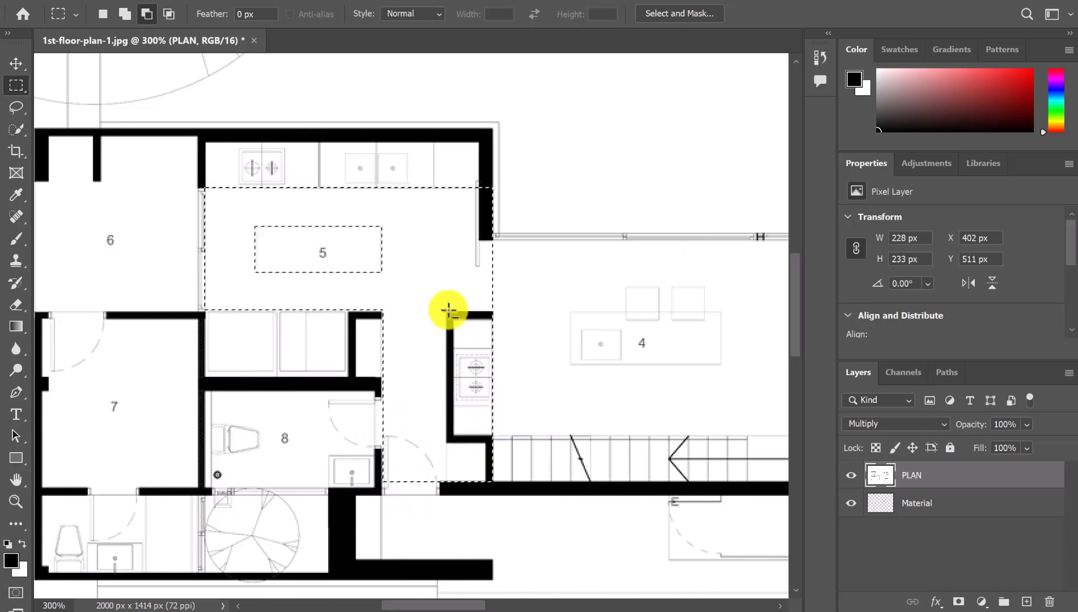
left_click_drag(445, 312, 506, 518)
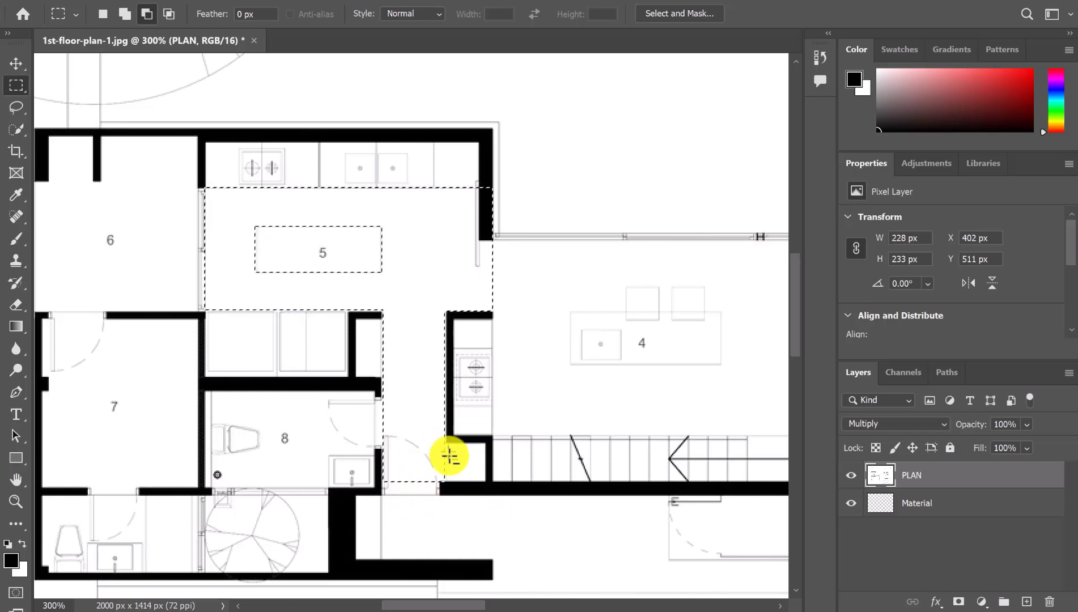
Add the door opening at the corridor's end, the missing corridor edge strip and the bathroom 8 doorway to the selection
left_click(126, 15)
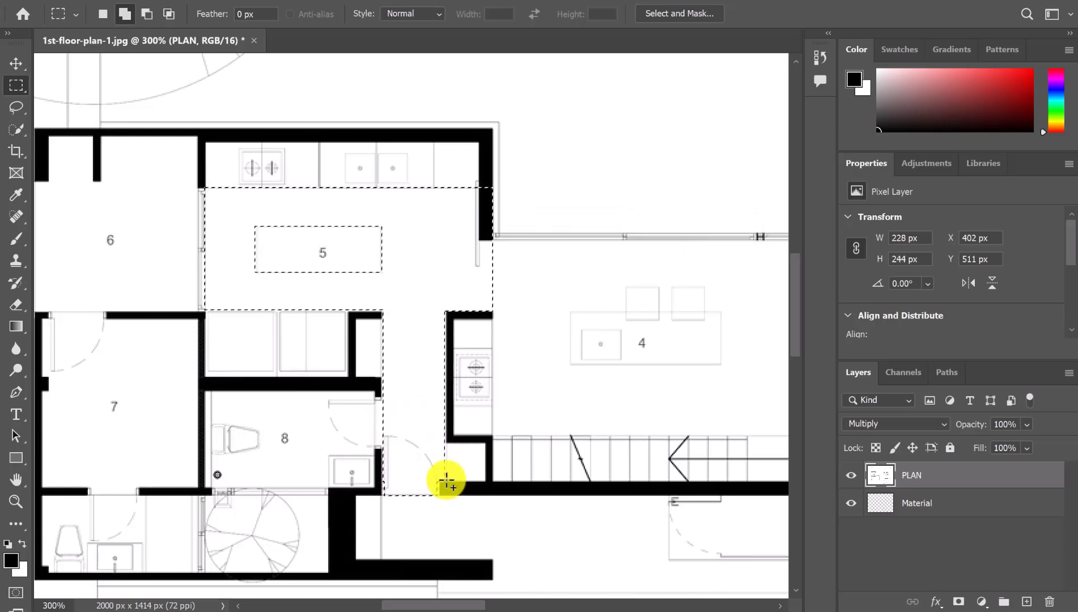
left_click_drag(446, 481, 423, 298)
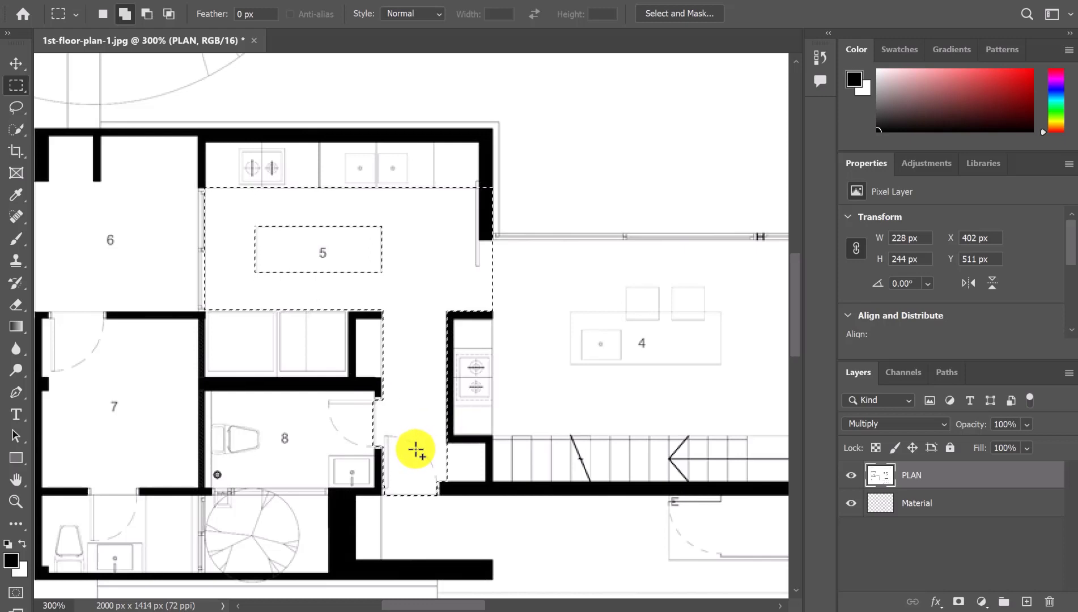
left_click_drag(372, 399, 382, 448)
Subtract the sliding door panel and the black wall between kitchen 5 and the dining area from the floor selection
left_click(147, 13)
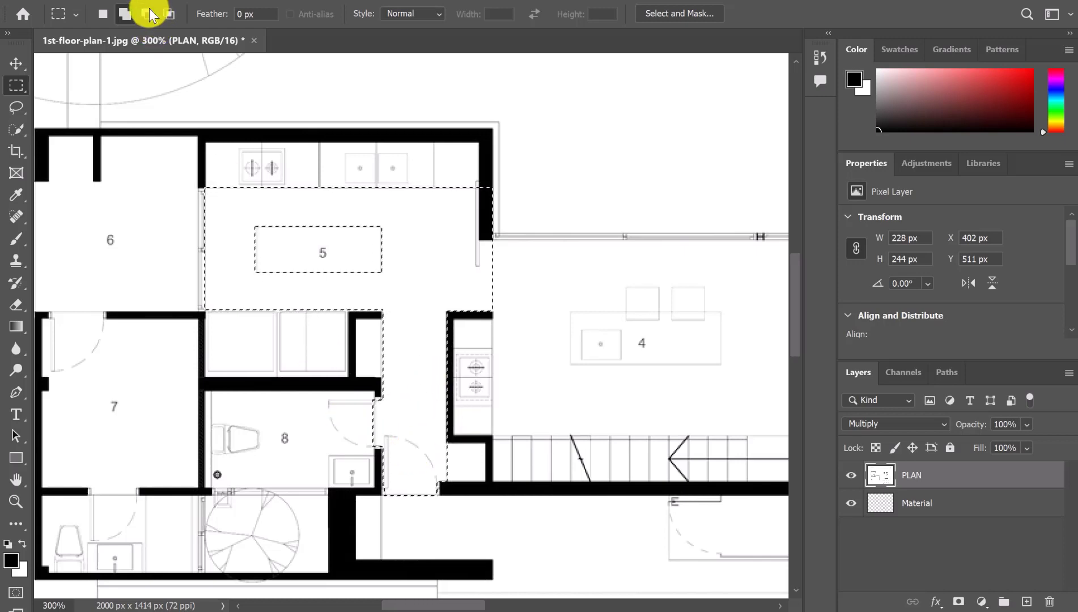
left_click_drag(312, 372, 373, 489)
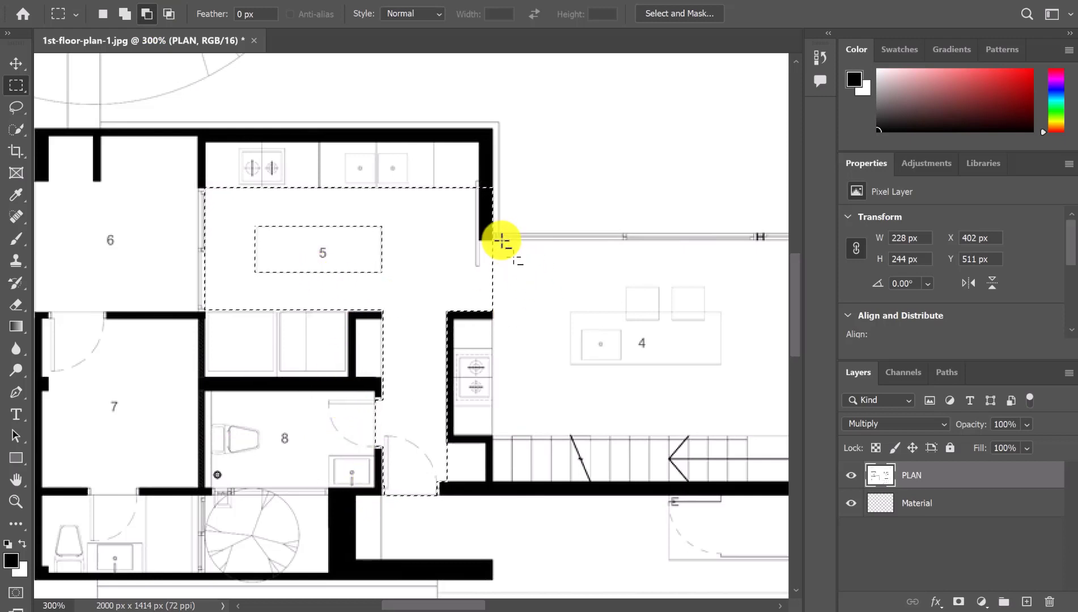
scroll(486, 178, "up", 1)
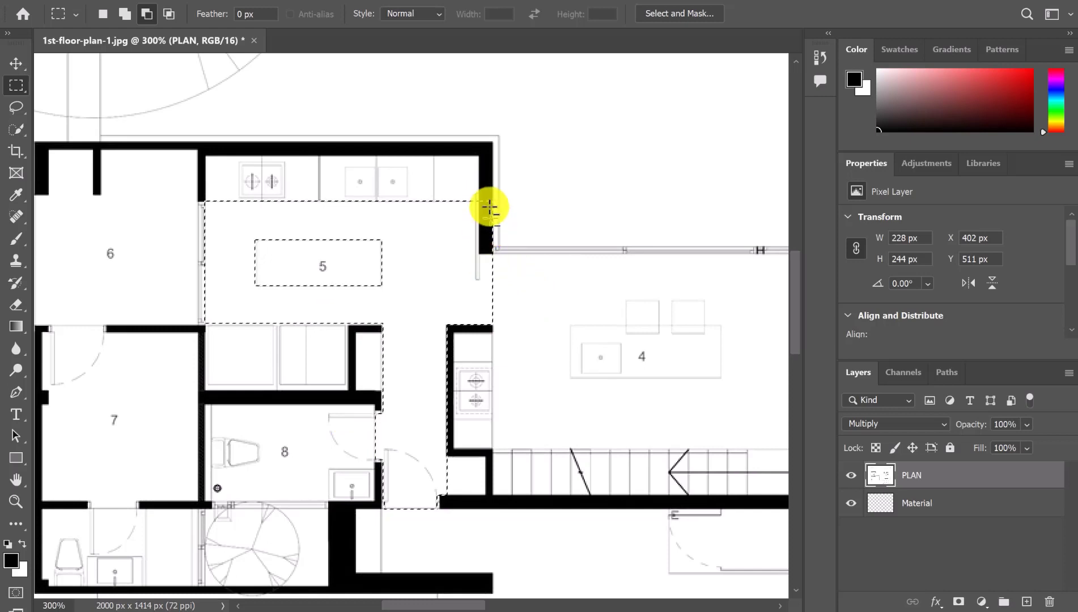
scroll(488, 212, "up", 4)
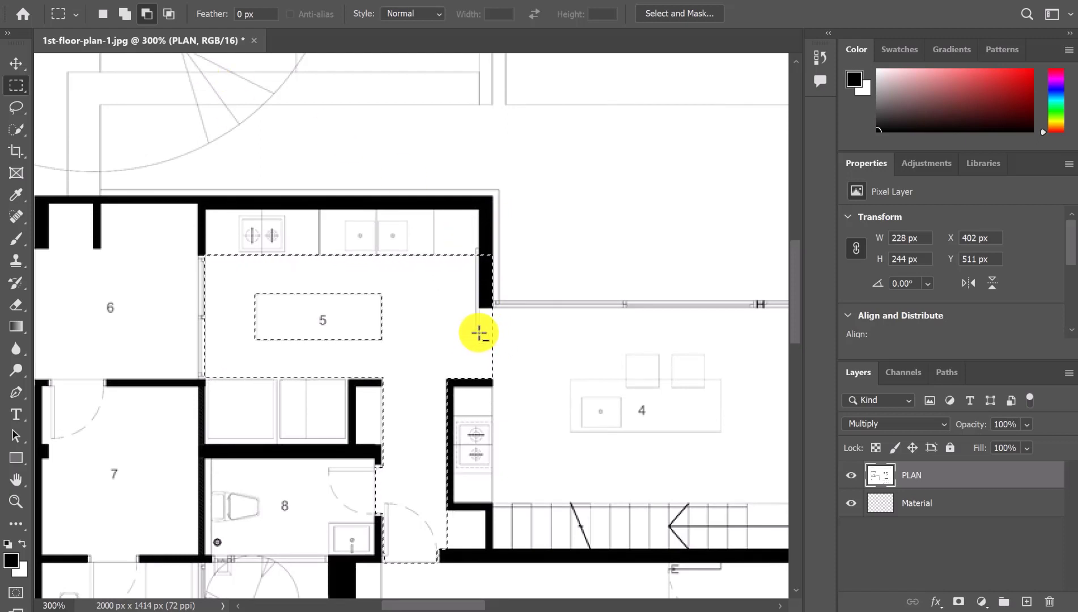
left_click_drag(476, 257, 474, 244)
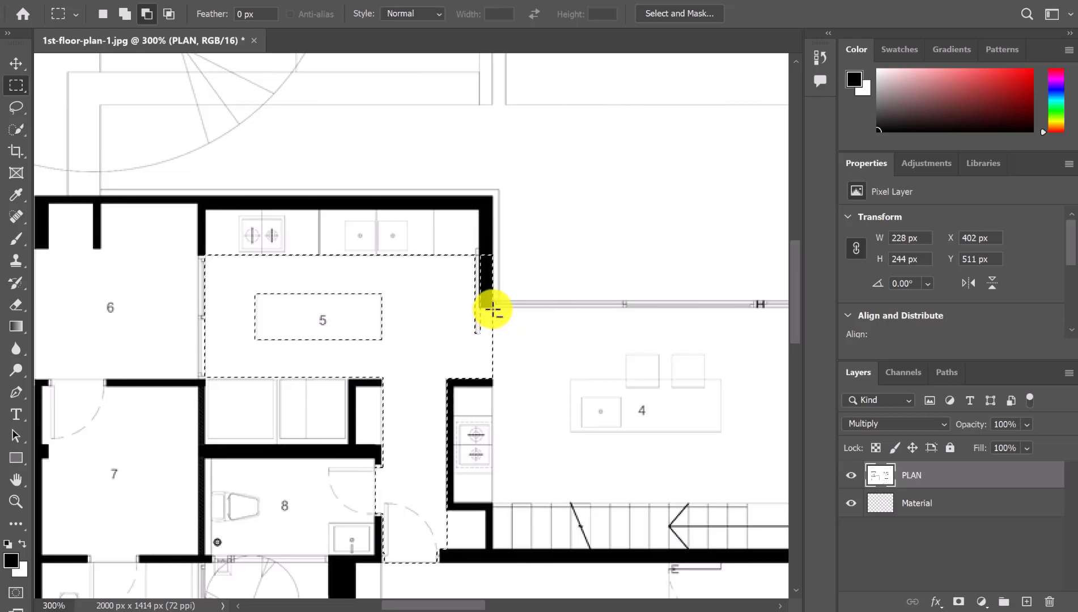
left_click_drag(478, 309, 520, 221)
Check the selection outline around the kitchen floor, island, corridor and door openings
scroll(518, 223, "down", 2)
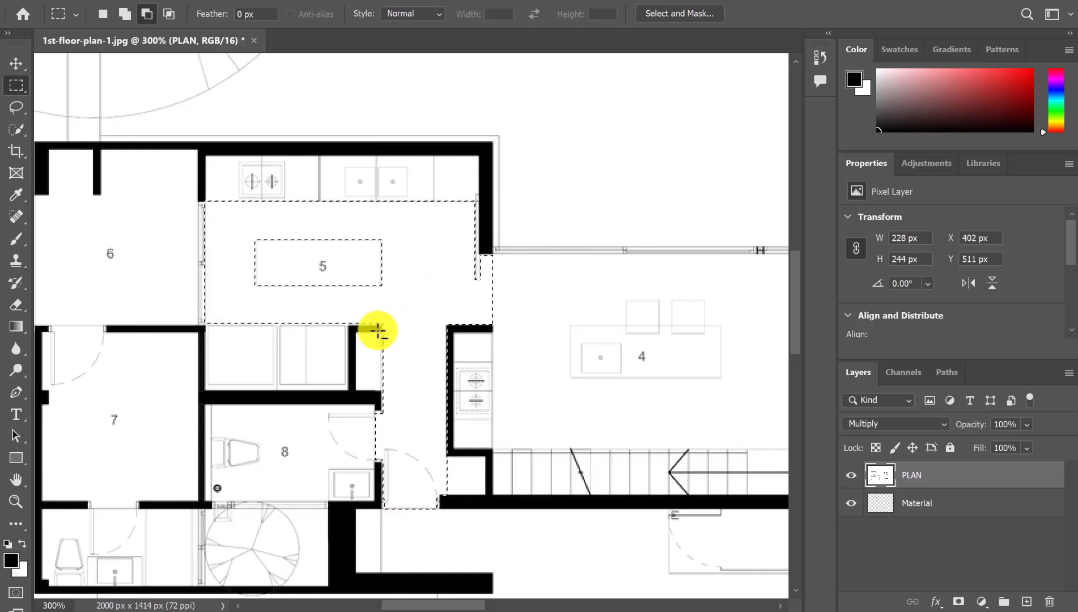
scroll(410, 322, "up", 1)
scroll(413, 320, "down", 1)
scroll(415, 319, "up", 2)
scroll(420, 321, "down", 5)
scroll(420, 328, "up", 3)
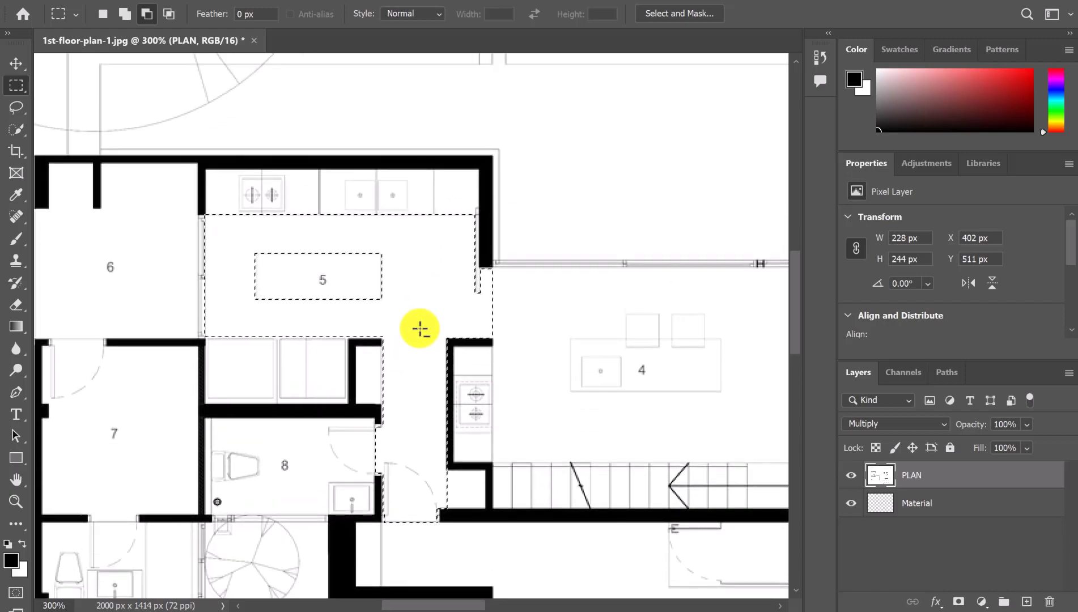
scroll(420, 329, "down", 4)
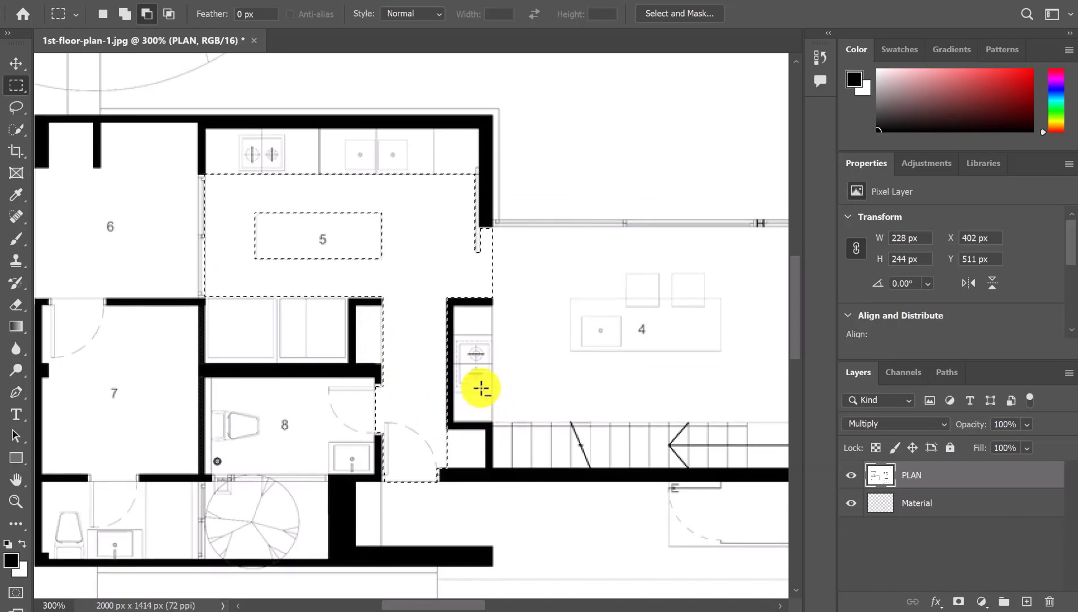
scroll(414, 388, "down", 2)
scroll(415, 389, "up", 3)
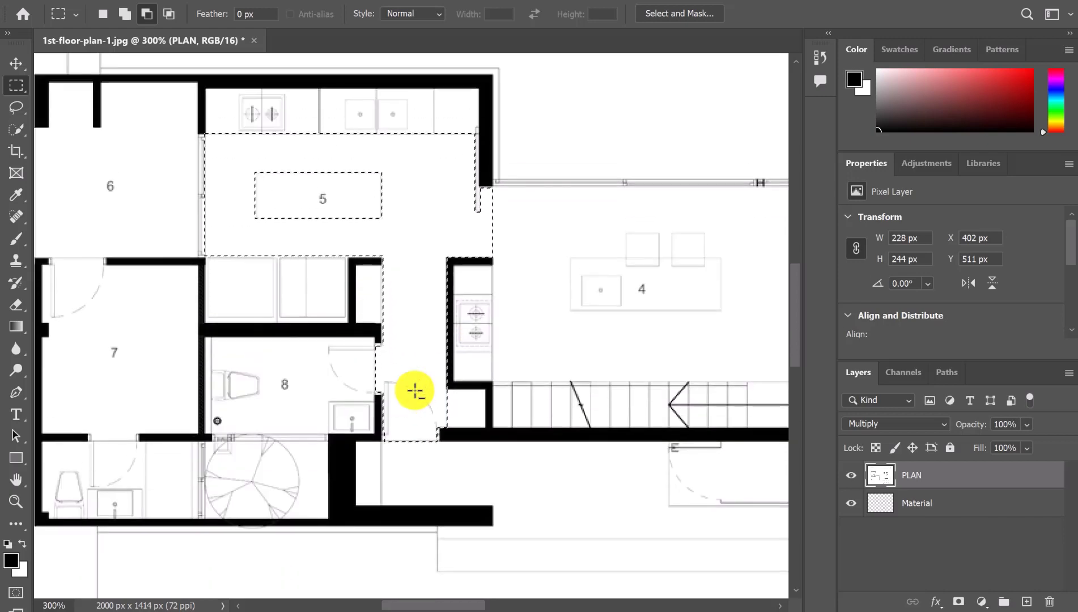
scroll(415, 388, "up", 2)
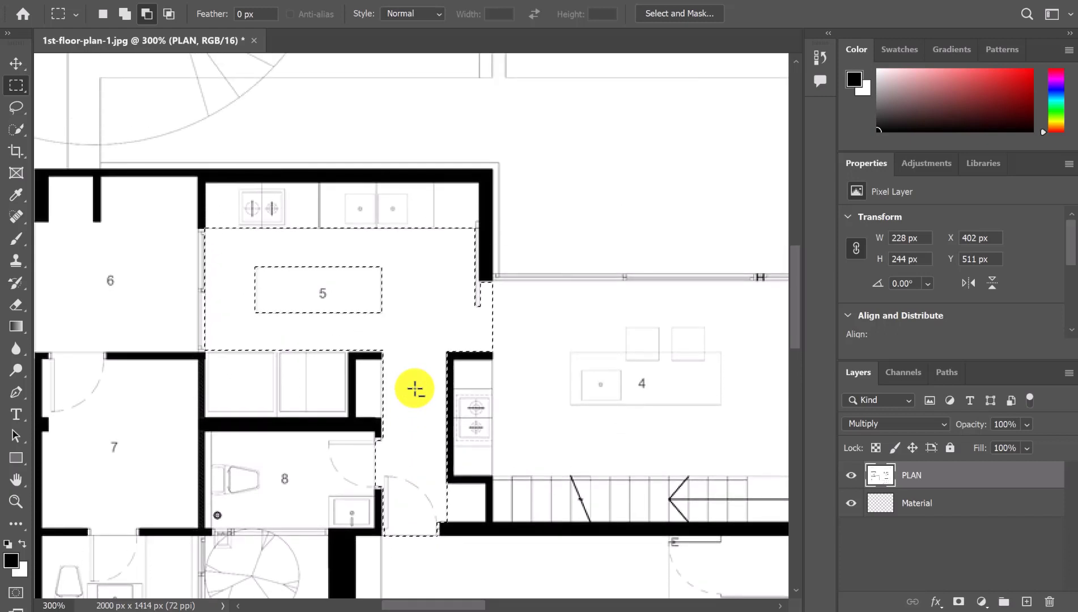
scroll(414, 389, "down", 2)
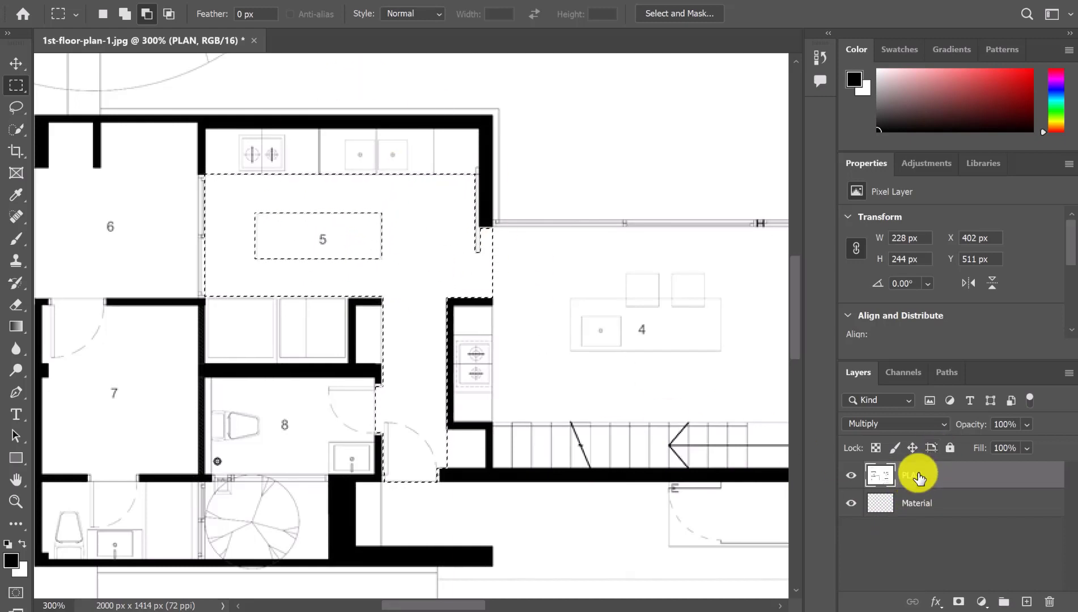
Activate the Material layer and set the foreground colour to the green 568228
left_click(979, 504)
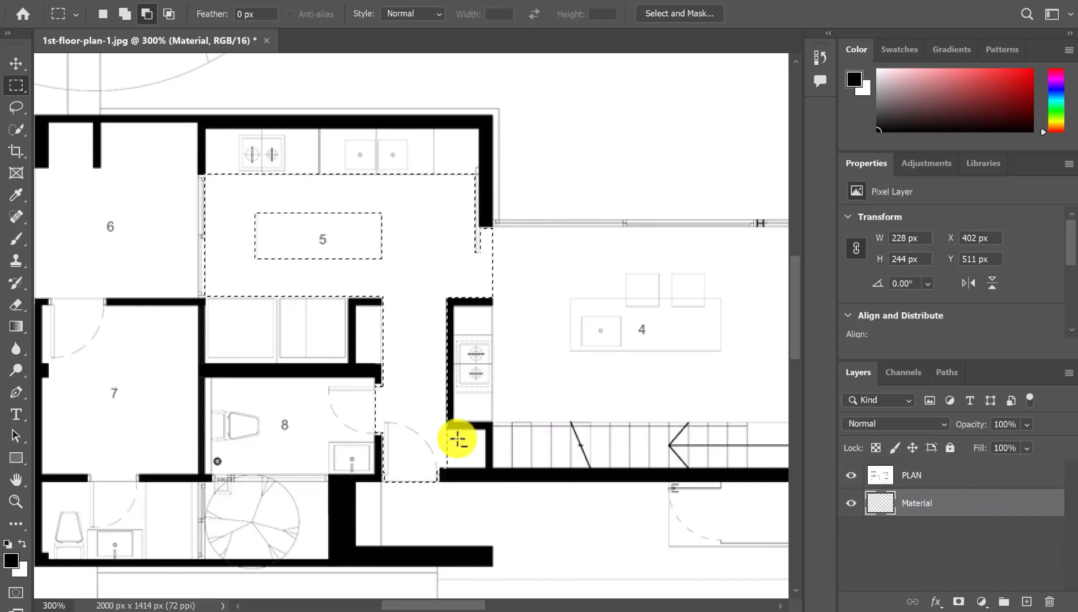
left_click(13, 561)
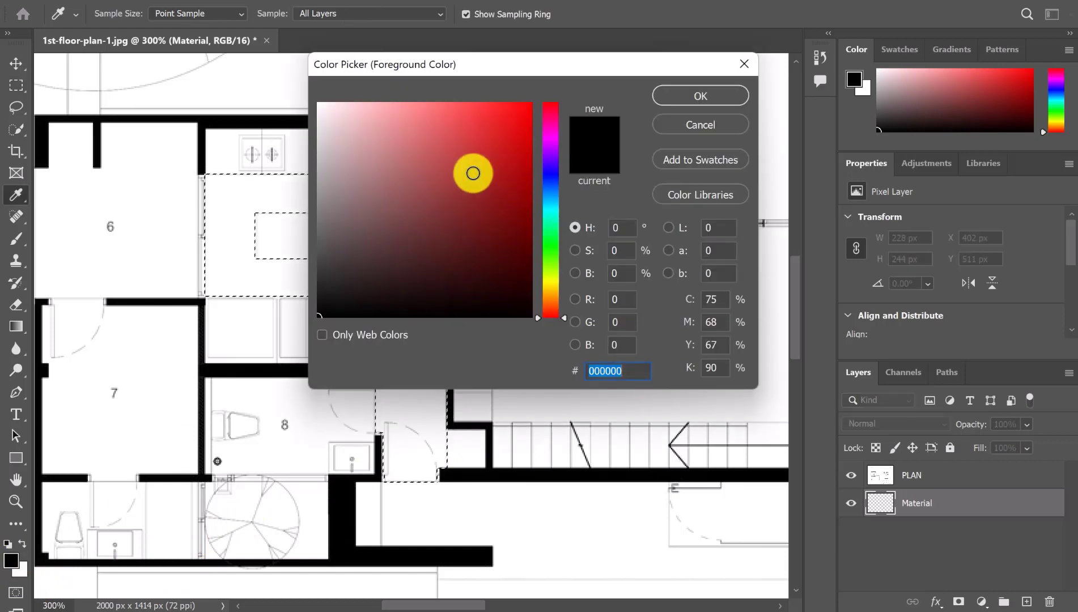
left_click_drag(551, 273, 552, 265)
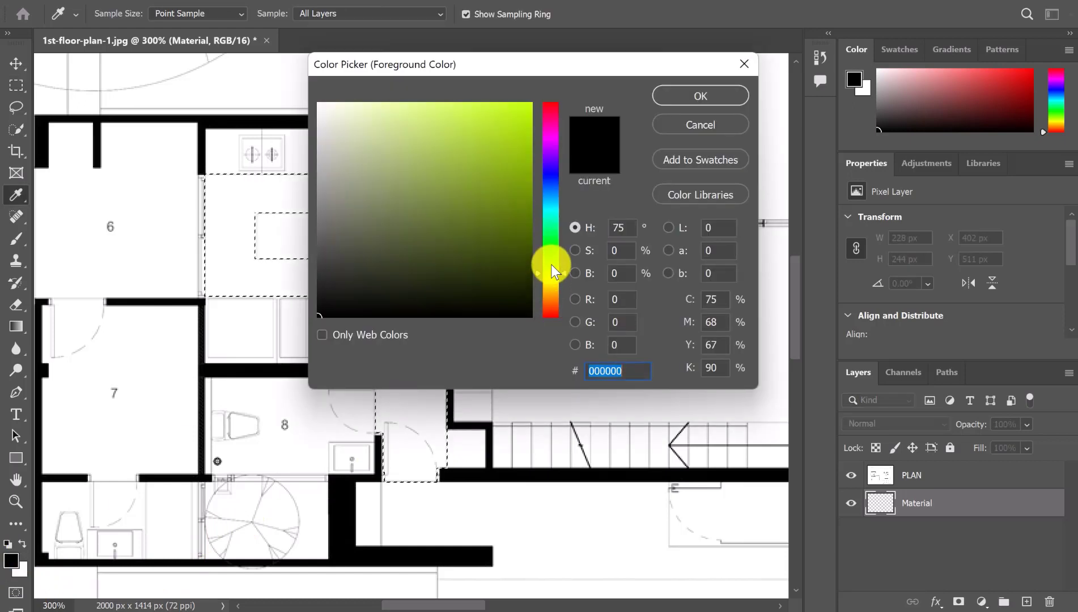
left_click(507, 208)
left_click_drag(466, 195, 464, 173)
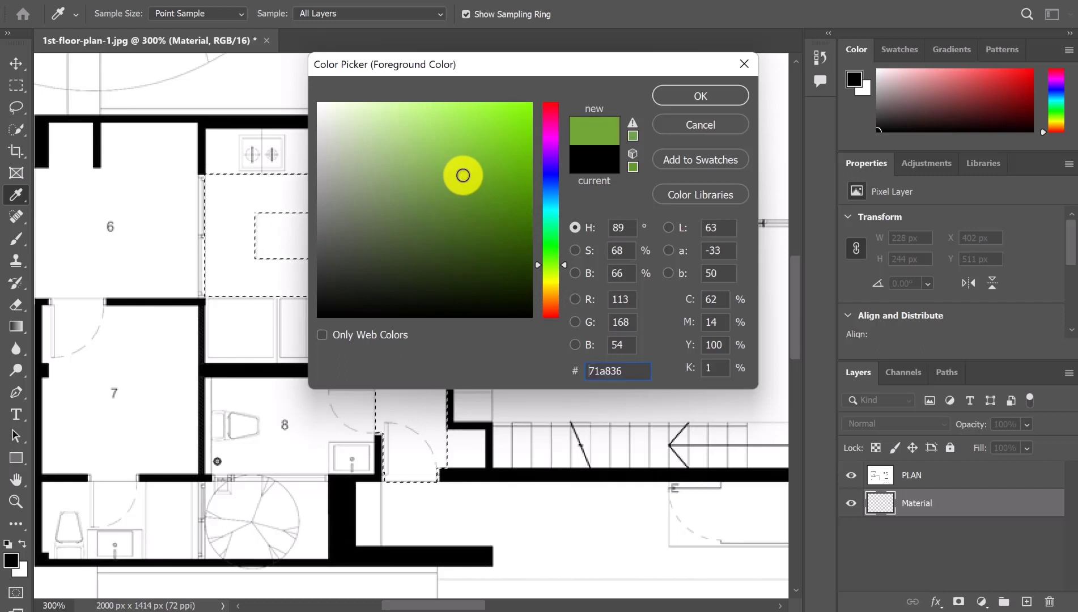
left_click(471, 211)
left_click(466, 208)
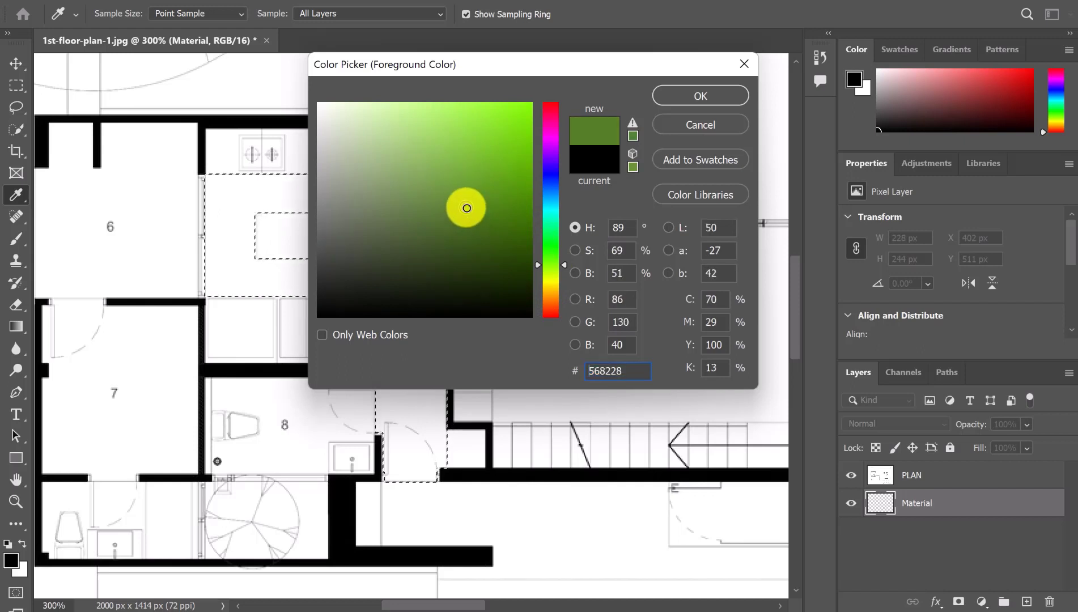
left_click(681, 94)
key("m")
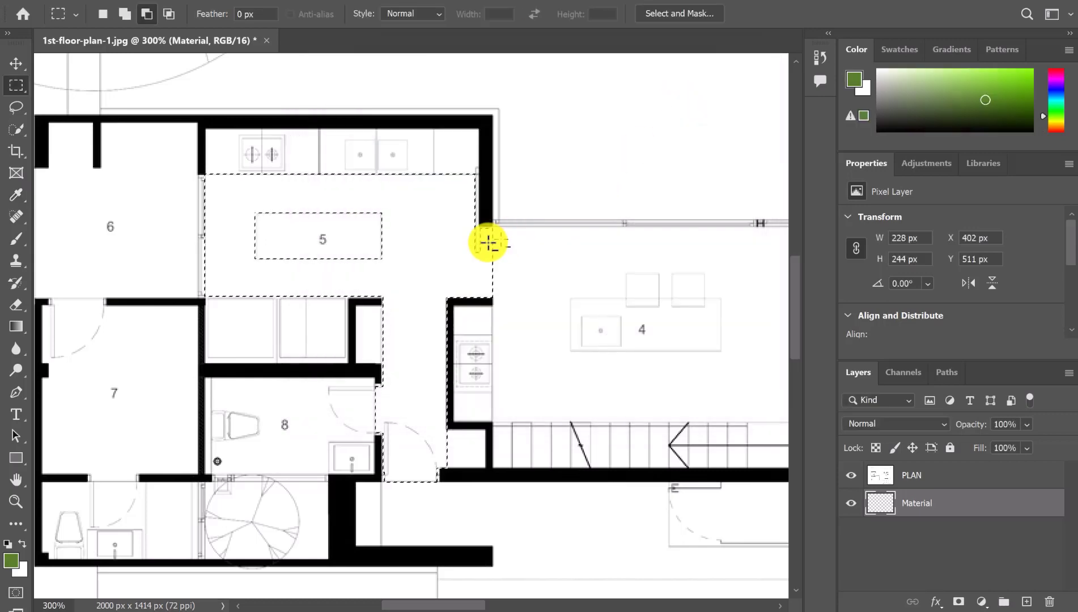
left_click_drag(487, 244, 460, 271)
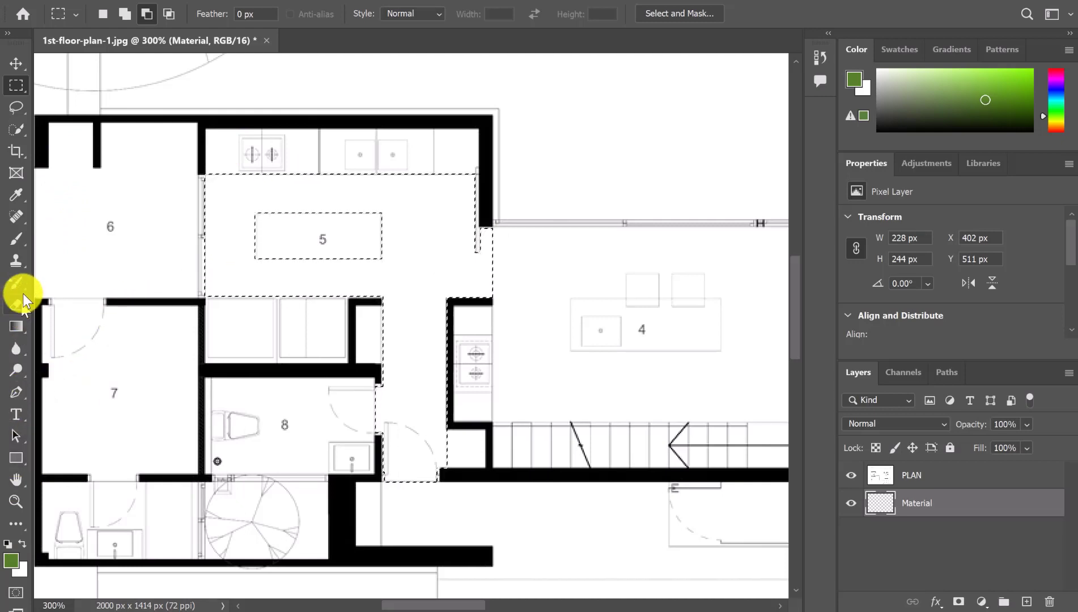
left_click(23, 242)
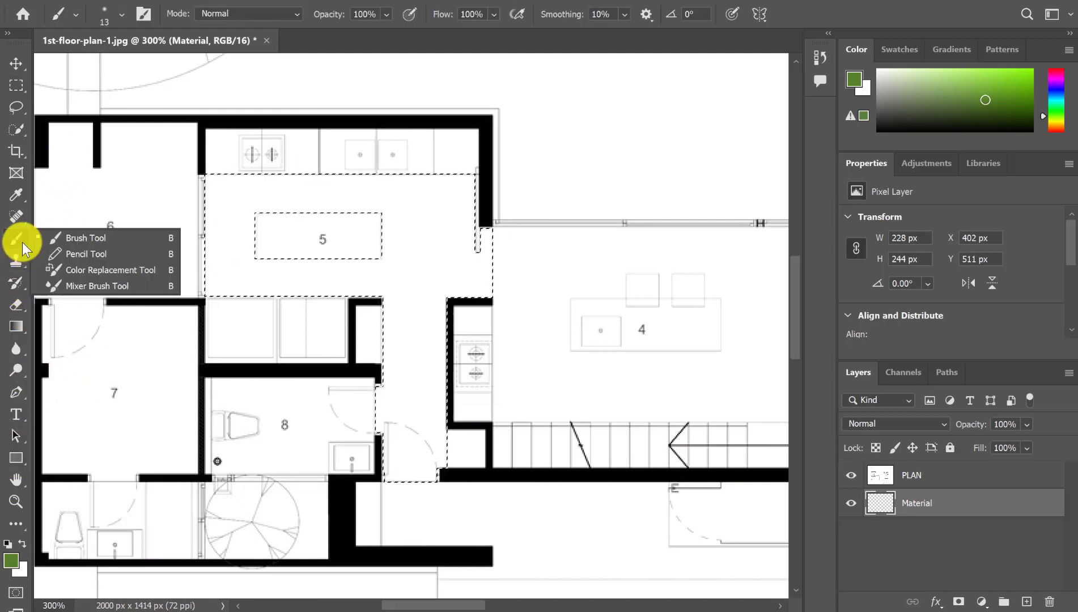
left_click(22, 242)
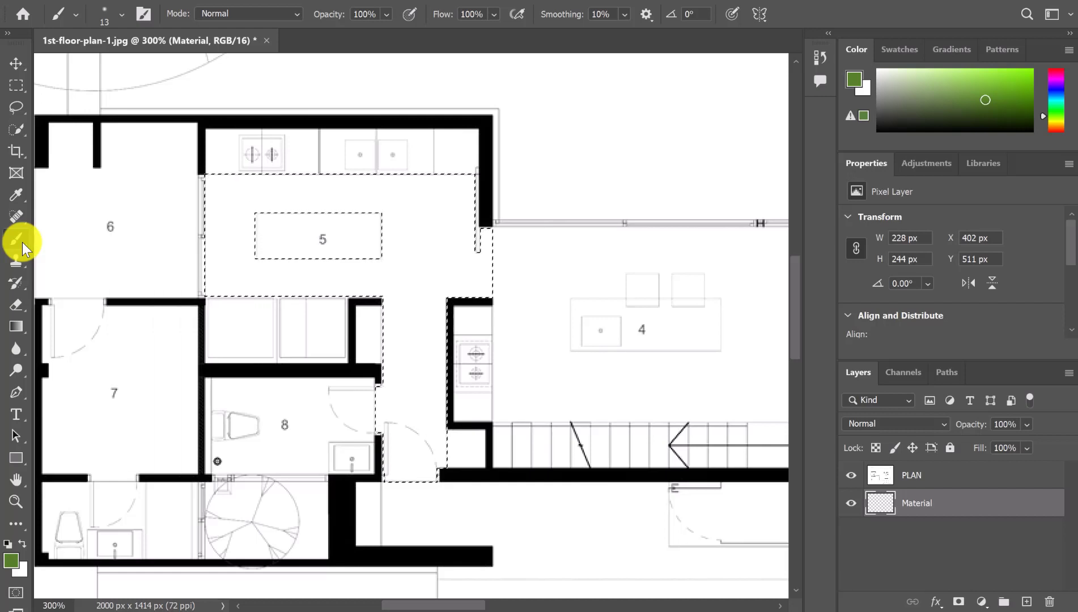
left_click(24, 201)
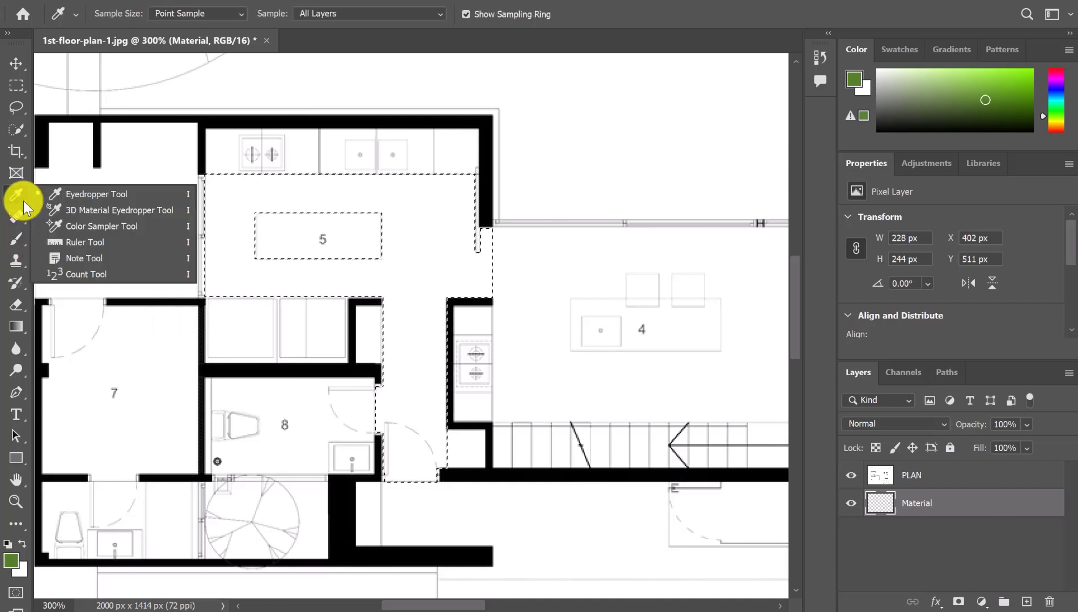
left_click(24, 201)
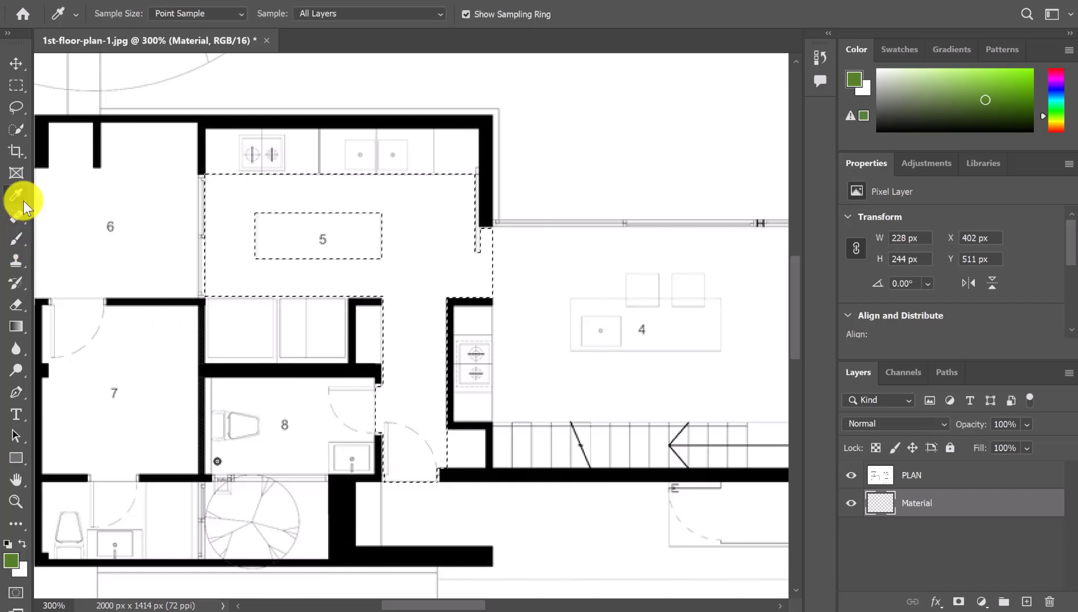
left_click(24, 349)
left_click(25, 351)
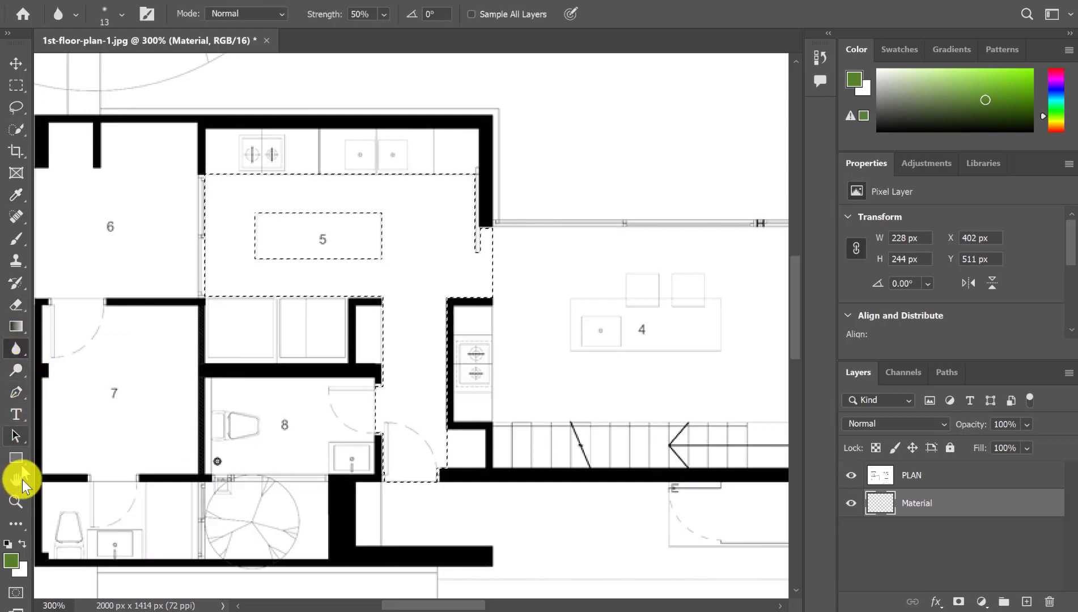
left_click(19, 522)
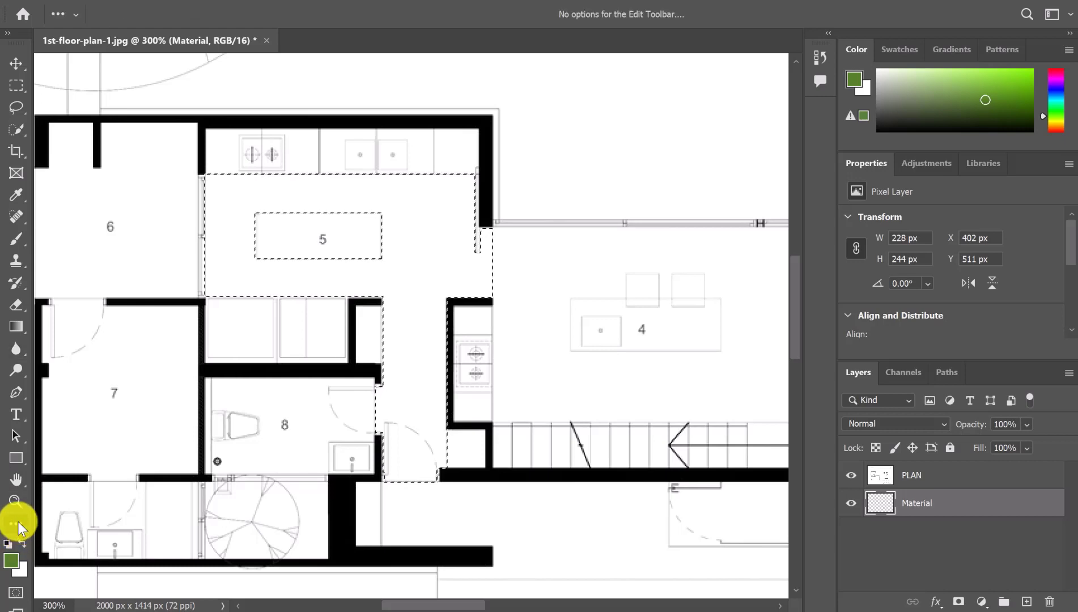
left_click(19, 522)
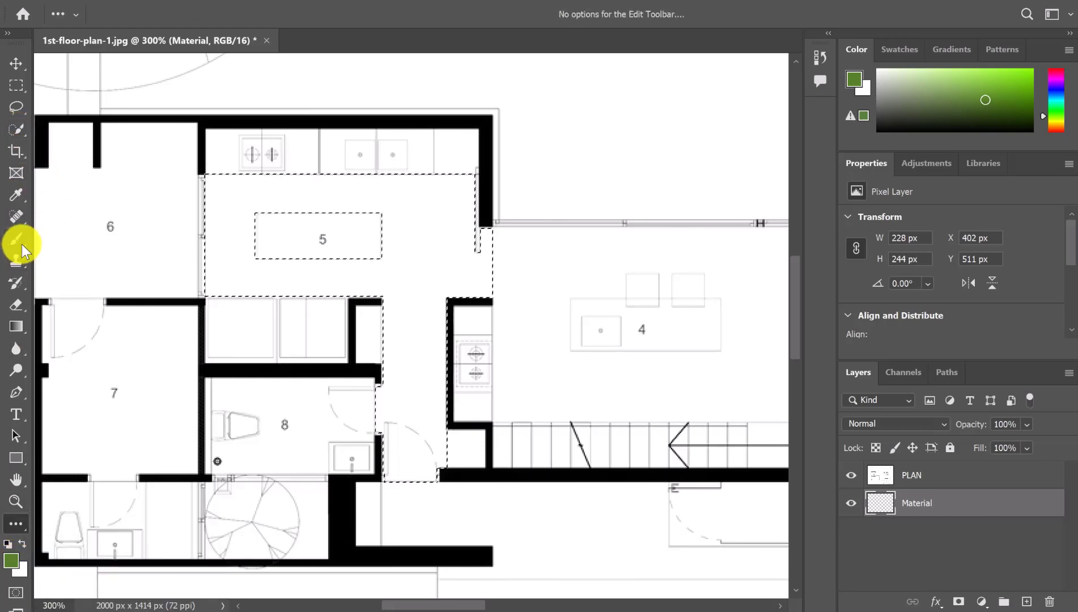
left_click(21, 265)
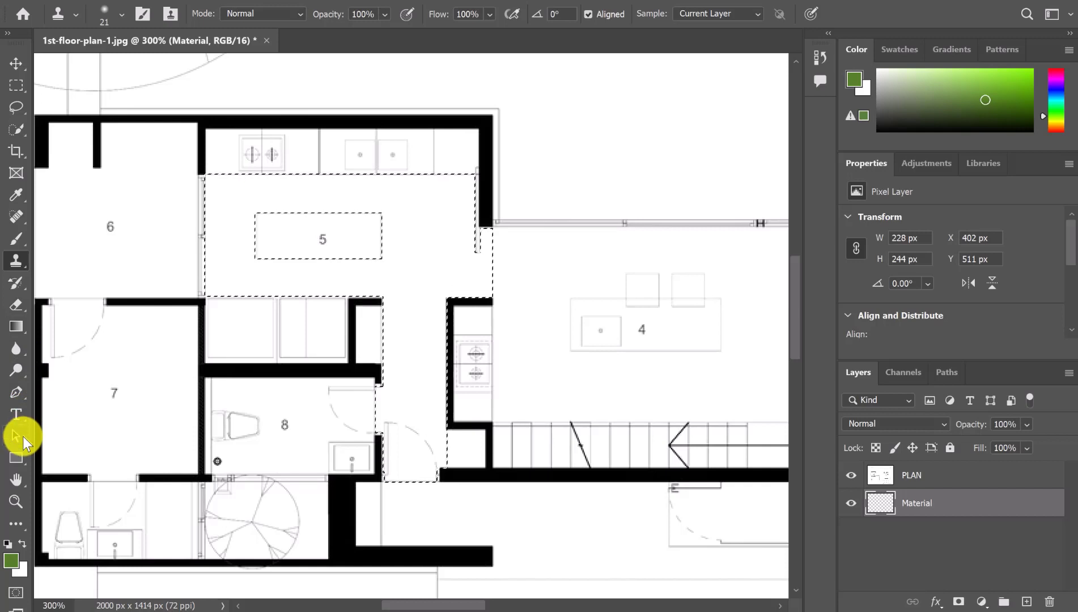
left_click(24, 461)
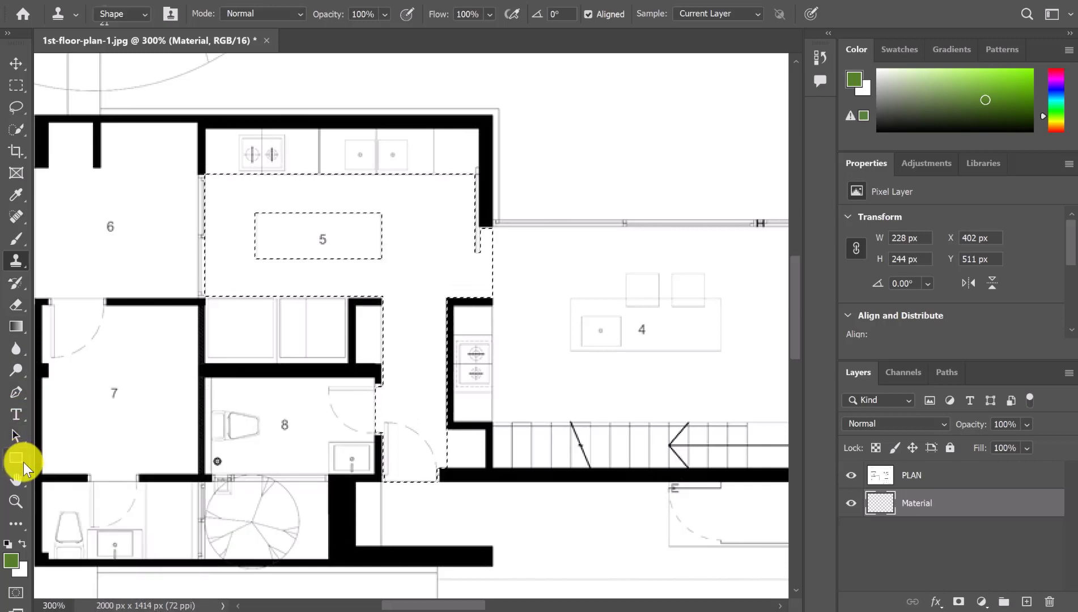
left_click(24, 462)
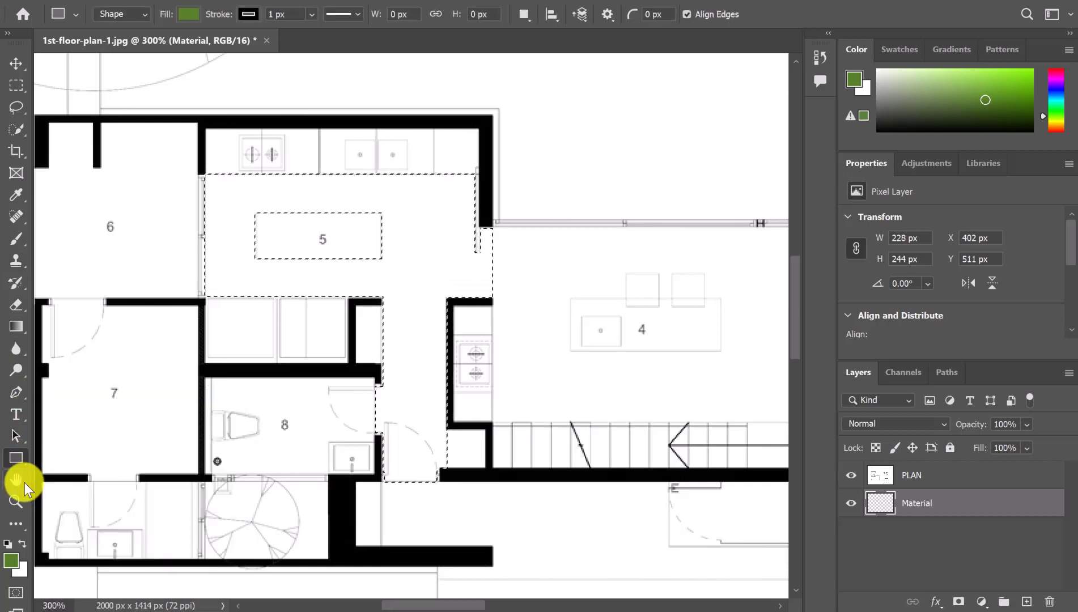
left_click(9, 64)
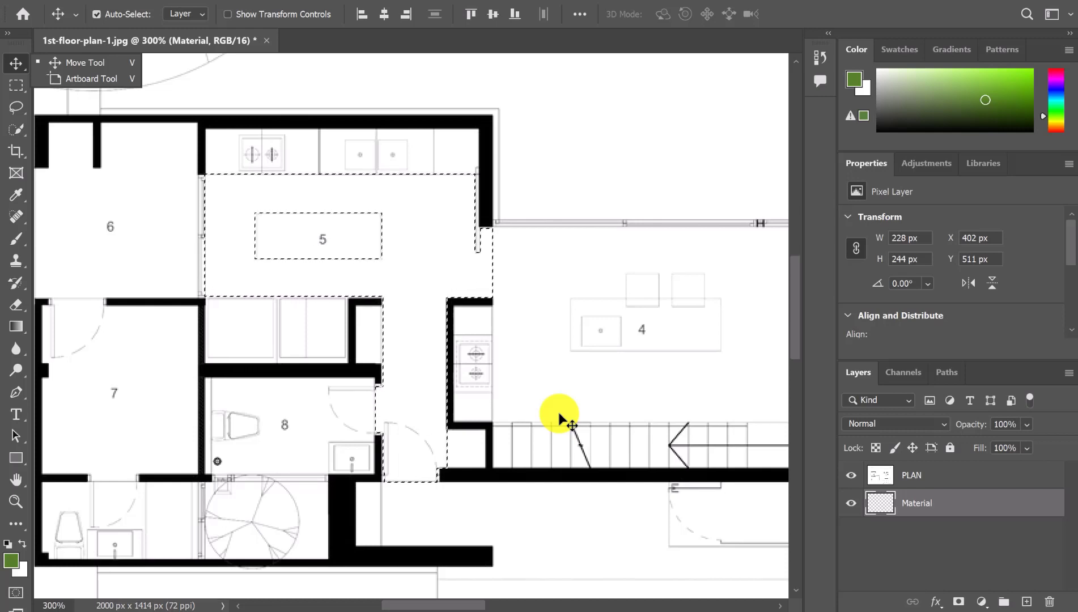
key("ctrl")
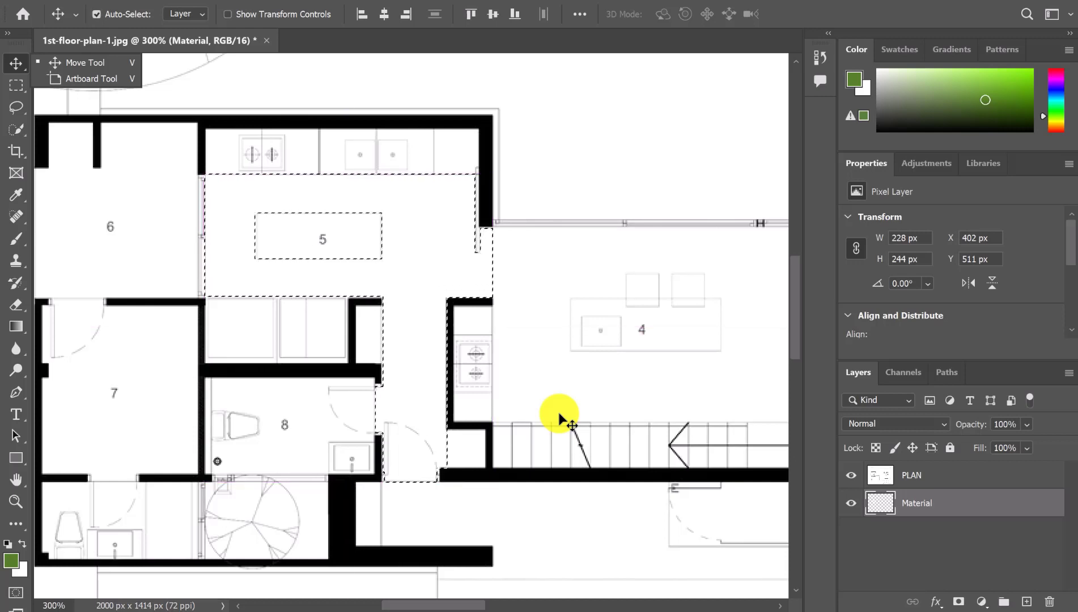
key("Escape")
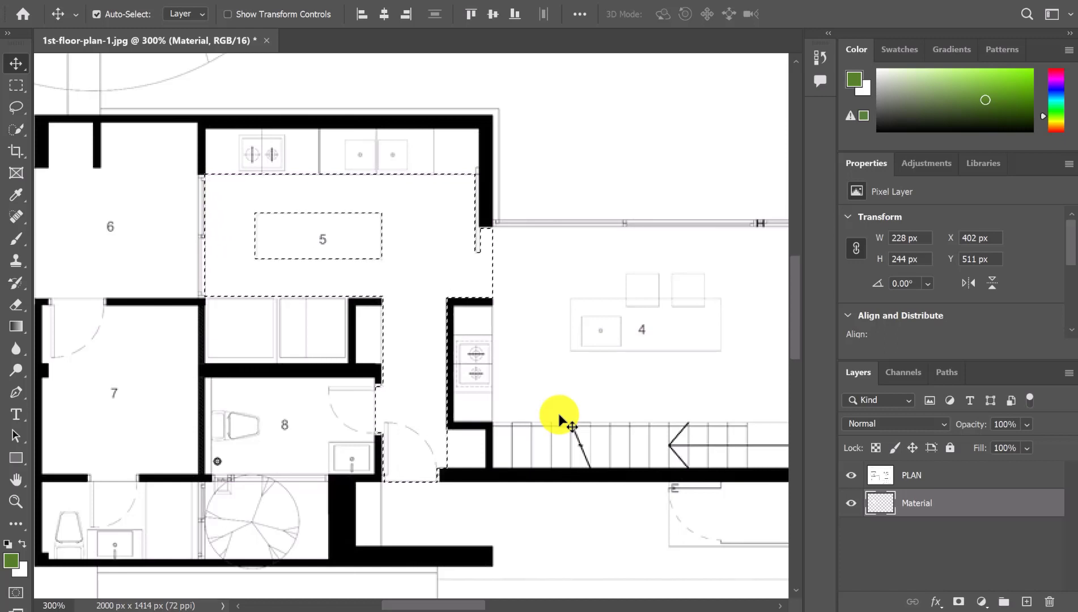
Fill the selected kitchen and corridor floor with the green foreground colour on the Material layer, and clear the selection
key("ctrl")
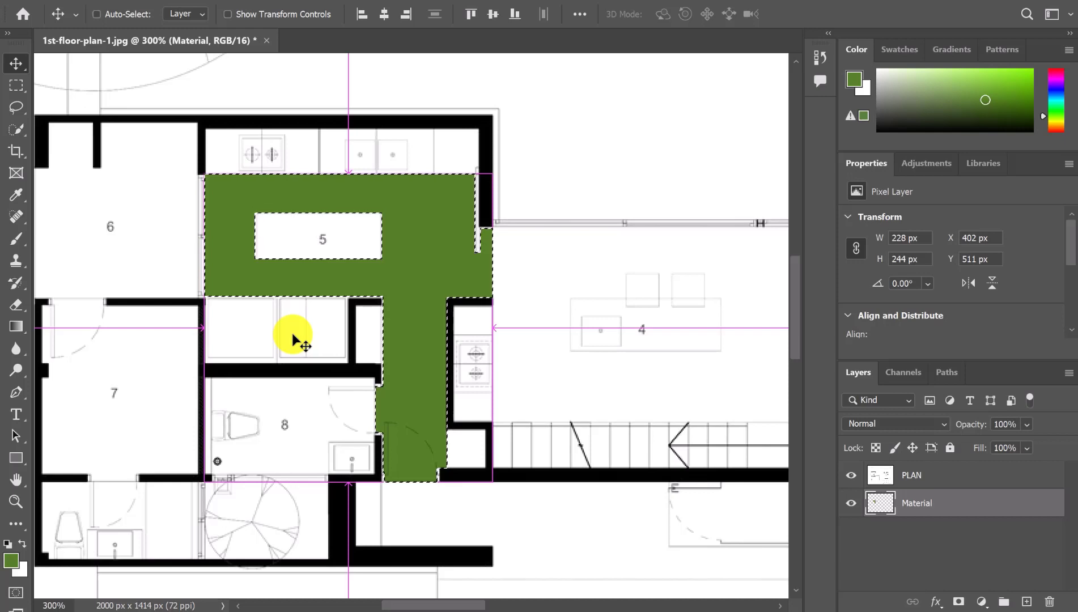
key("ctrl+x")
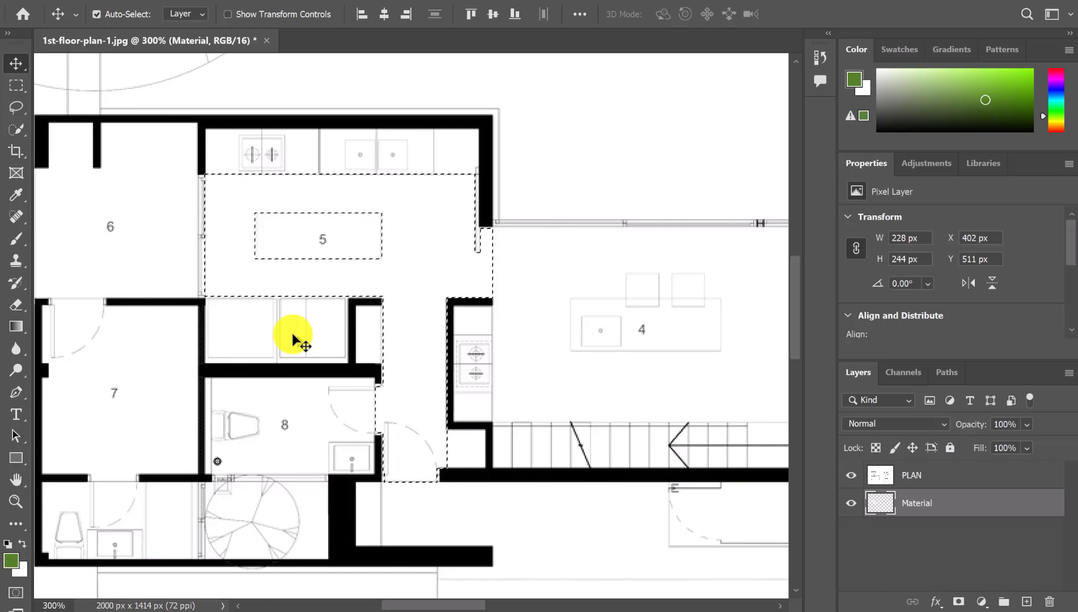
key("alt+BackSpace")
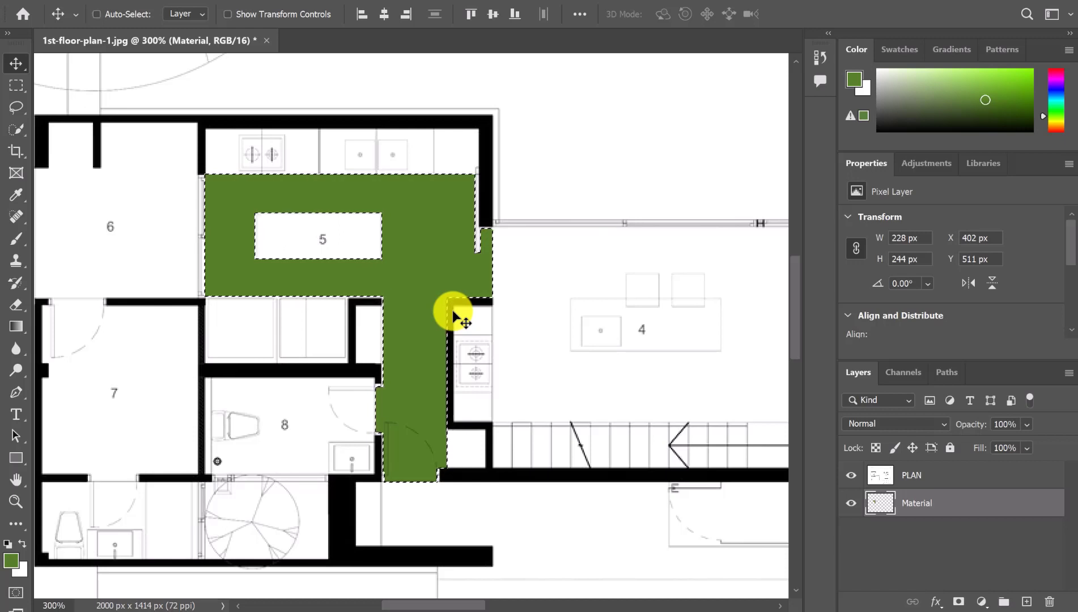
key("ctrl+d")
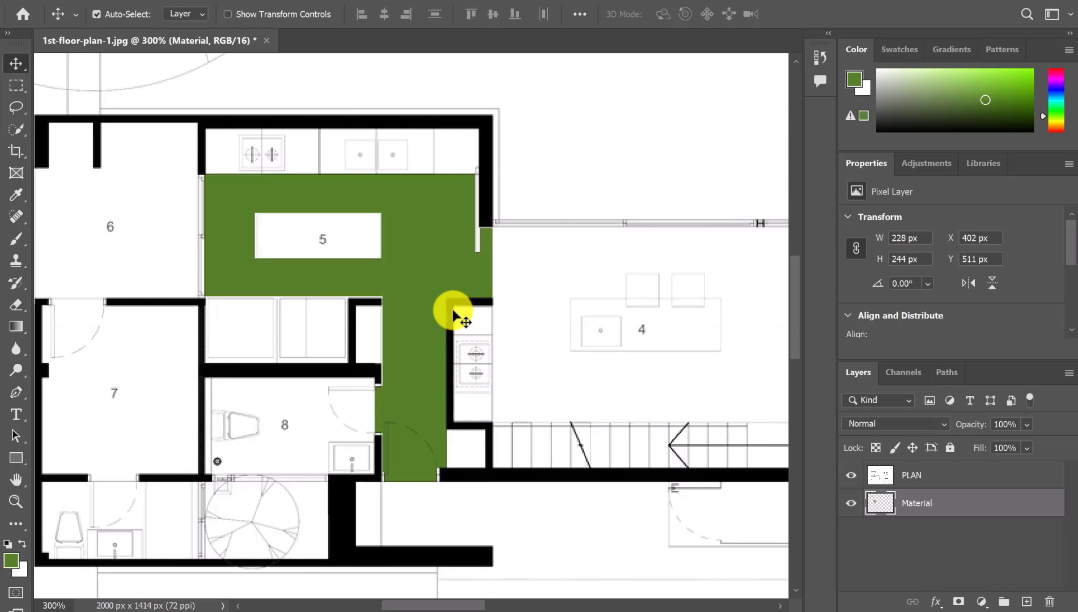
Examine the green floor fill within the whole plan and the adjoining pantry, dining and living areas 4, 3 and 2
left_click_drag(539, 301, 461, 289)
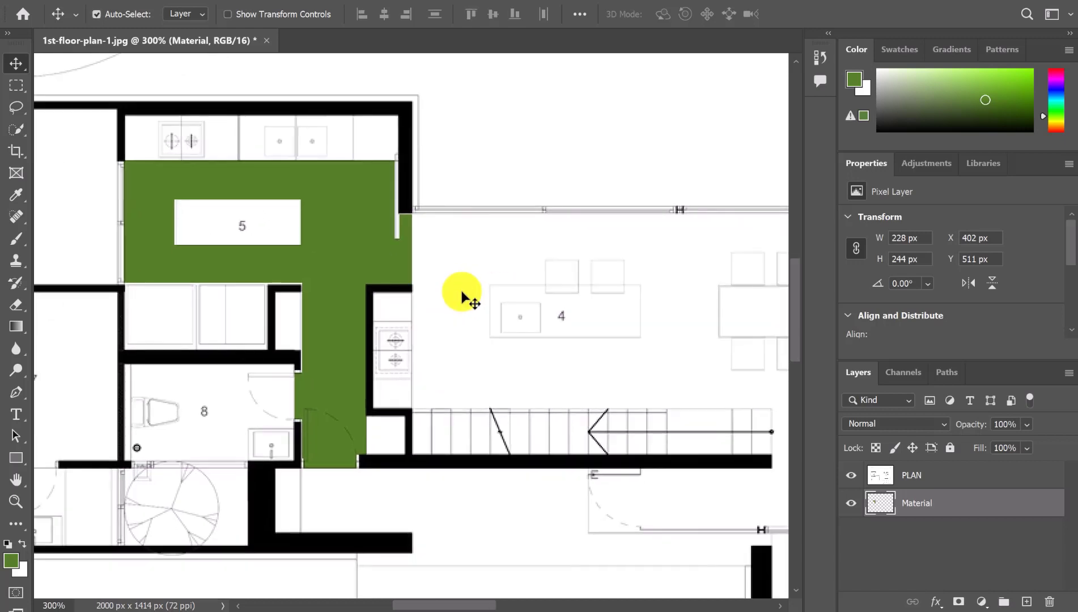
scroll(461, 291, "down", 3)
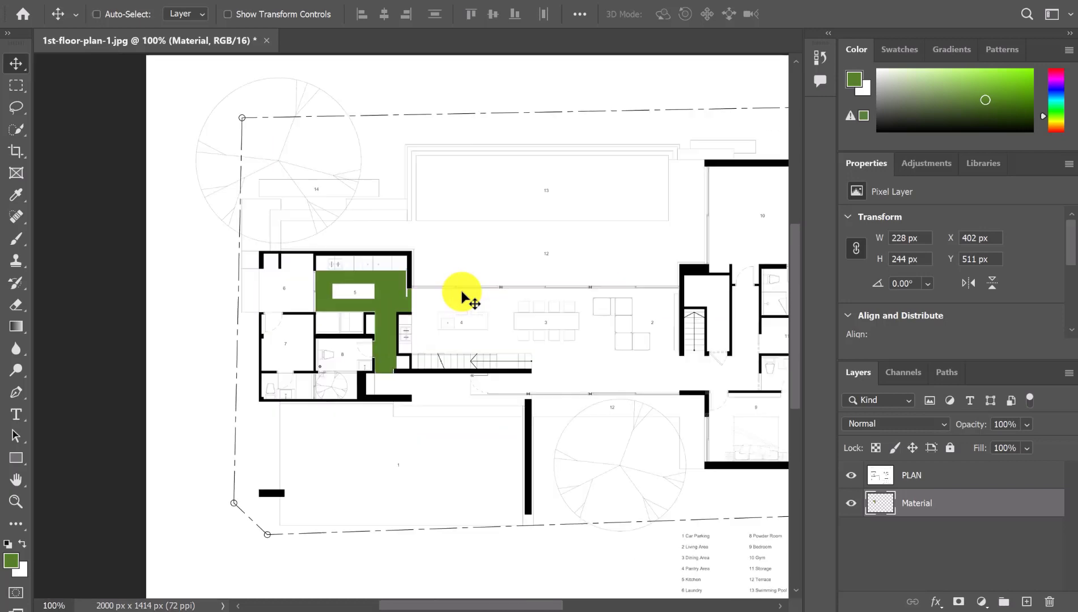
scroll(414, 318, "right", 1)
scroll(390, 309, "left", 4)
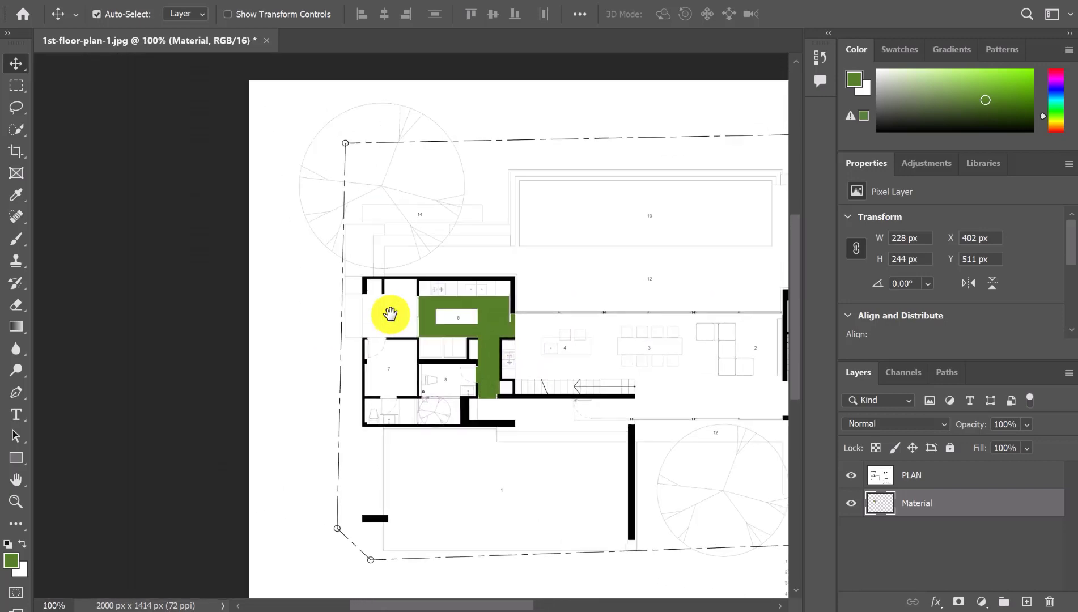
left_click_drag(520, 344, 423, 313)
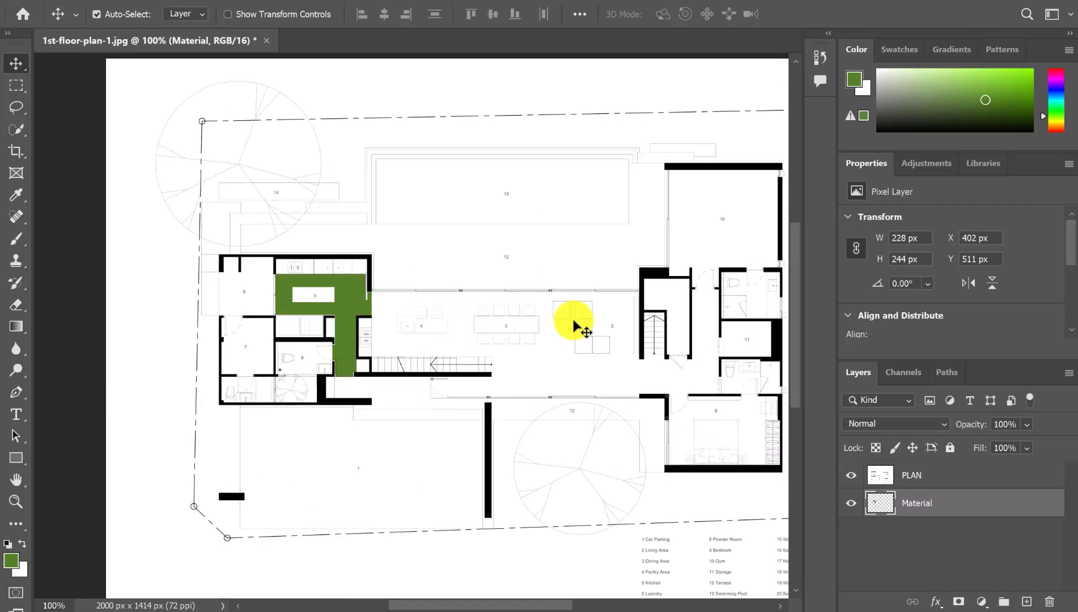
key("ctrl+plus")
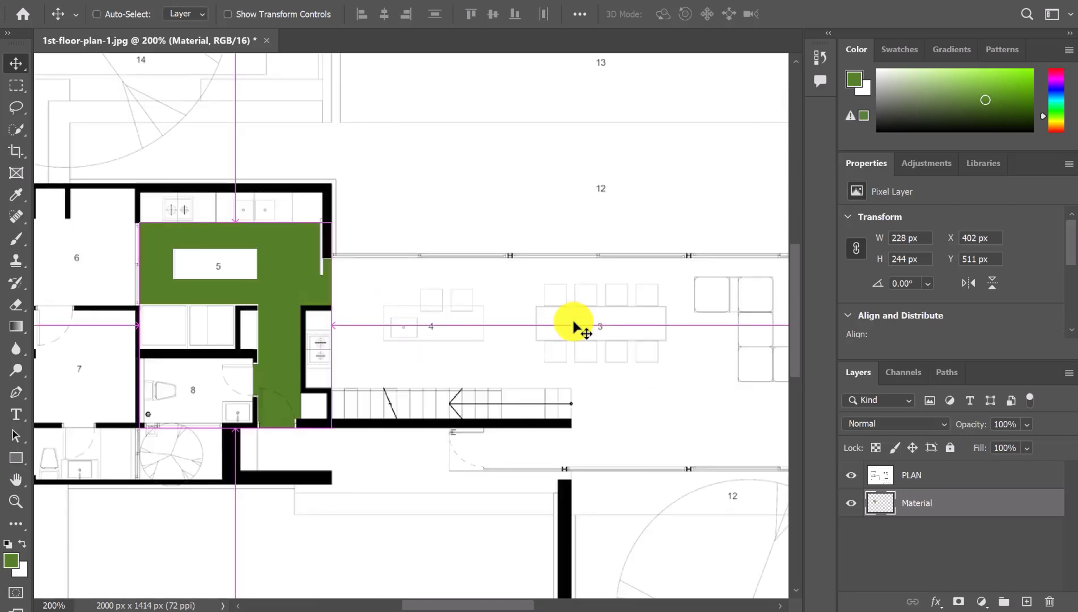
key("ctrl+plus")
left_click_drag(402, 327, 309, 311)
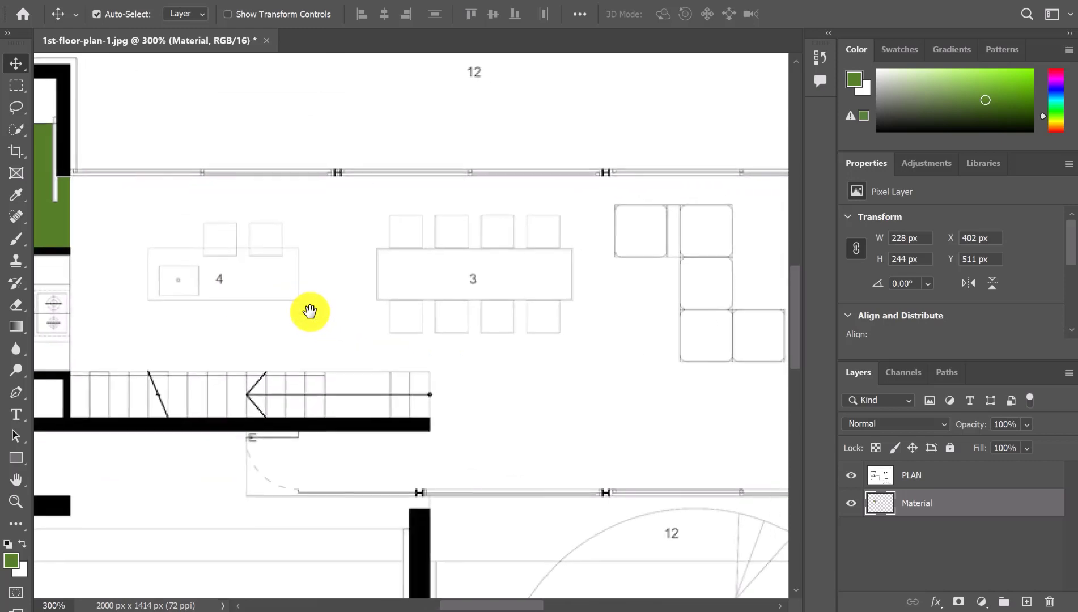
key("ctrl+minus")
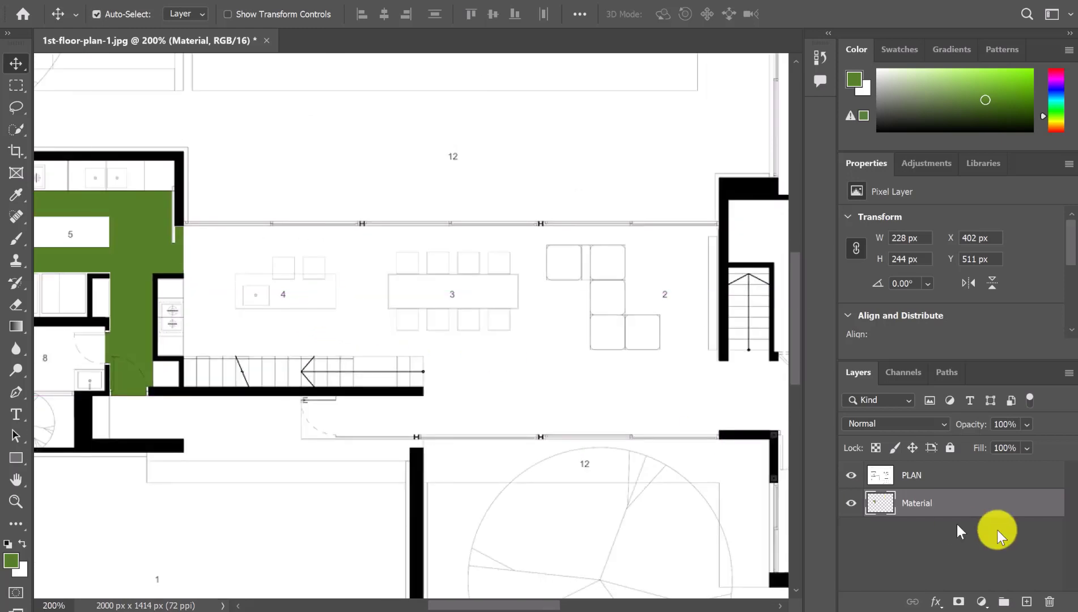
Activate the PLAN layer and start a Quick Selection over the pantry and dining floor, areas 4 and 3
left_click(948, 478)
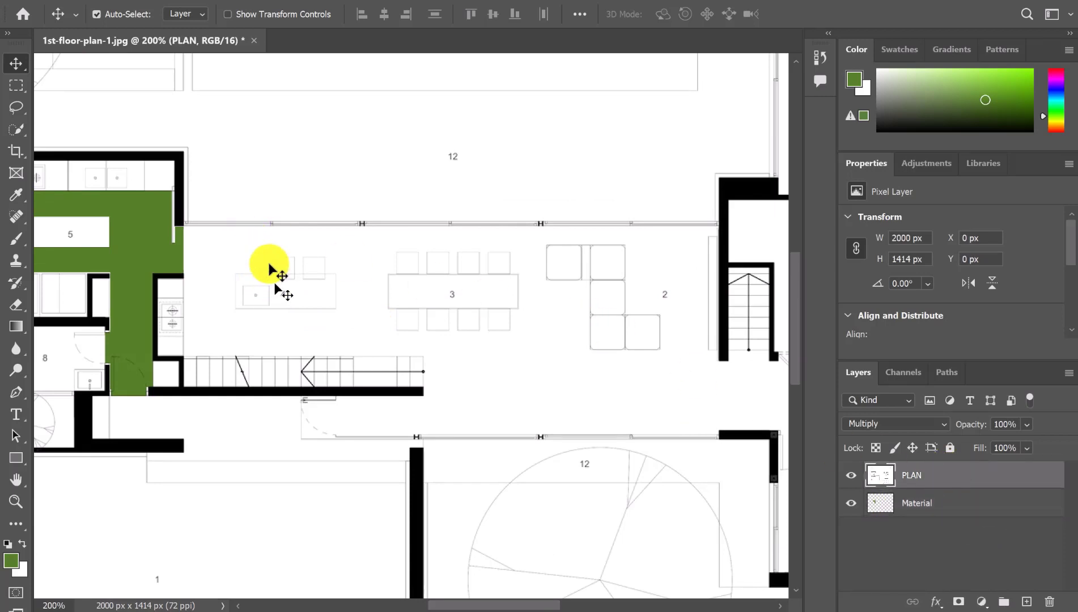
left_click_drag(537, 367, 212, 320)
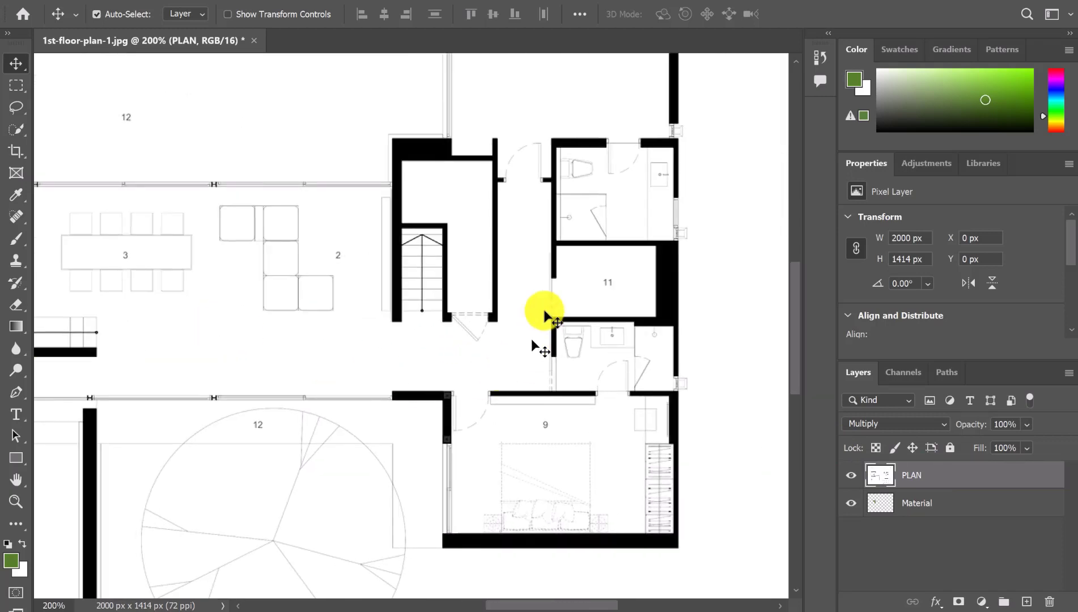
left_click_drag(288, 366, 522, 387)
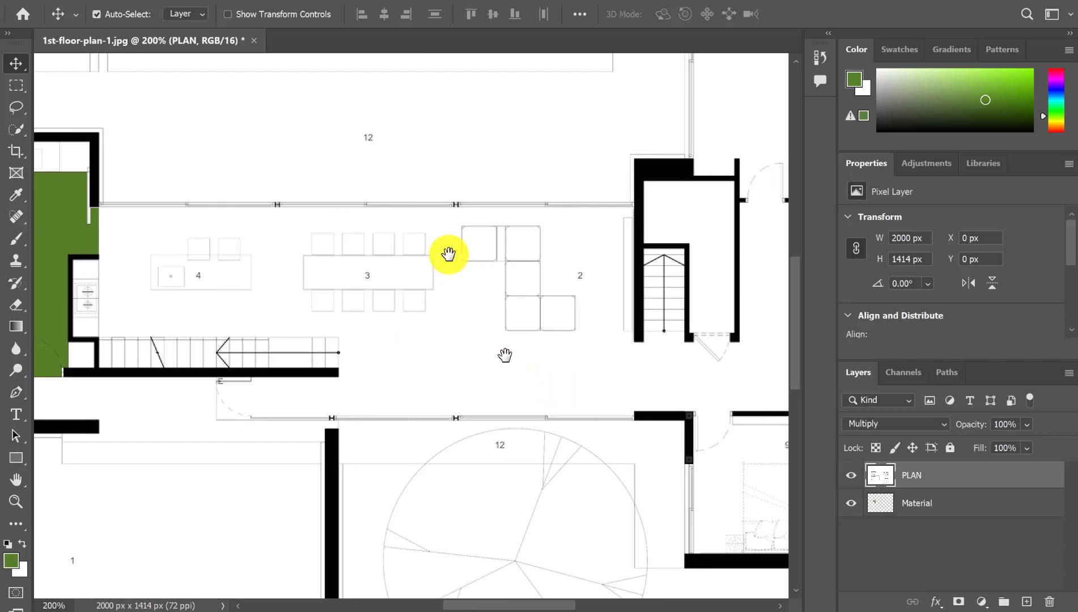
left_click(15, 132)
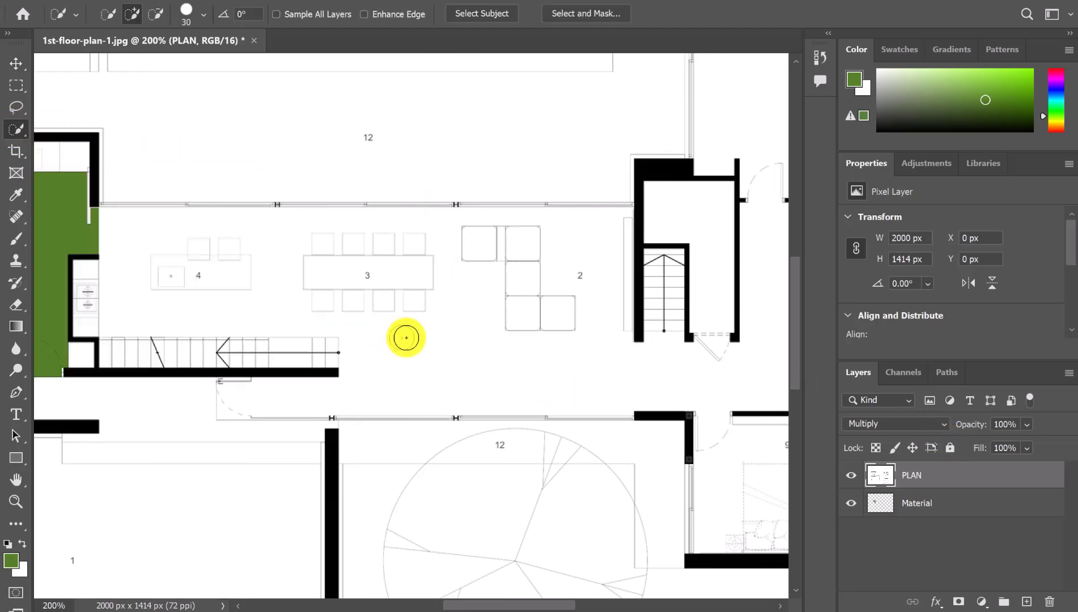
mouse_move(450, 335)
left_mouse_down()
mouse_move(468, 295)
mouse_move(267, 292)
mouse_move(278, 260)
left_mouse_up()
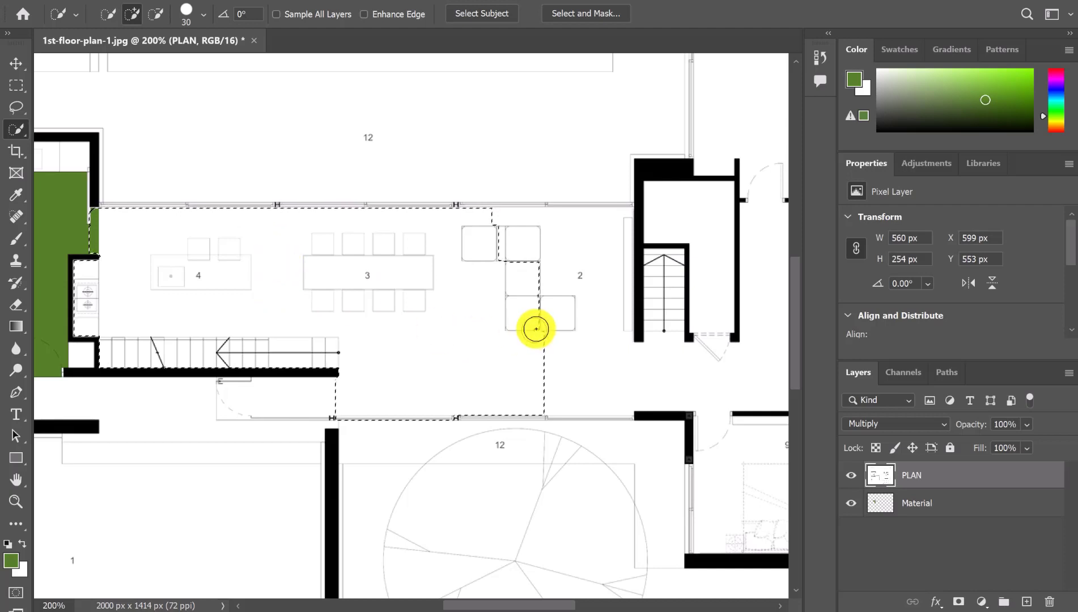
Extend the quick selection across living area 2, the corridor beside storage 11 and the entrance strip below the stairs
mouse_move(585, 354)
left_mouse_down()
mouse_move(573, 301)
mouse_move(361, 315)
left_mouse_up()
mouse_move(463, 340)
left_mouse_down()
mouse_move(520, 357)
mouse_move(508, 358)
left_mouse_up()
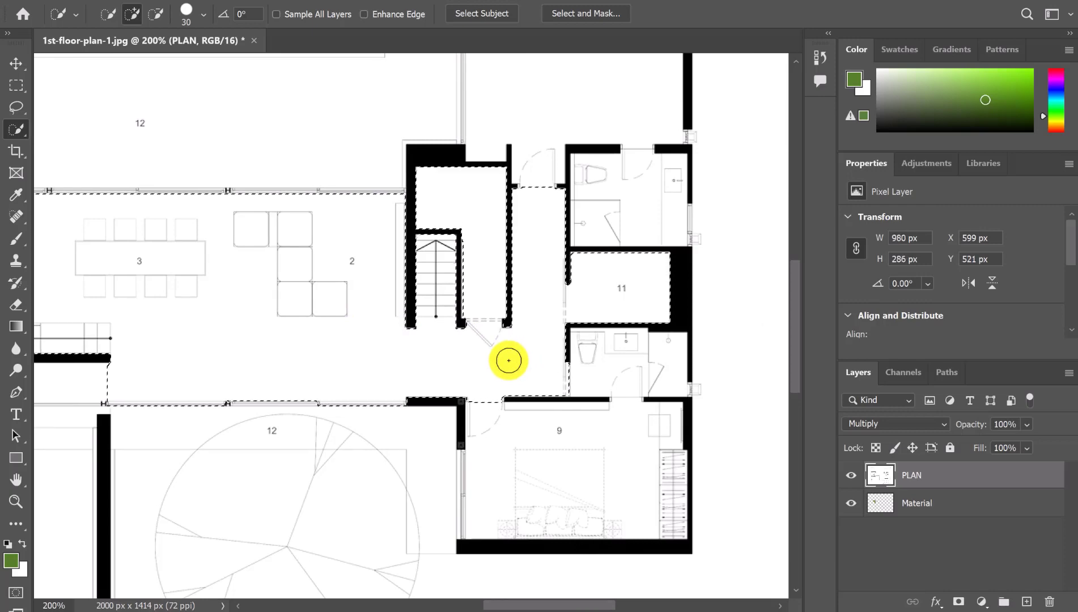
left_click_drag(464, 458, 689, 425)
left_click_drag(385, 422, 362, 446)
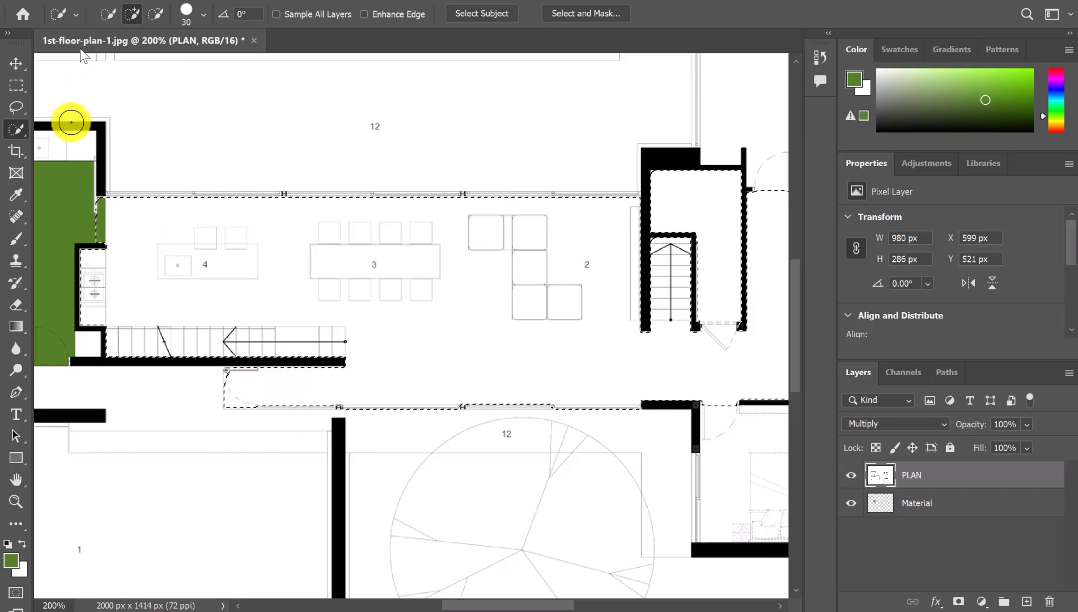
Subtract the kitchen-side counter strip from the selection with the Rectangular Marquee, and add a thin strip along the pantry's kitchen edge
left_click(16, 85)
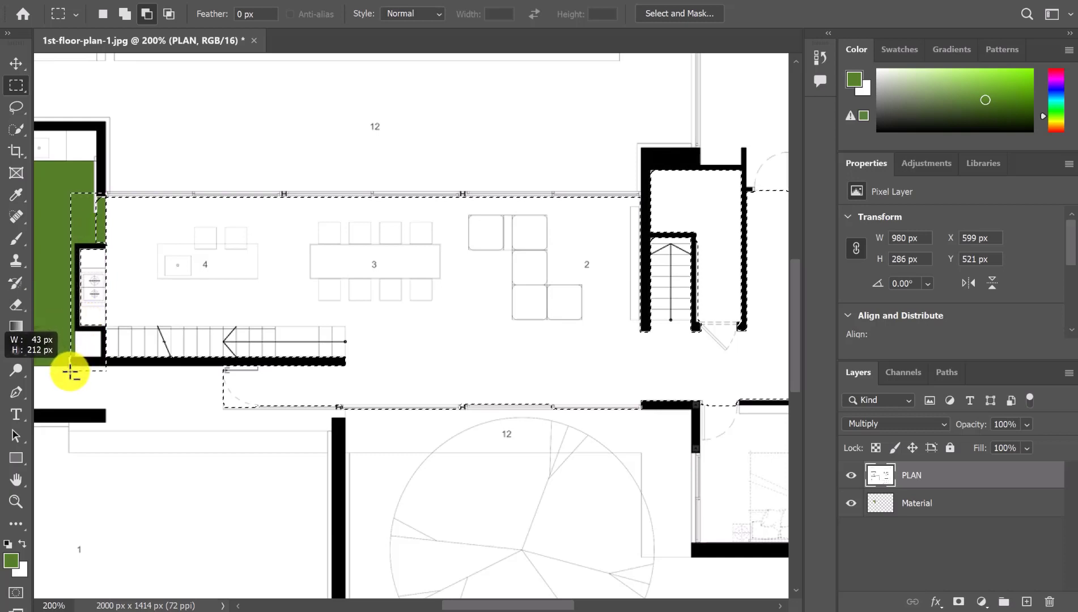
left_click_drag(488, 297, 397, 302)
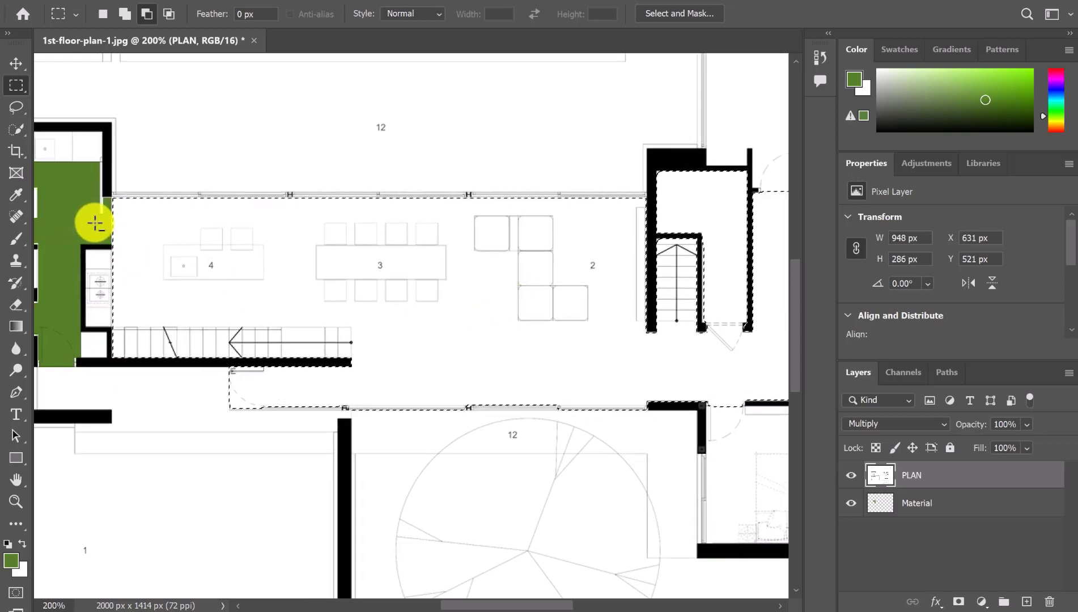
key("ctrl+plus")
left_click_drag(86, 225, 558, 277)
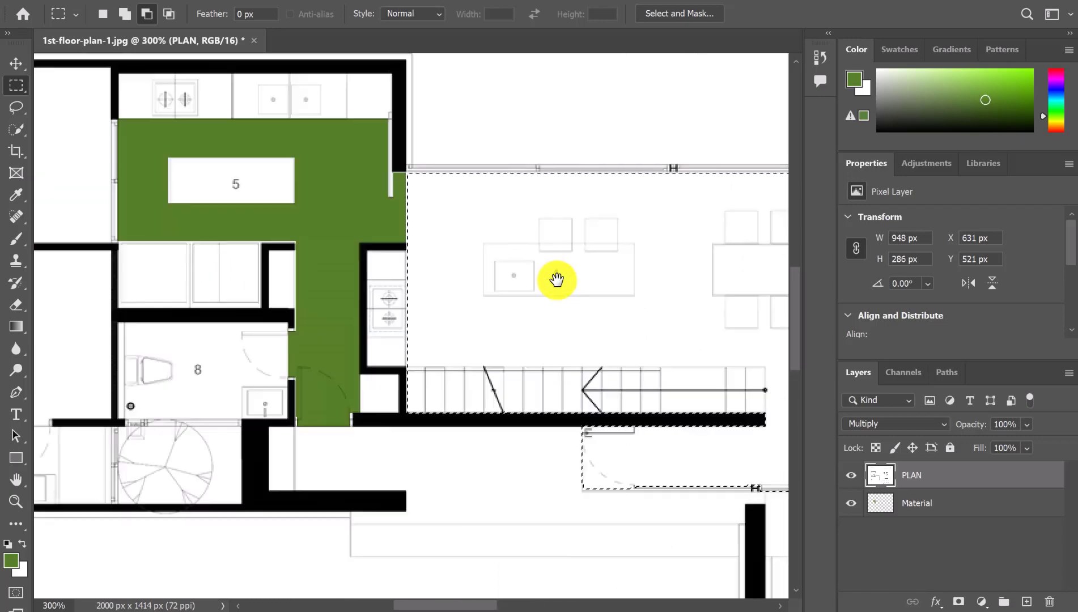
left_click(122, 15)
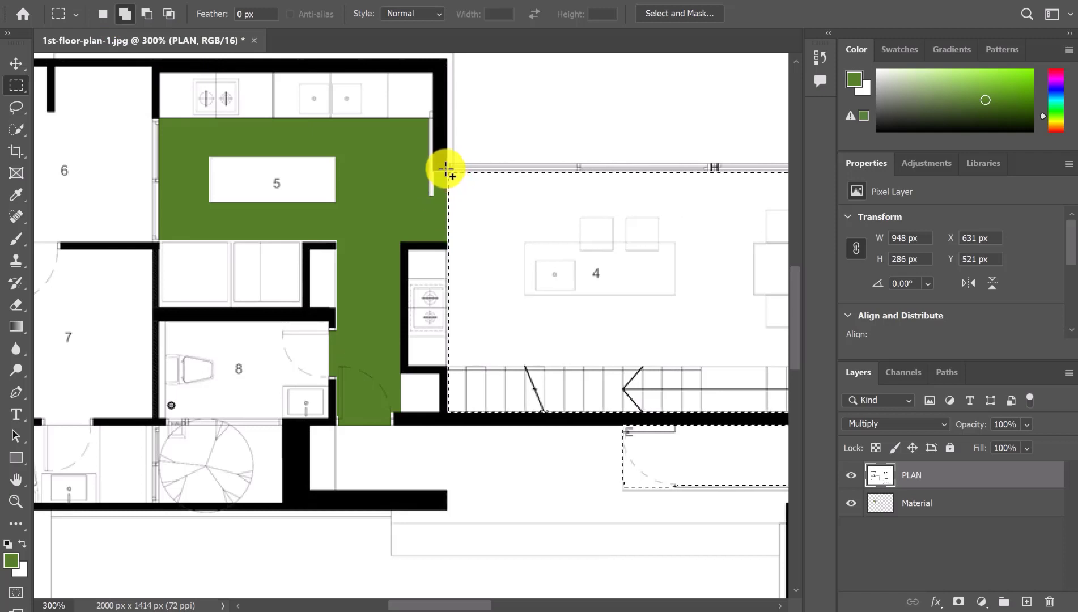
left_click_drag(458, 240, 471, 366)
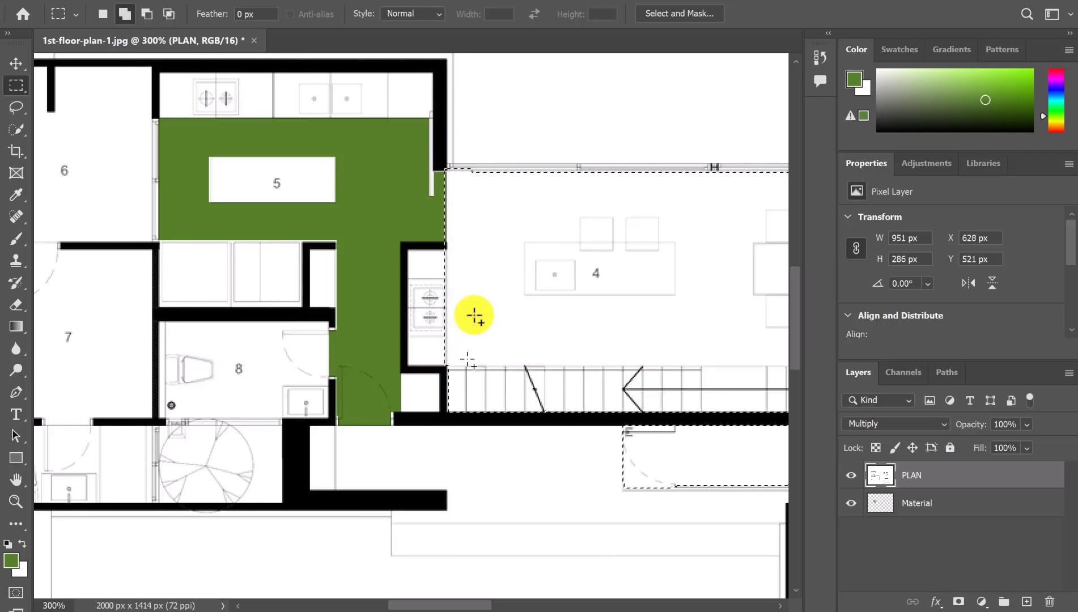
Trim the selection's overlap with the green kitchen floor and the counter along the pantry's edge using subtracting marquees
left_click(145, 14)
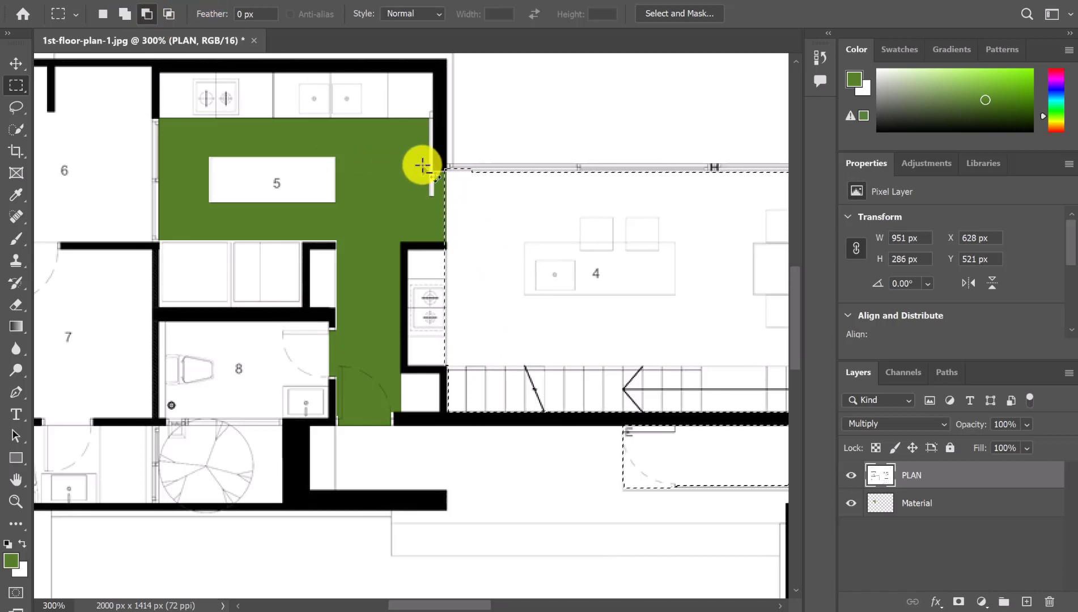
scroll(423, 165, "up", 2)
left_click_drag(422, 163, 417, 229)
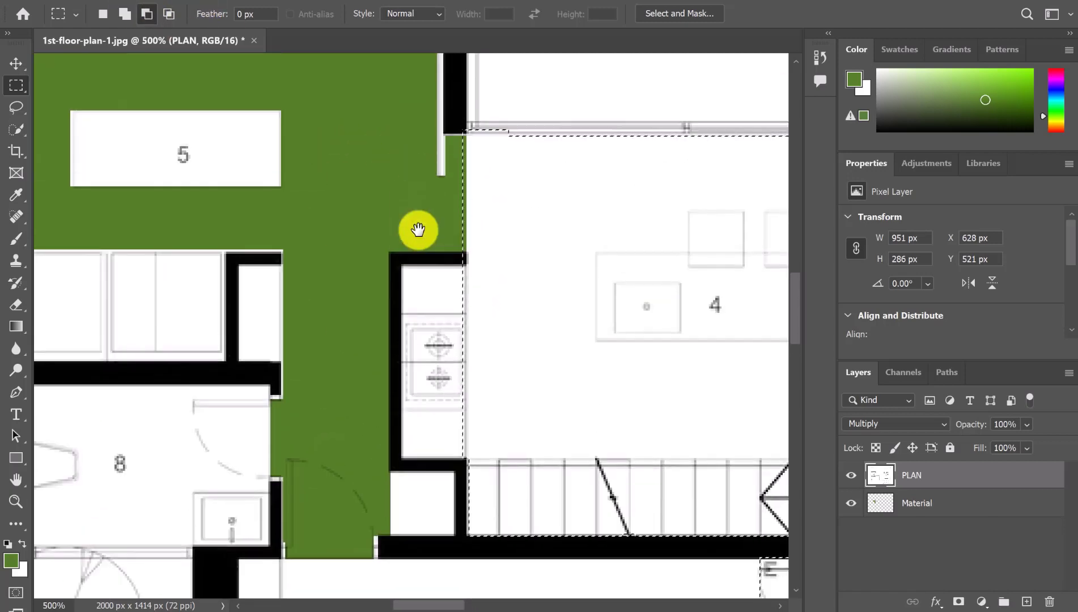
left_click_drag(404, 113, 465, 253)
left_click_drag(554, 270, 440, 163)
scroll(340, 170, "up", 5)
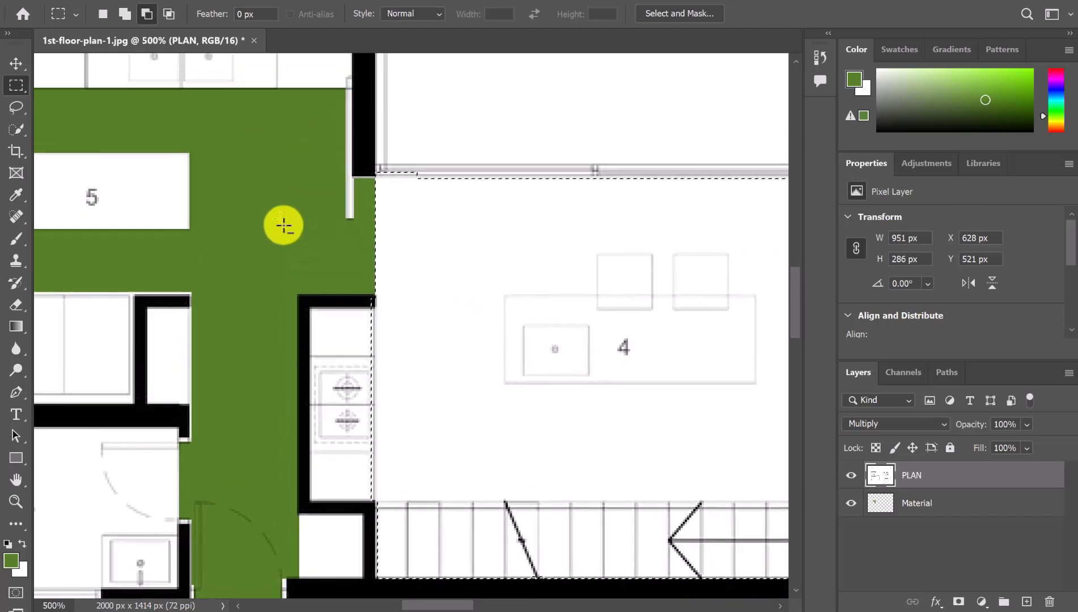
left_click_drag(283, 224, 372, 568)
Subtract the L-shaped sofa in living area 2 from the floor selection
left_click_drag(428, 304, 152, 284)
left_click_drag(631, 287, 142, 203)
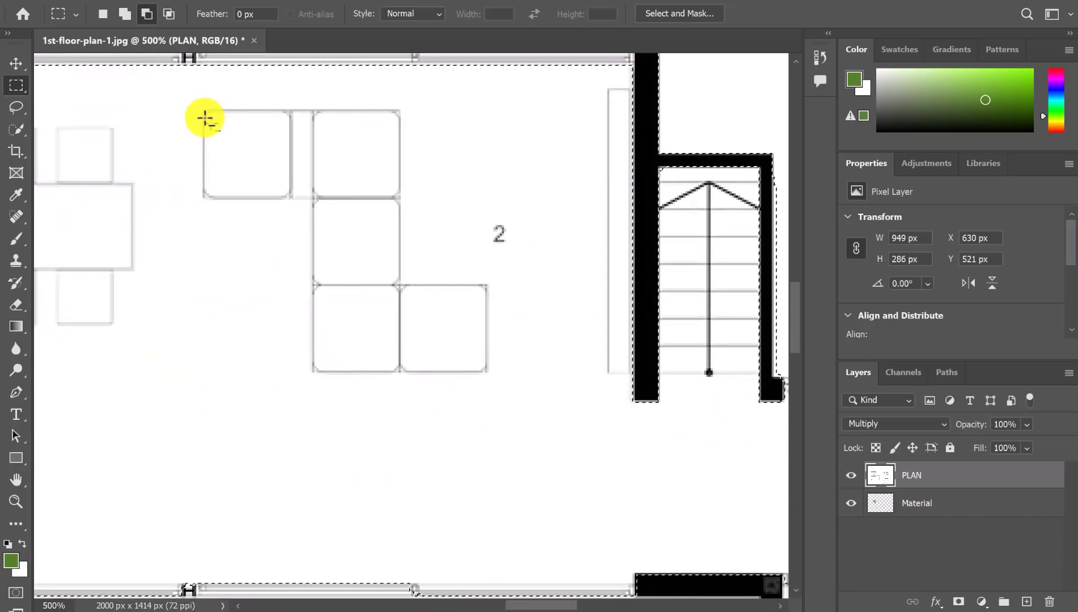
left_click_drag(203, 109, 401, 199)
left_click_drag(313, 197, 401, 373)
left_click_drag(488, 285, 649, 366)
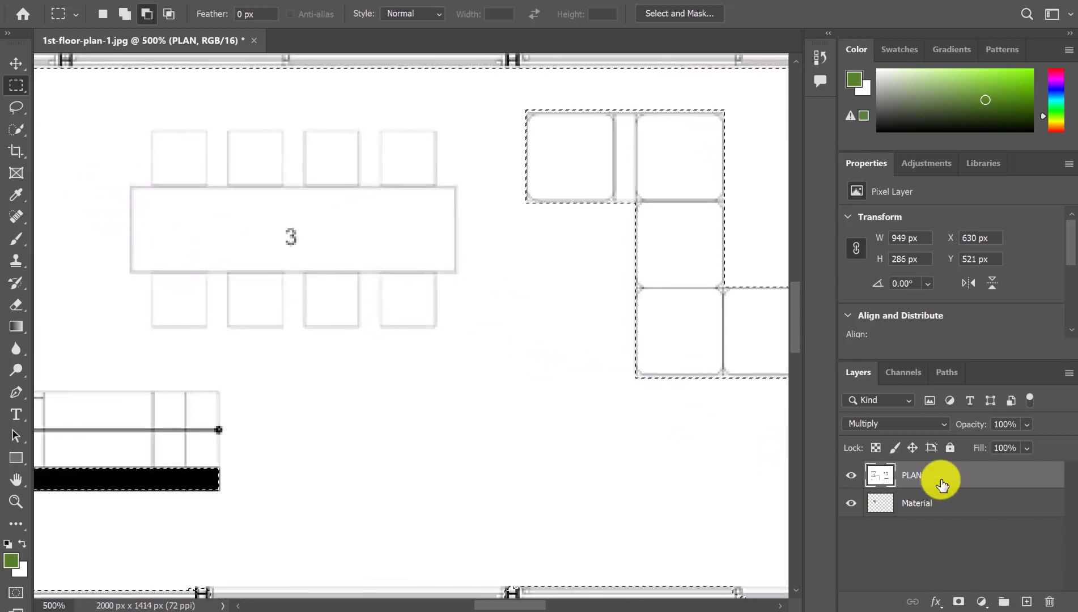
left_click(146, 14)
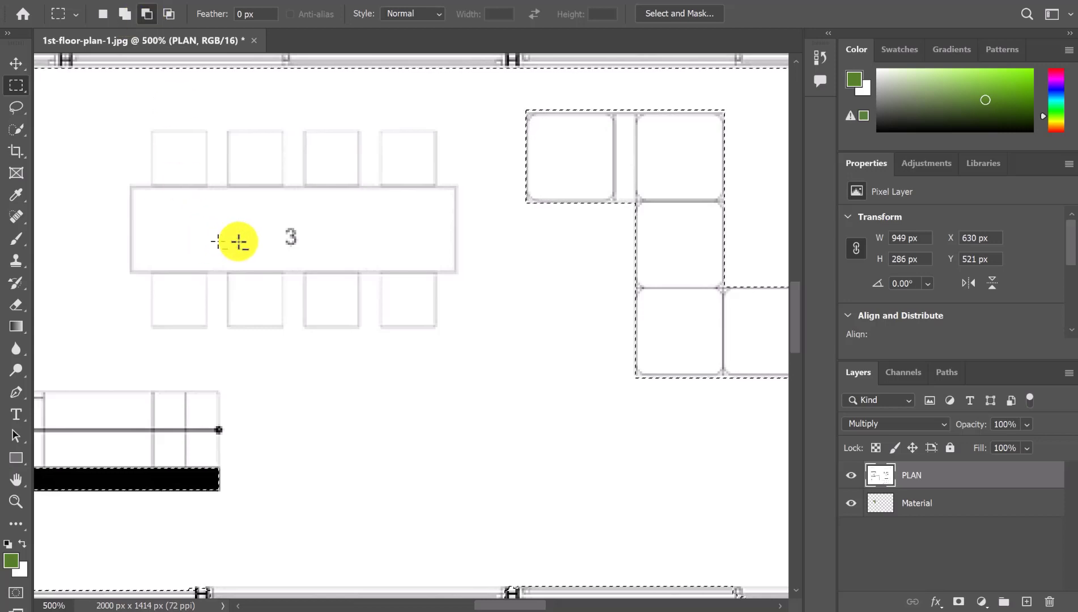
left_click(21, 134)
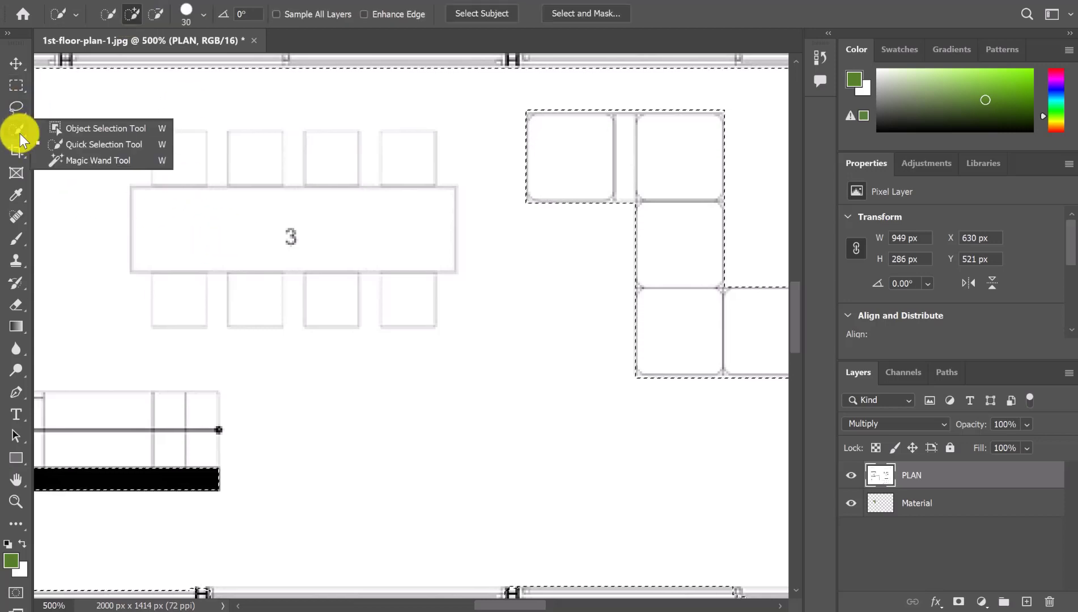
left_click(120, 160)
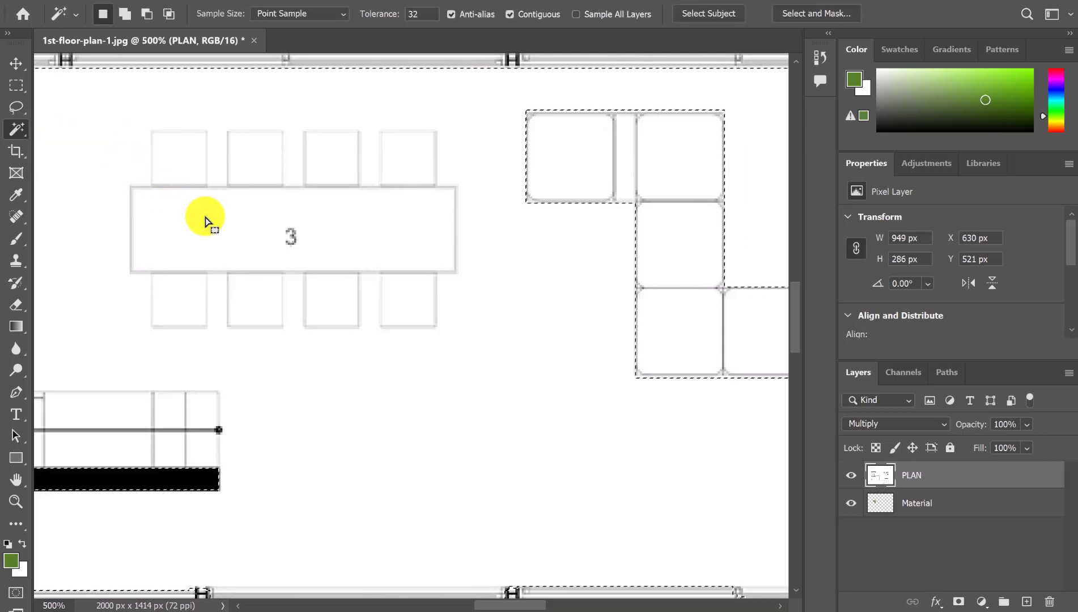
left_click(146, 13)
left_click(242, 231)
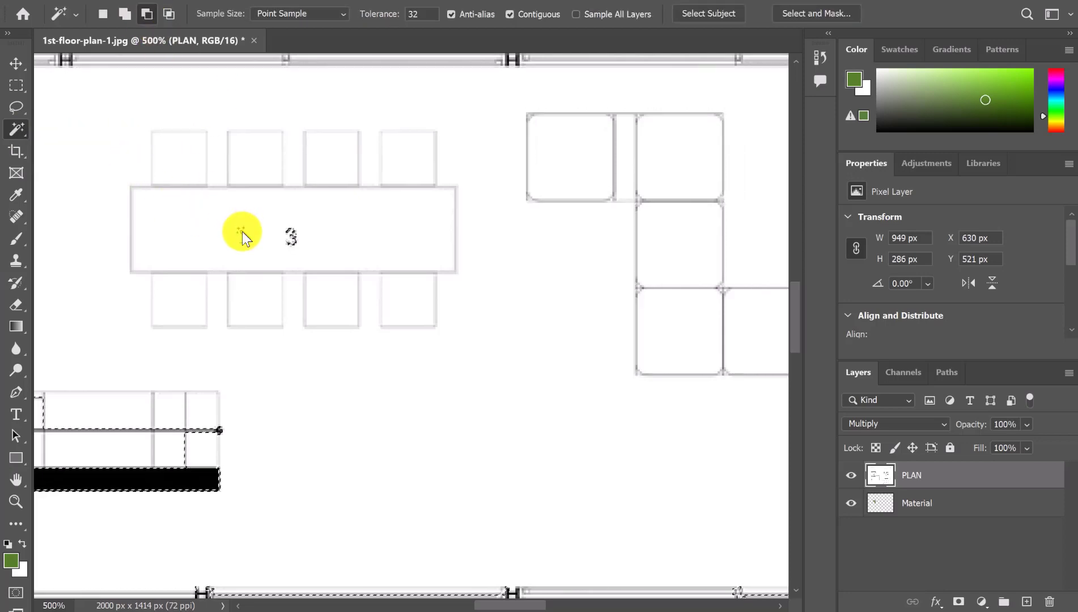
left_click(305, 247)
scroll(332, 259, "up", 1)
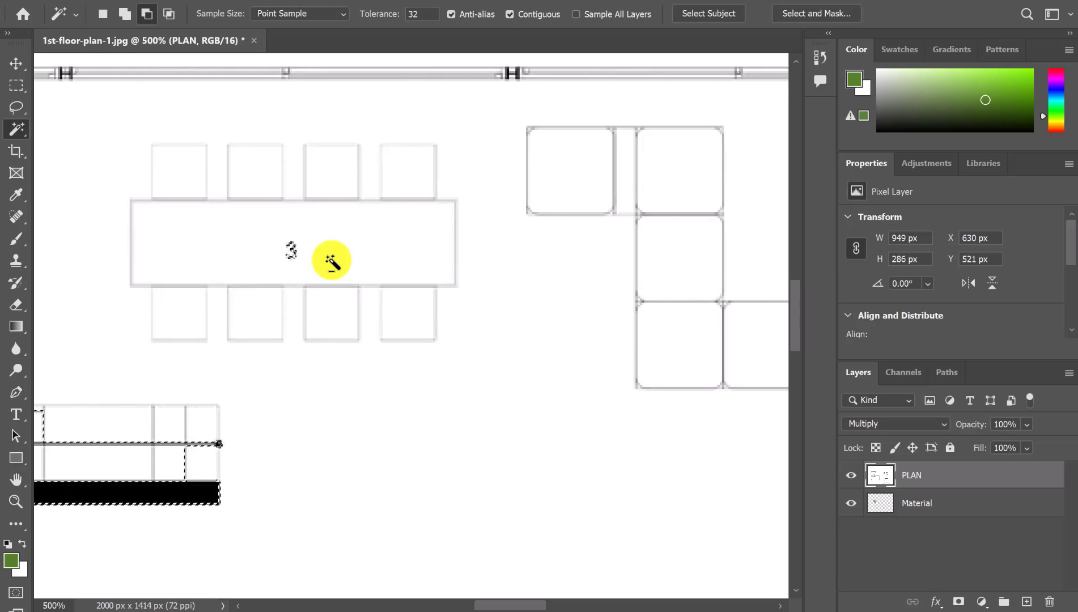
left_click(332, 262)
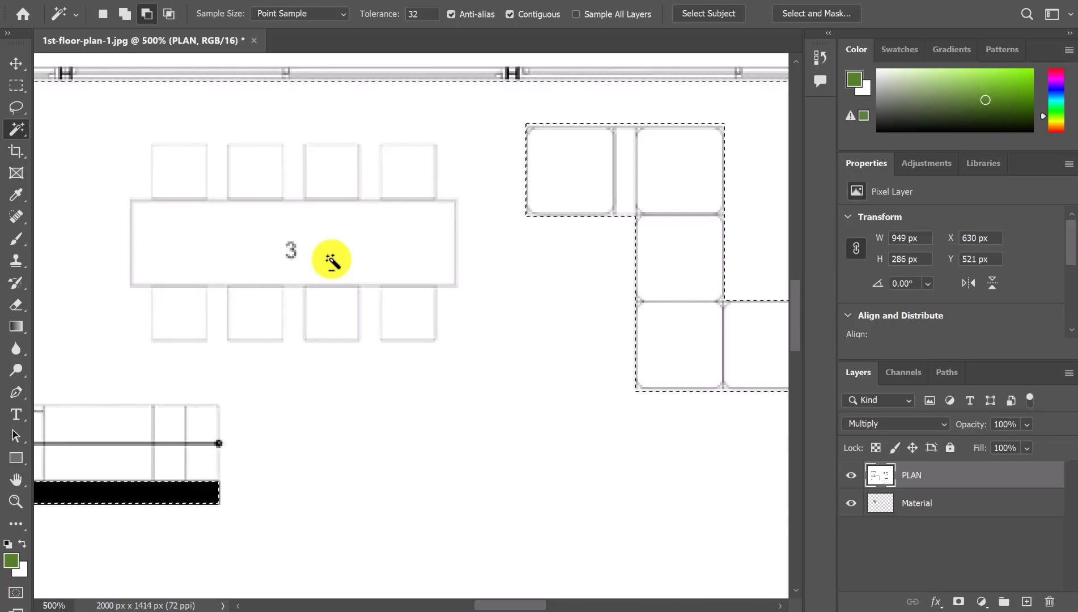
Subtract the dining table and its eight chairs in area 3 from the floor selection with rectangular marquees
key("ctrl+minus")
key("ctrl+minus")
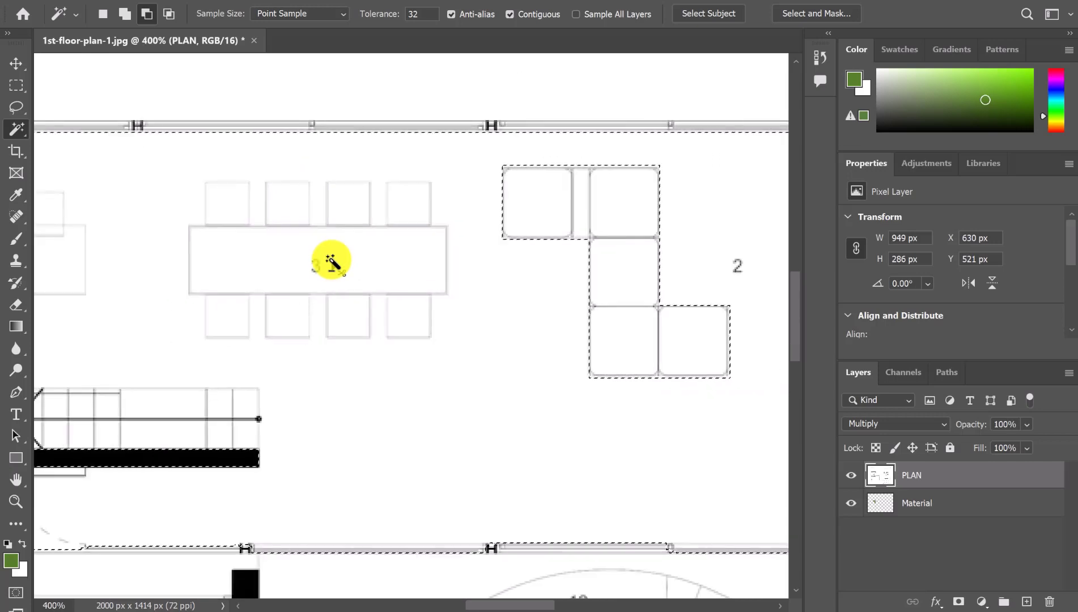
left_click(16, 85)
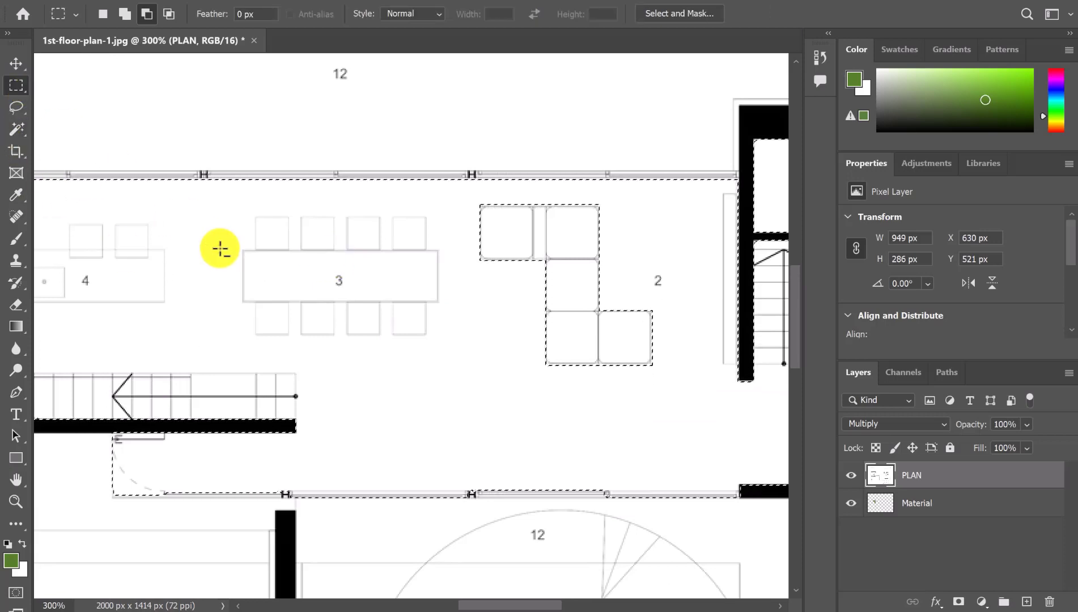
left_click_drag(242, 249, 440, 302)
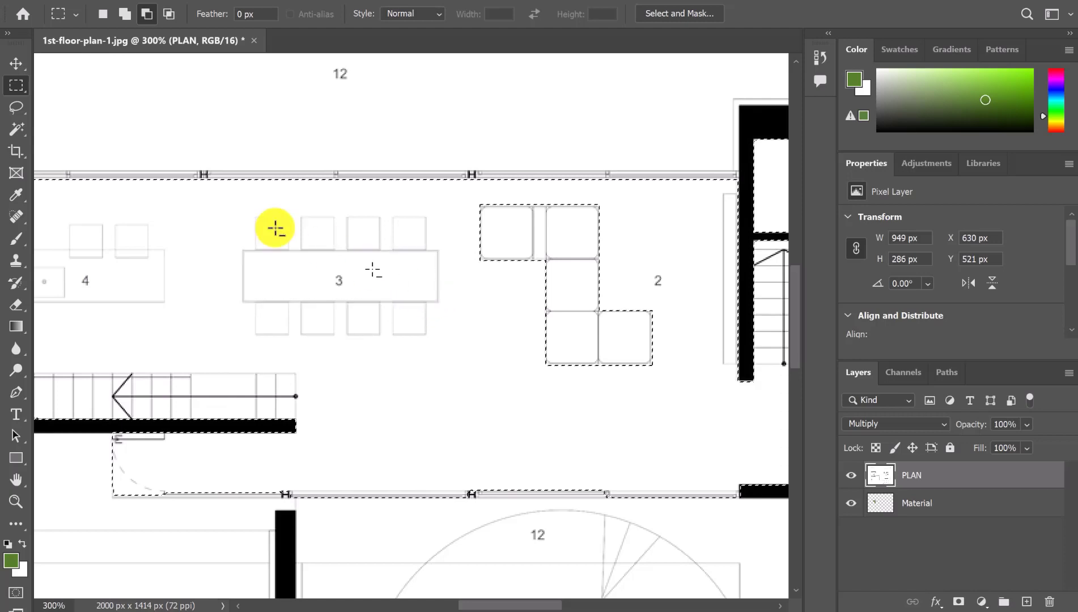
left_click_drag(254, 217, 289, 335)
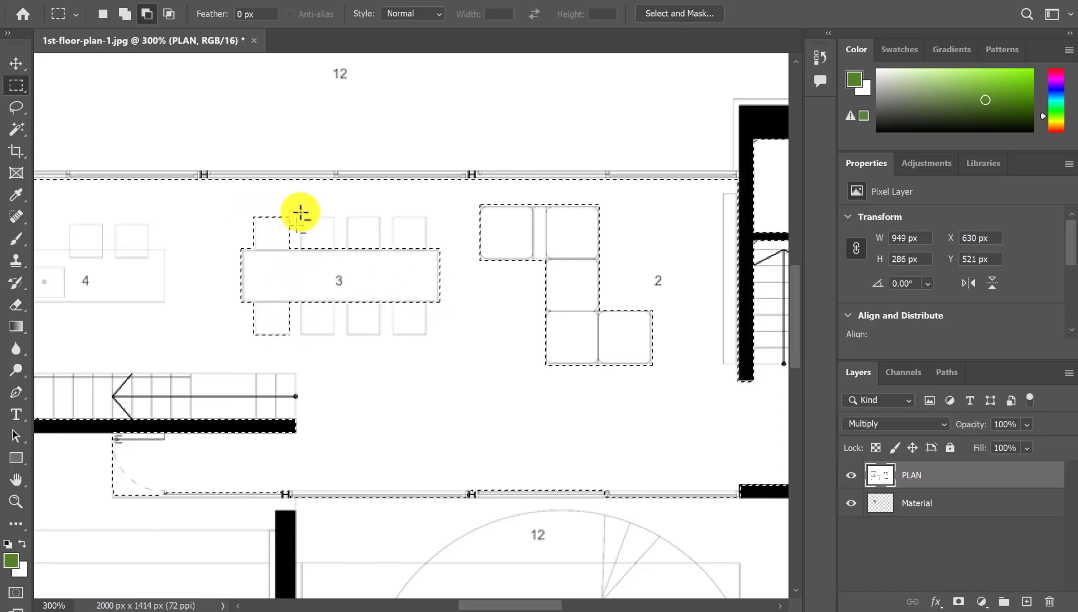
left_click_drag(300, 215, 335, 335)
left_click_drag(347, 216, 378, 329)
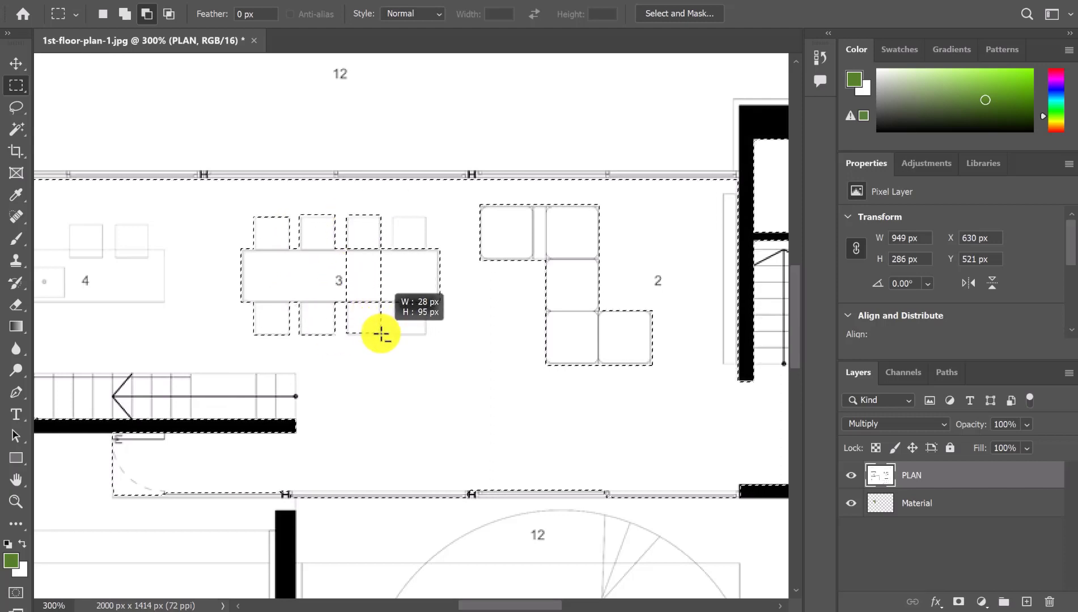
left_click_drag(393, 215, 425, 335)
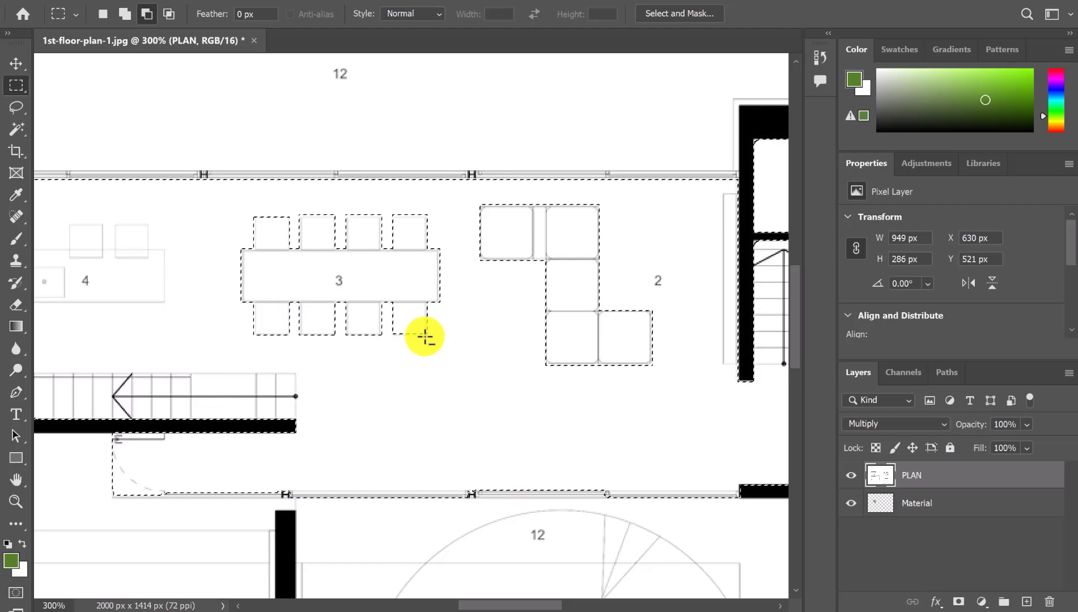
Subtract the enclosed staircase and the narrow room around it, beside living area 2, from the floor selection
scroll(425, 336, "down", 1, "alt")
scroll(425, 336, "down", 1)
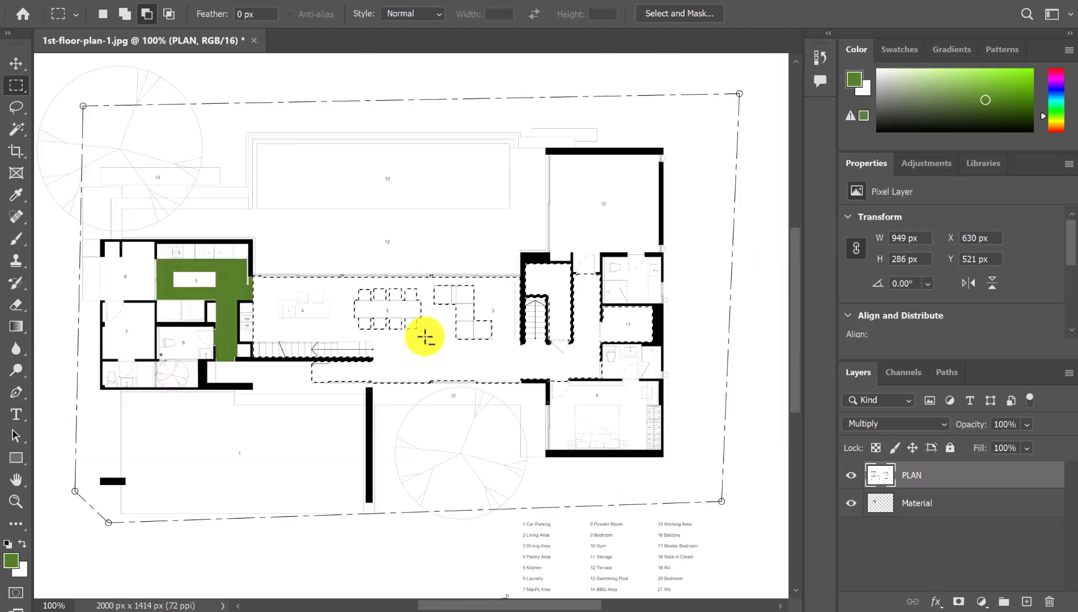
scroll(364, 352, "up", 1)
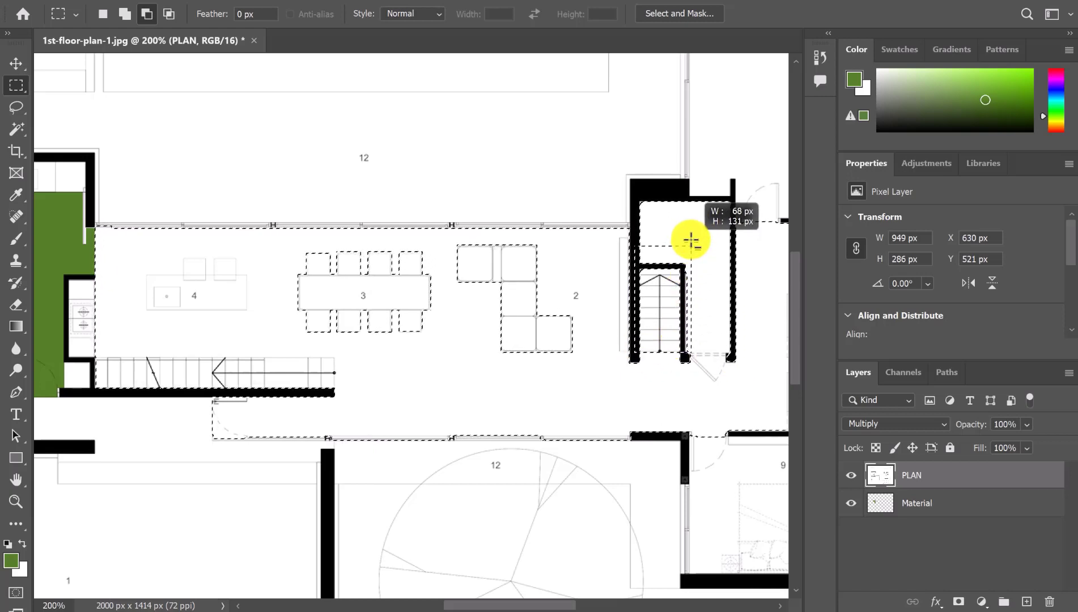
left_click_drag(699, 189, 701, 174)
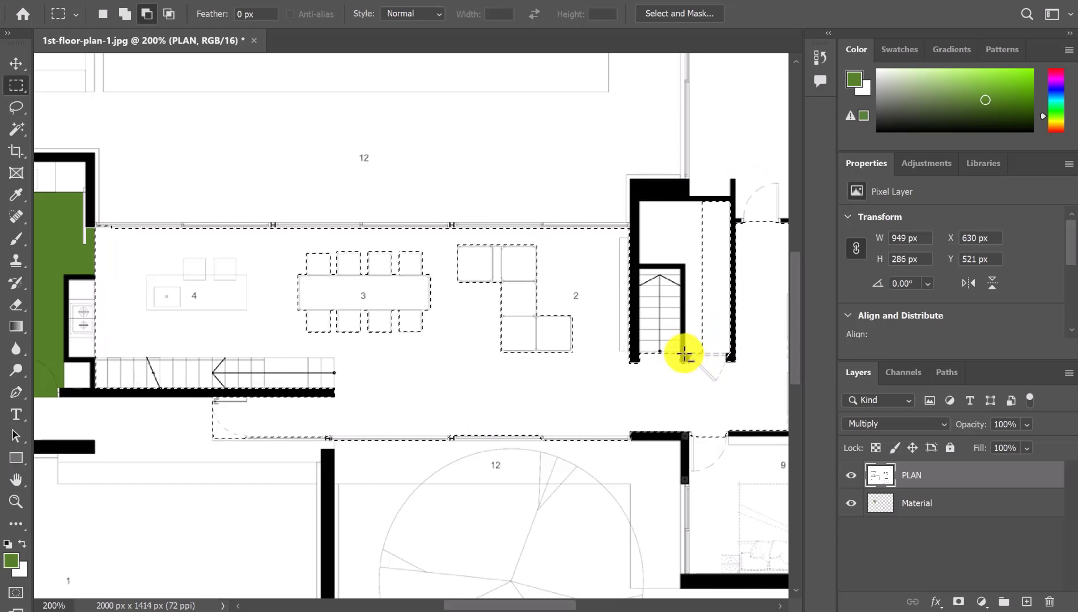
left_click_drag(731, 222, 733, 159)
Subtract storage room 11 from the selection and check the outline at the bedroom doorway and along the entrance side
left_click_drag(717, 294, 482, 204)
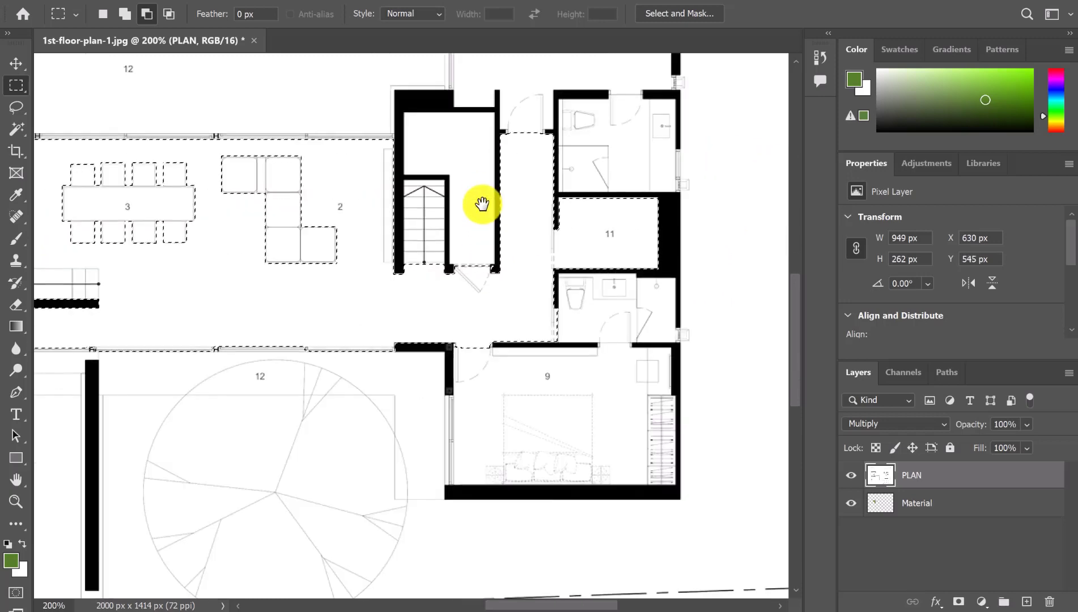
left_click_drag(556, 192, 691, 377)
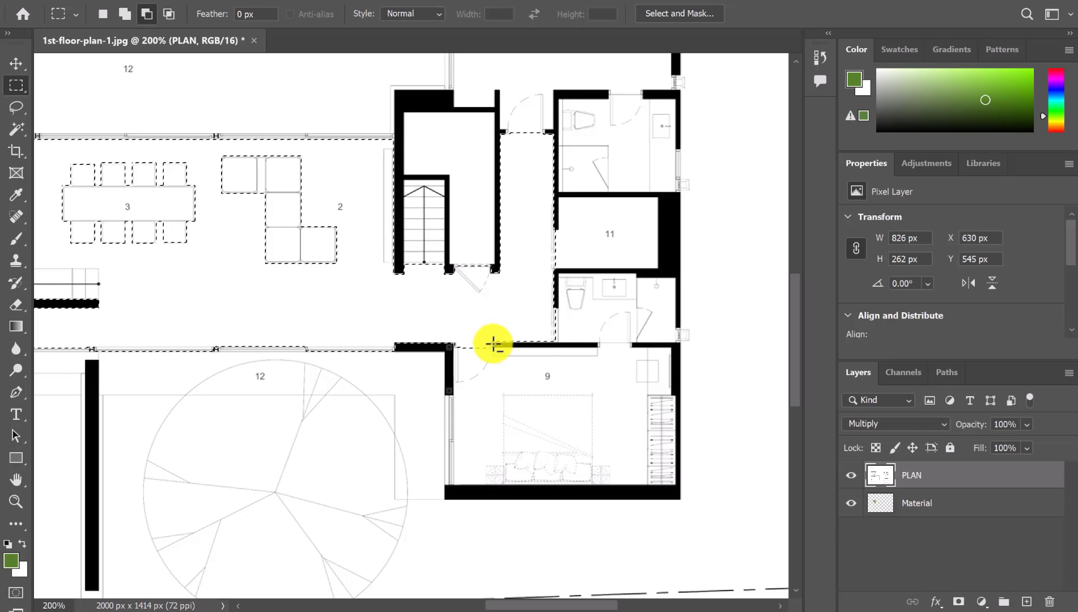
mouse_move(429, 376)
left_mouse_down()
mouse_move(269, 381)
mouse_move(96, 413)
mouse_move(419, 383)
left_mouse_up()
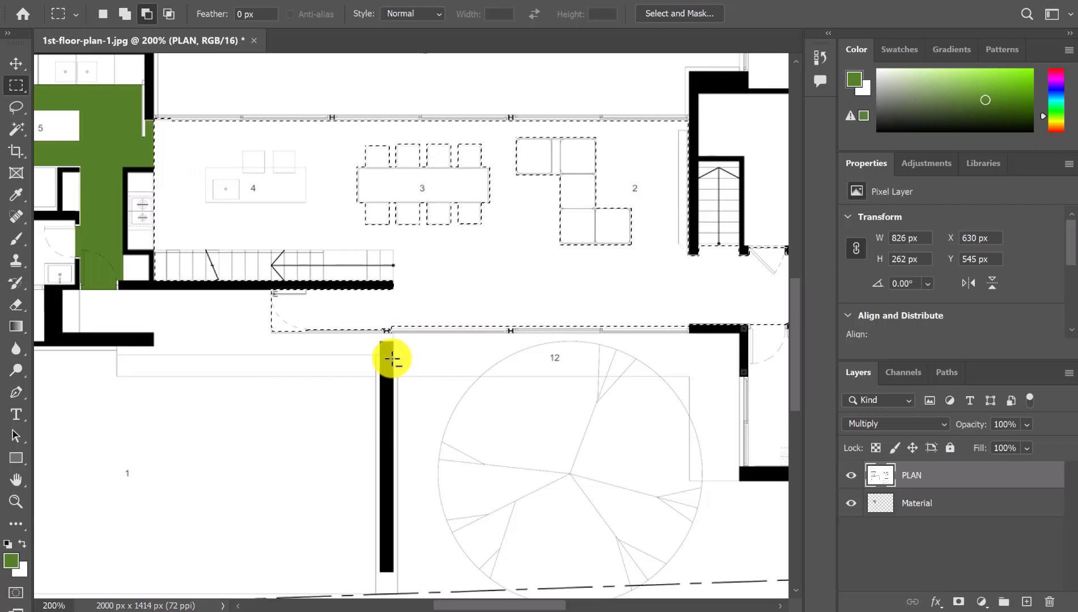
Add a new layer named Dinning above the Material layer and rename the Material layer as Kitchen
key("ctrl+minus")
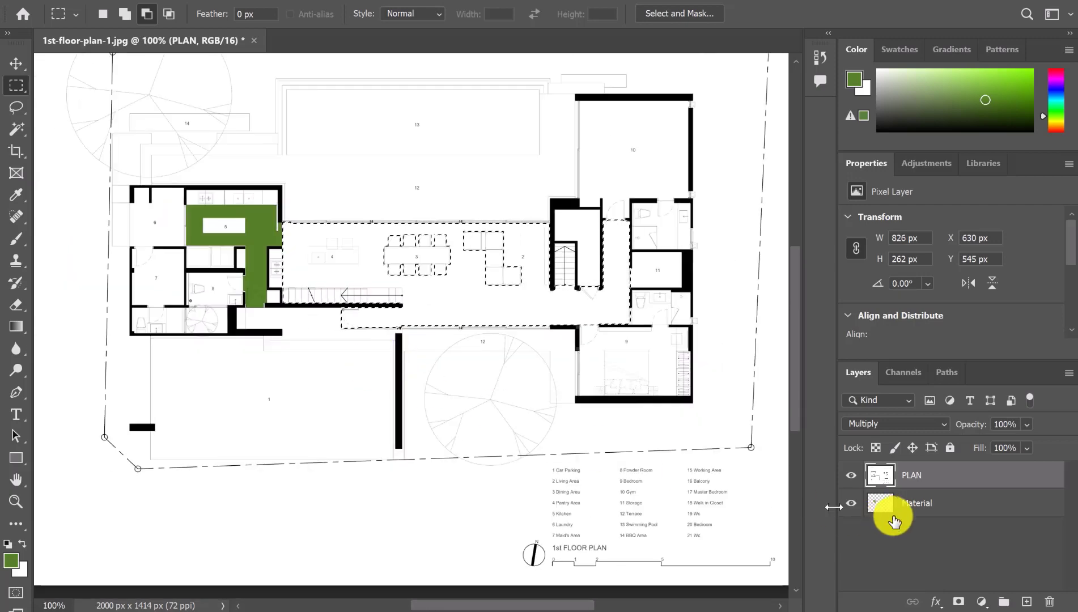
left_click(991, 503)
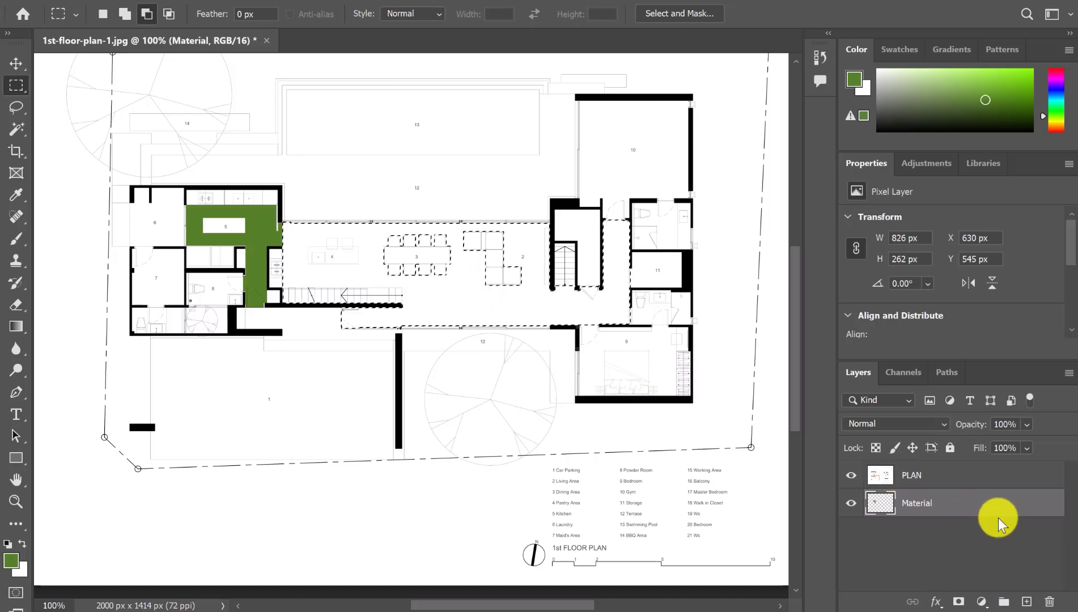
left_click(1027, 602)
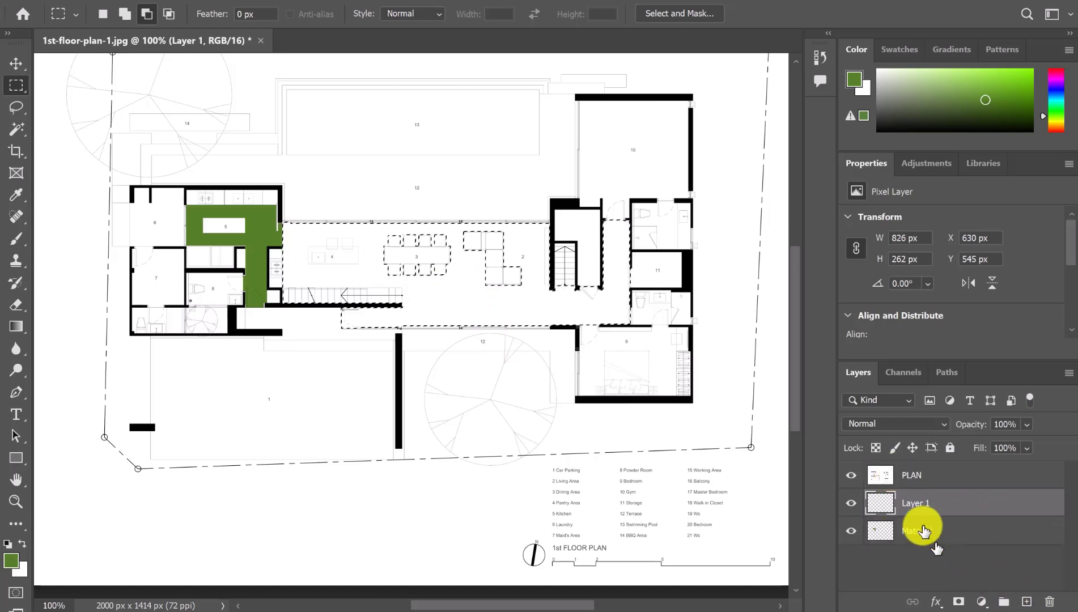
right_click(917, 504)
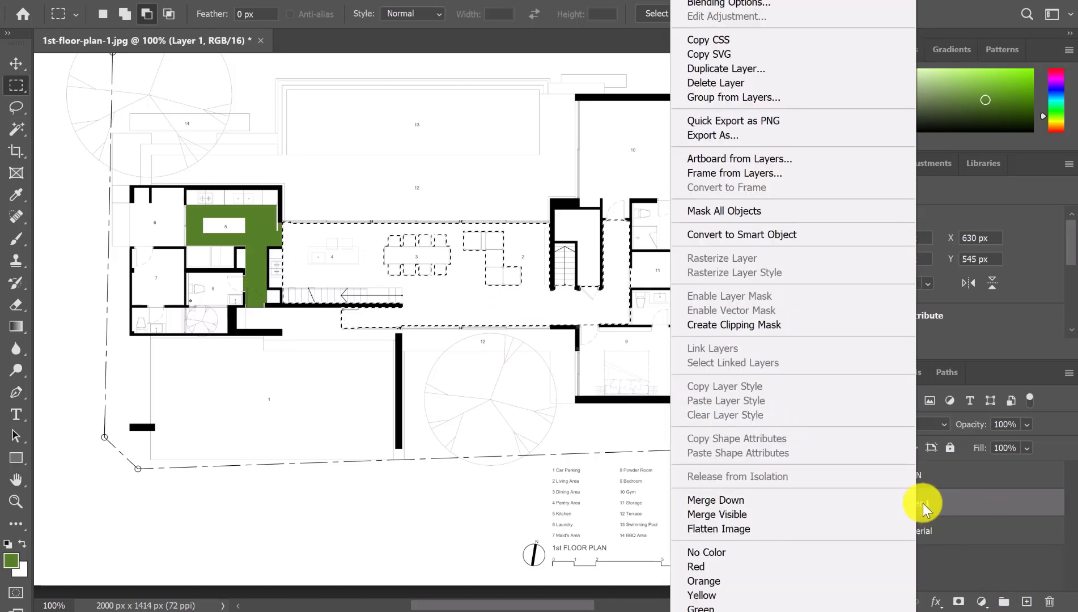
left_click(930, 504)
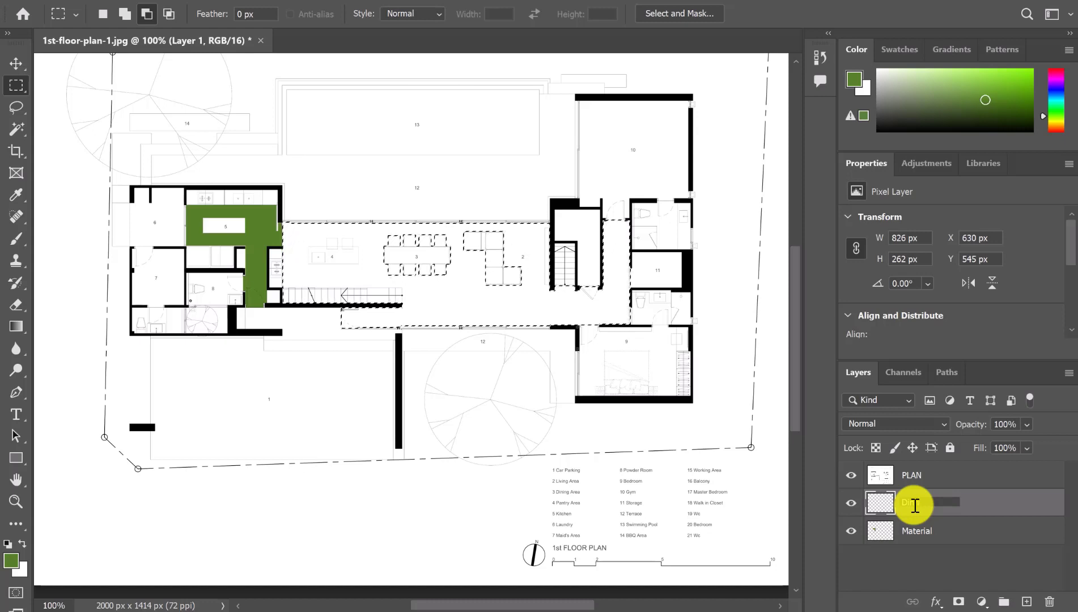
key("Return")
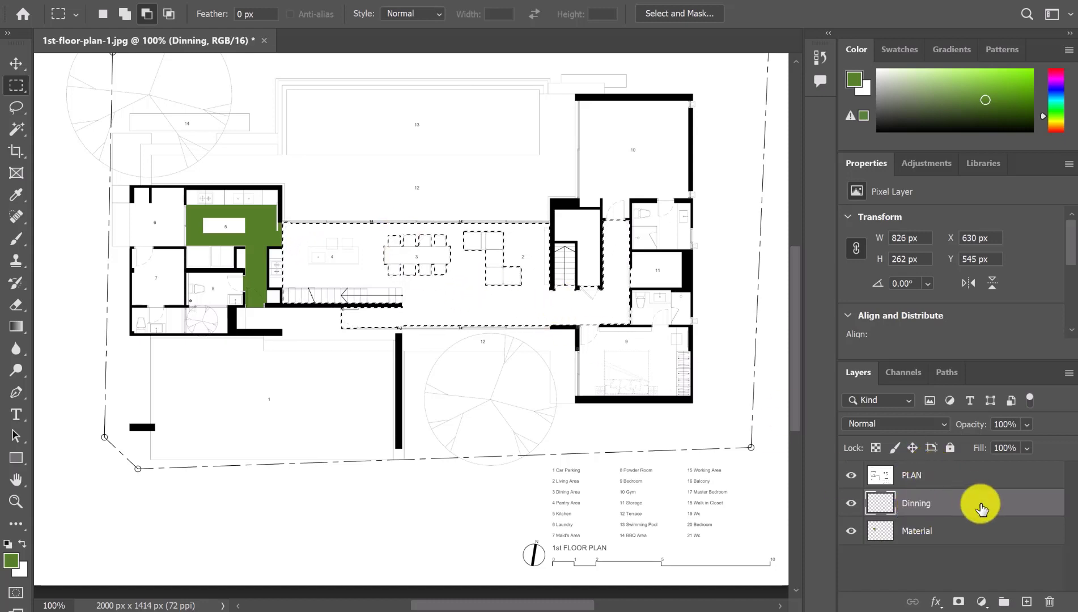
left_click(916, 534)
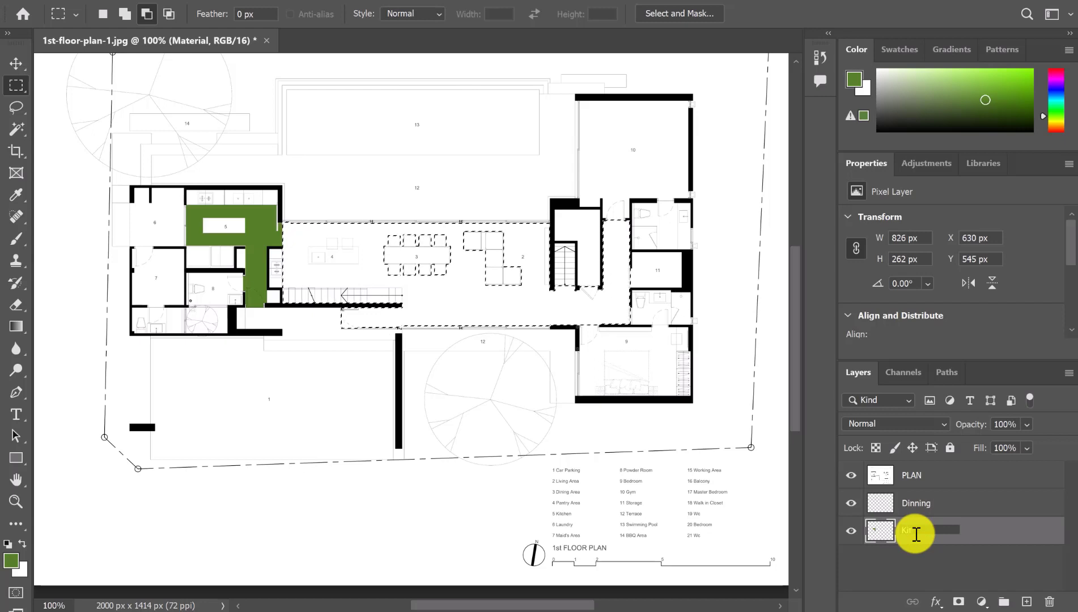
key("Return")
Fill the selected living and dining floor on the Dinning layer with yellow e9ee5b and deselect
left_click(980, 506)
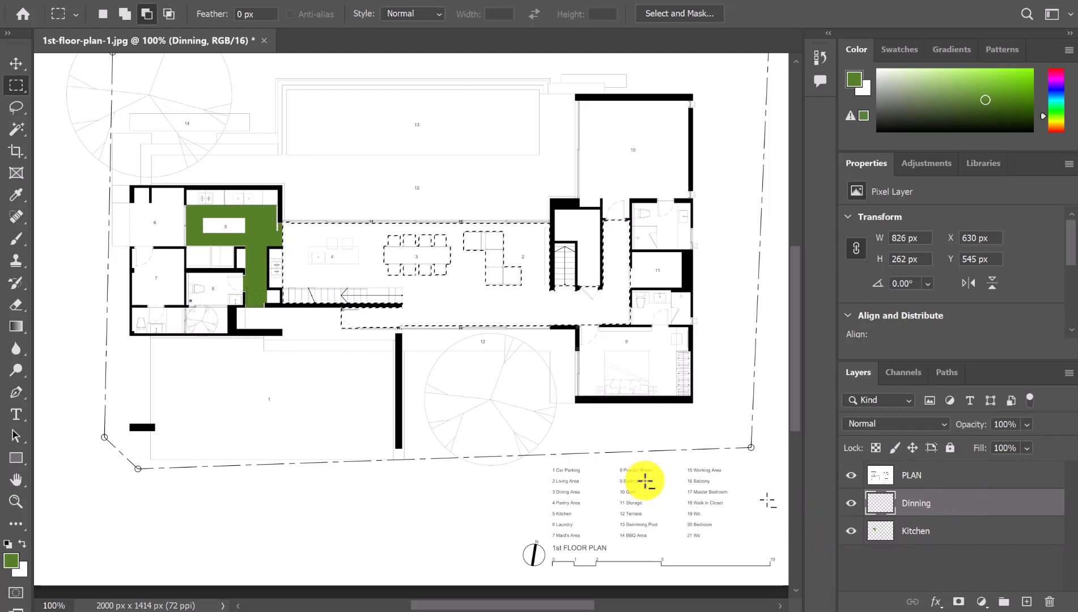
left_click(11, 561)
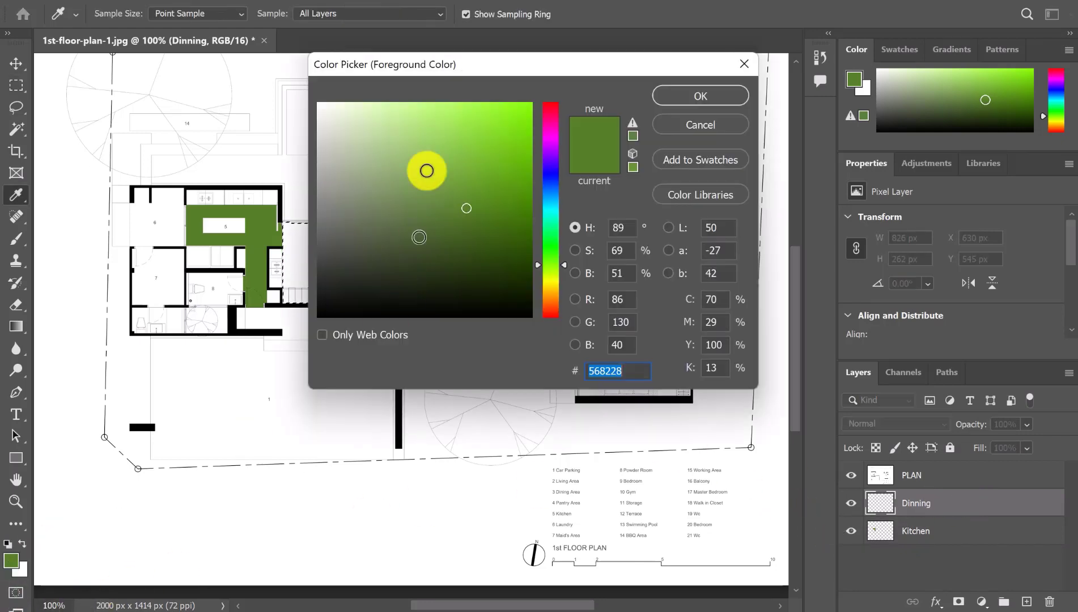
left_click(549, 280)
left_click_drag(464, 135, 457, 117)
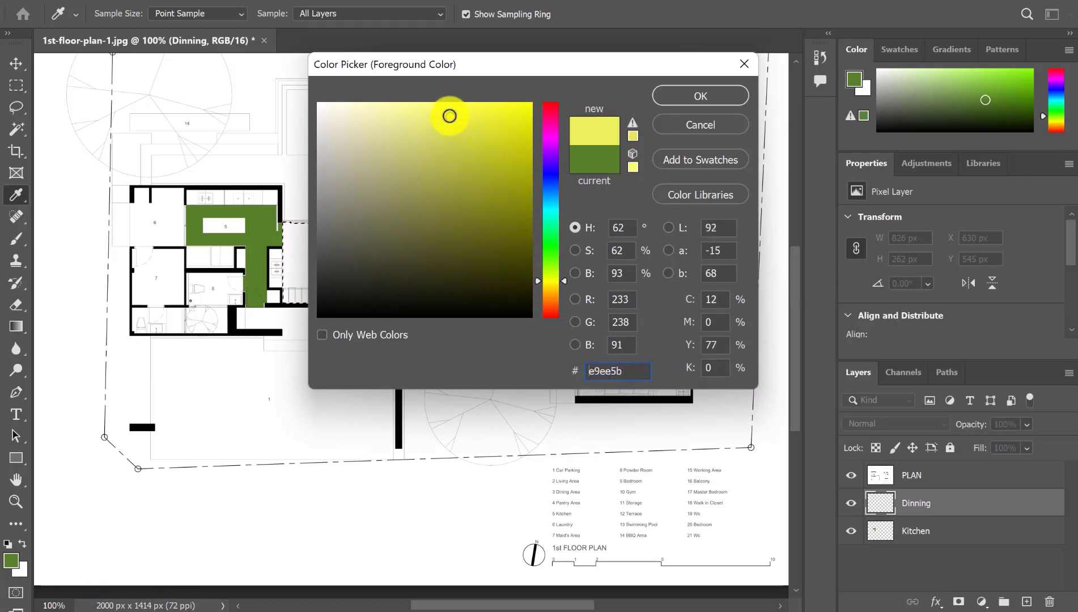
left_click(673, 100)
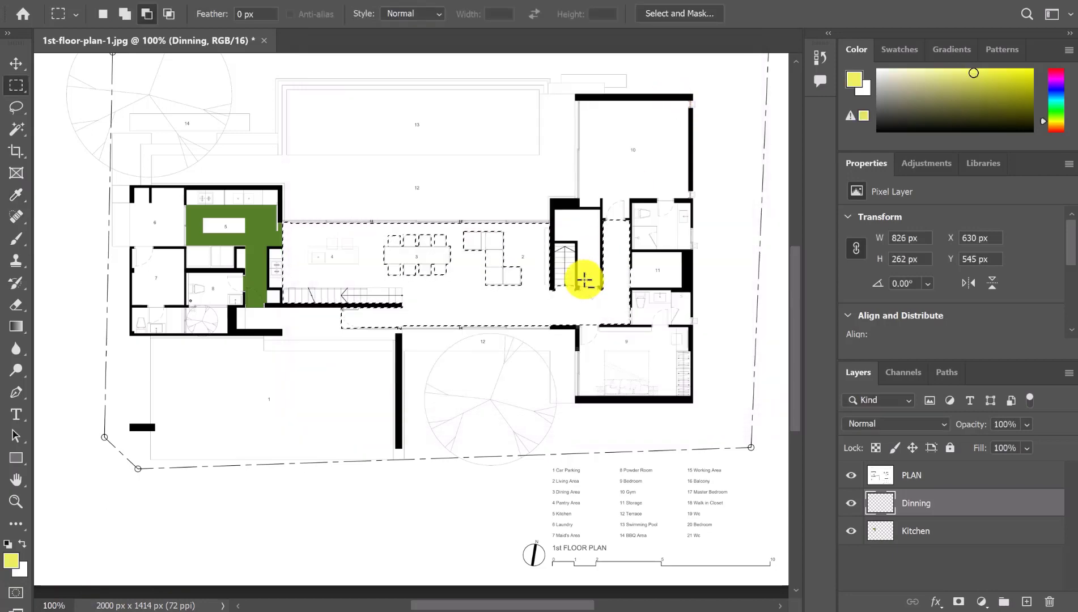
key("alt+BackSpace")
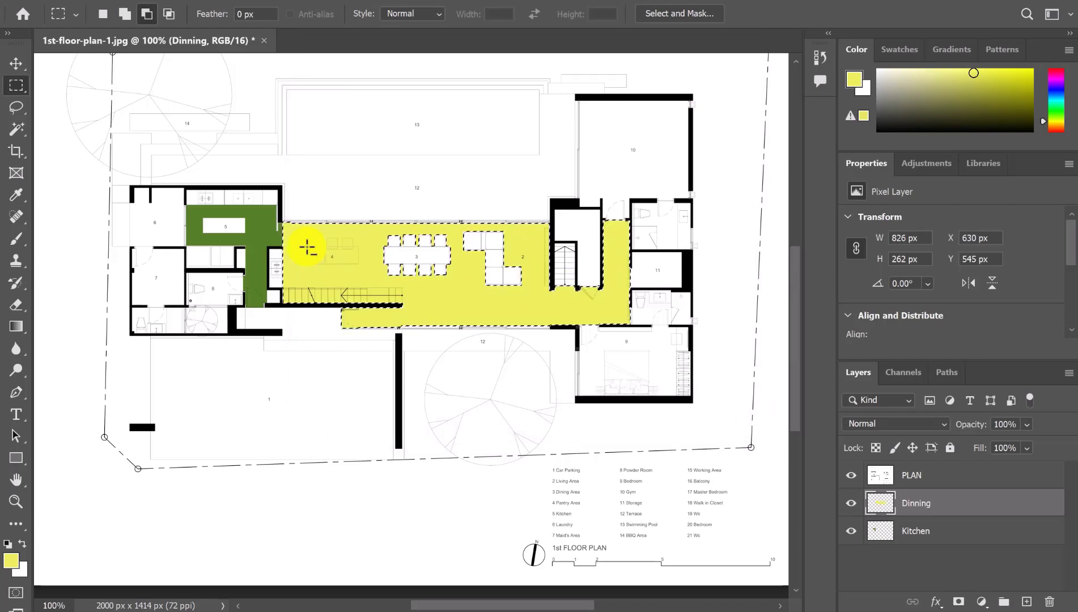
right_click(429, 295)
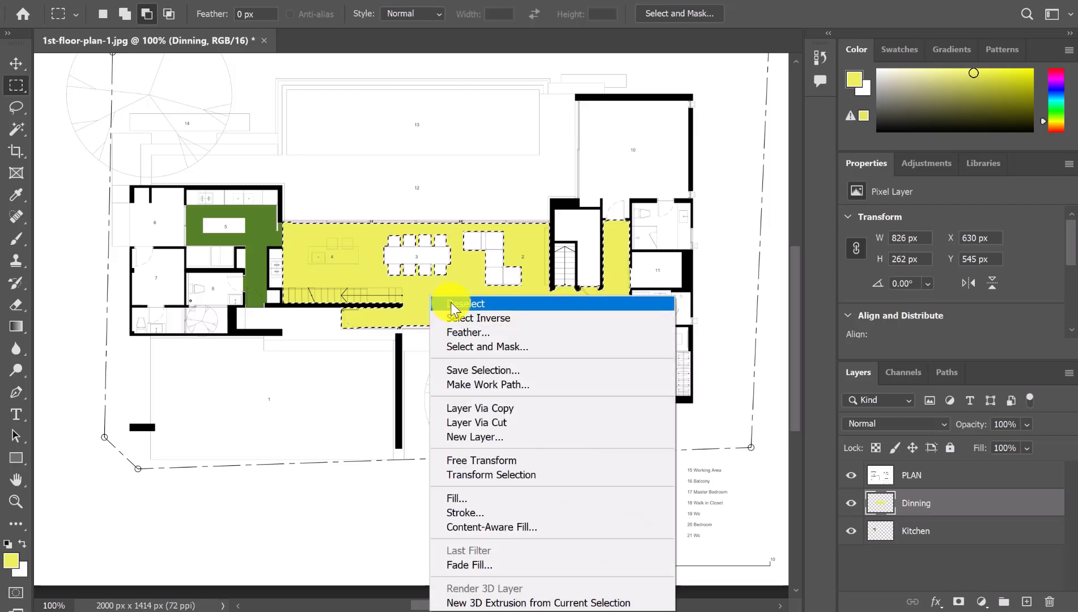
left_click(450, 303)
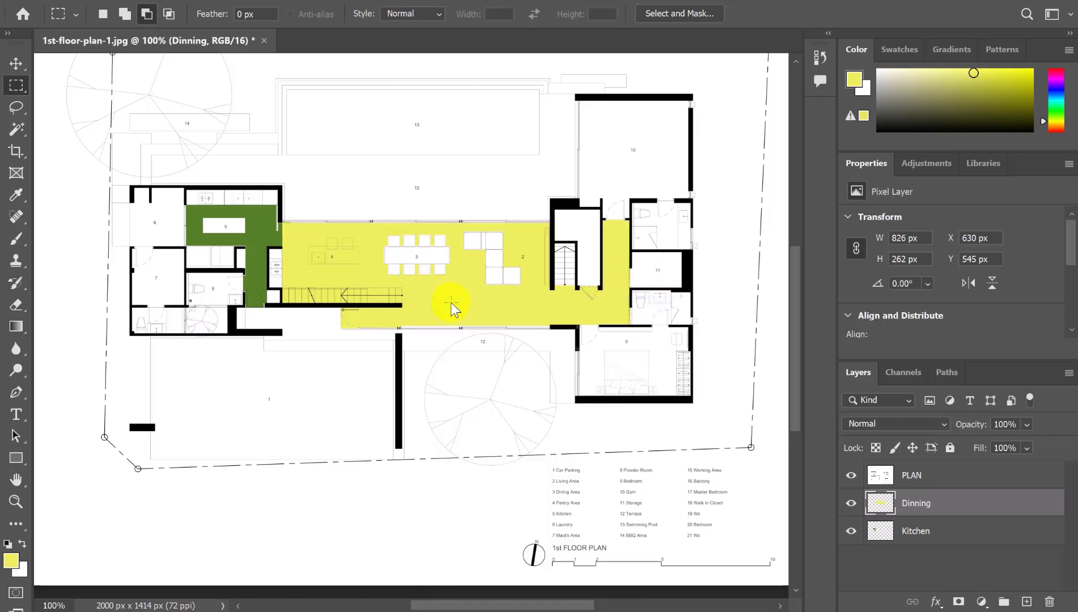
left_click(15, 64)
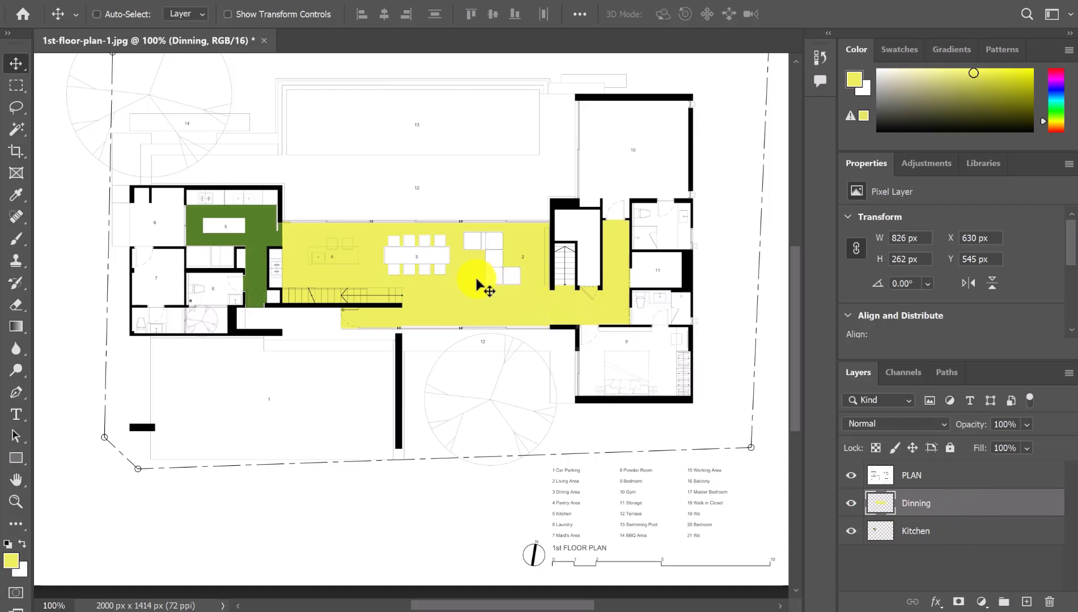
Delete the yellow fill over the long staircase below pantry area 4 with a rectangular marquee and deselect
key("ctrl+plus")
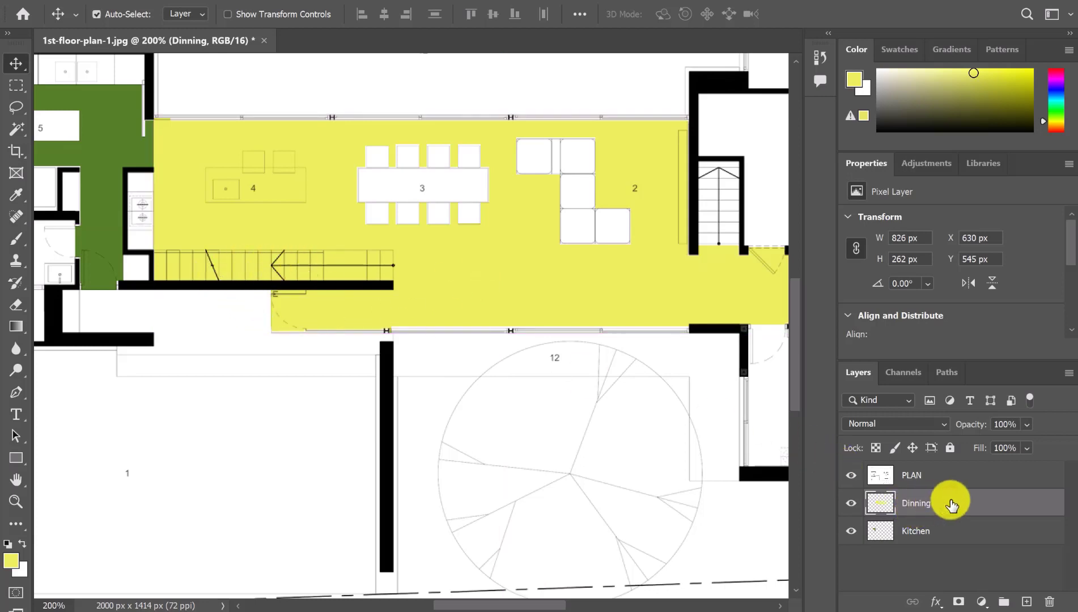
left_click(15, 84)
left_click_drag(149, 250, 394, 290)
left_click(394, 291)
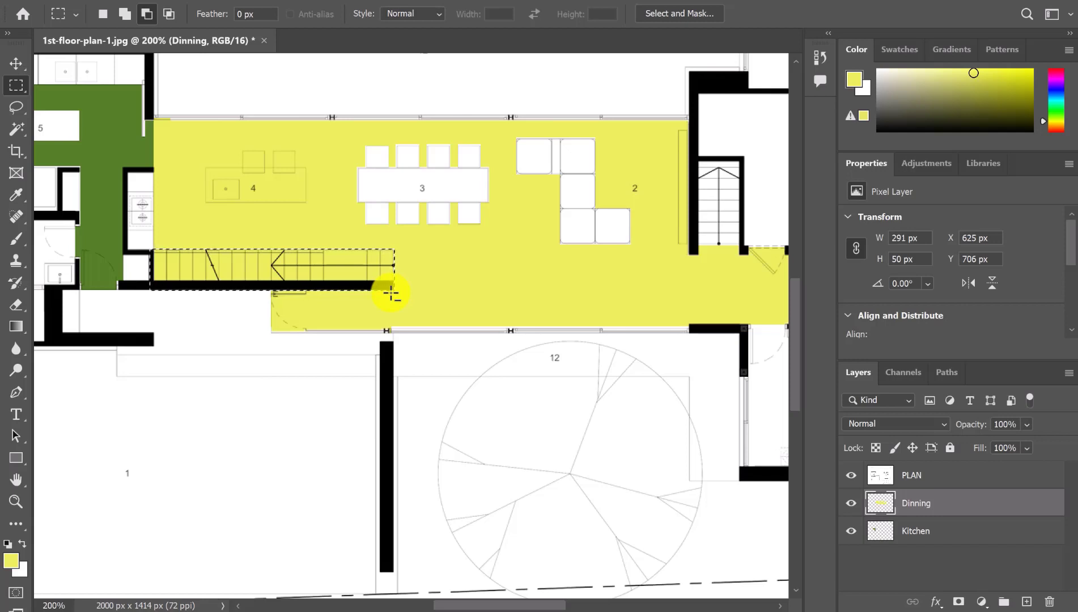
key("ctrl+d")
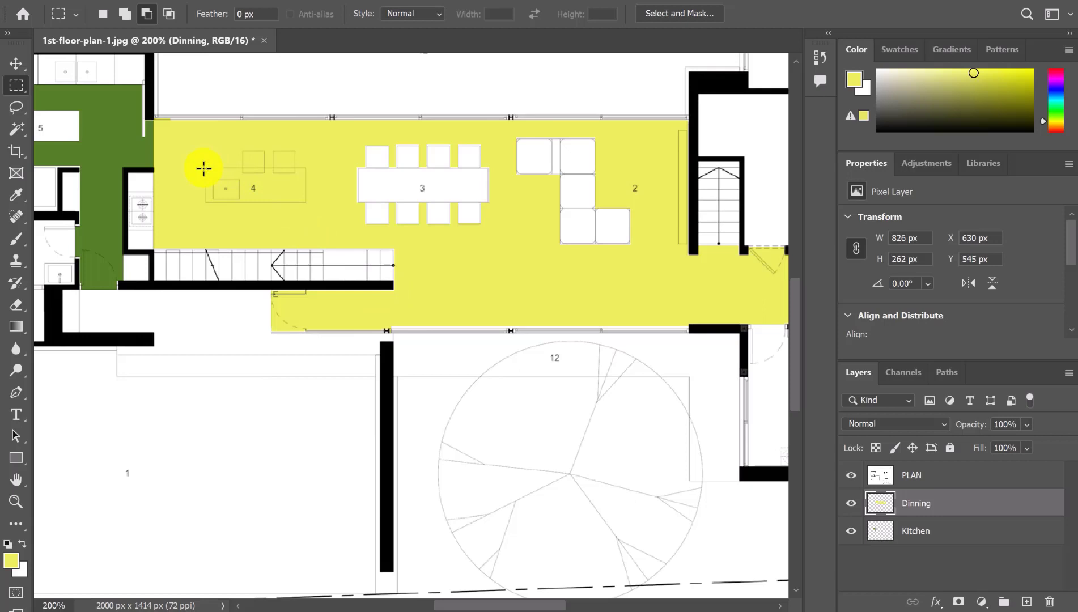
Delete the yellow fill over the pantry island and its two stools in area 4, using combined rectangular marquees, and deselect
left_click_drag(205, 167, 306, 202)
left_click(125, 14)
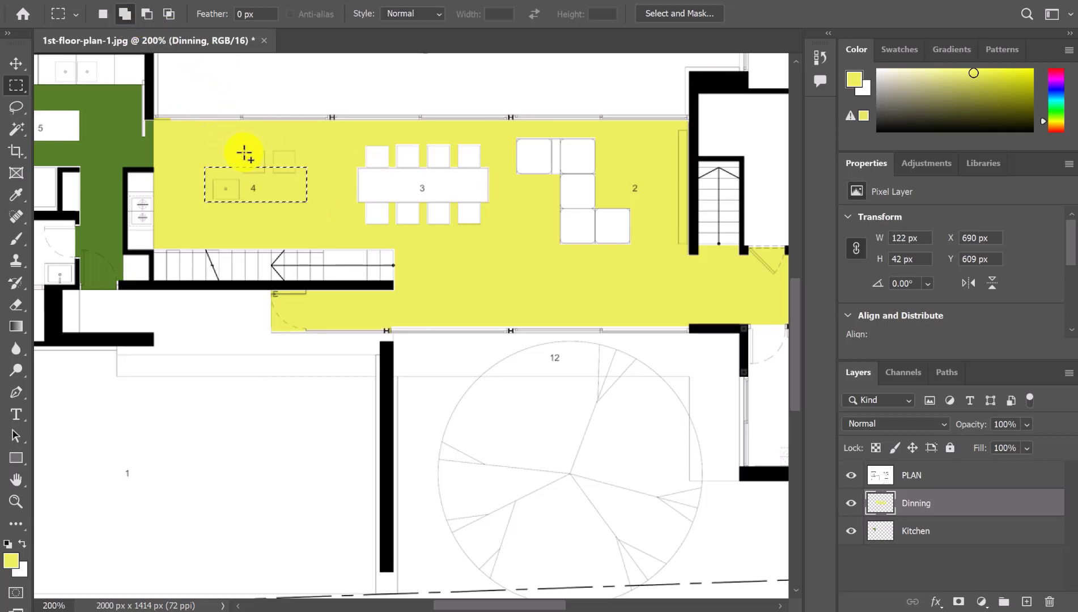
left_click_drag(242, 151, 286, 183)
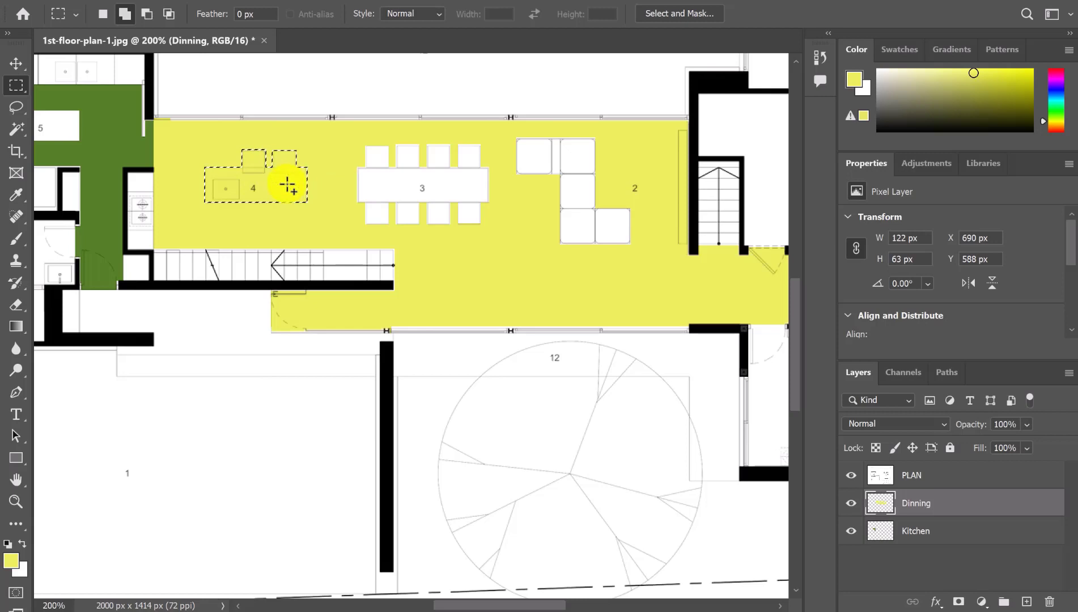
key("Delete")
key("ctrl+d")
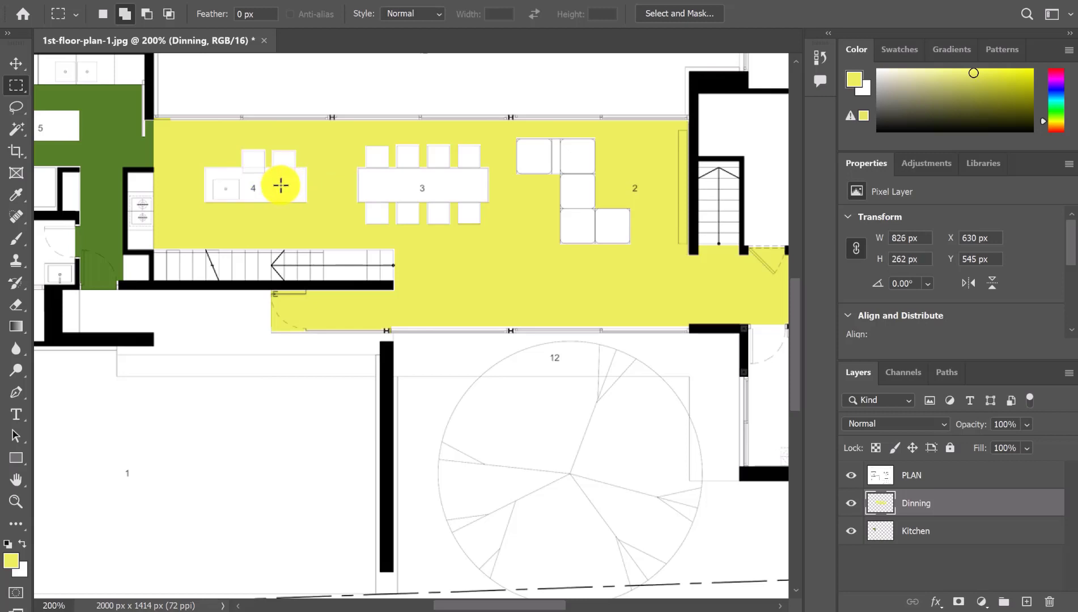
key("ctrl+minus")
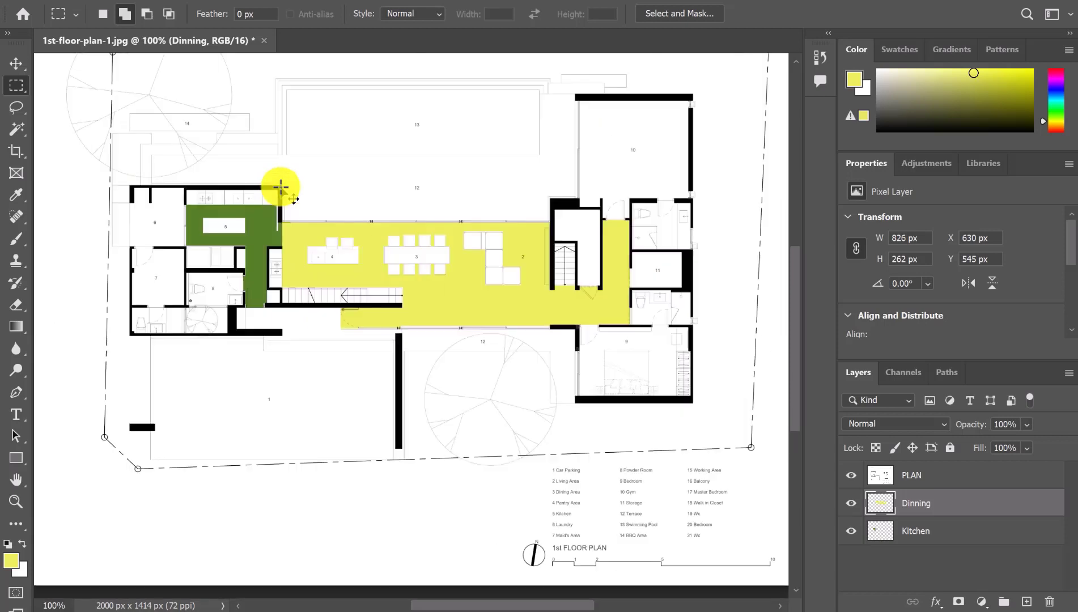
left_click(15, 62)
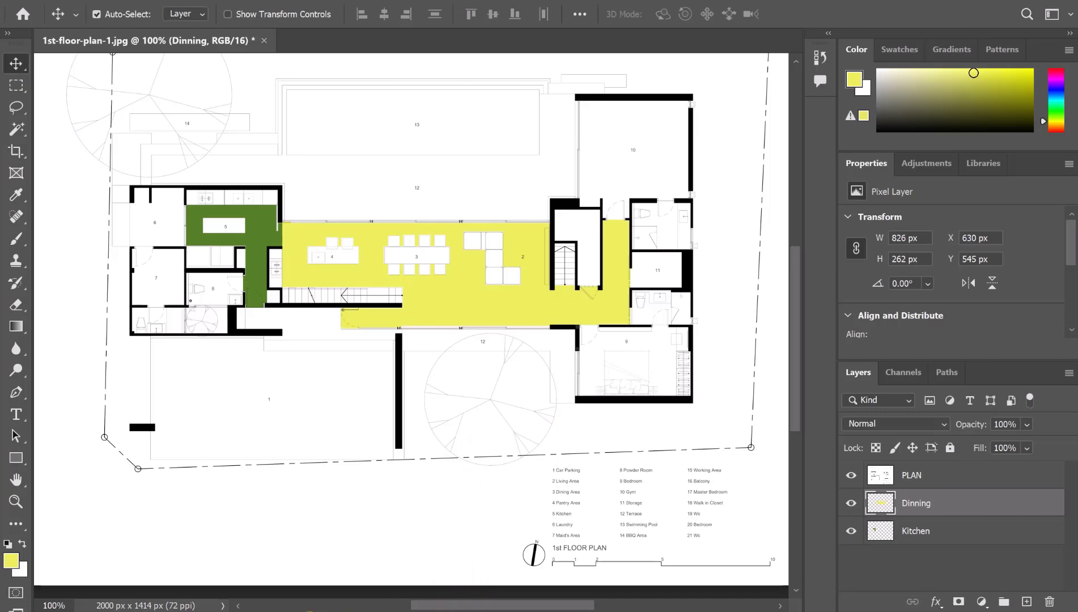
Switch to the Edge browser, open sketchuptextureclub.com in the ArchDaily plan's tab and log in with the saved account
left_click(309, 609)
left_click(502, 610)
mouse_move(552, 607)
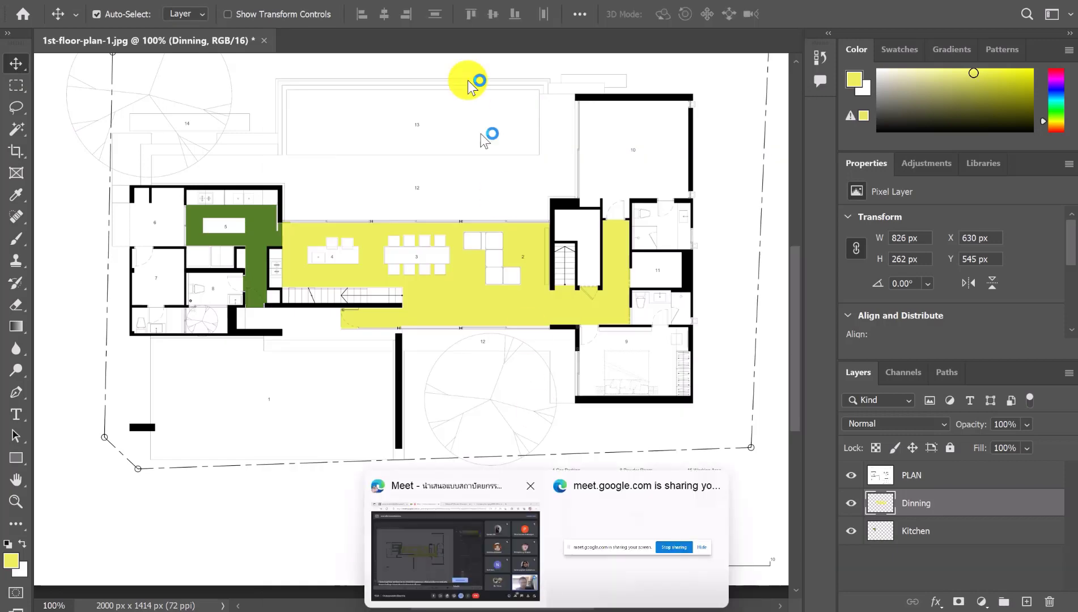
left_click(492, 560)
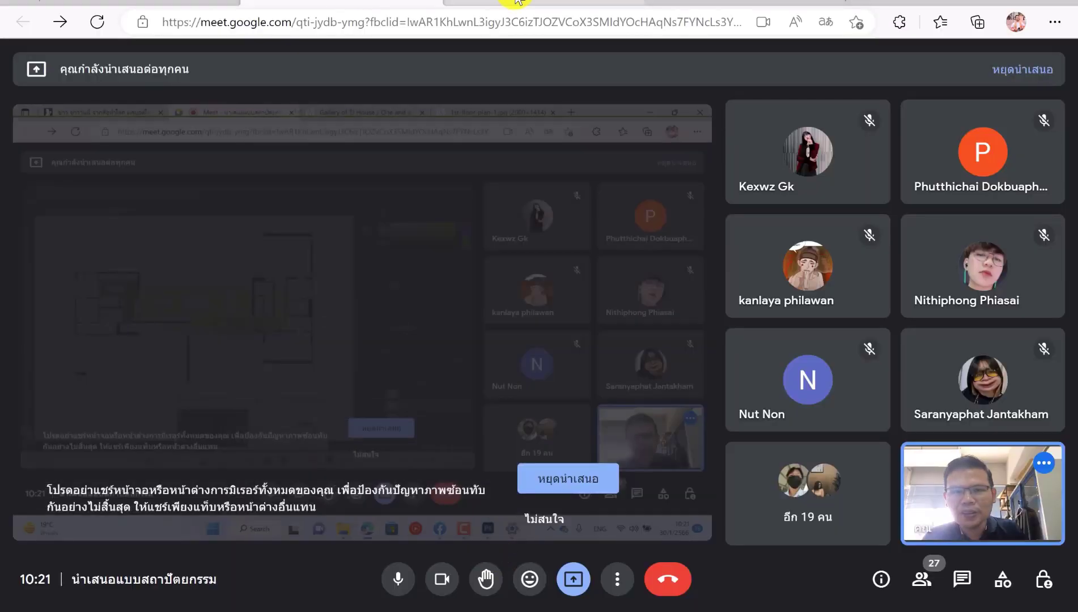
left_click(491, 3)
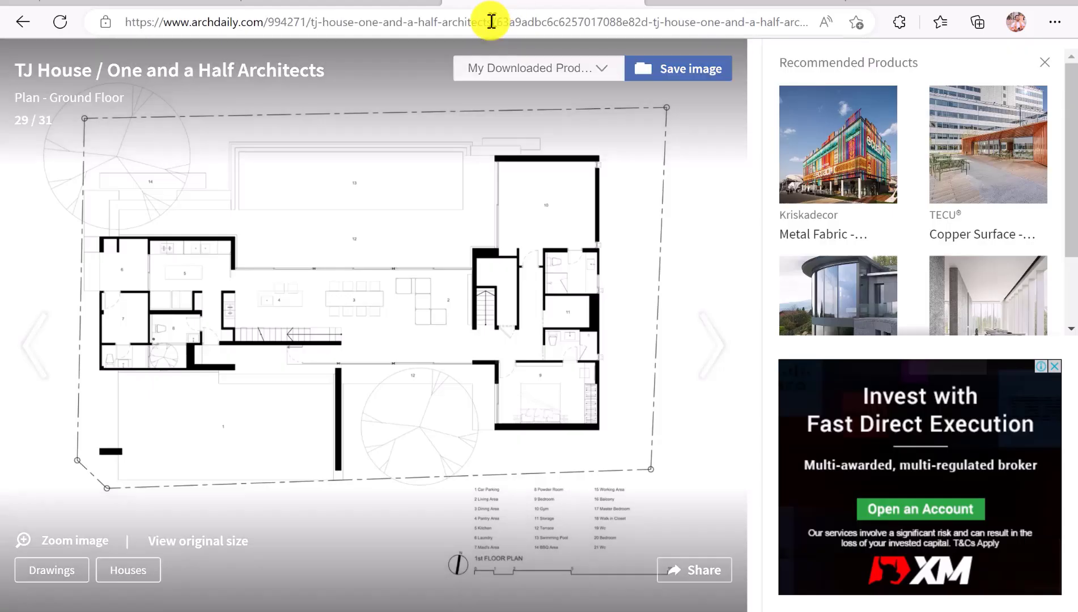
left_click(491, 23)
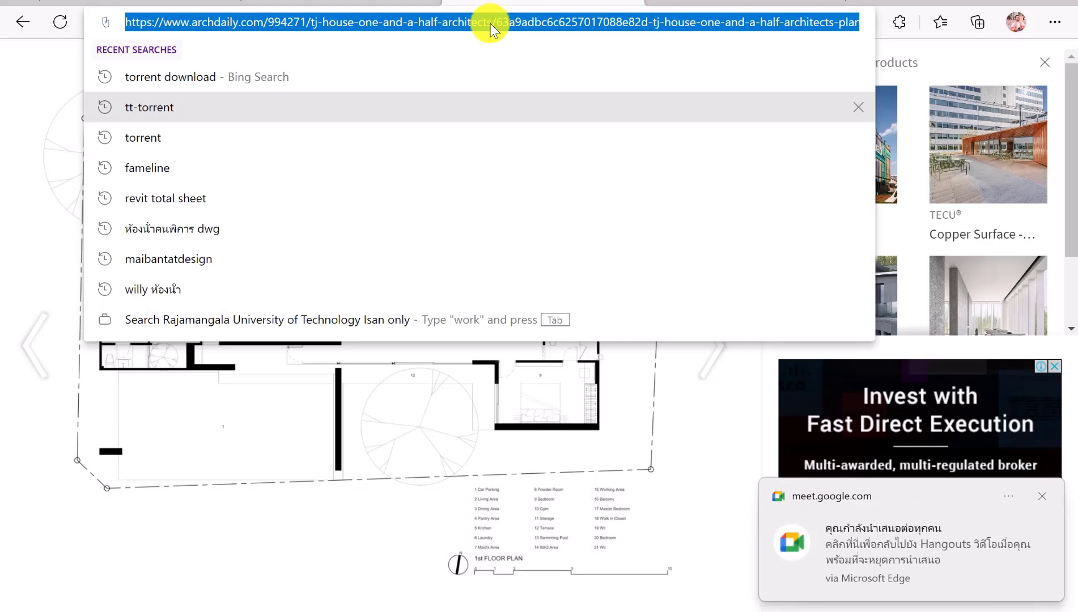
type("s")
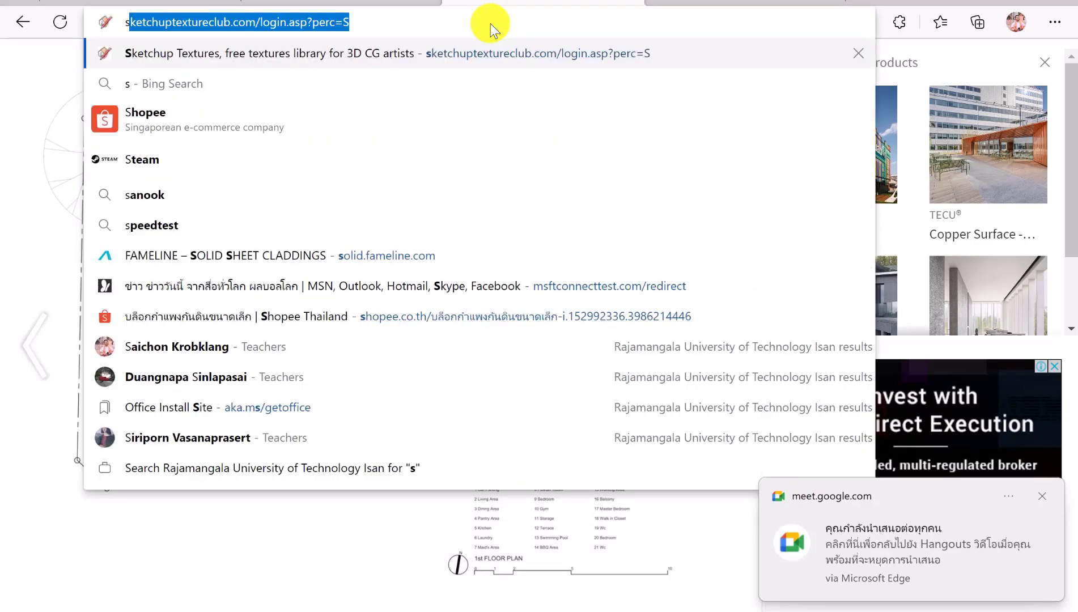
key("Return")
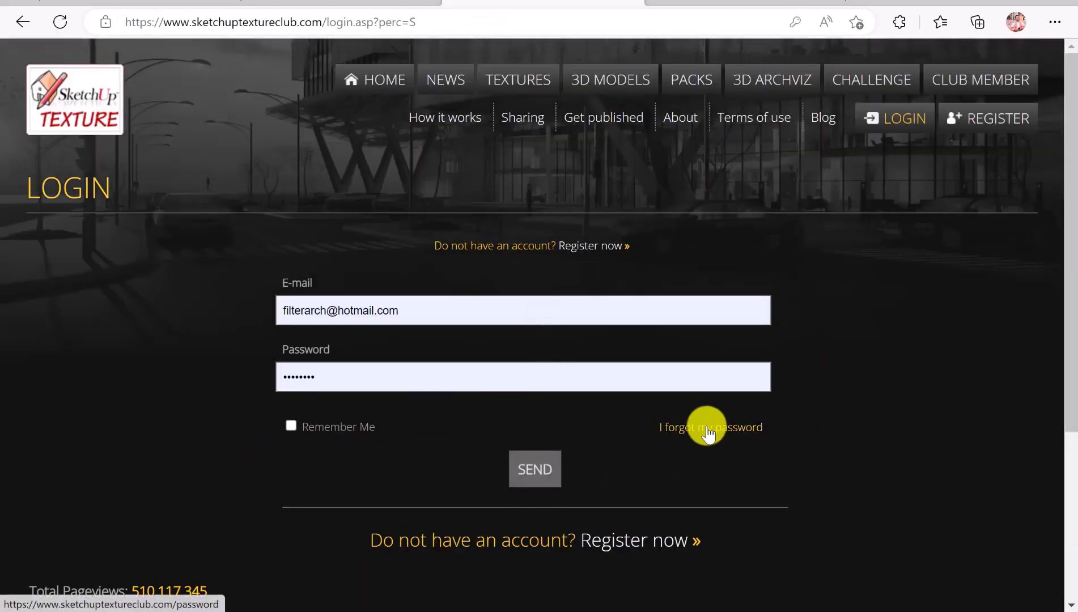
scroll(448, 413, "down", 2)
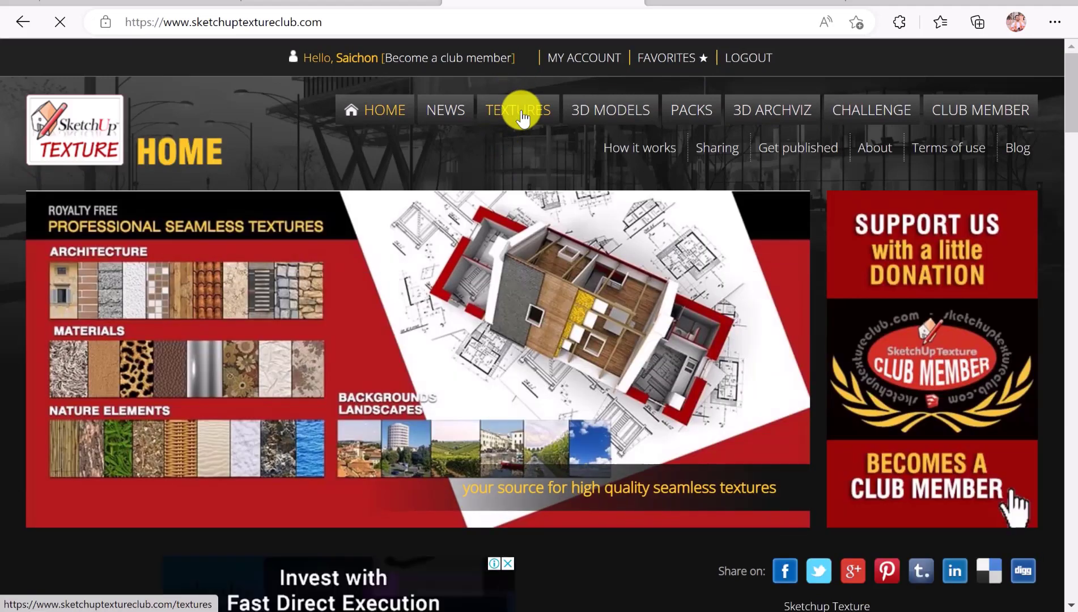
Open the Architecture category of the site's textures and browse down to its subcategories
left_click(521, 114)
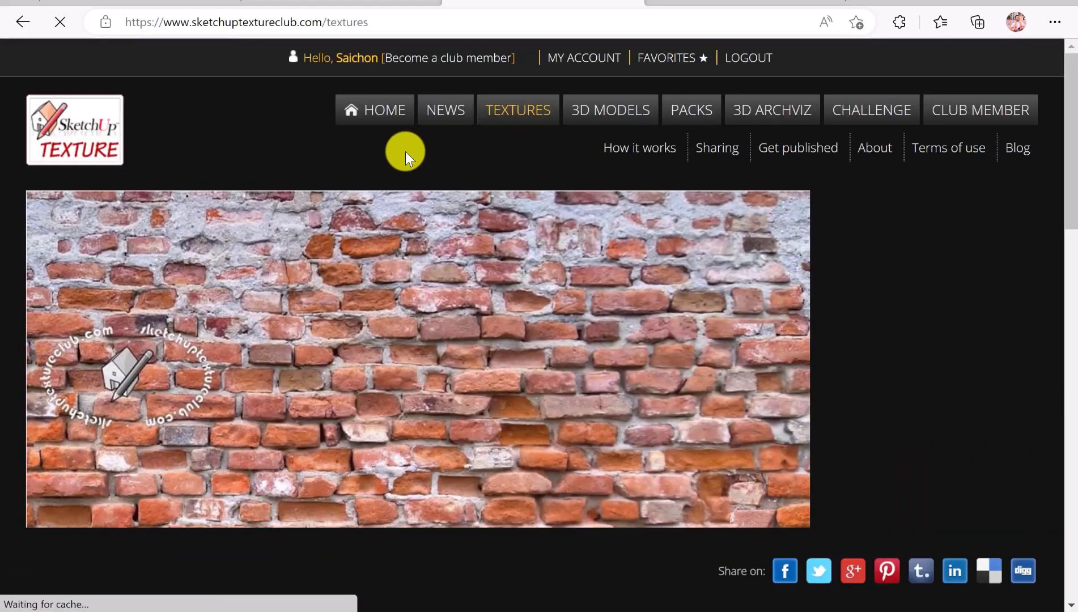
scroll(360, 288, "down", 5)
scroll(359, 286, "down", 4)
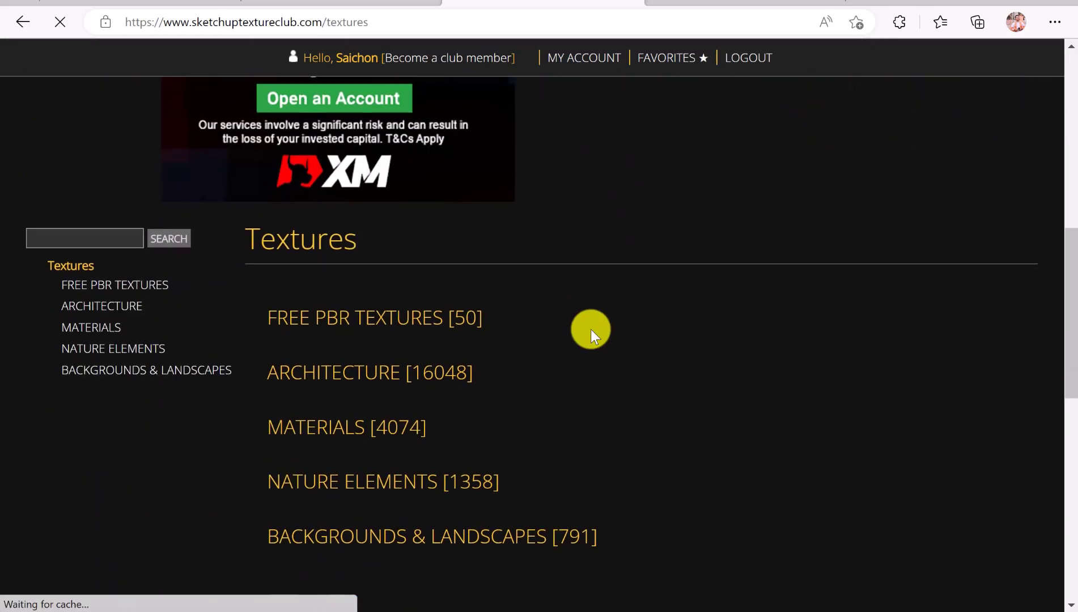
left_click(357, 363)
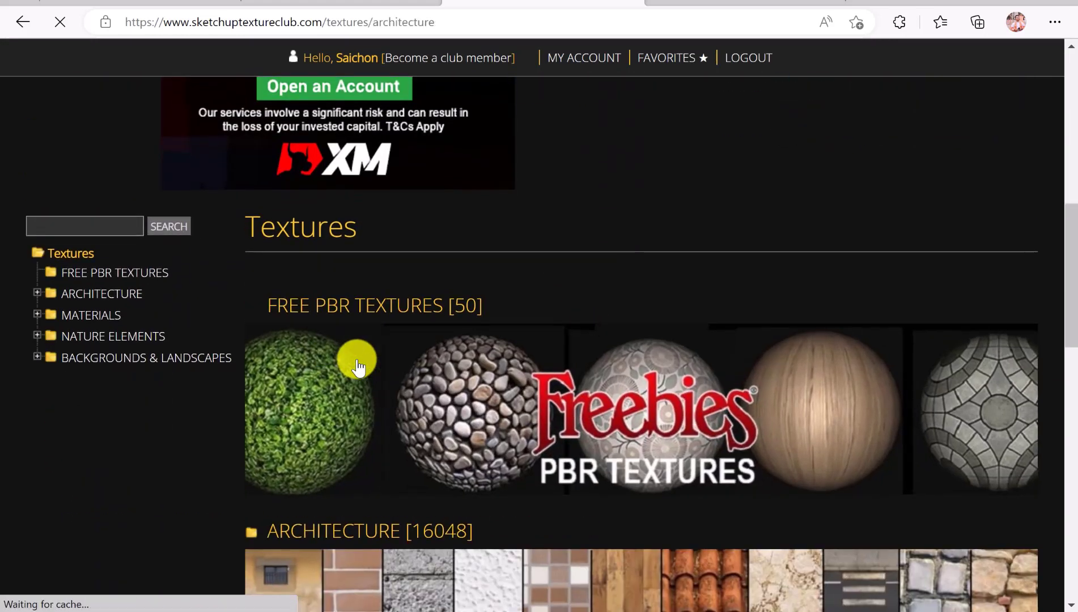
scroll(373, 346, "down", 4)
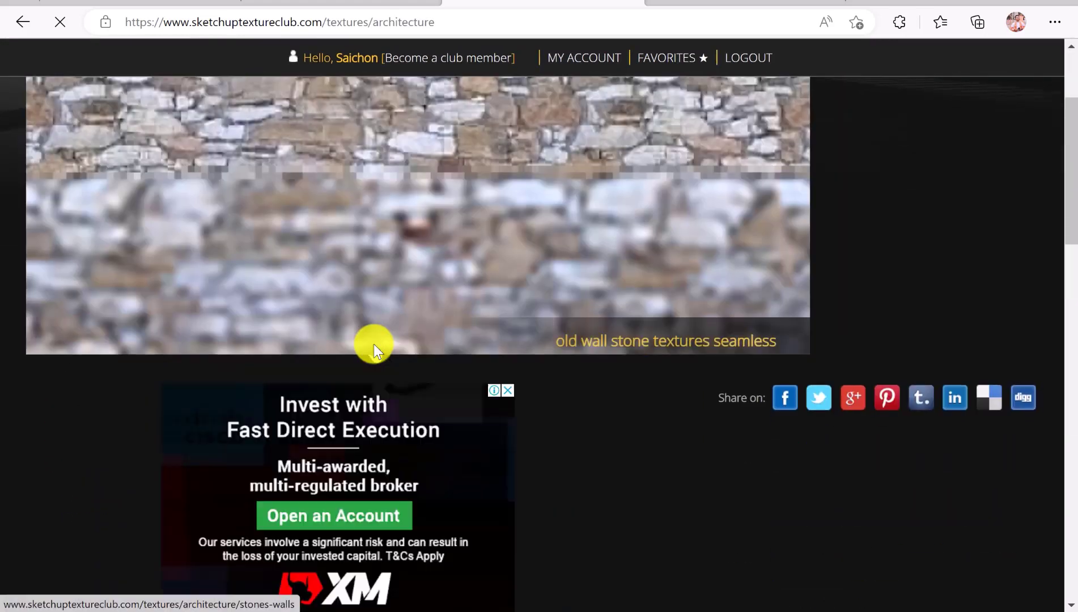
scroll(375, 342, "down", 1)
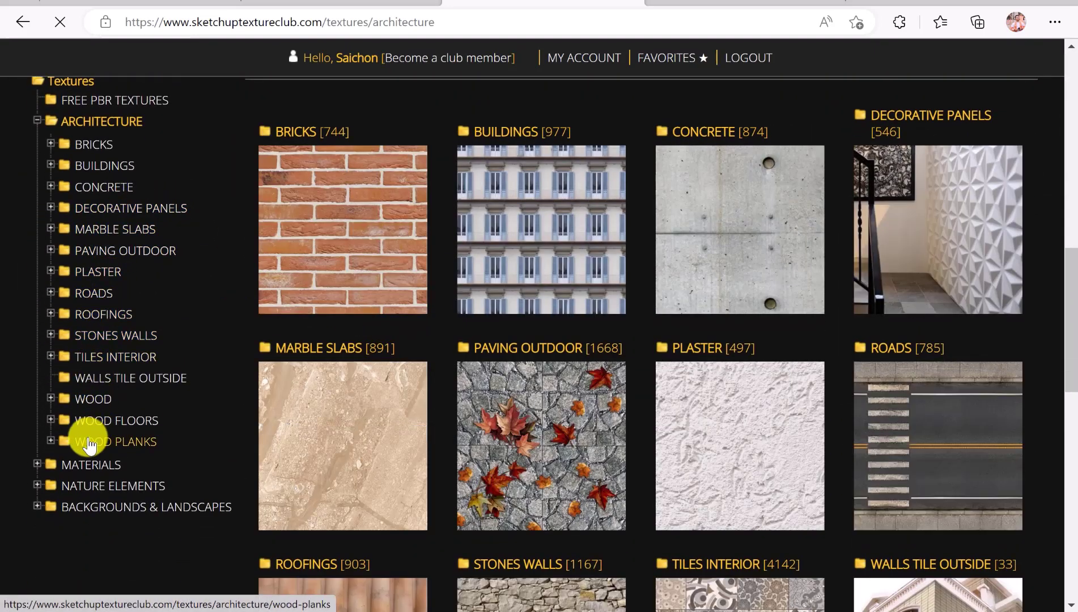
Open the Tiles Interior category of the architecture textures and browse its subcategories
left_click(95, 357)
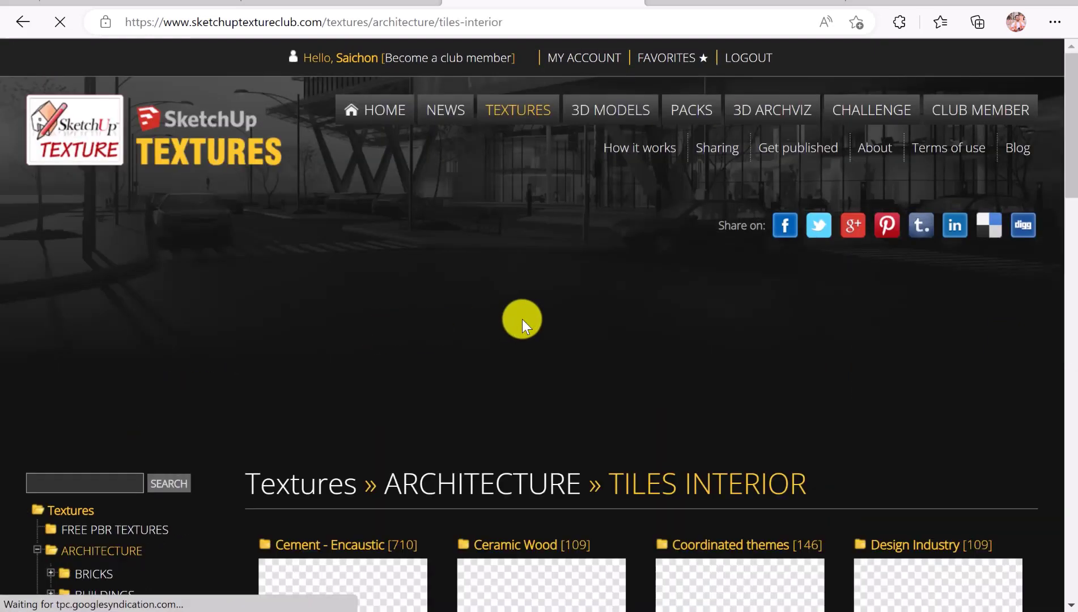
scroll(510, 324, "down", 5)
scroll(487, 330, "down", 8)
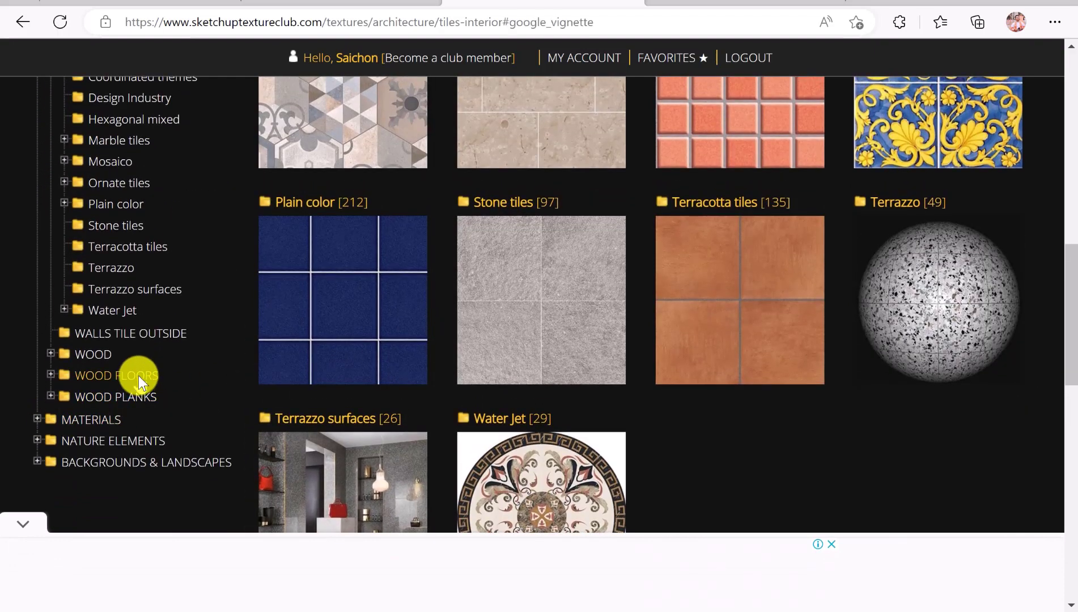
Open the Wood Floors category, close the advert that interrupts it, and browse the parquet subcategories
left_click(138, 376)
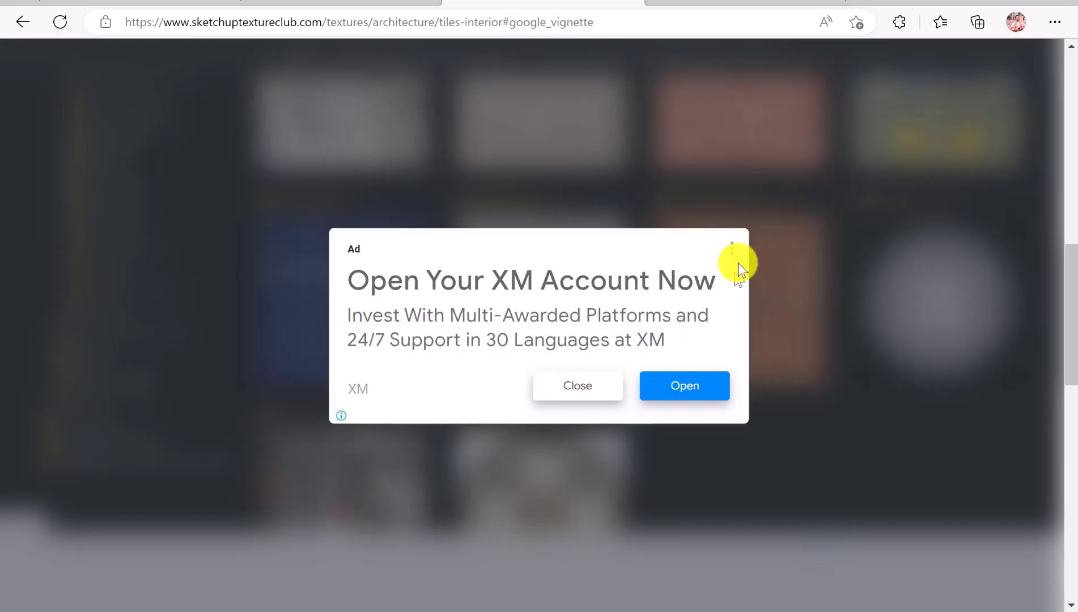
left_click(578, 403)
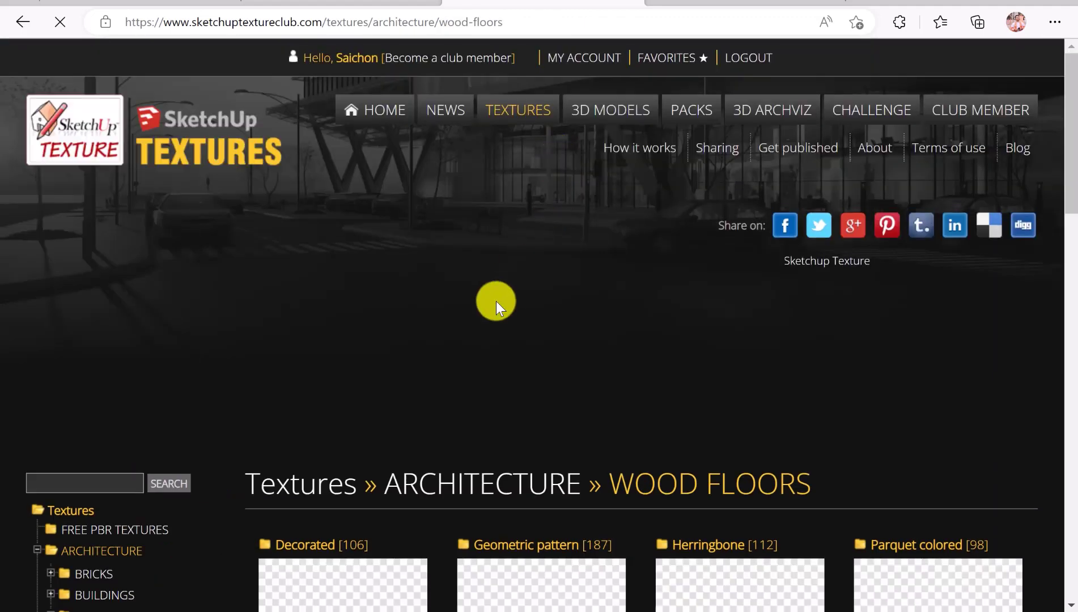
scroll(496, 300, "down", 7)
scroll(496, 301, "down", 2)
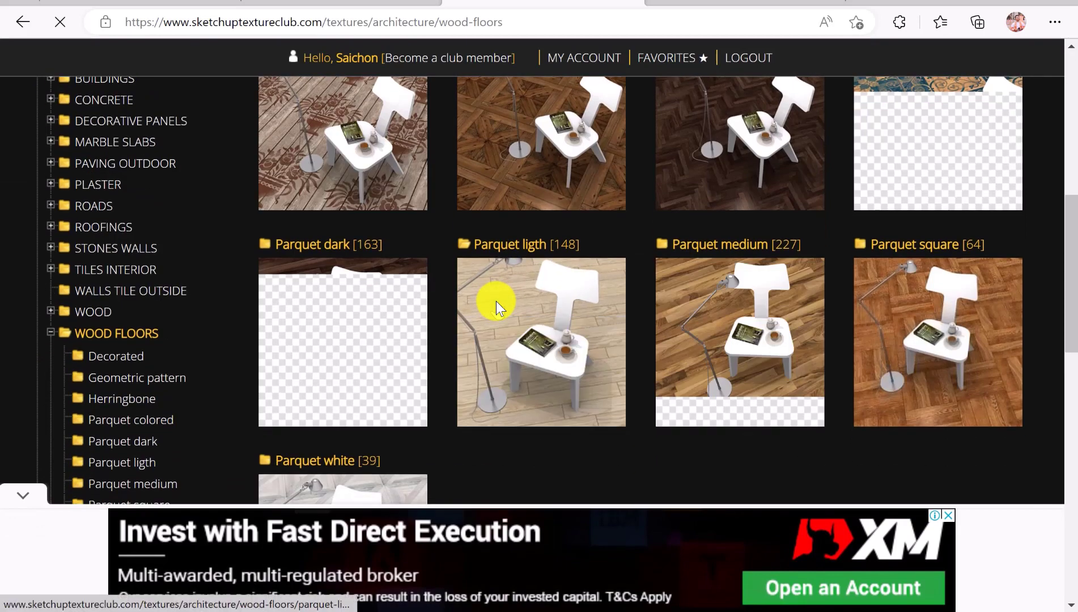
scroll(496, 301, "down", 5)
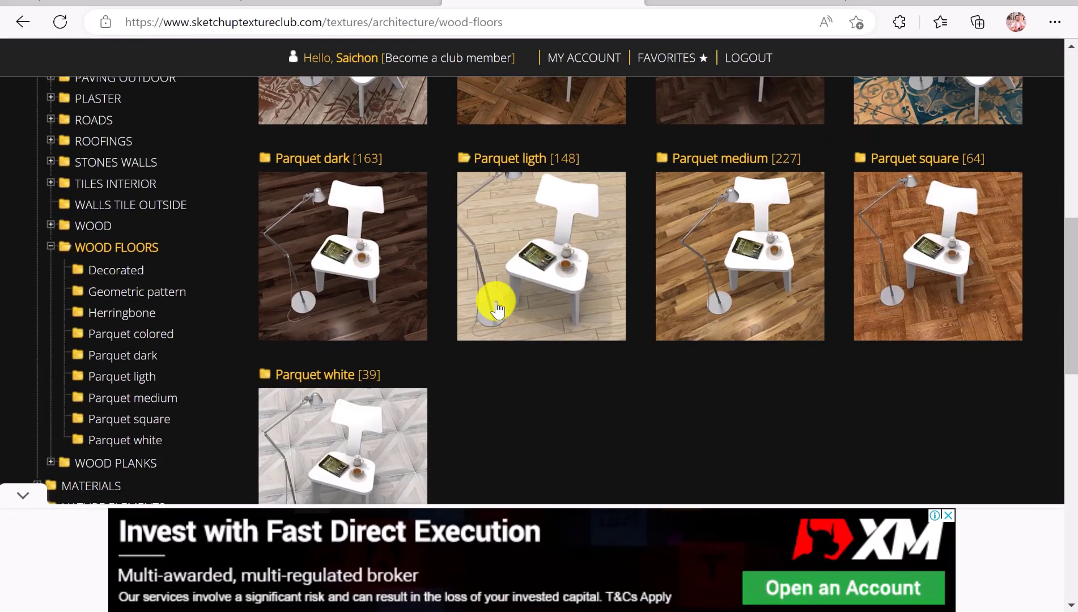
scroll(496, 303, "up", 2)
scroll(496, 304, "down", 6)
scroll(496, 304, "up", 4)
scroll(496, 300, "up", 4)
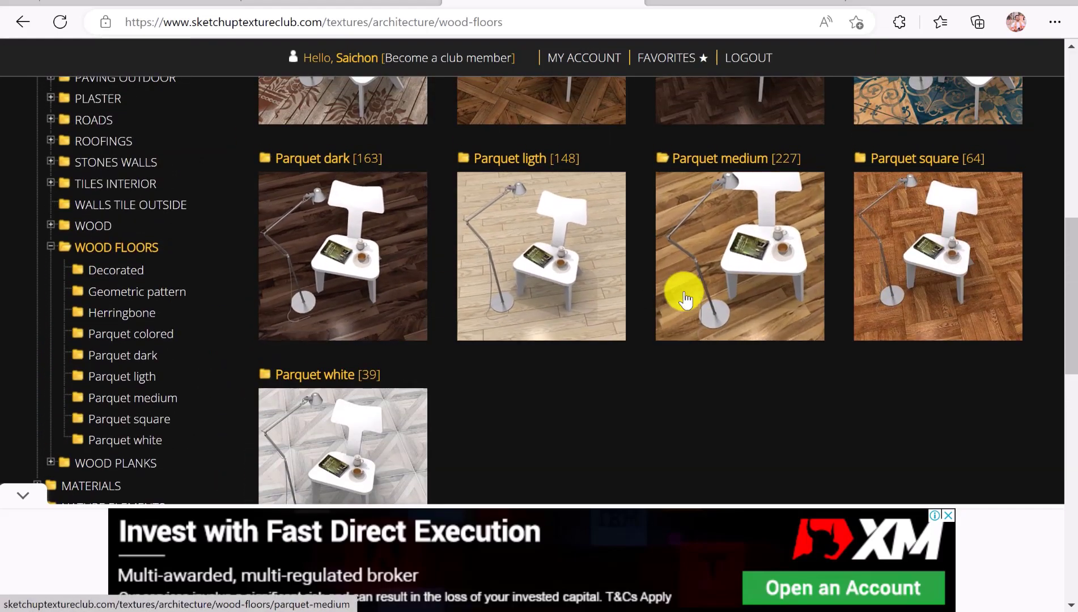
scroll(717, 293, "up", 6)
scroll(720, 300, "down", 4)
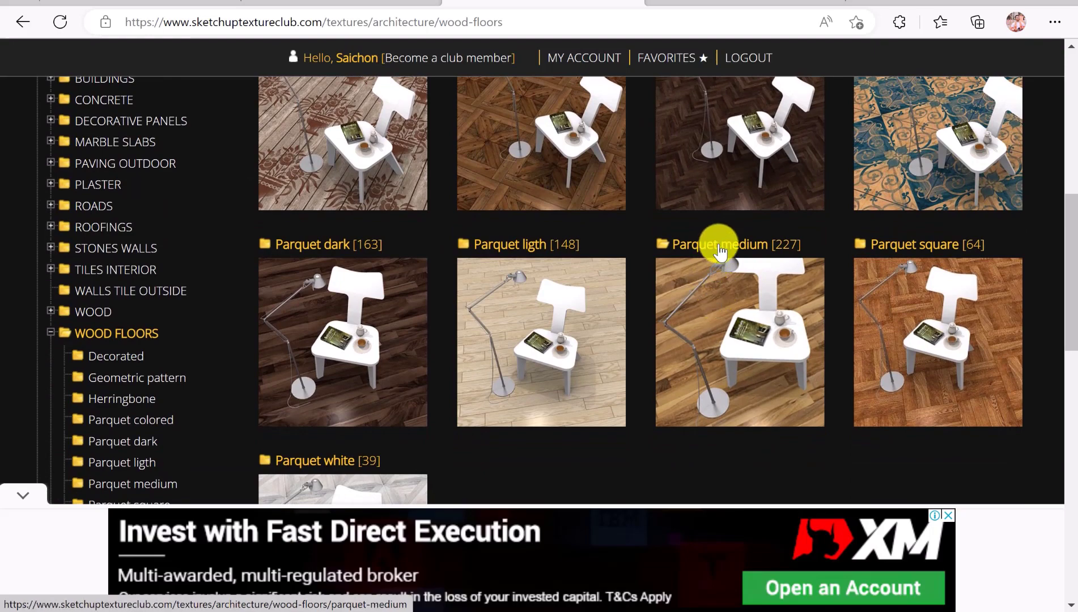
Open the Parquet ligth subcategory and choose the texture Light parquet texture seamless 17667
left_click(507, 254)
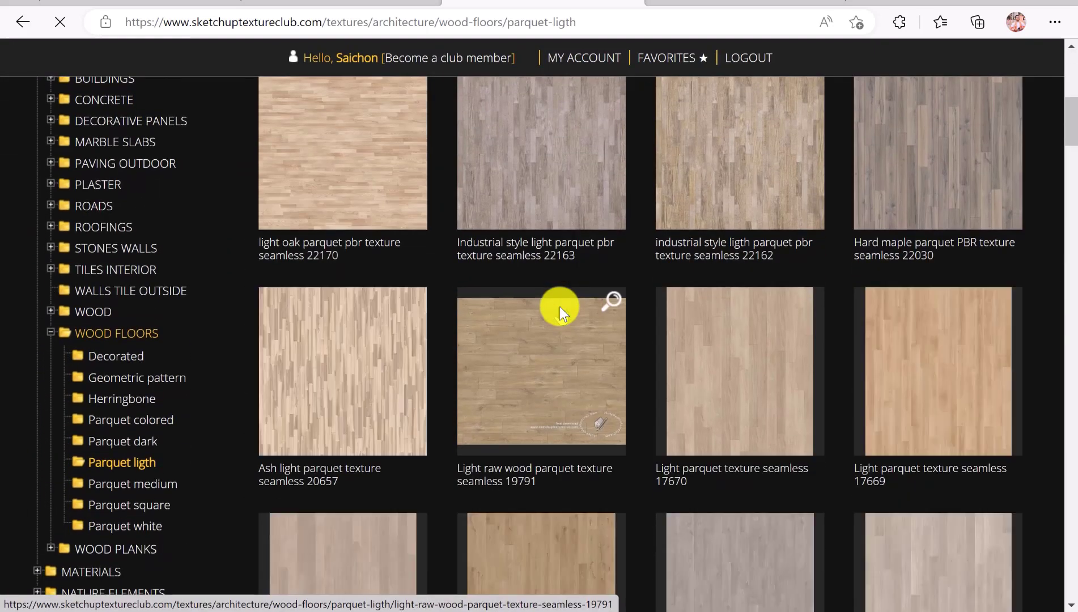
scroll(560, 314, "down", 5)
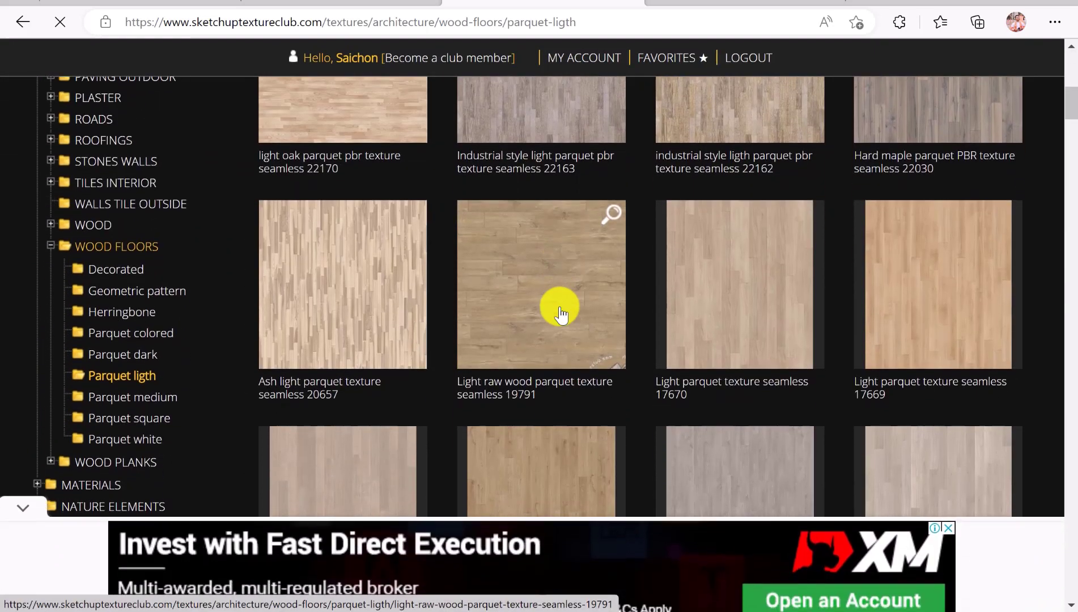
scroll(557, 345, "down", 3)
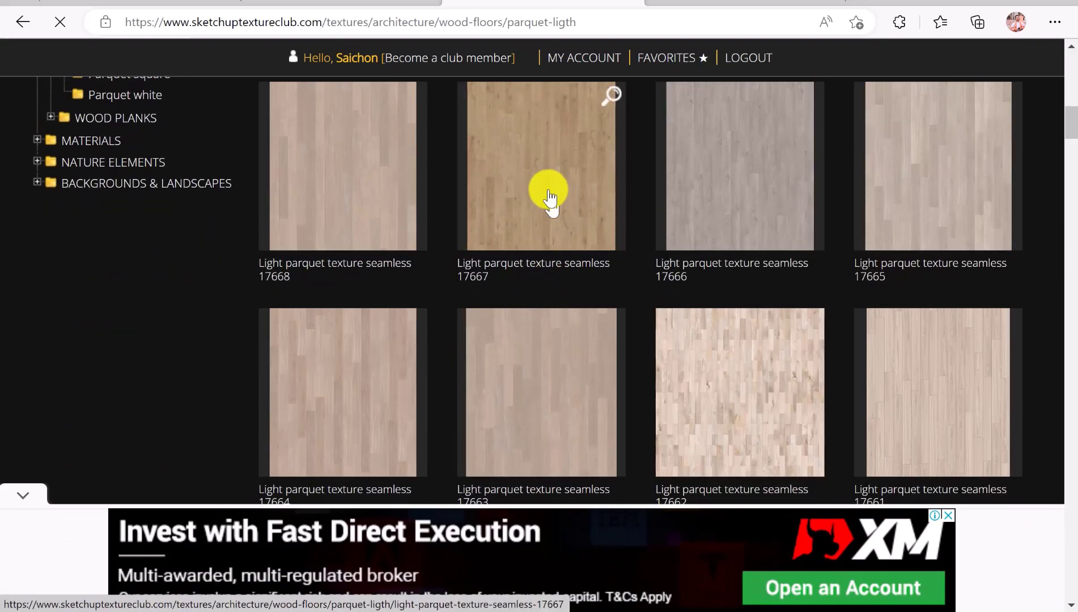
left_click(548, 229)
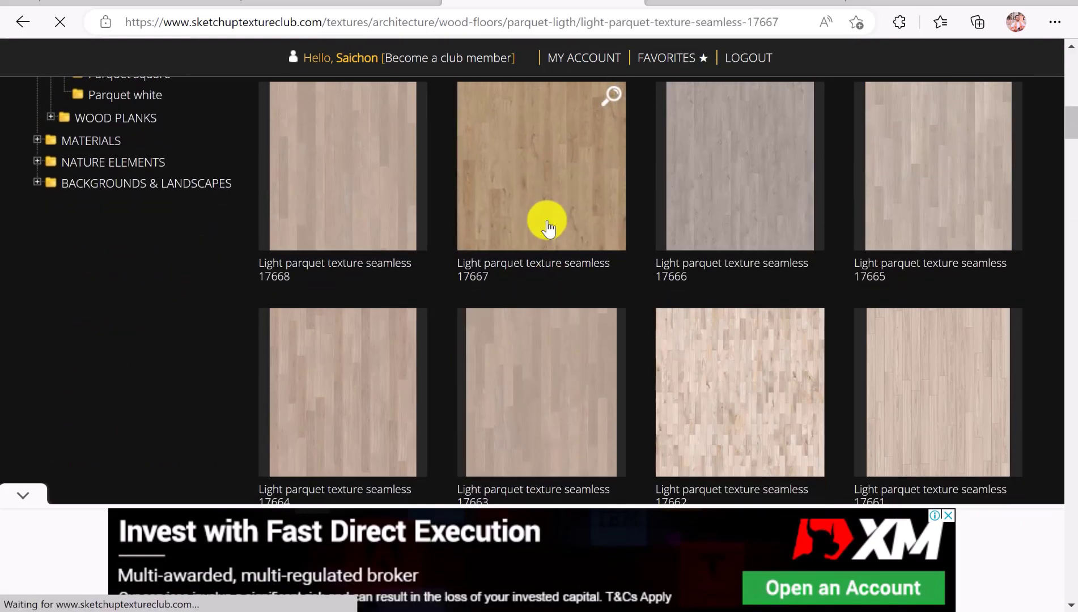
Download the free-user version without maps of Light parquet texture seamless 17667
scroll(525, 260, "down", 6)
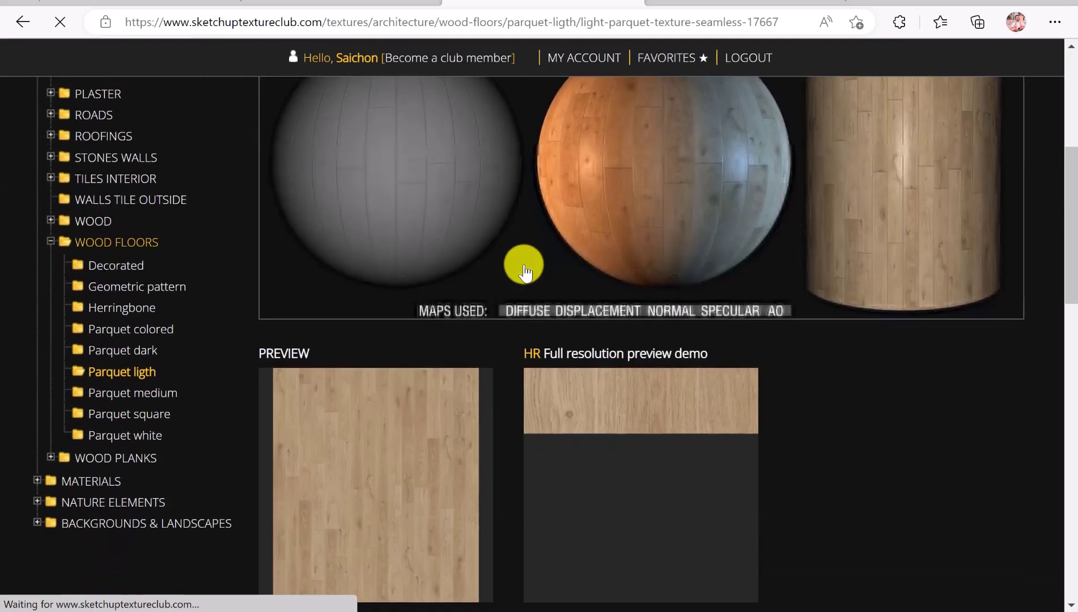
scroll(525, 269, "down", 3)
scroll(489, 325, "down", 3)
scroll(489, 326, "up", 2)
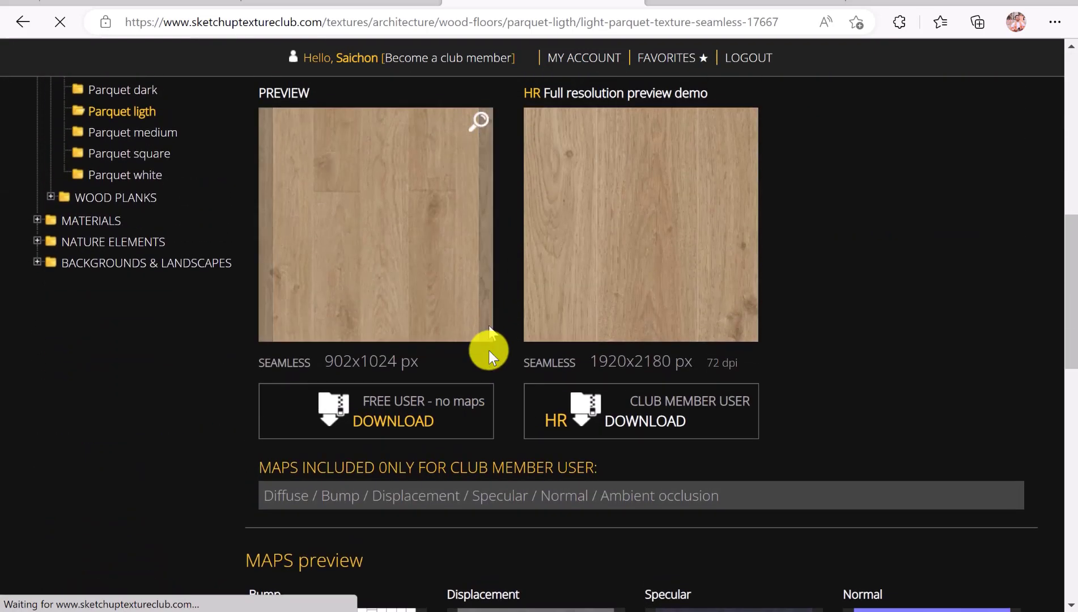
scroll(502, 356, "down", 2)
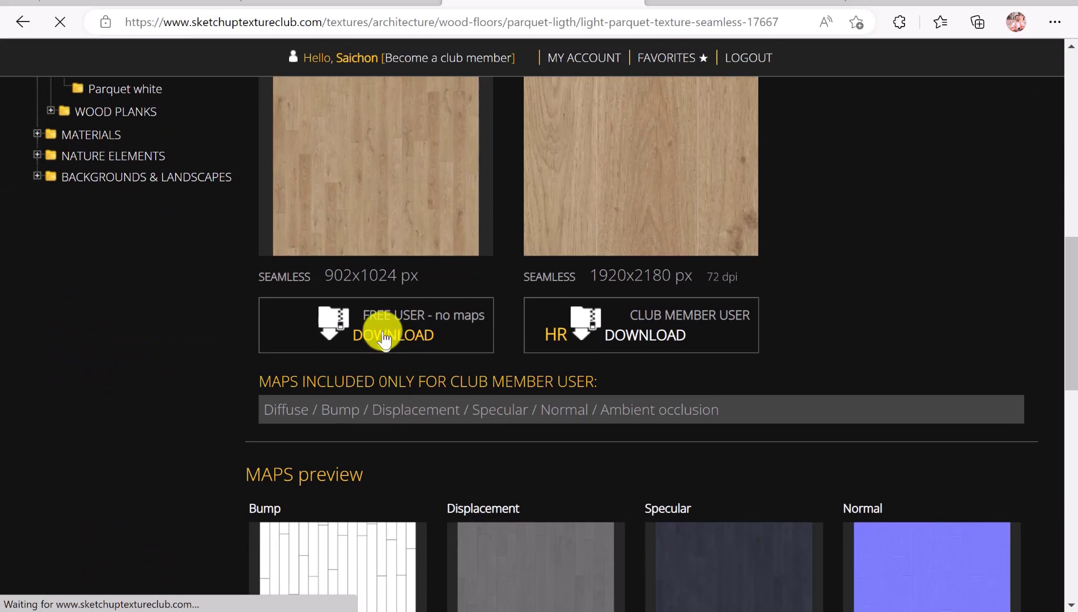
scroll(511, 332, "down", 4)
scroll(397, 283, "up", 3)
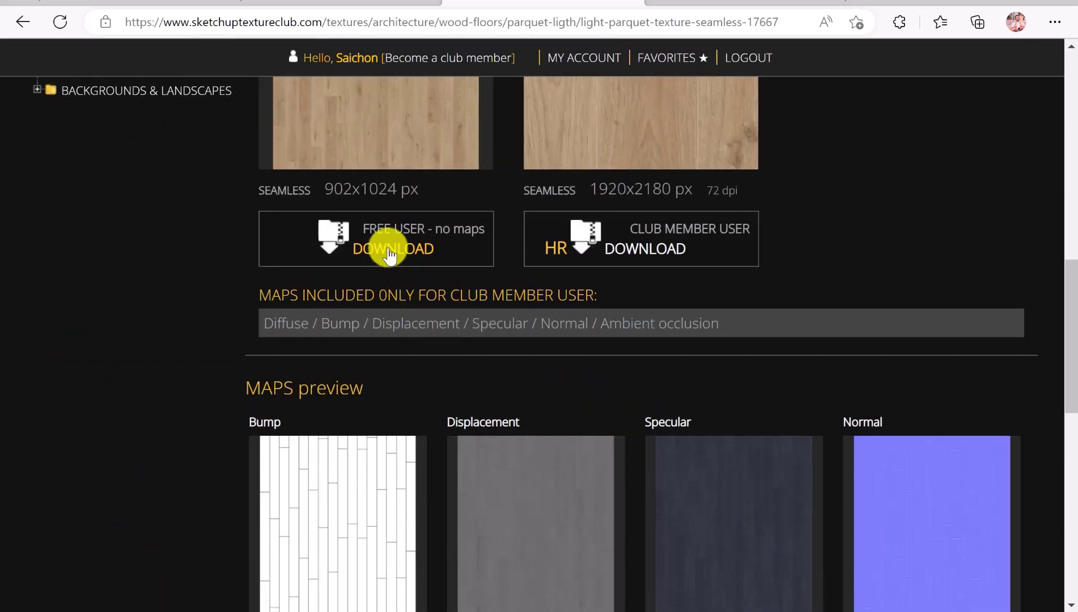
left_click(388, 249)
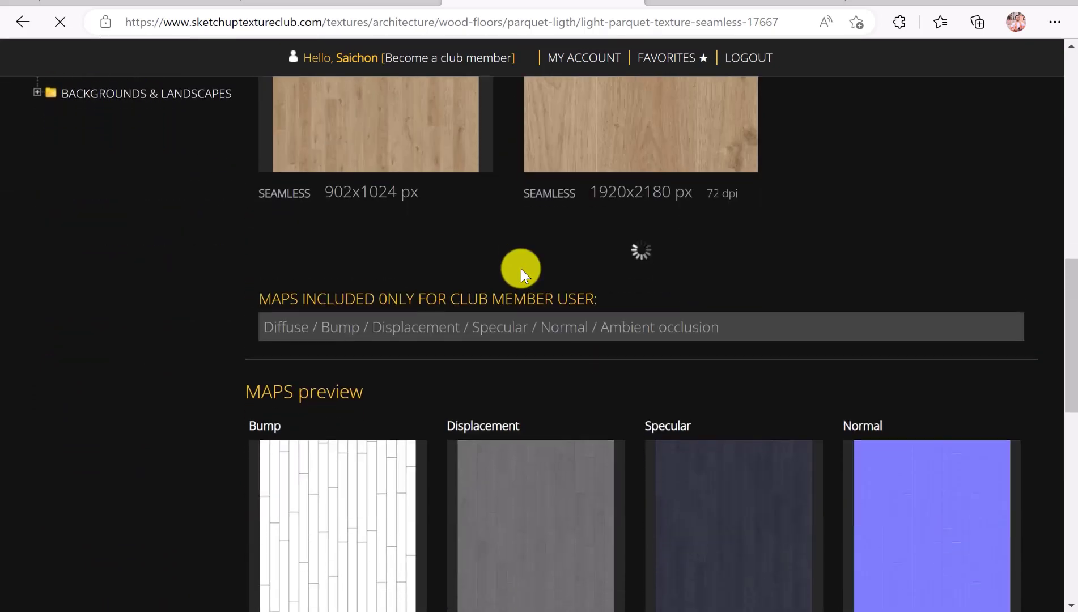
scroll(520, 269, "up", 2)
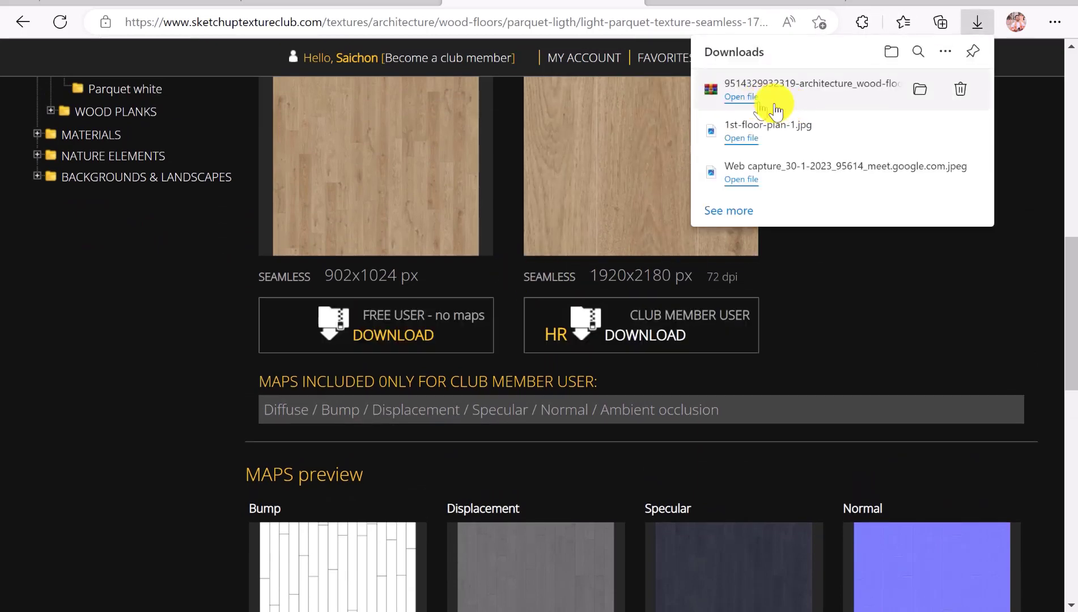
Show the downloaded parquet archive in its folder, extract its contents directly into Downloads and look for the extracted file
left_click(921, 90)
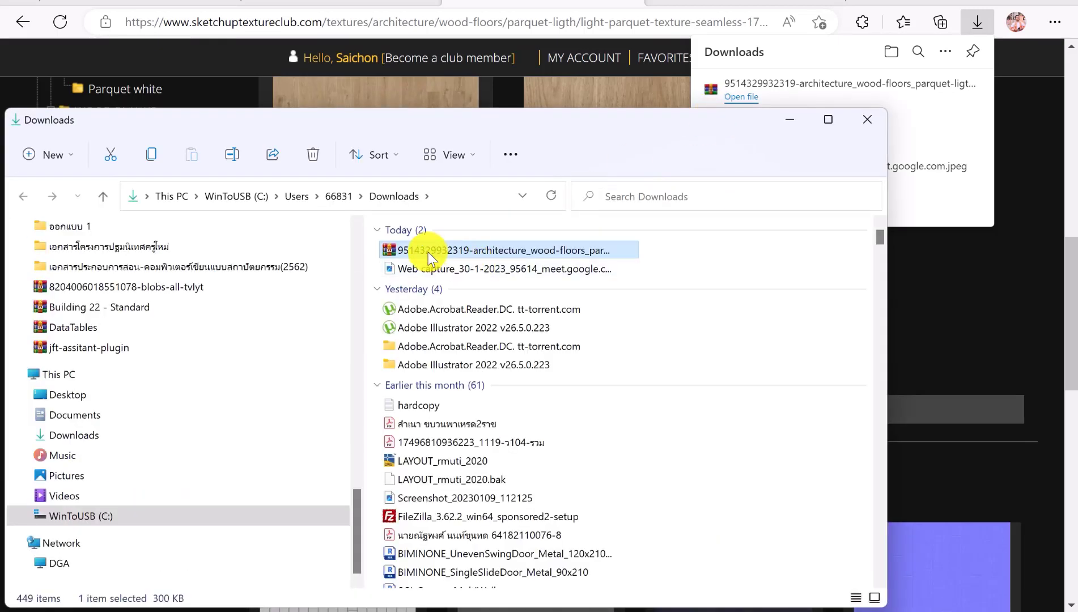
right_click(426, 258)
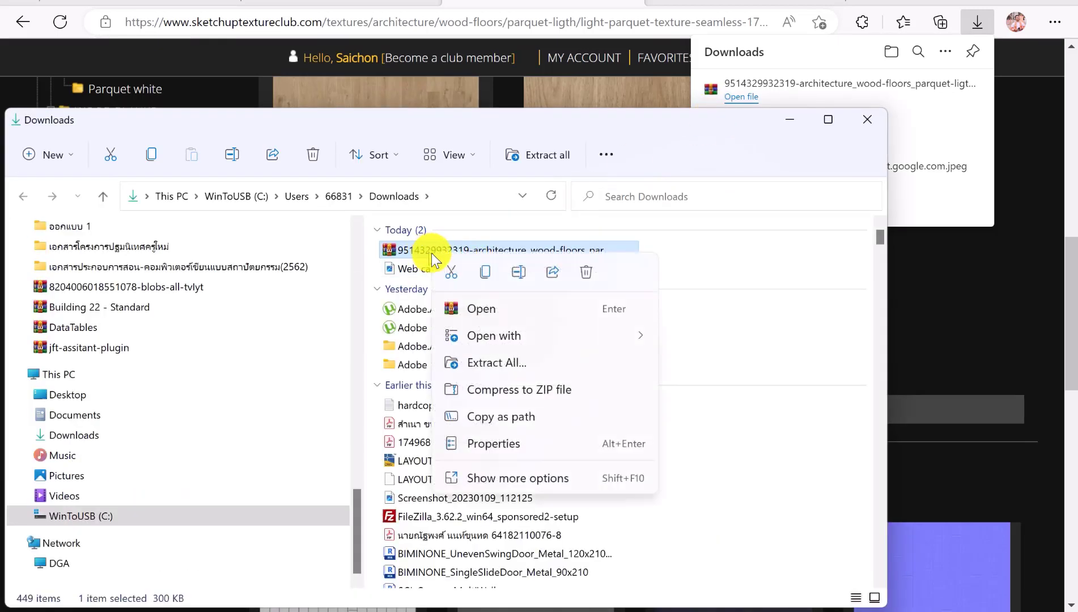
left_click(512, 474)
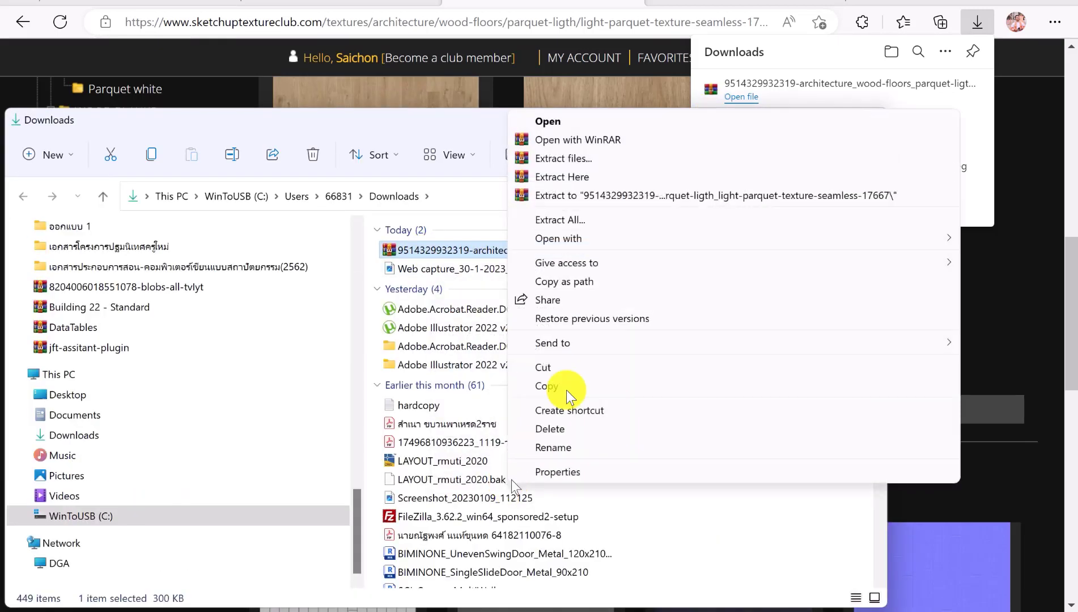
left_click(571, 179)
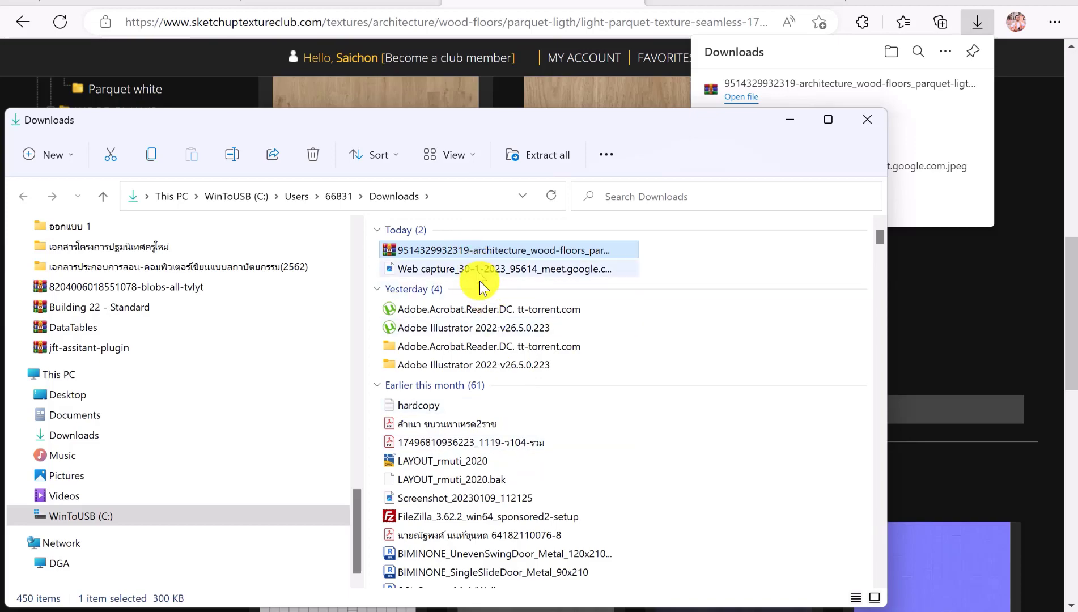
scroll(493, 334, "down", 20)
scroll(505, 339, "down", 1)
scroll(505, 337, "up", 1)
scroll(501, 329, "down", 15)
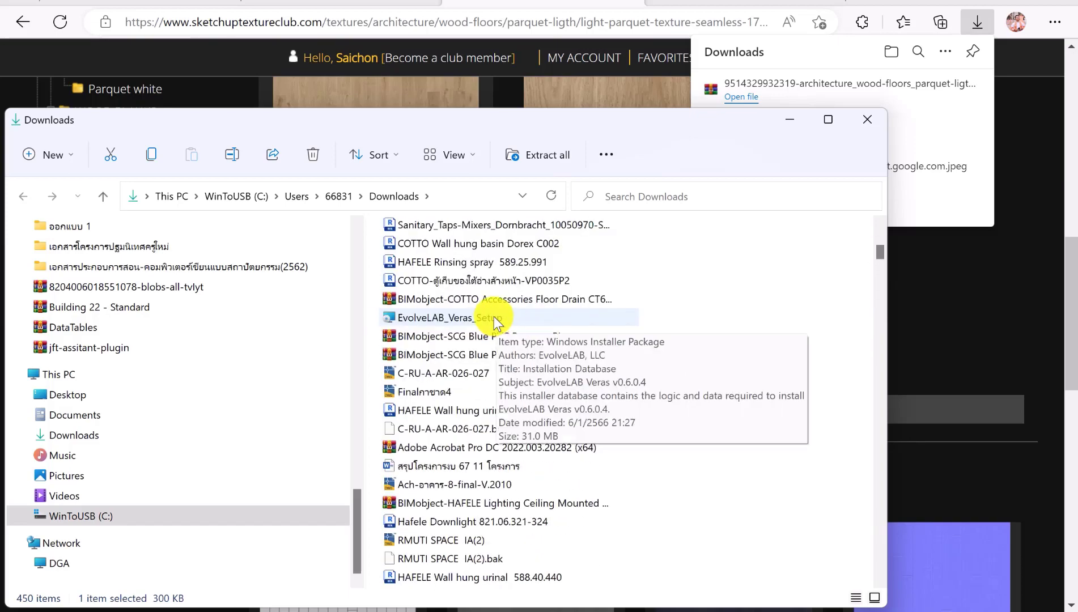
scroll(490, 315, "up", 20)
Extract the parquet archive into a subfolder named after it and open that folder
right_click(440, 253)
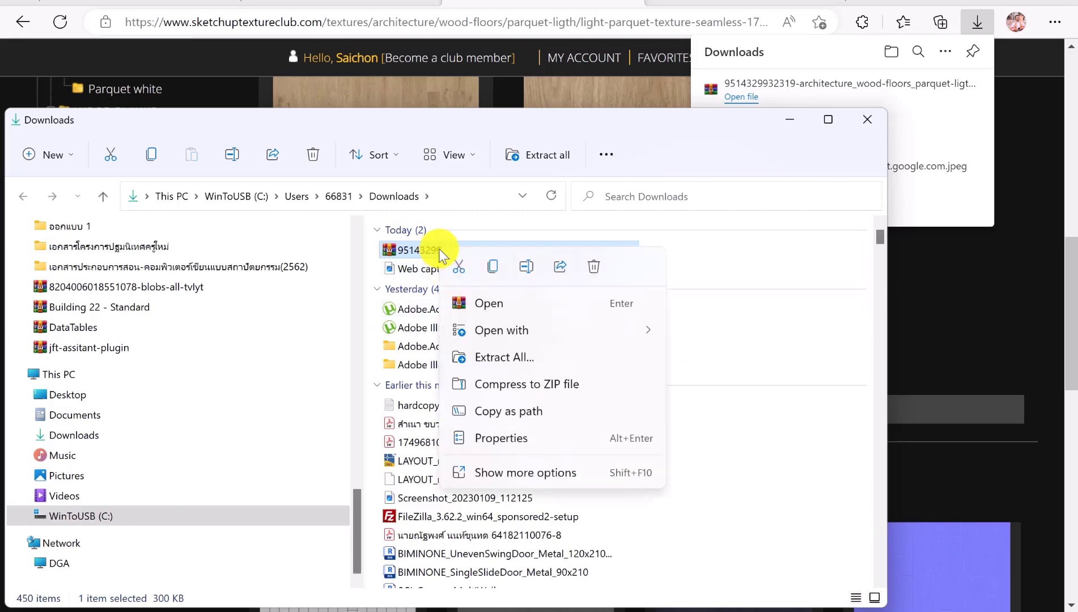
left_click(529, 475)
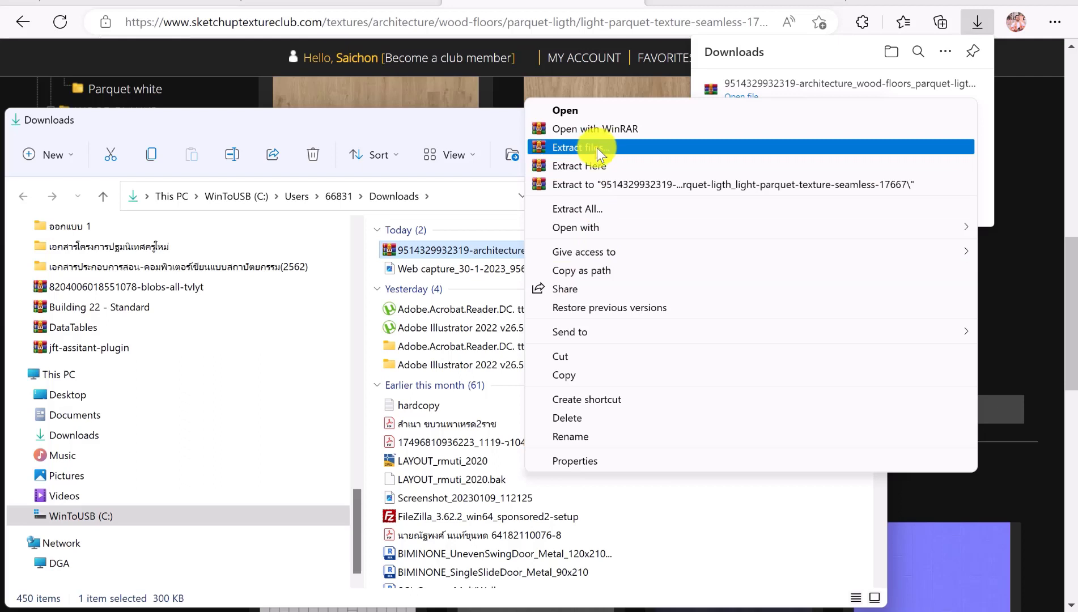
left_click(640, 186)
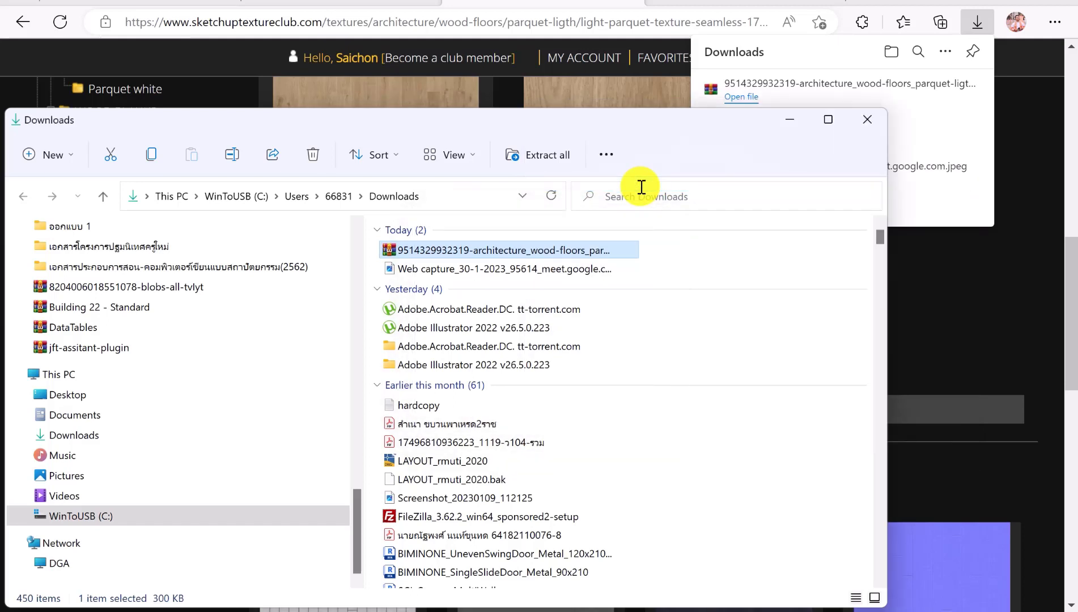
left_click(468, 289)
double_click(468, 290)
Select the 139_light parquet texture-seamless image in the extracted folder and bring up its available file actions
left_click(427, 268)
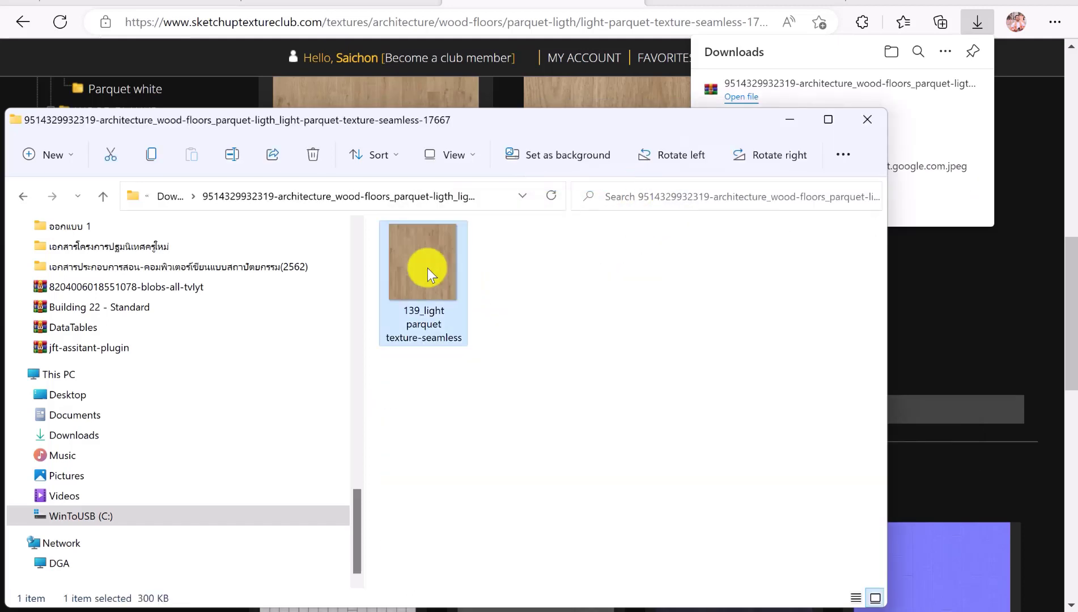
right_click(427, 270)
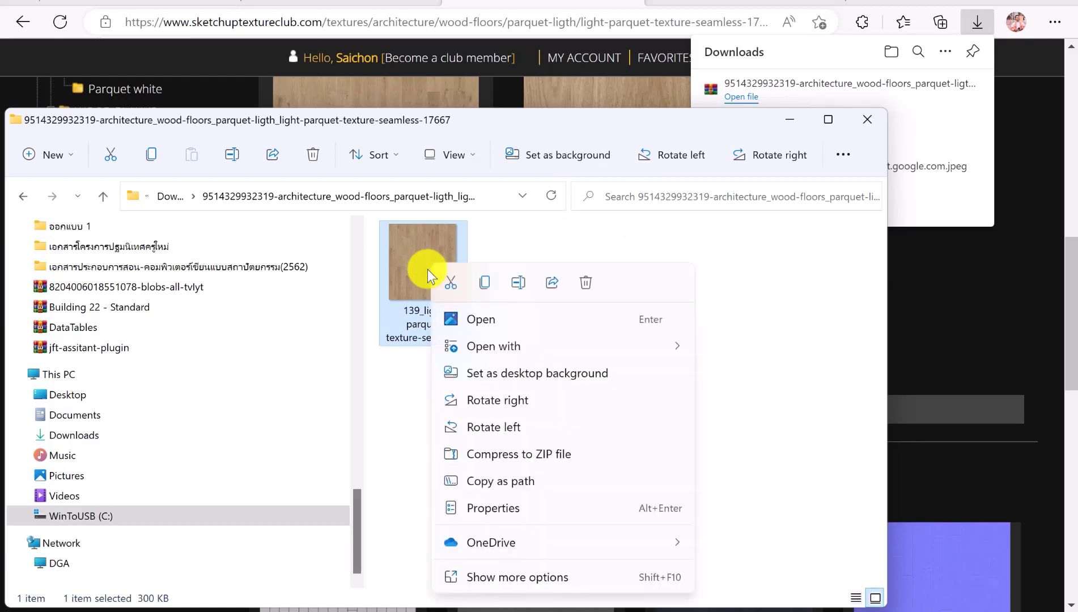
Open the downloaded light parquet texture image in Photoshop
left_click(476, 319)
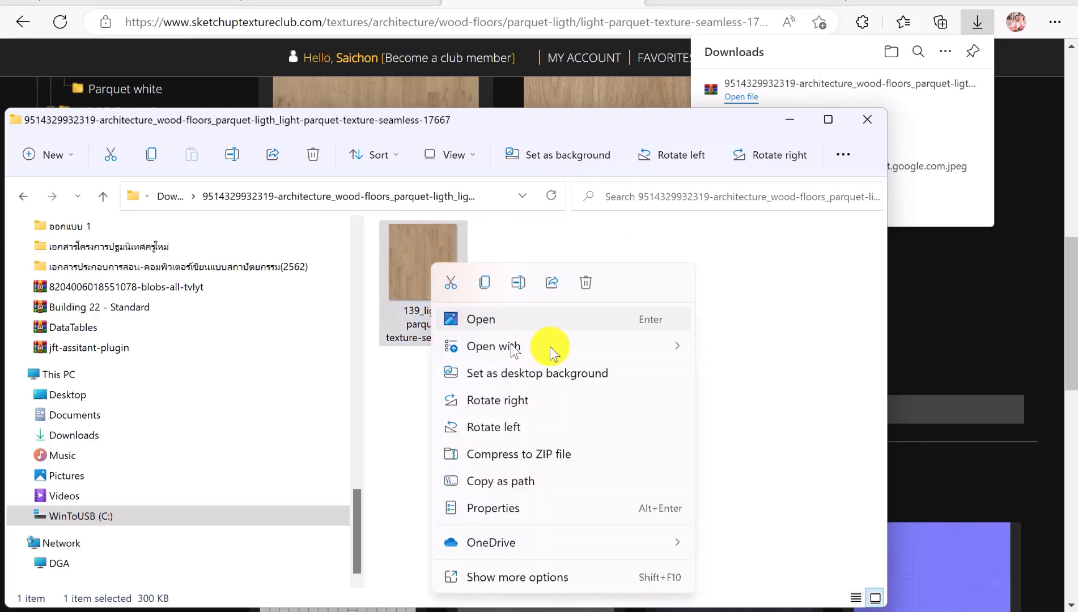
mouse_move(642, 343)
left_click(734, 345)
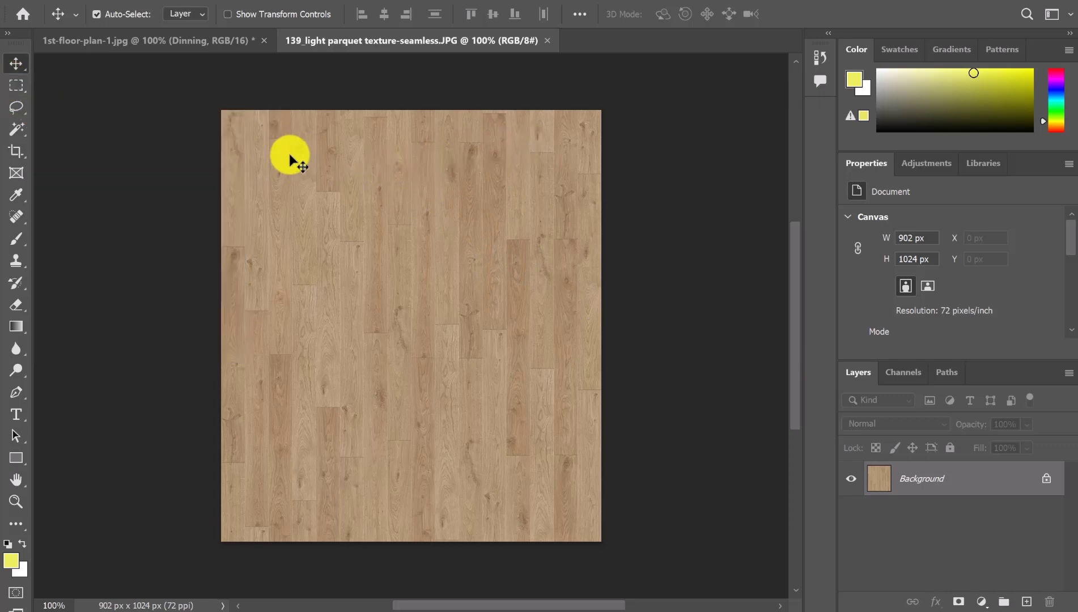
Select the whole parquet texture and move it into the 1st-floor-plan-1.jpg document as a new layer
left_click(14, 86)
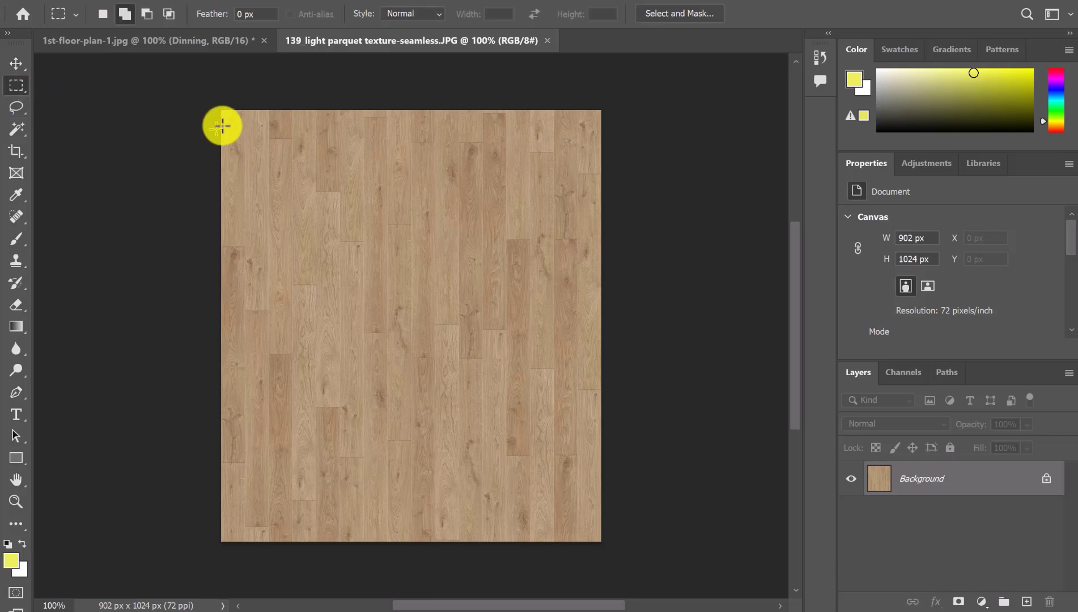
left_click_drag(204, 96, 666, 578)
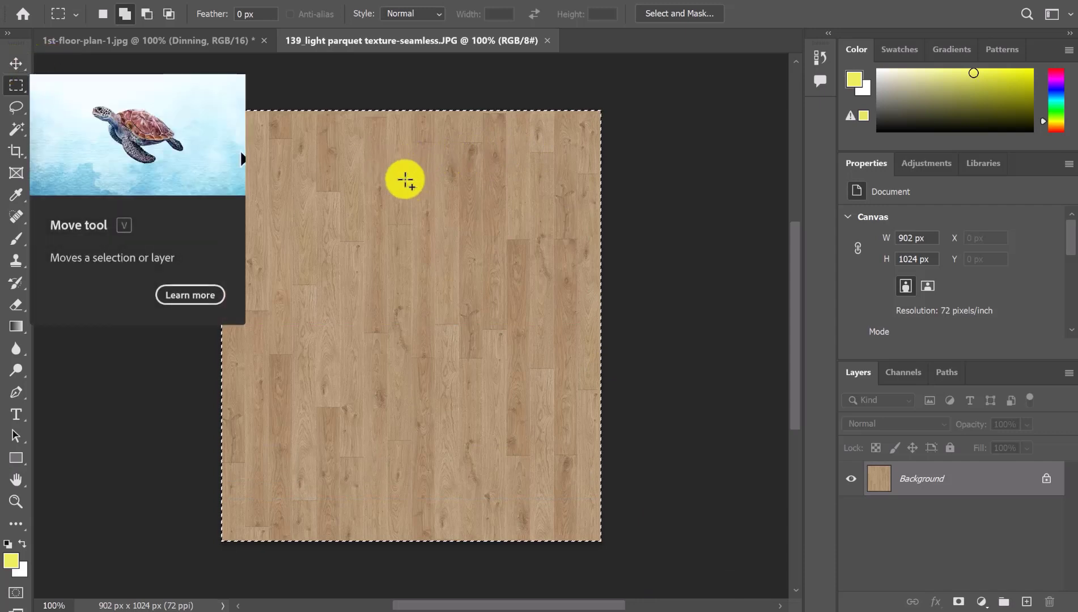
left_click(16, 63)
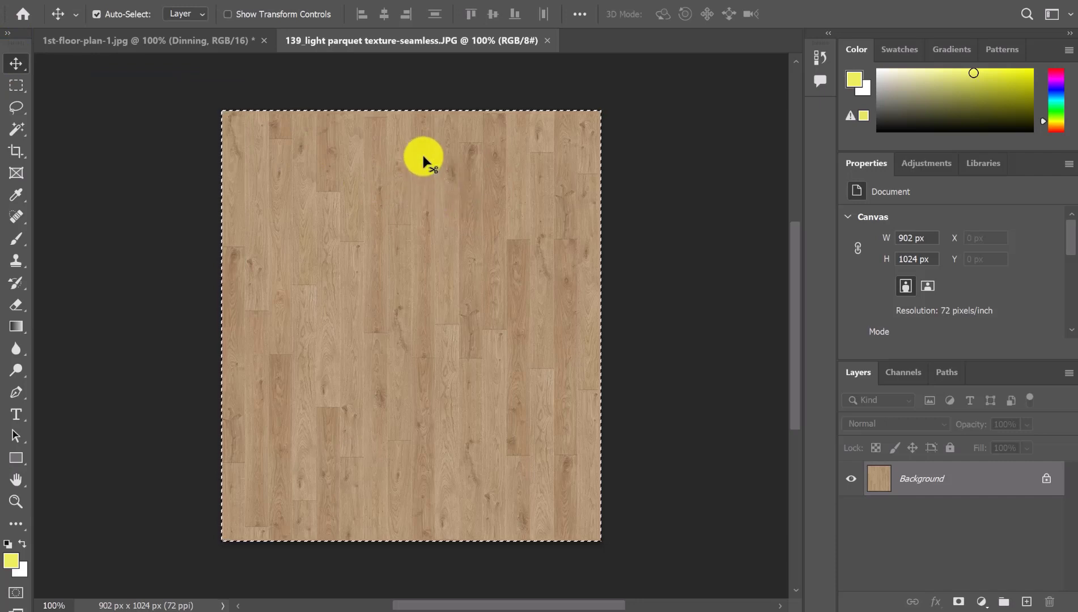
left_click_drag(445, 201, 471, 149)
scroll(574, 321, "down", 1)
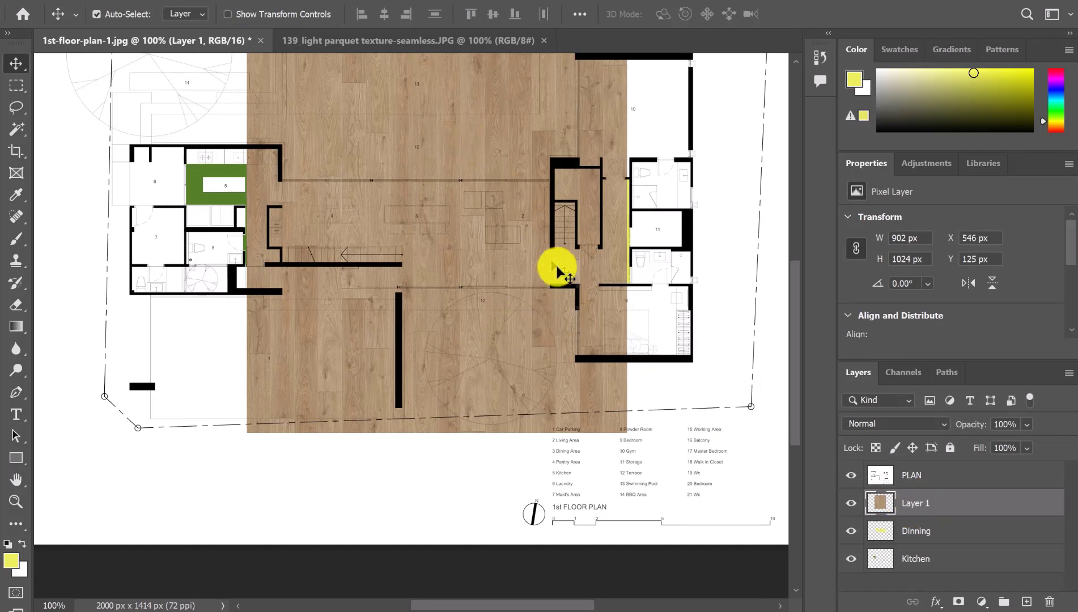
key("ctrl+minus")
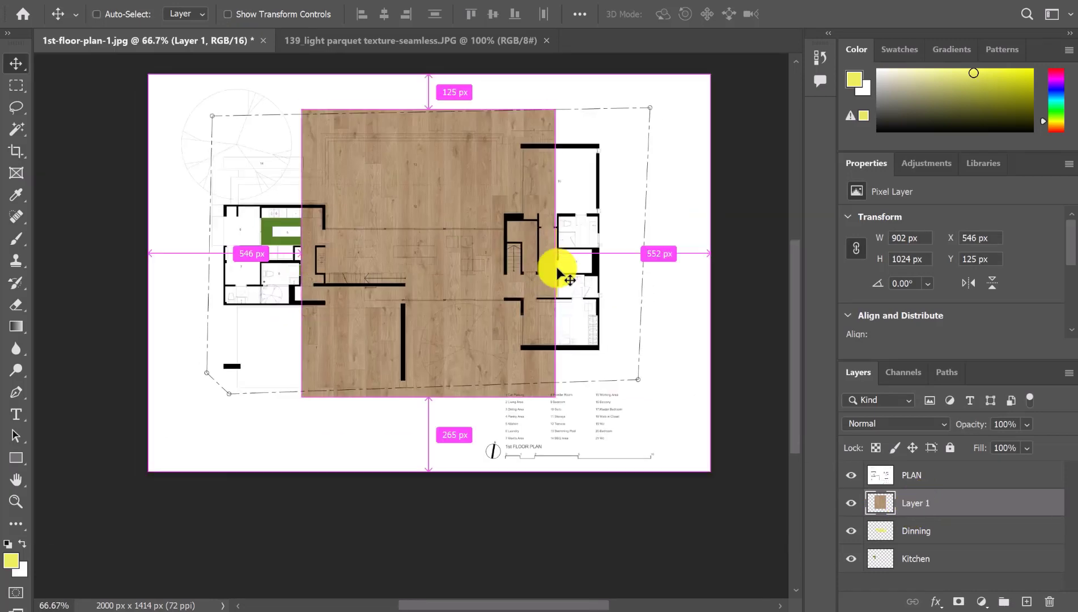
Undo the accidental move of the PLAN layer and fully lock that layer
left_click_drag(452, 190, 428, 269)
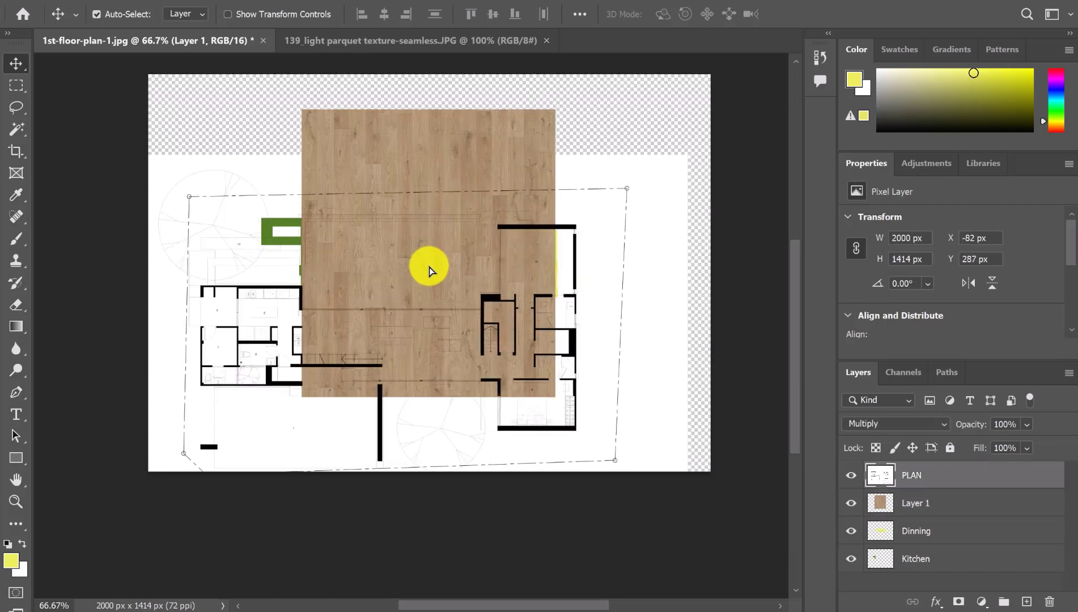
key("ctrl+z")
left_click(955, 500)
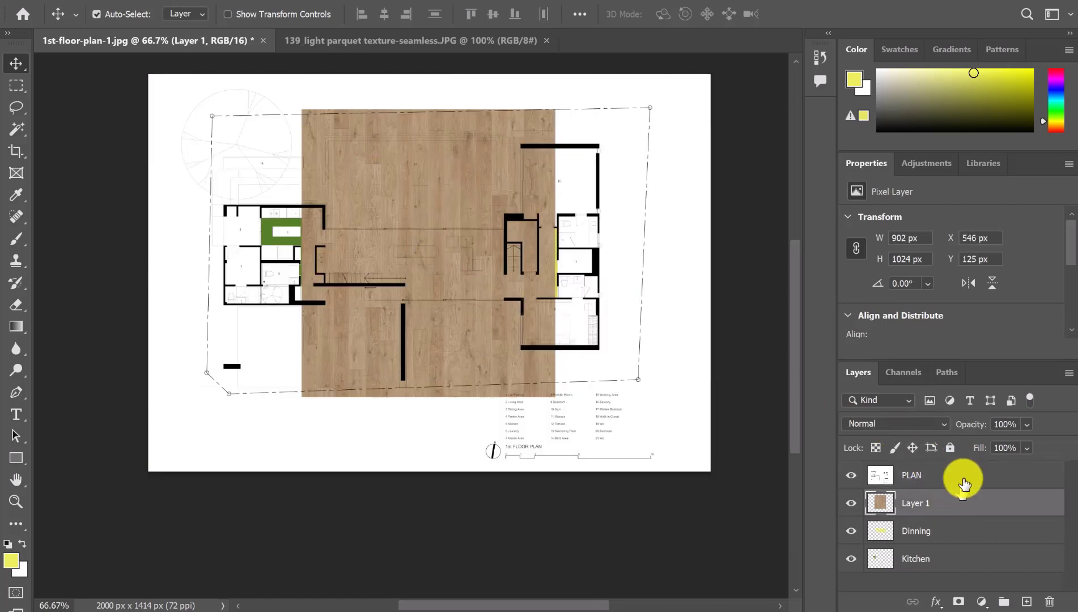
left_click(962, 475)
left_click(950, 448)
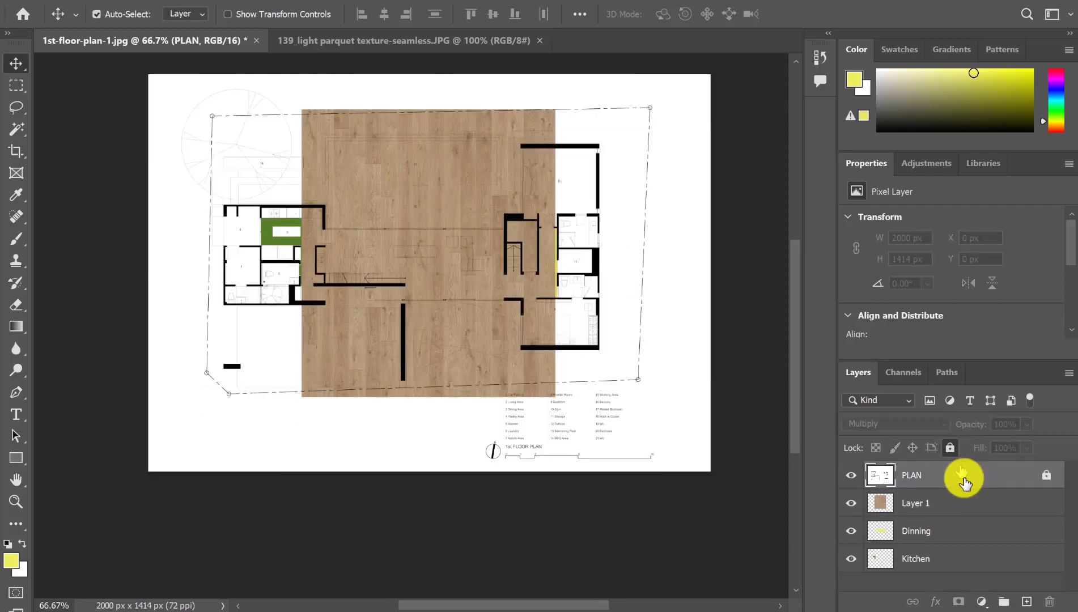
Free-transform the parquet texture on Layer 1, scaling it proportionally to 50% and then to 5%
left_click(963, 503)
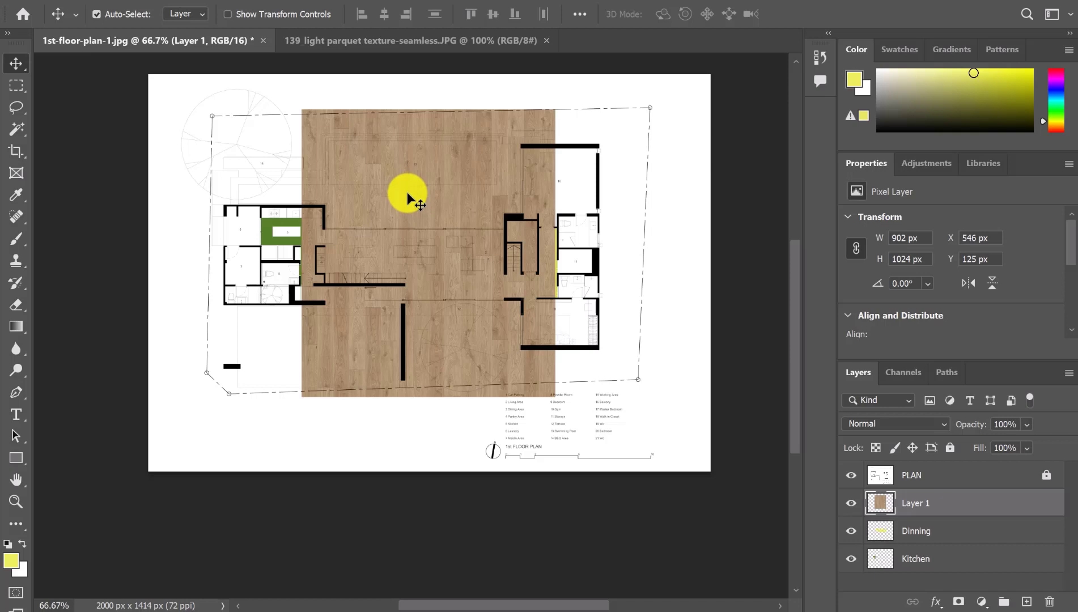
key("ctrl+t")
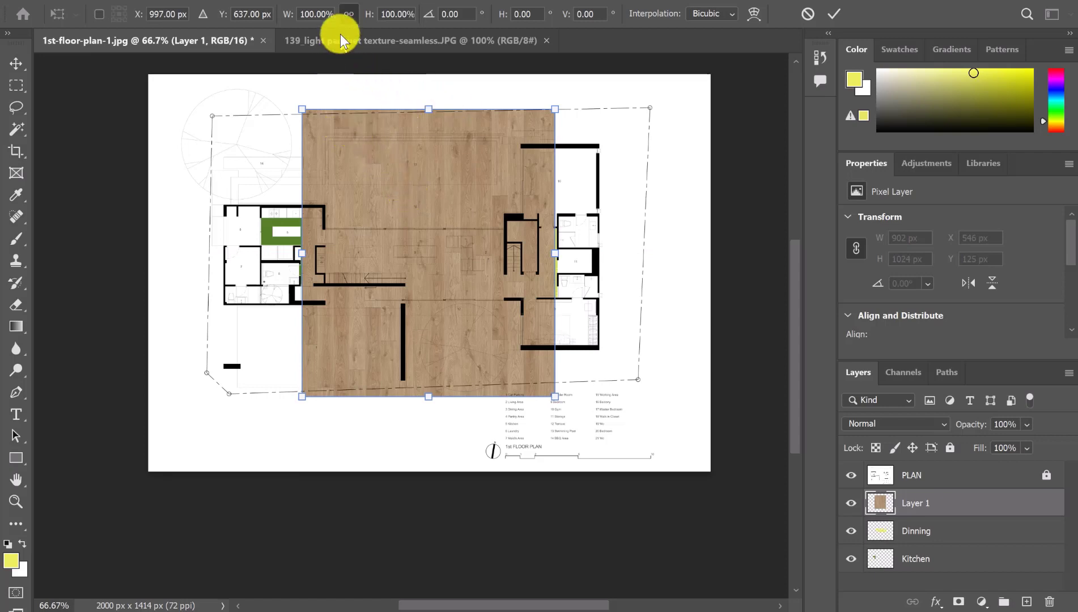
left_click(313, 13)
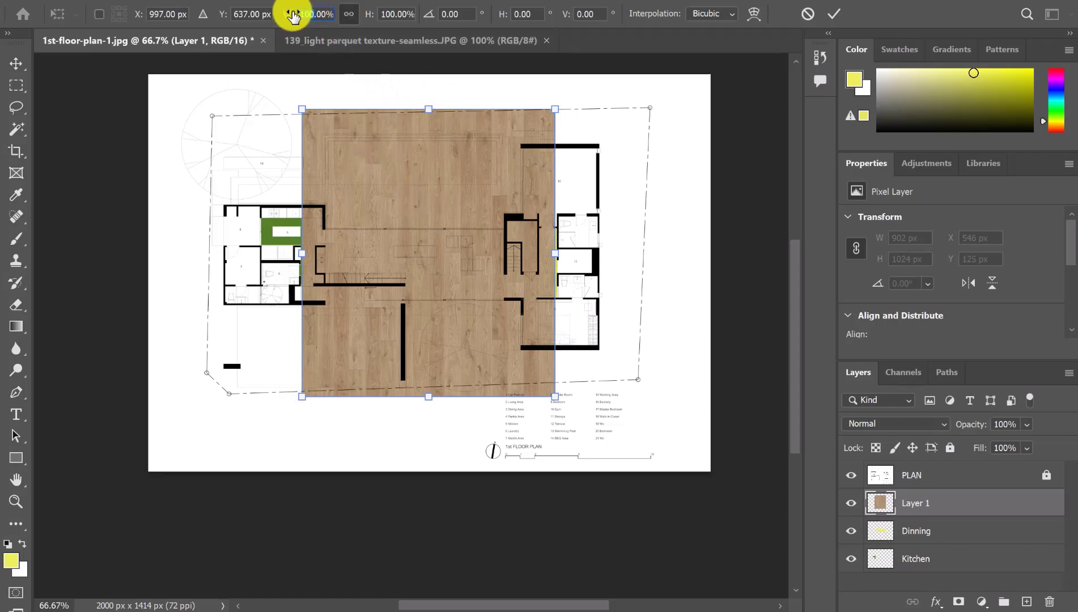
type("50")
key("Return")
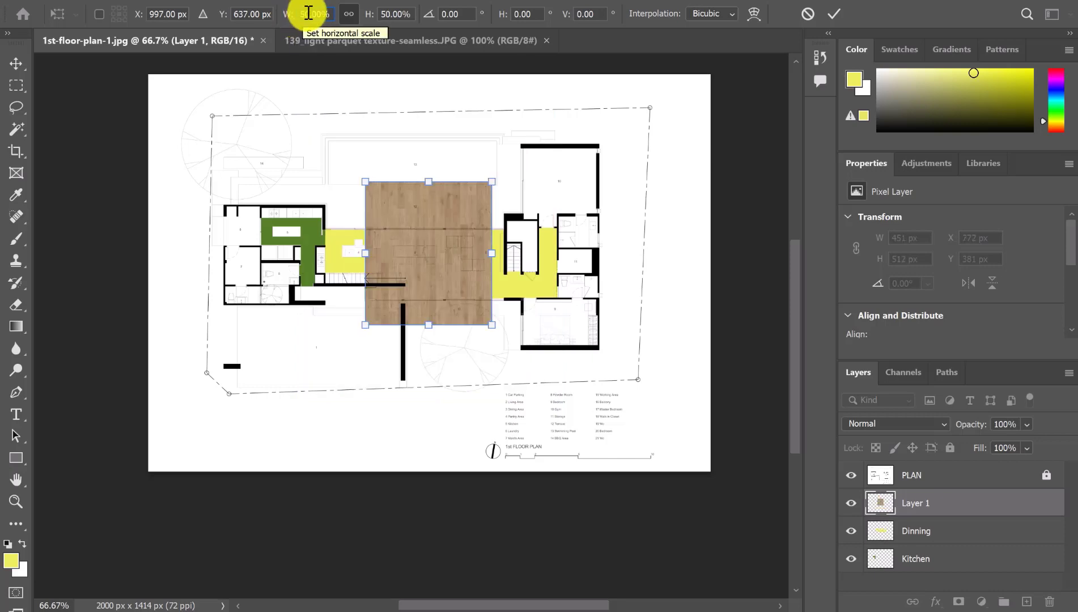
type("5")
key("Return")
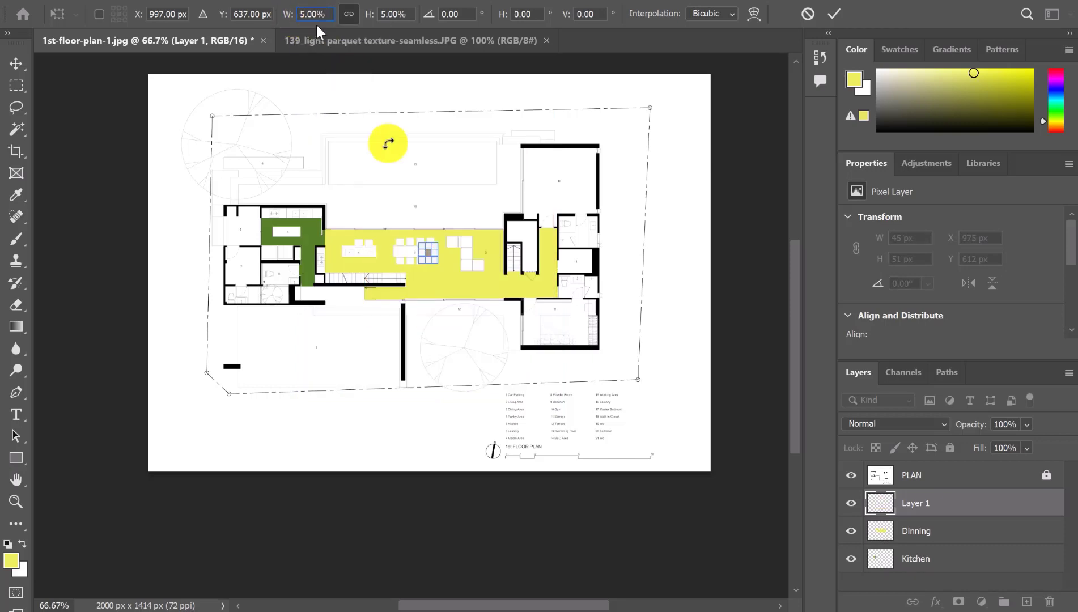
Rescale the parquet texture over the dining area to 10% and then 30%, and apply the transform
key("ctrl+plus")
key("ctrl+plus")
key("ctrl+plus")
key("ctrl+plus")
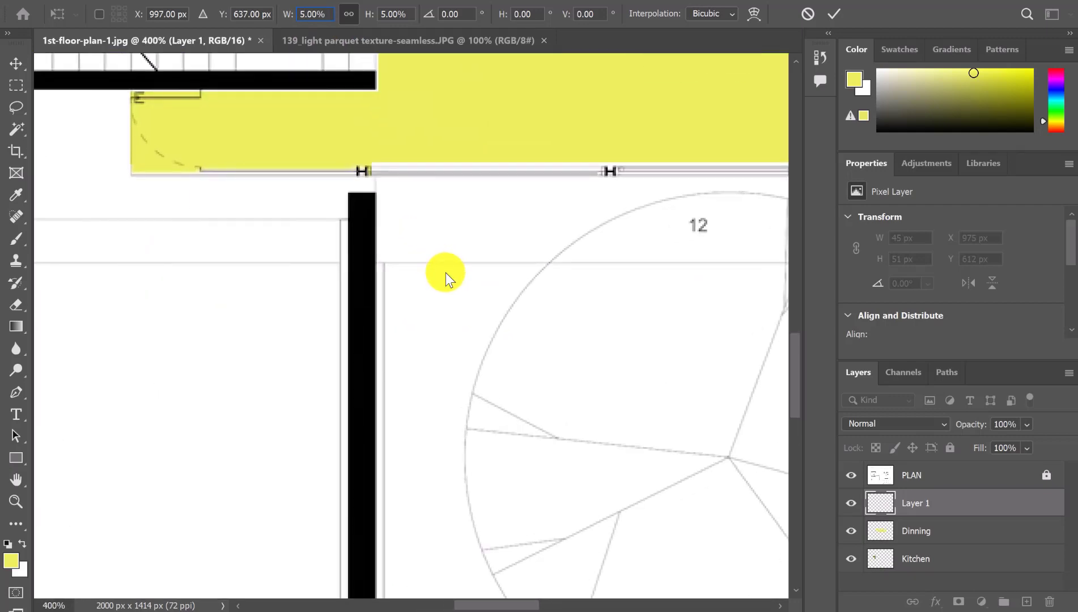
left_click(448, 448)
left_click(629, 259)
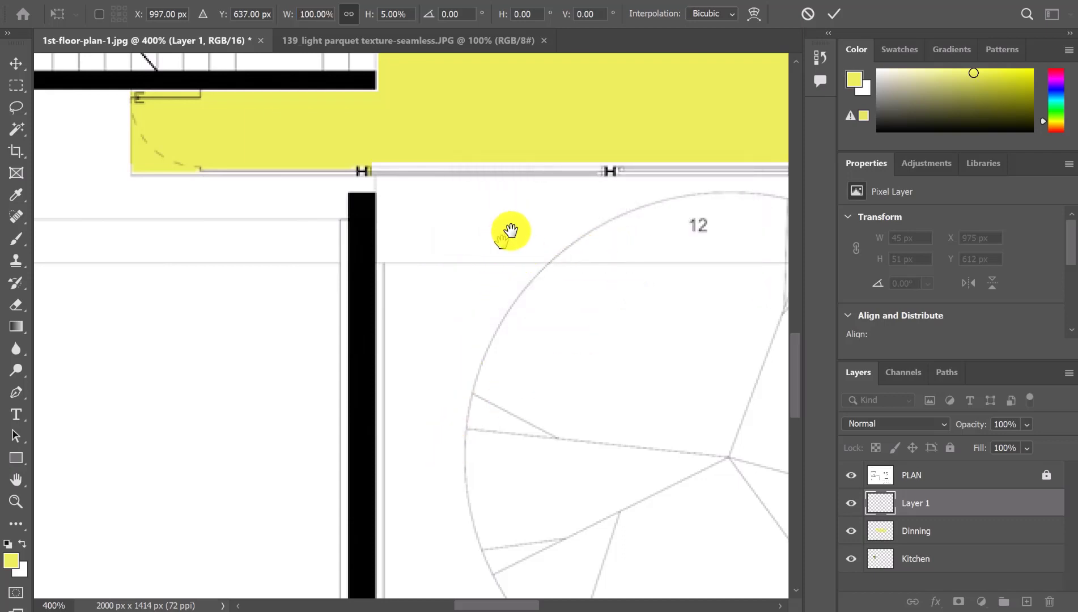
left_click_drag(450, 349, 484, 417)
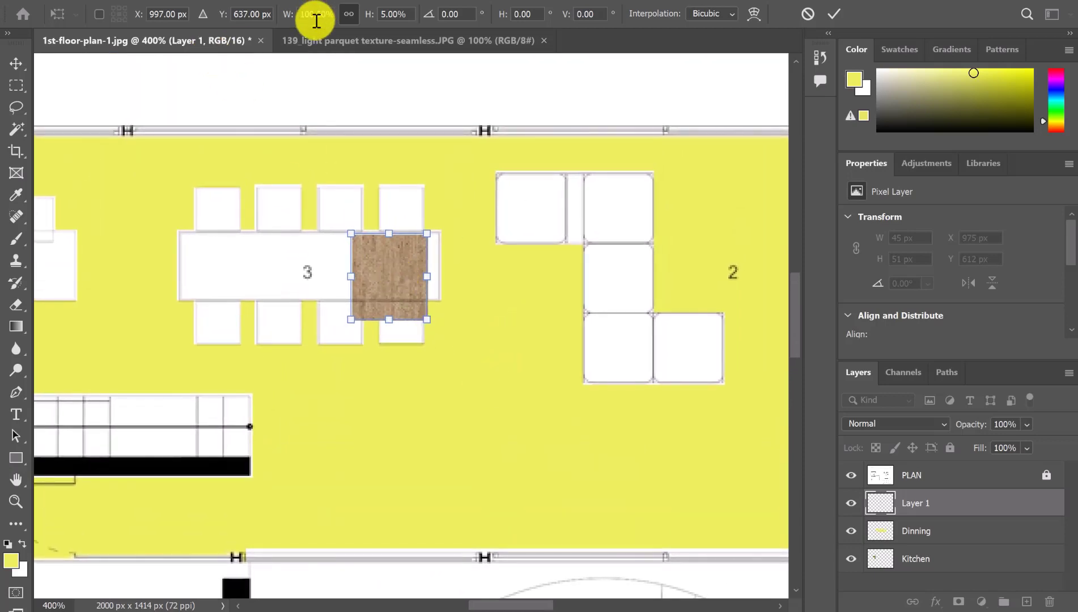
left_click(386, 14)
left_click_drag(378, 15, 374, 20)
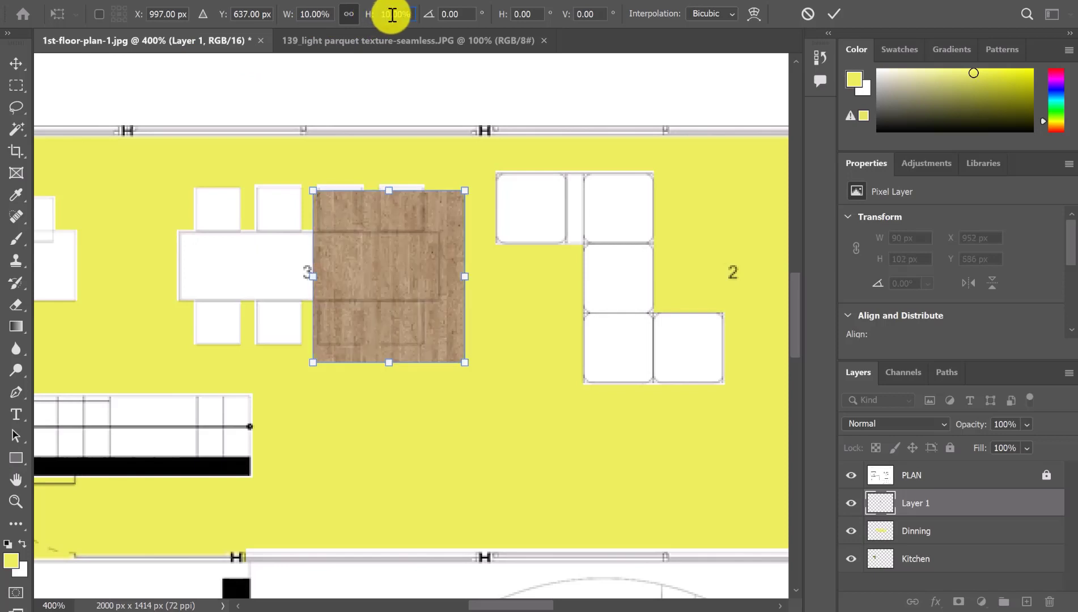
left_click_drag(371, 20, 369, 12)
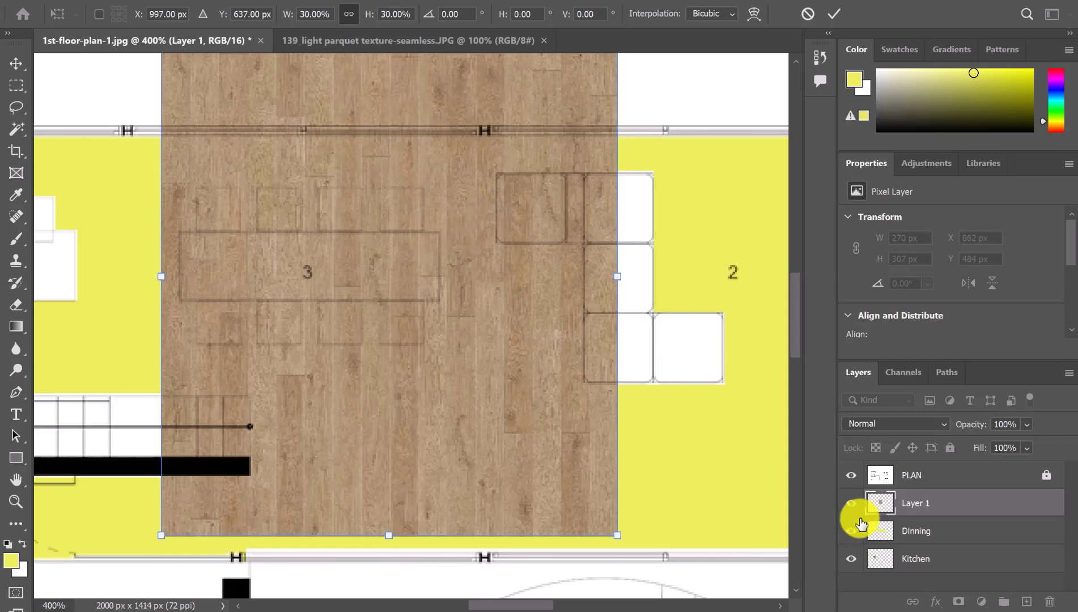
left_click(14, 62)
Load the outline of the parquet texture on Layer 1 as a selection
scroll(409, 317, "down", 1)
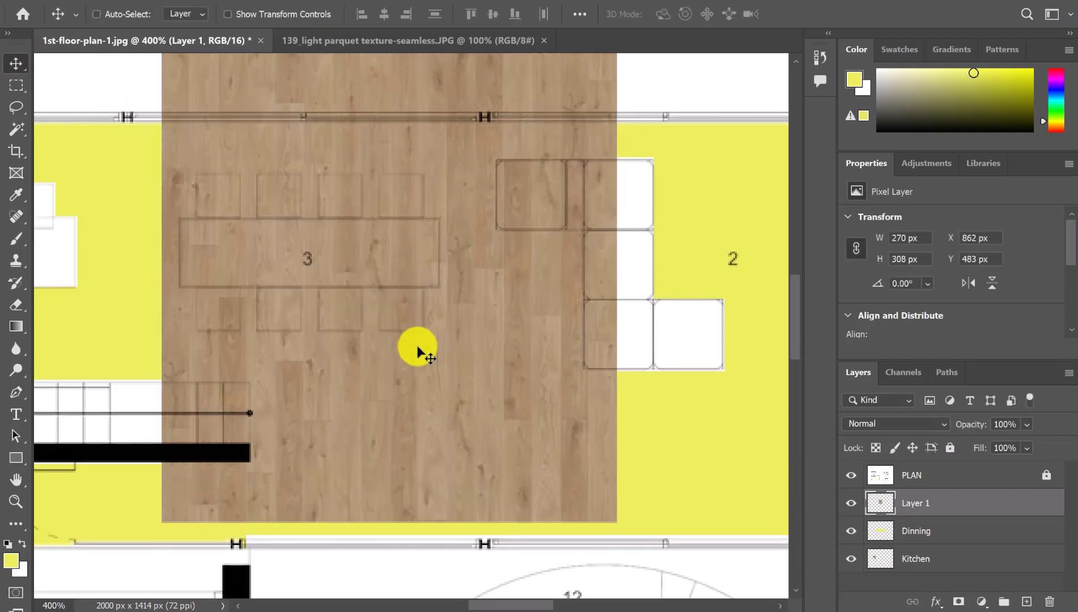
key("ctrl+minus")
key("ctrl+minus")
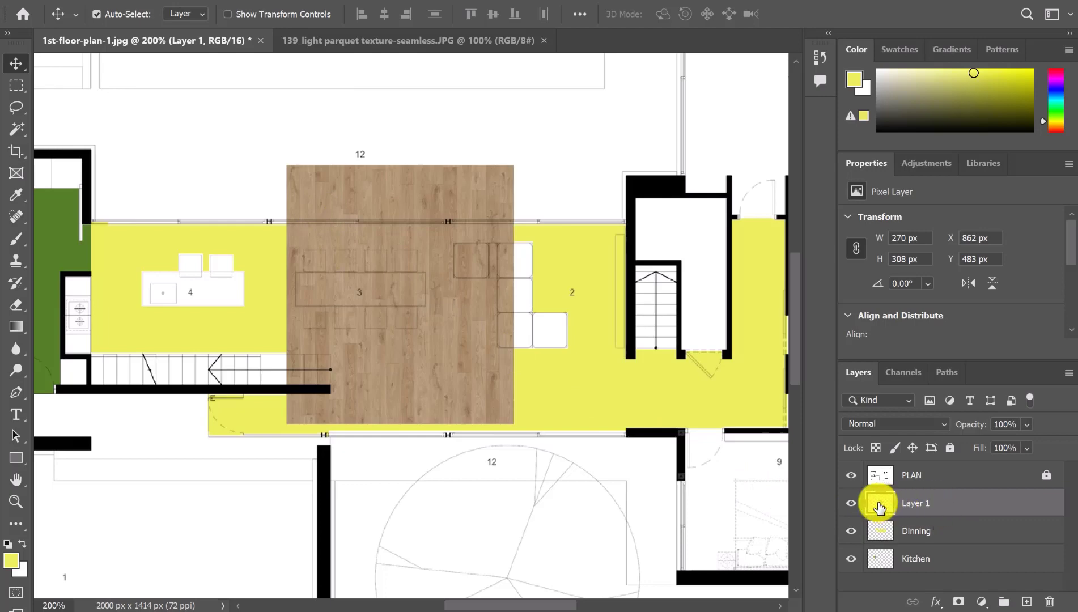
mouse_move(880, 508)
left_mouse_down()
mouse_move(905, 507)
mouse_move(885, 508)
left_mouse_up()
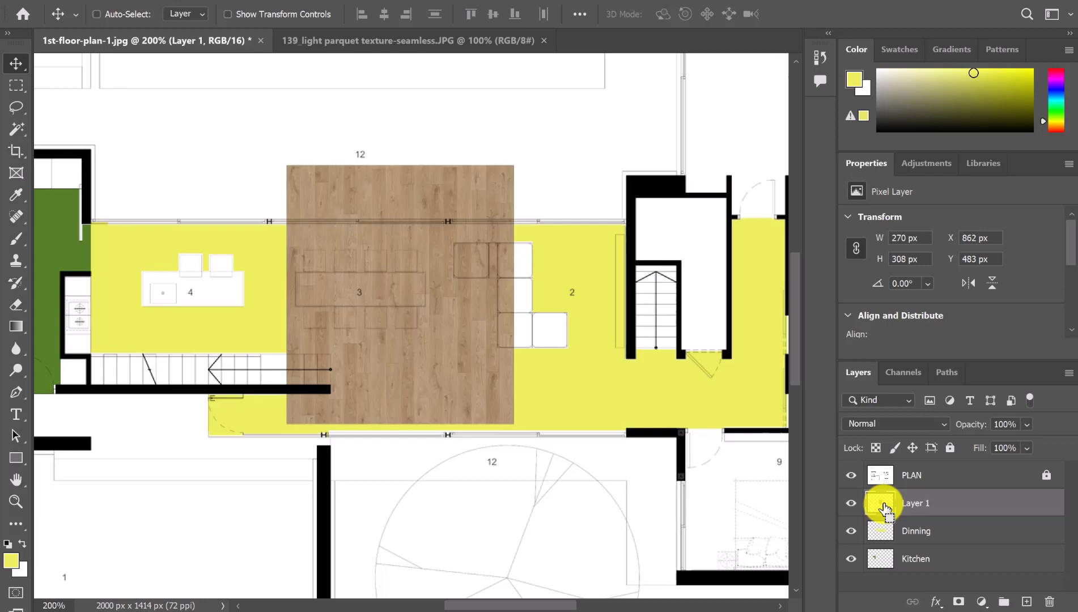
left_click(883, 504, "ctrl")
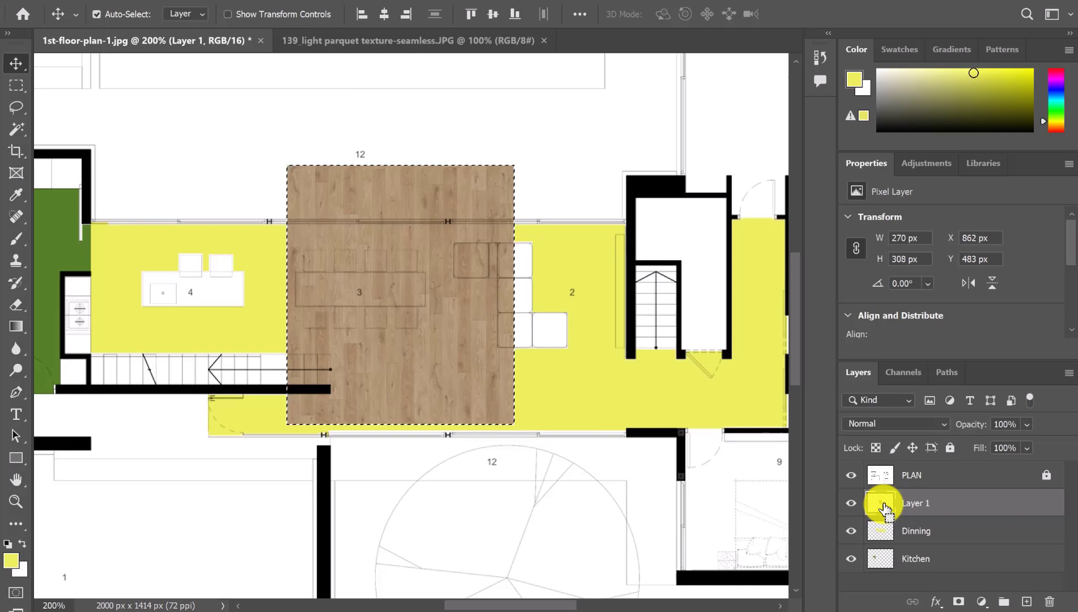
left_click(293, 176)
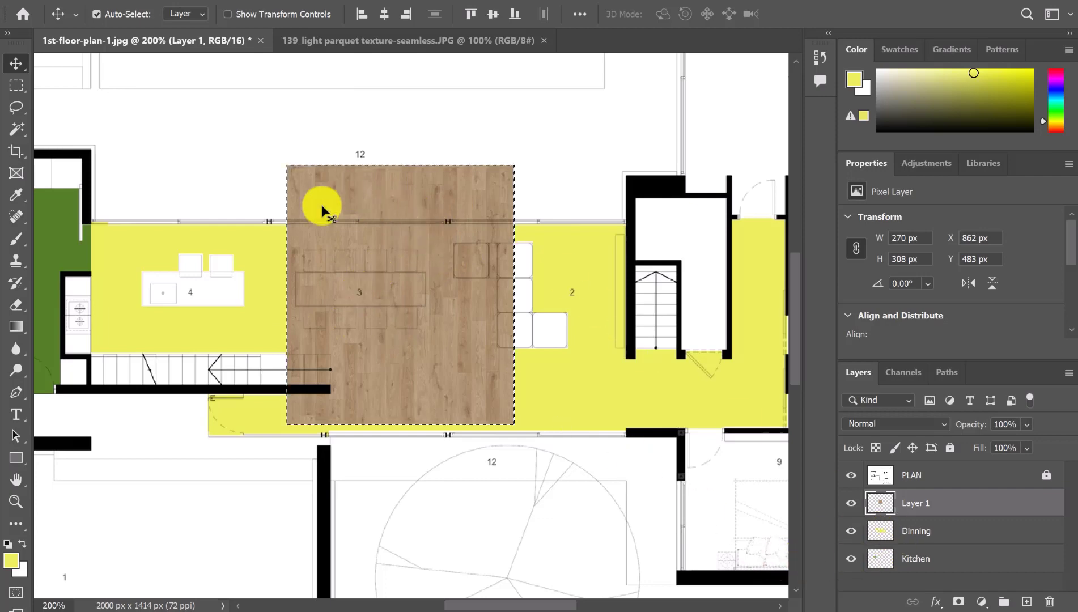
left_click(95, 1)
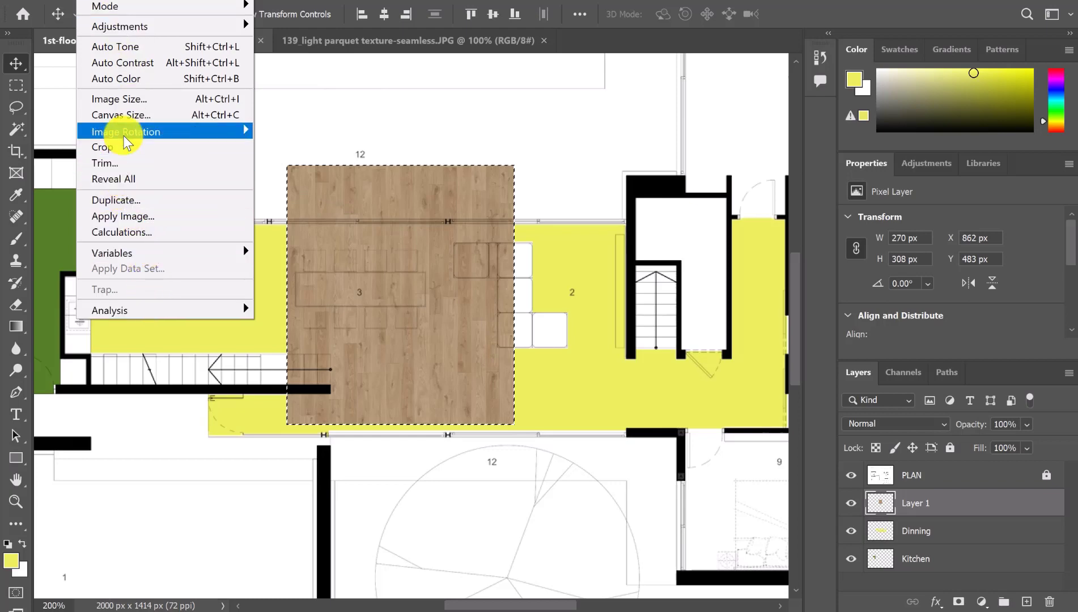
mouse_move(120, 131)
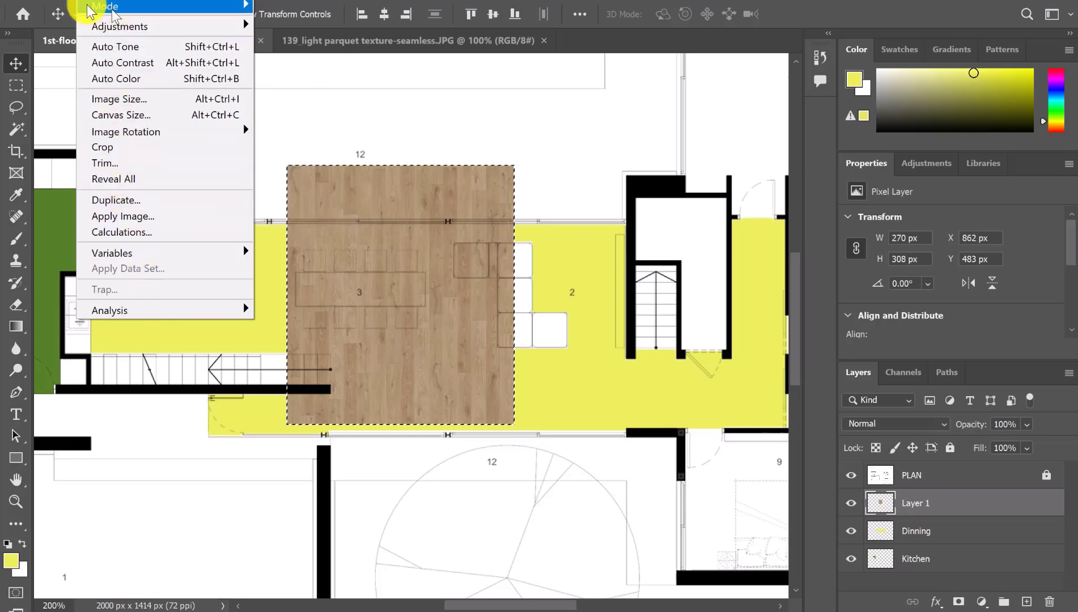
mouse_move(62, 1)
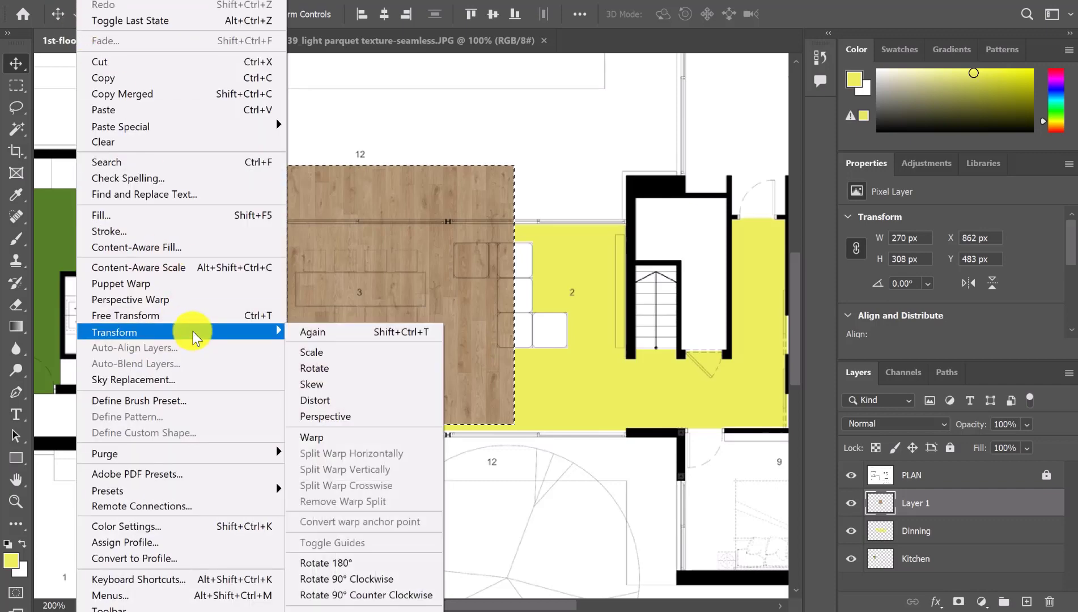
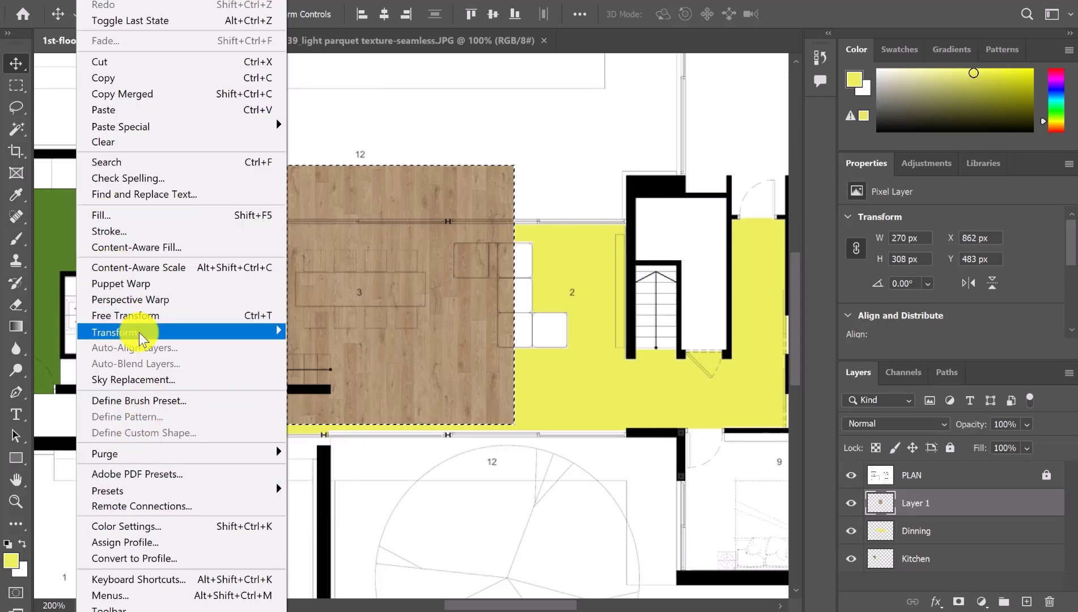
left_click(145, 406)
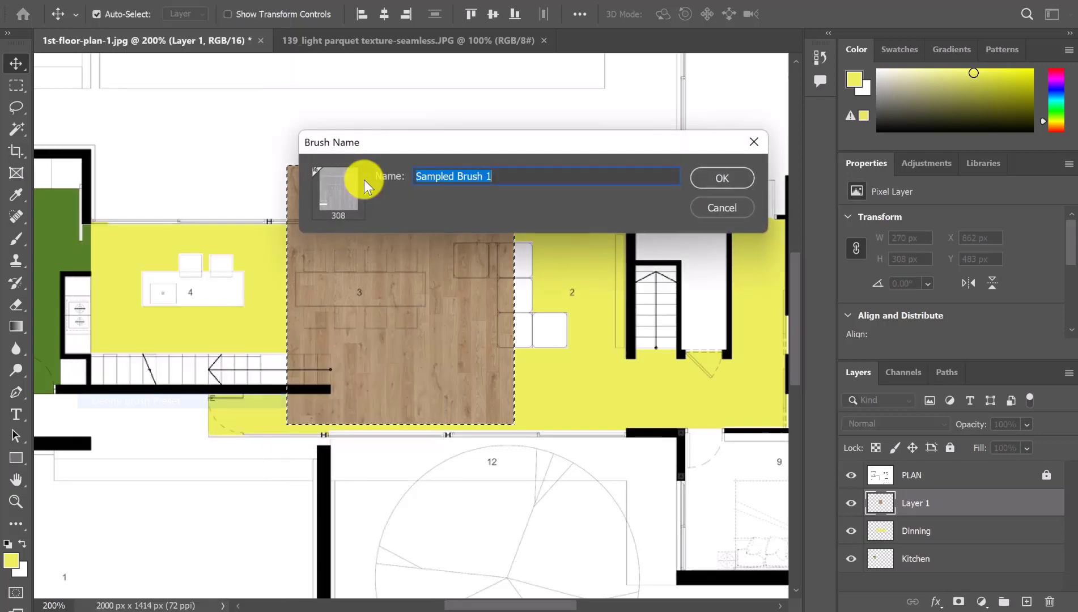
left_click(723, 209)
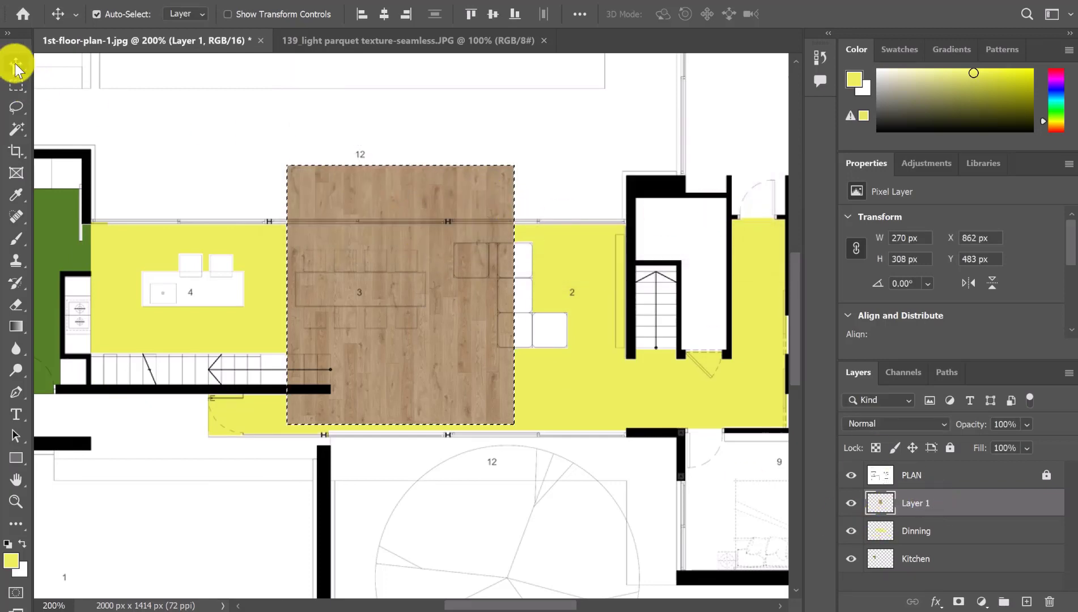
Switch to the light parquet texture document and check whether the Define Pattern command is available there
left_click(355, 41)
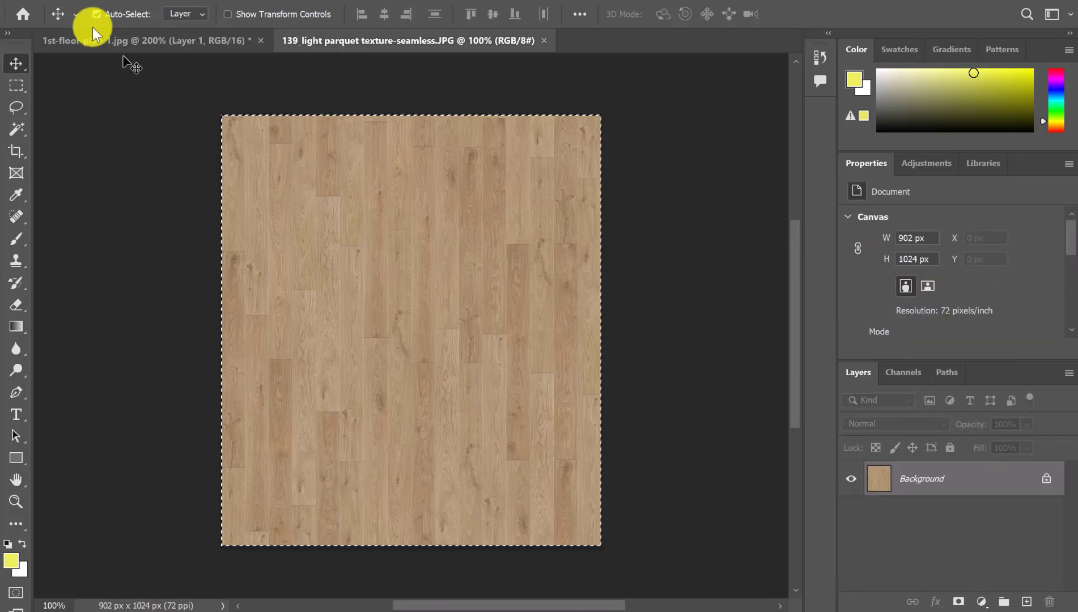
left_click(57, 1)
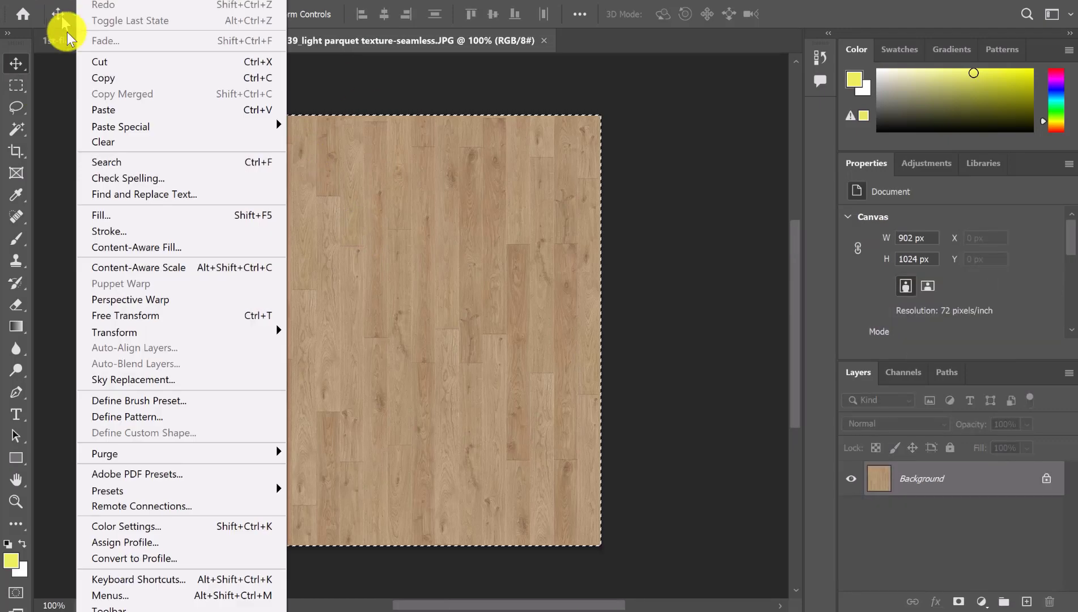
left_click(208, 316)
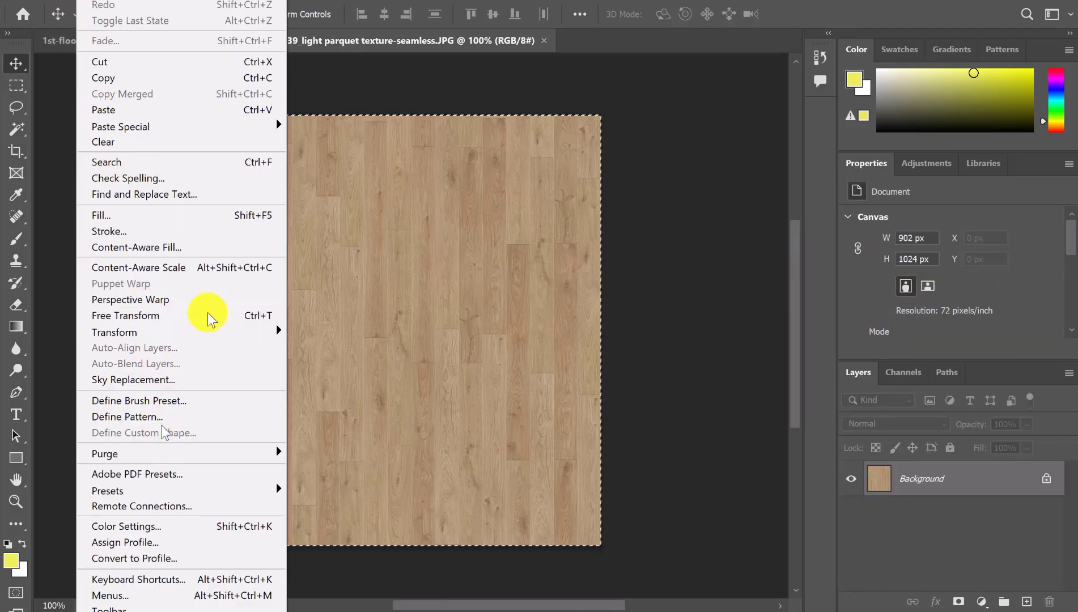
left_click(420, 101)
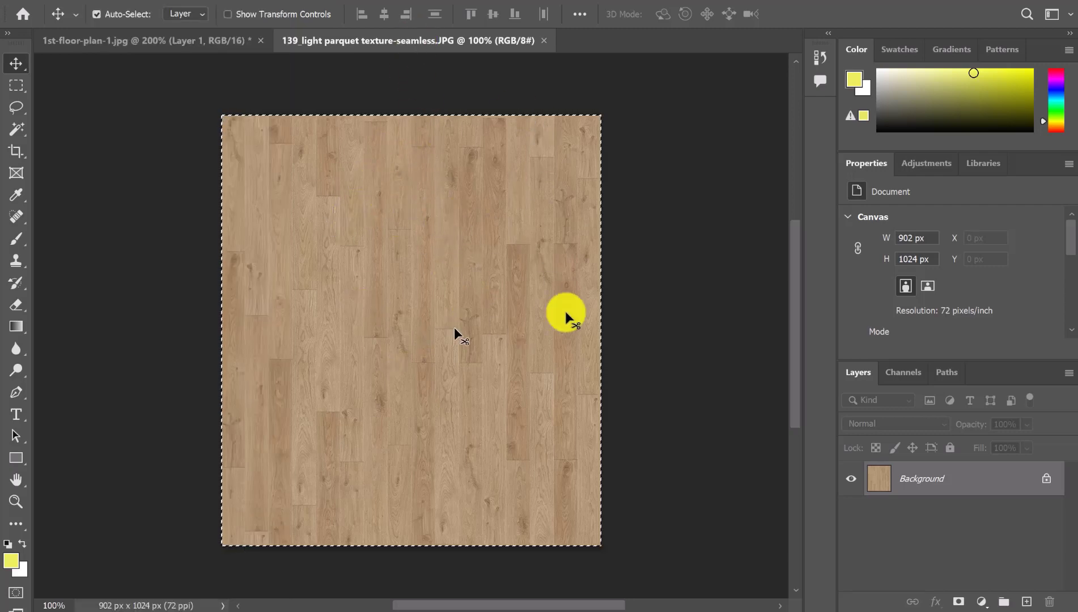
Define the selected light parquet texture as a pattern named Floor Wood 1
left_click(59, 1)
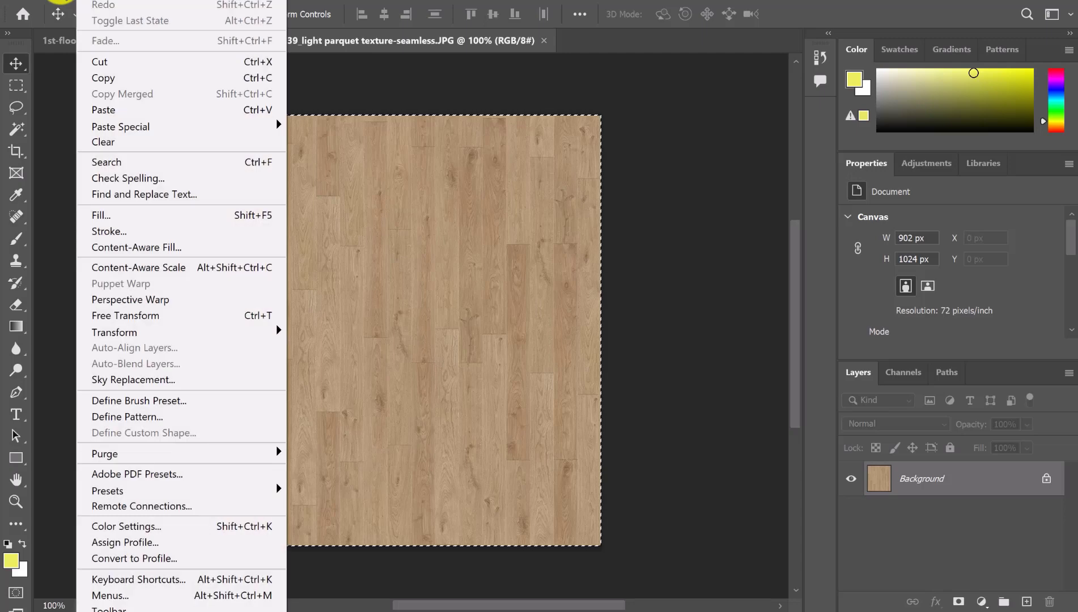
left_click(131, 418)
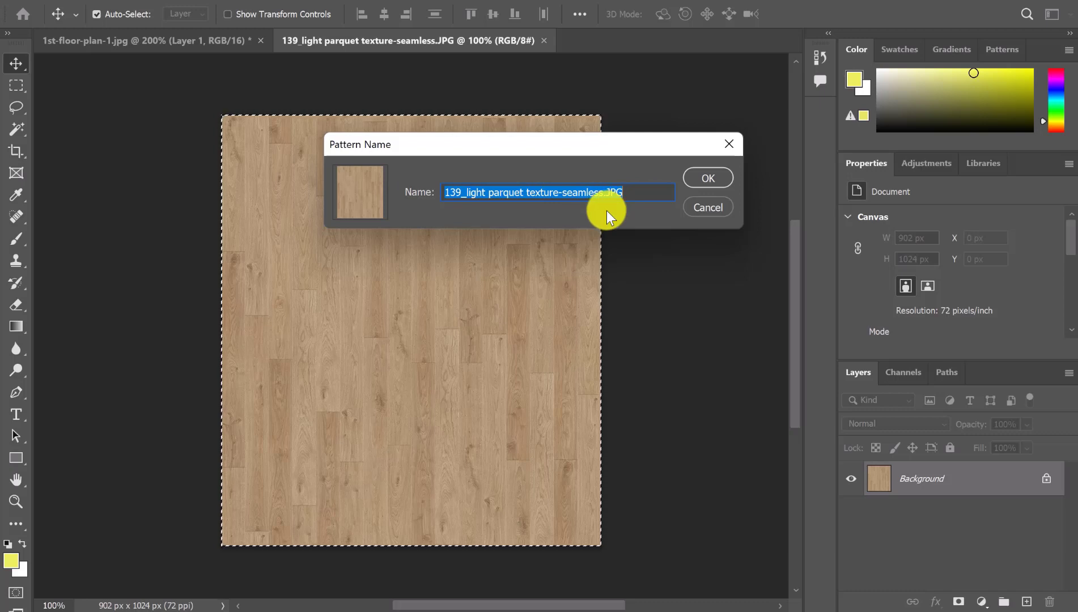
type("F")
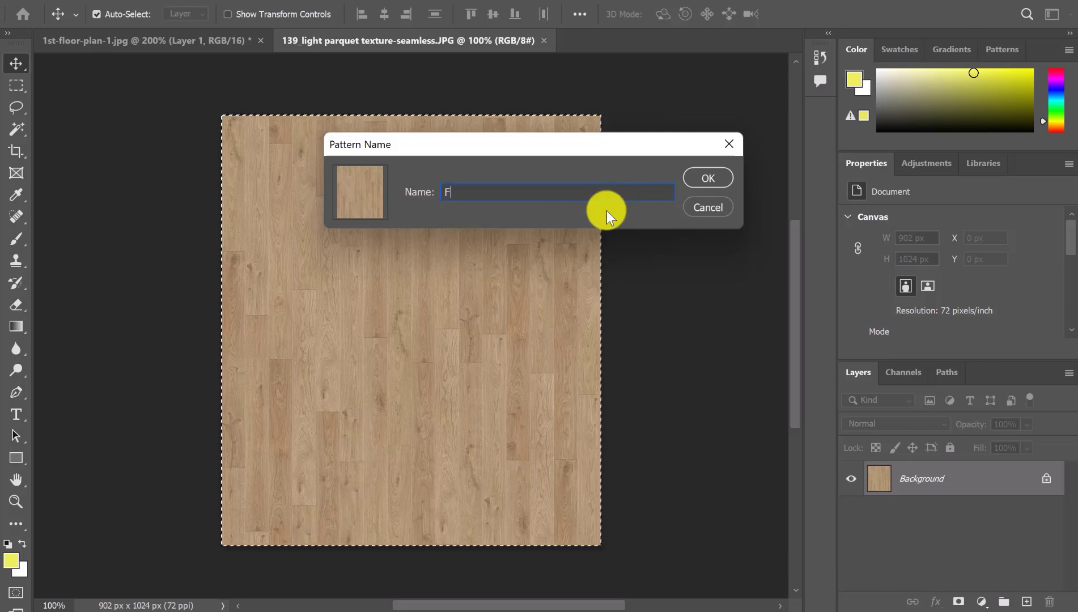
type("loor")
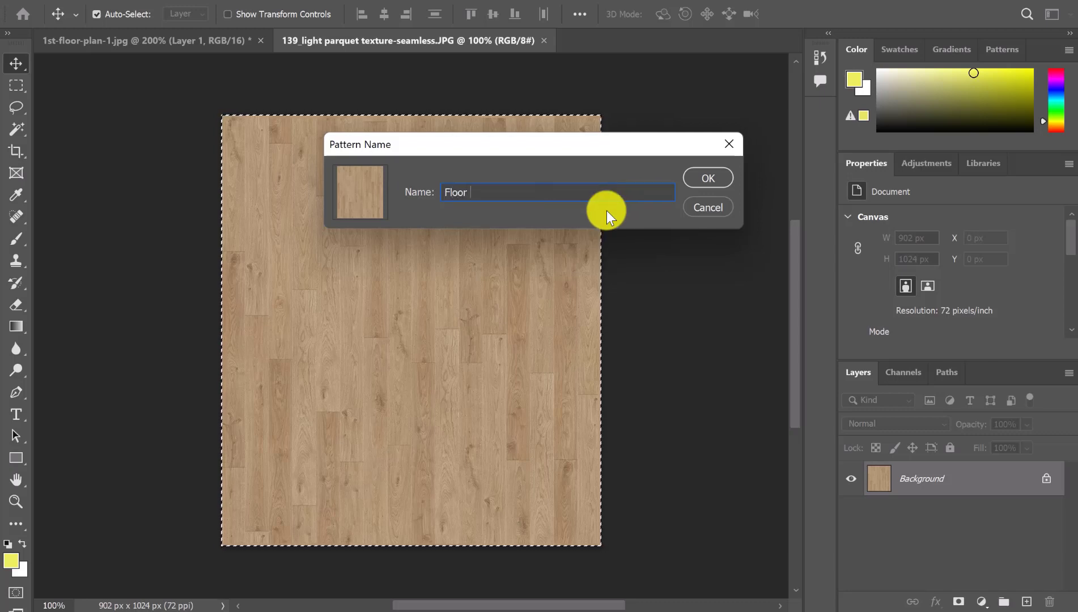
type(" Wood ")
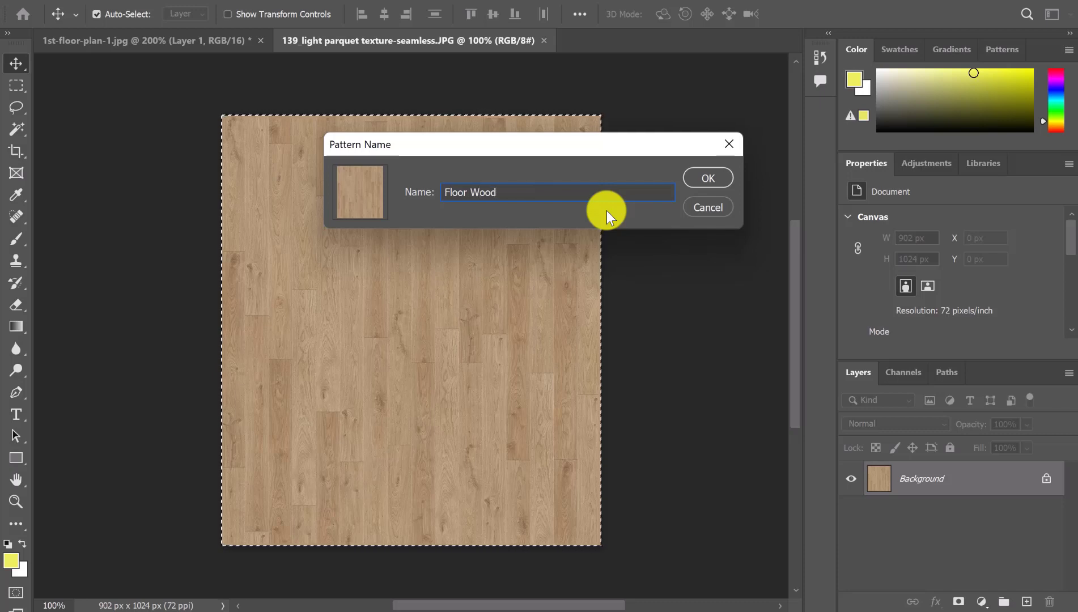
type("1")
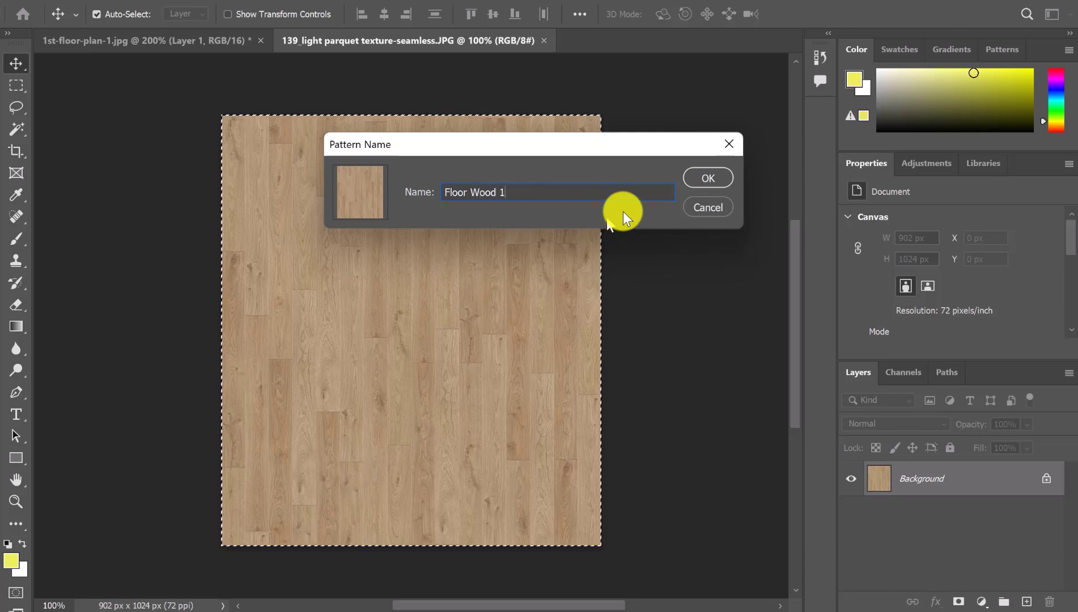
left_click(703, 179)
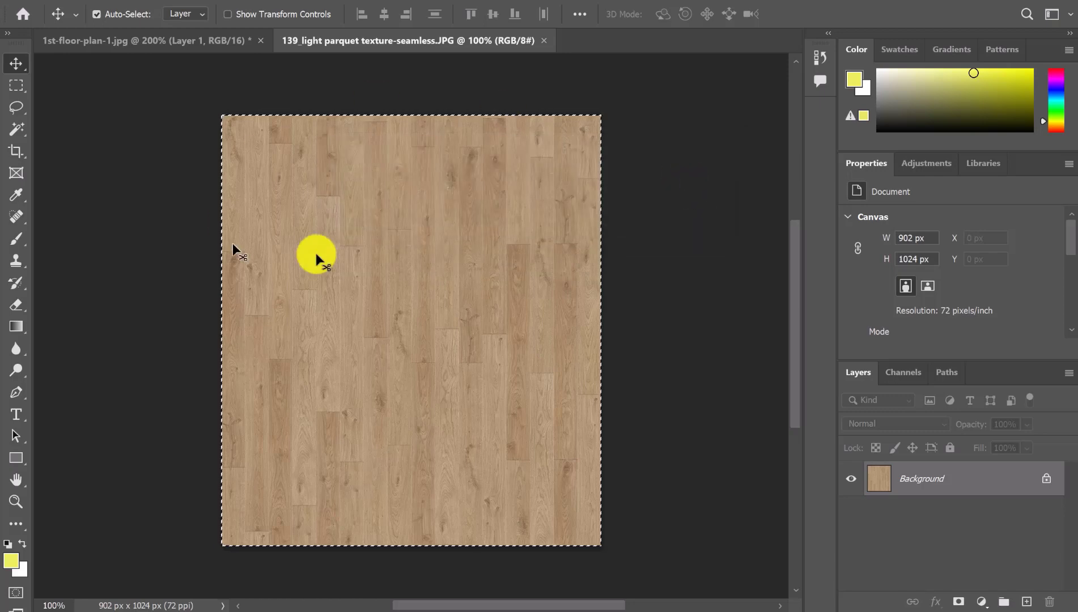
Return to the first-floor plan, delete the parquet texture on Layer 1, and clear the remaining selection
left_click_drag(261, 174, 470, 262)
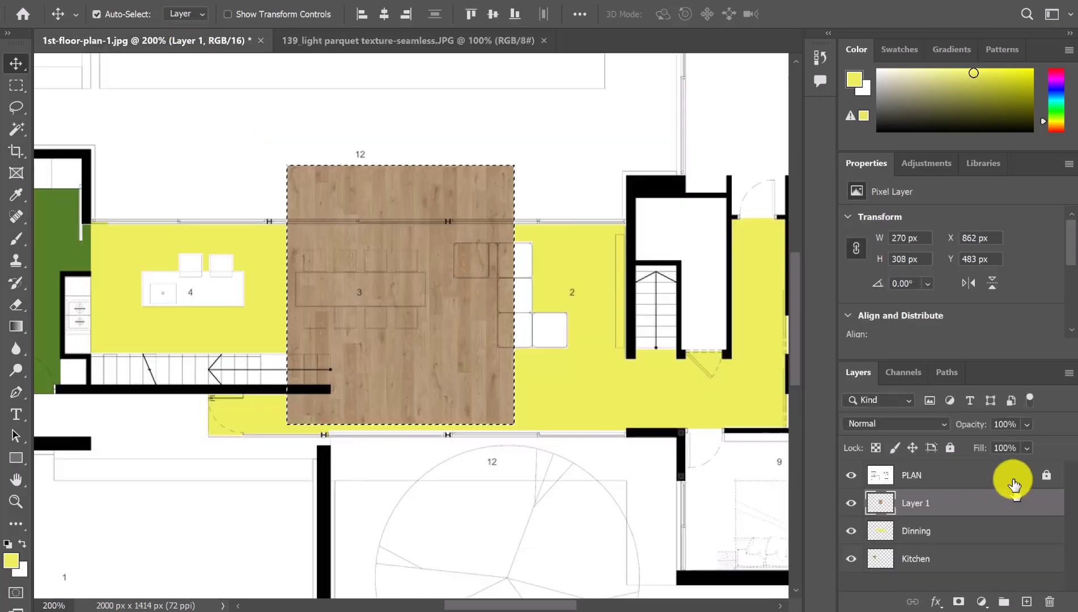
left_click(1049, 601)
left_click(563, 248)
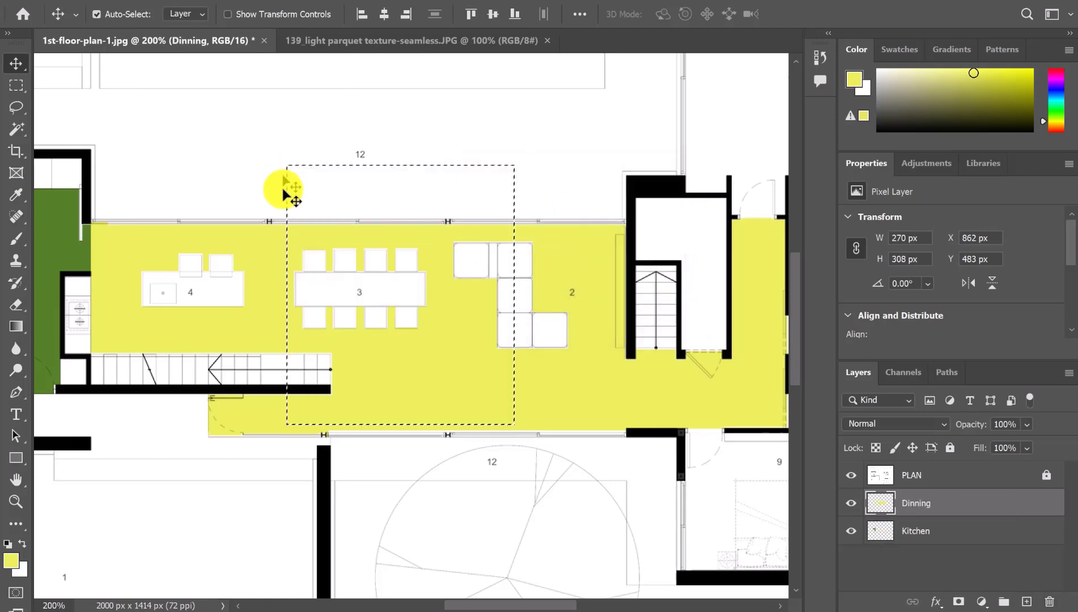
key("ctrl+d")
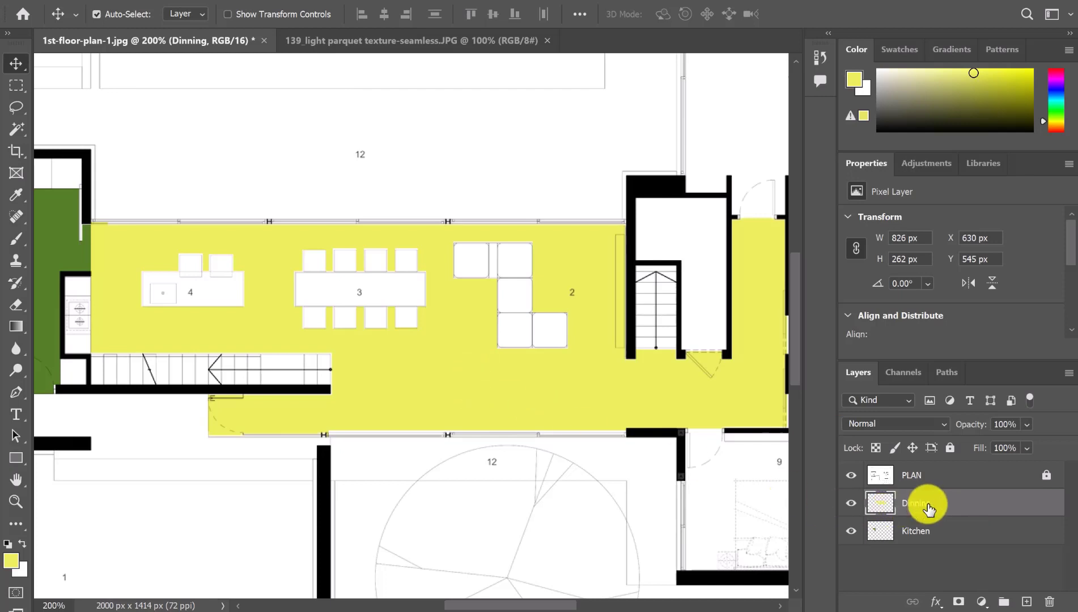
right_click(958, 505)
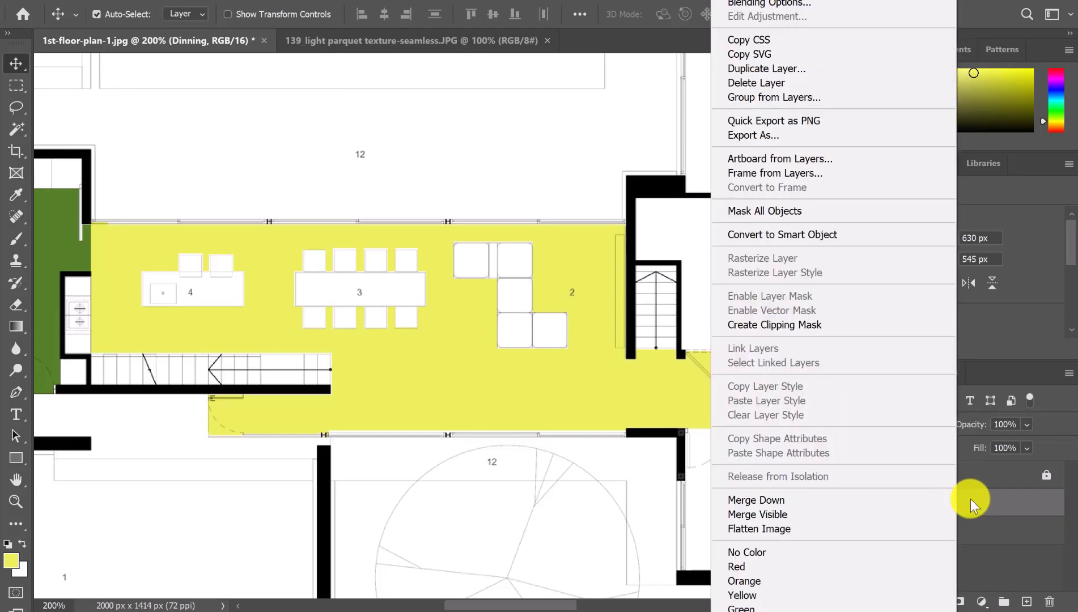
left_click(971, 499)
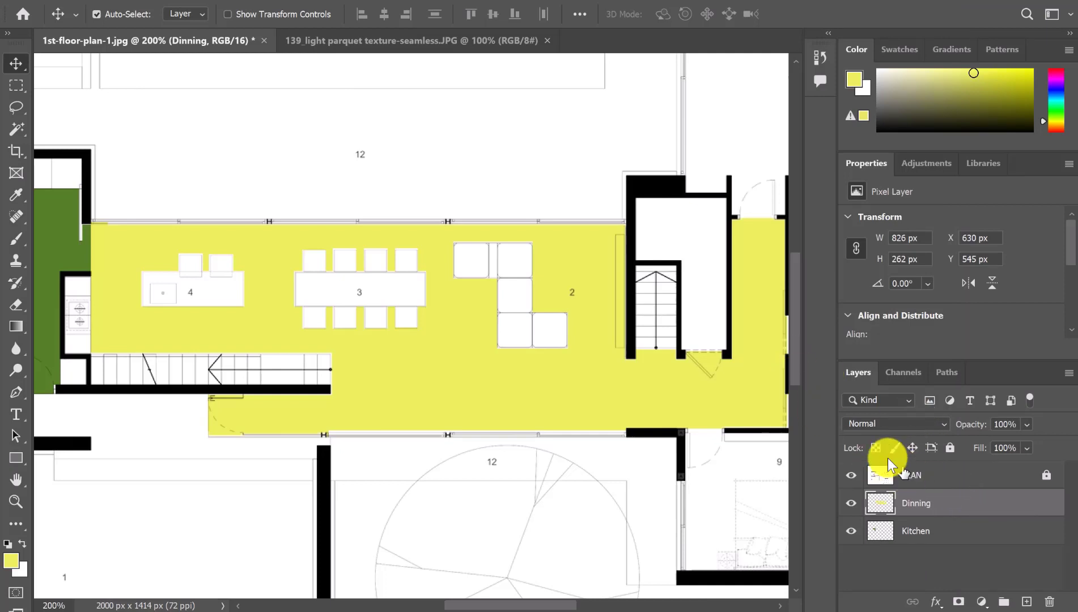
right_click(879, 506)
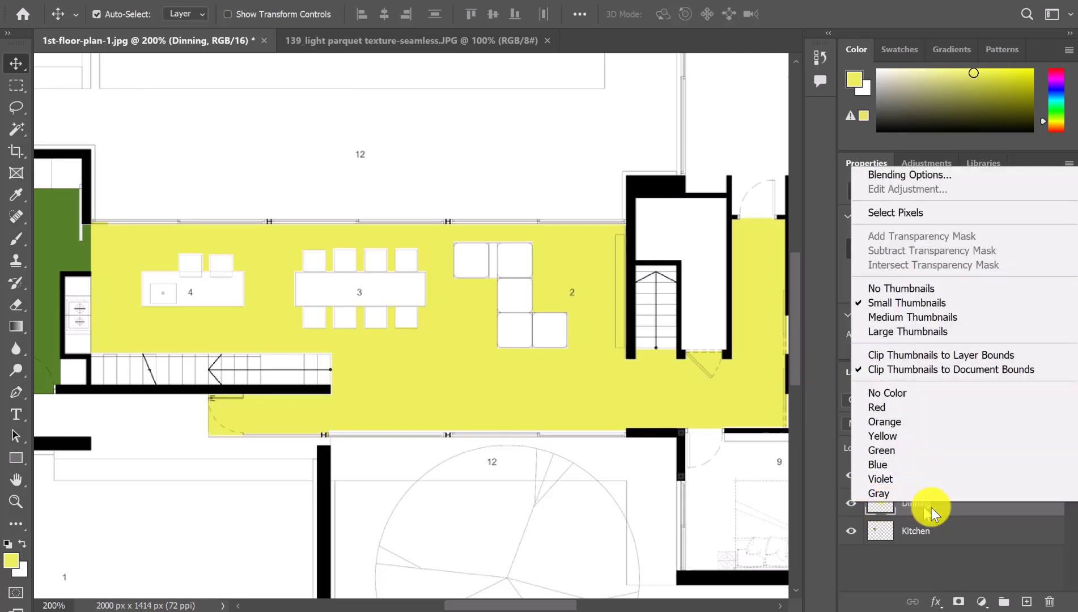
left_click(968, 525)
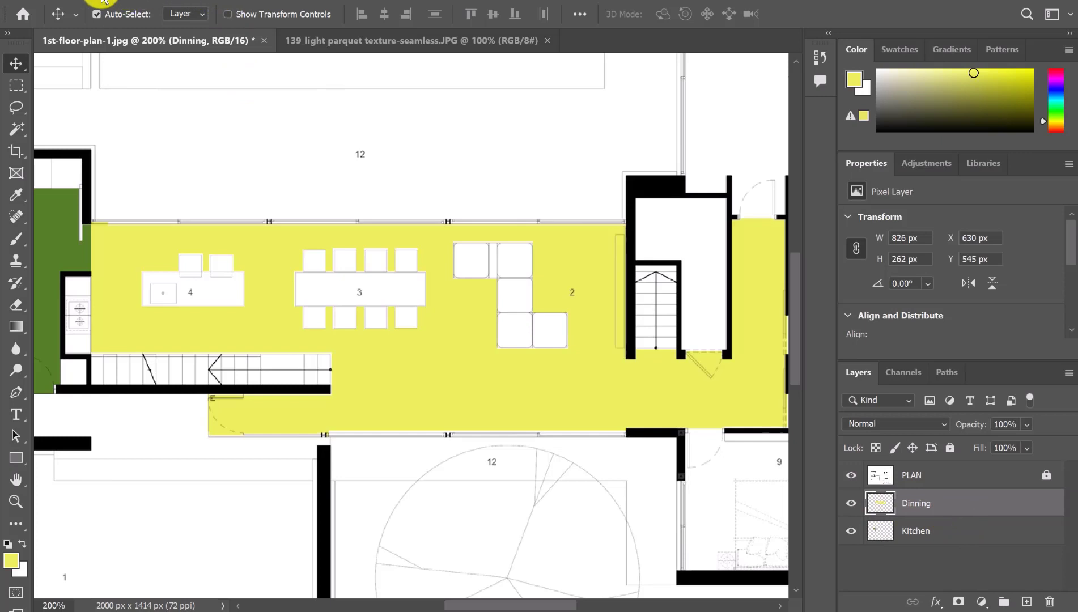
left_click(361, 2)
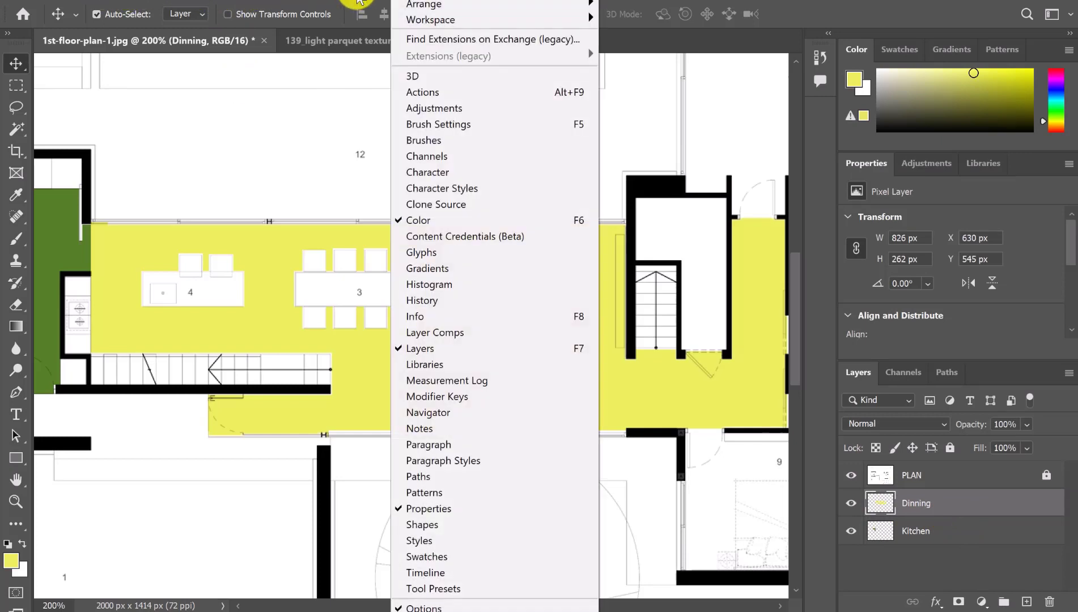
left_click(359, 2)
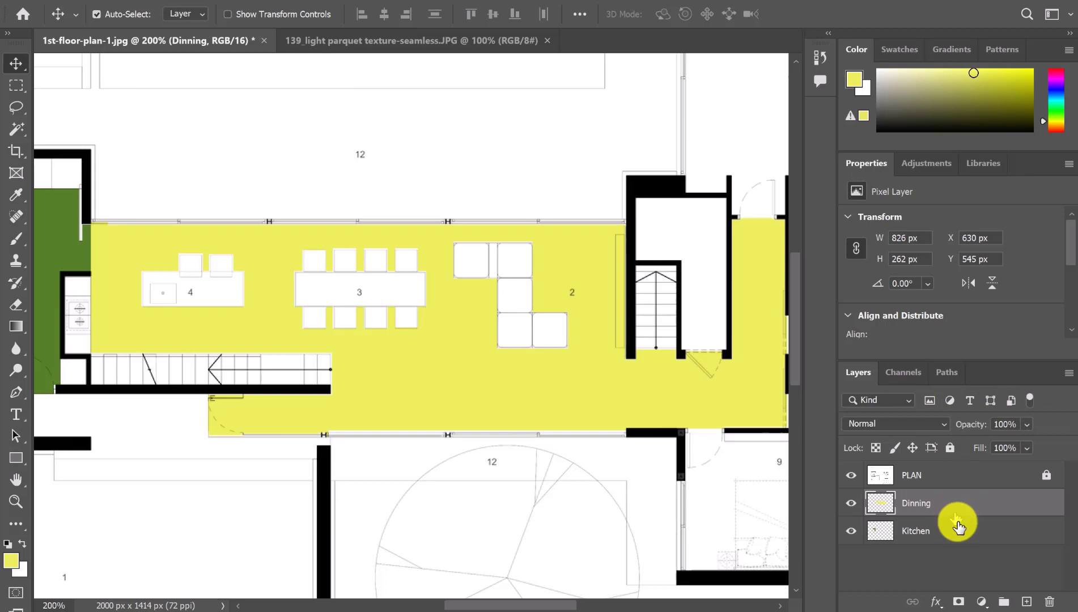
left_click(984, 603)
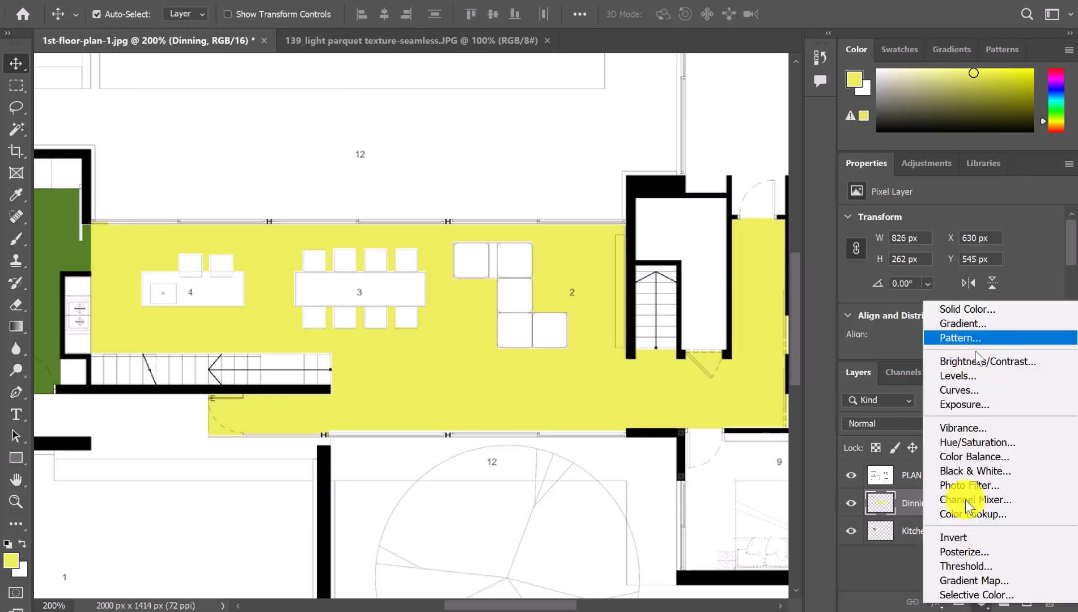
left_click(982, 604)
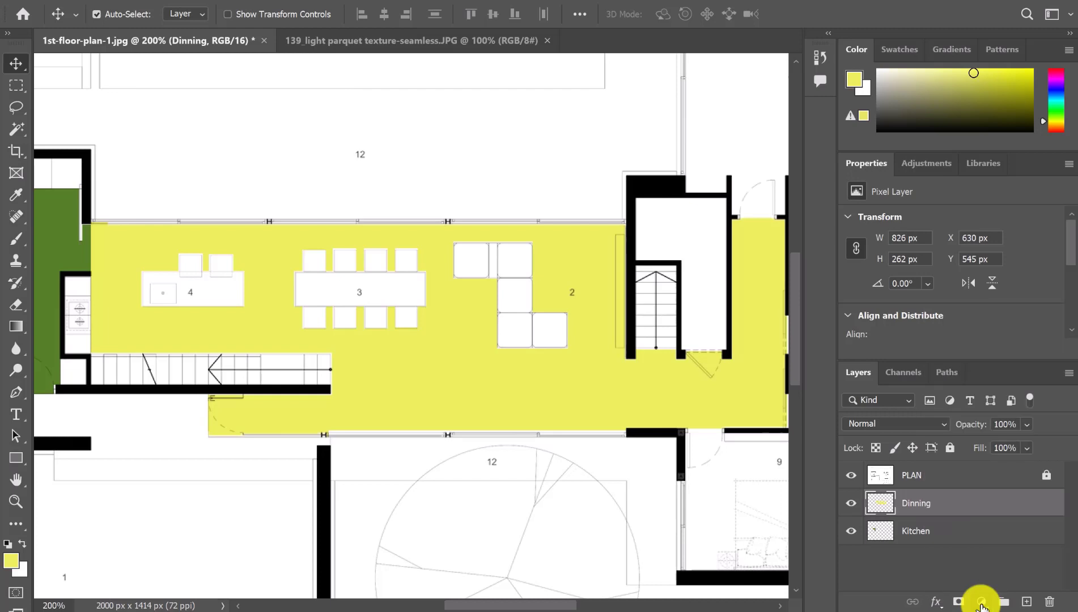
left_click(983, 602)
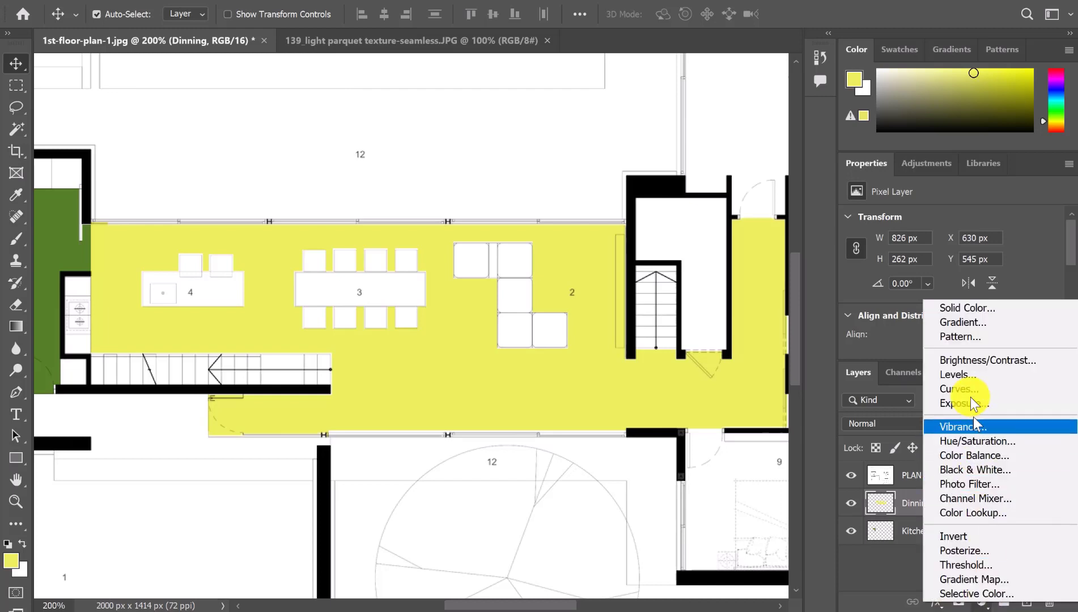
left_click(961, 337)
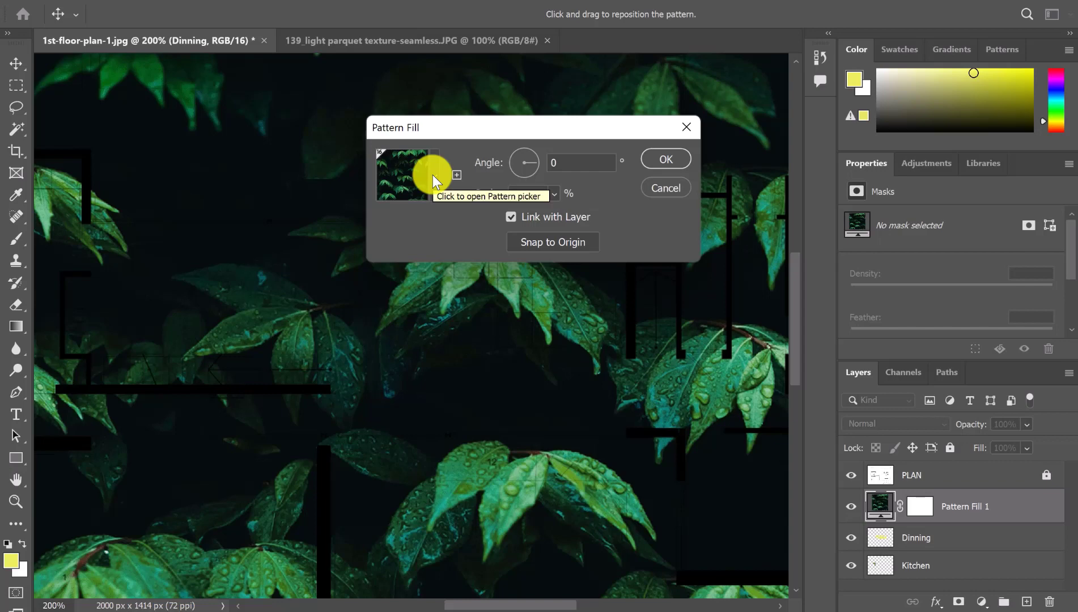
left_click(664, 182)
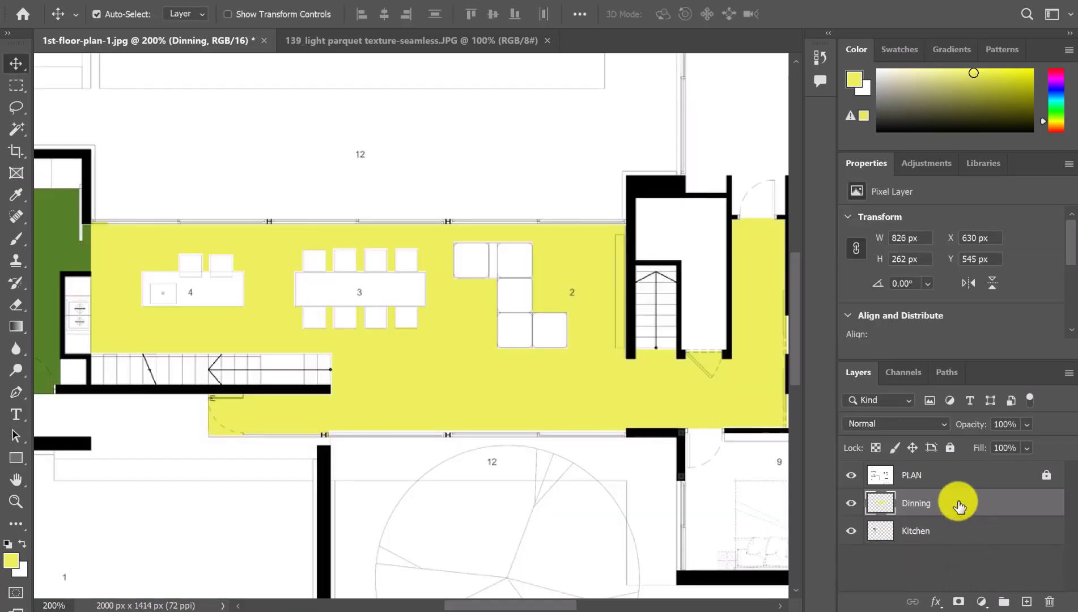
Filter the layer list to adjustment and pixel layers, and select the Dinning layer
left_click(950, 400)
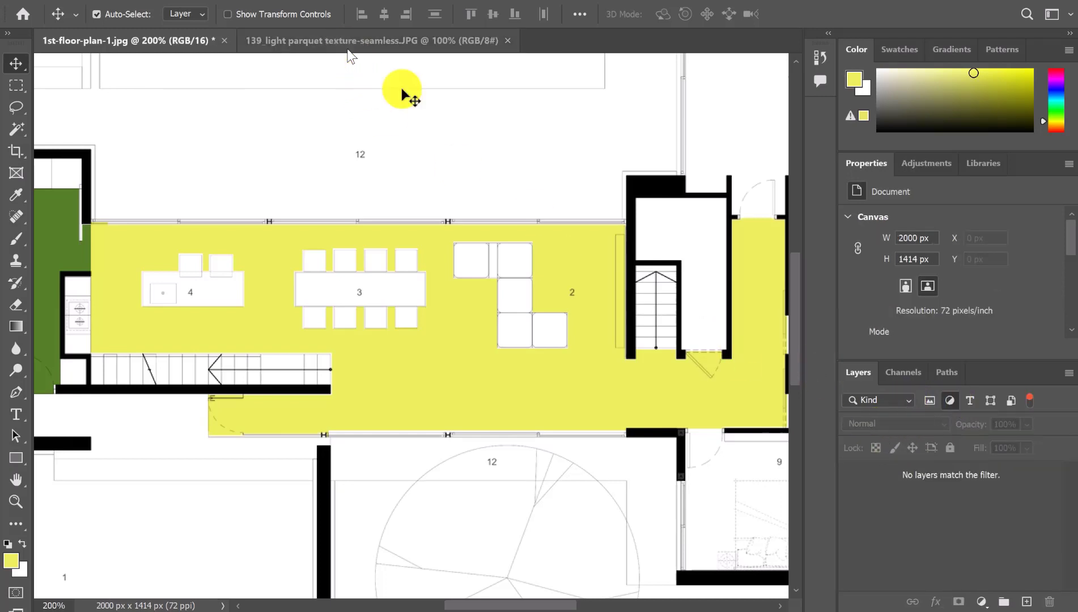
left_click(930, 401)
left_click(954, 511)
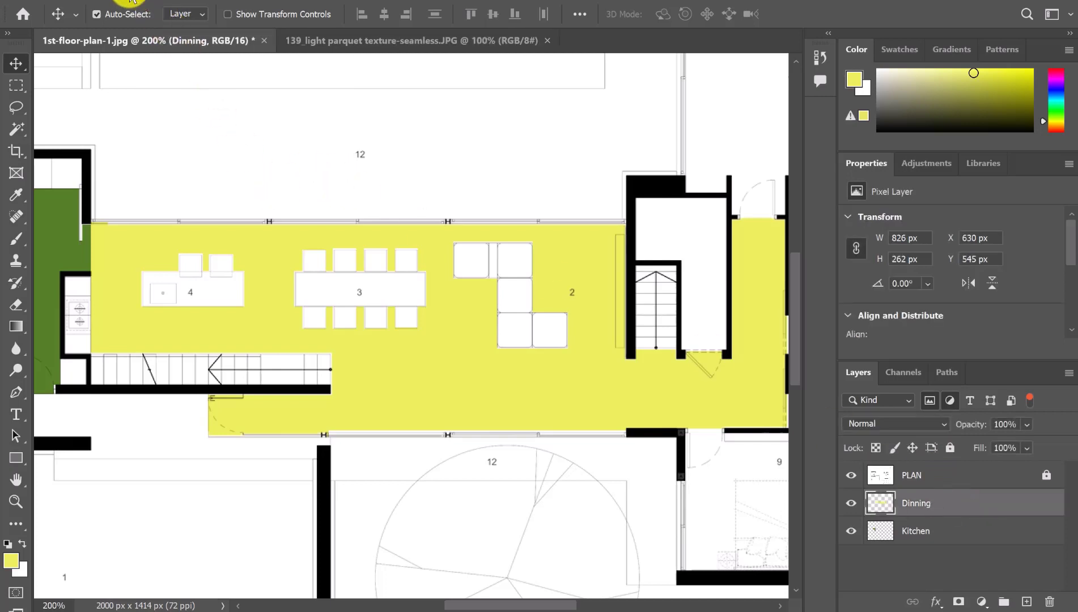
left_click(105, 1)
mouse_move(145, 26)
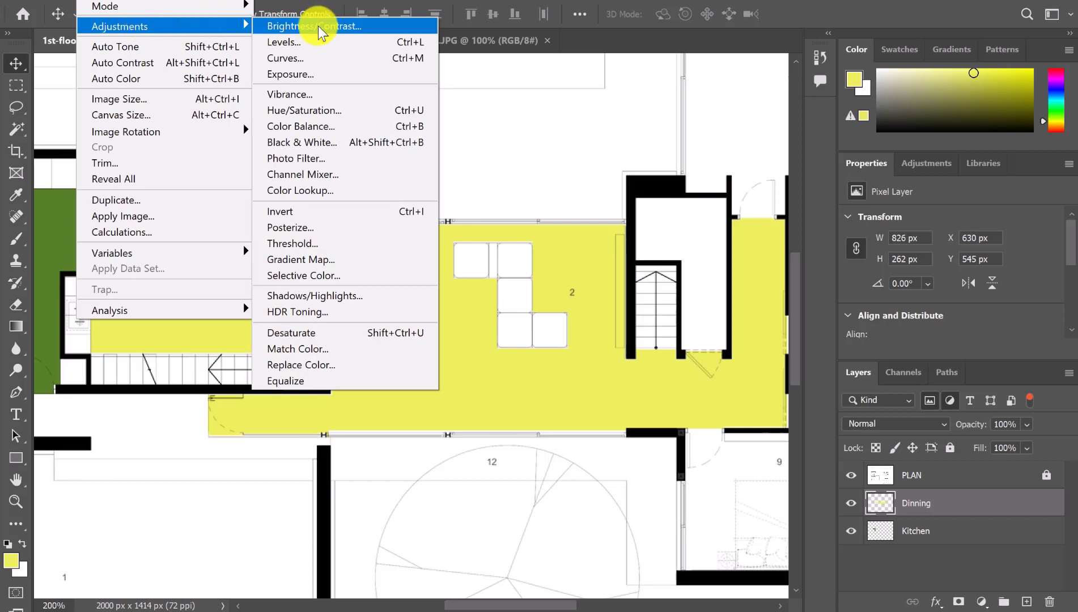
mouse_move(203, 2)
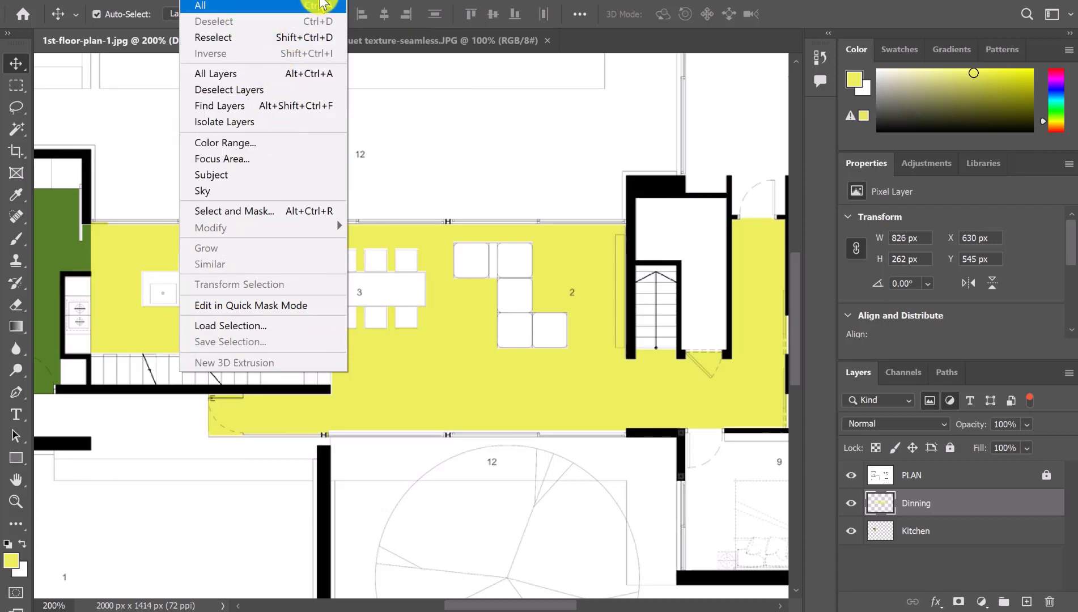
left_click(288, 1)
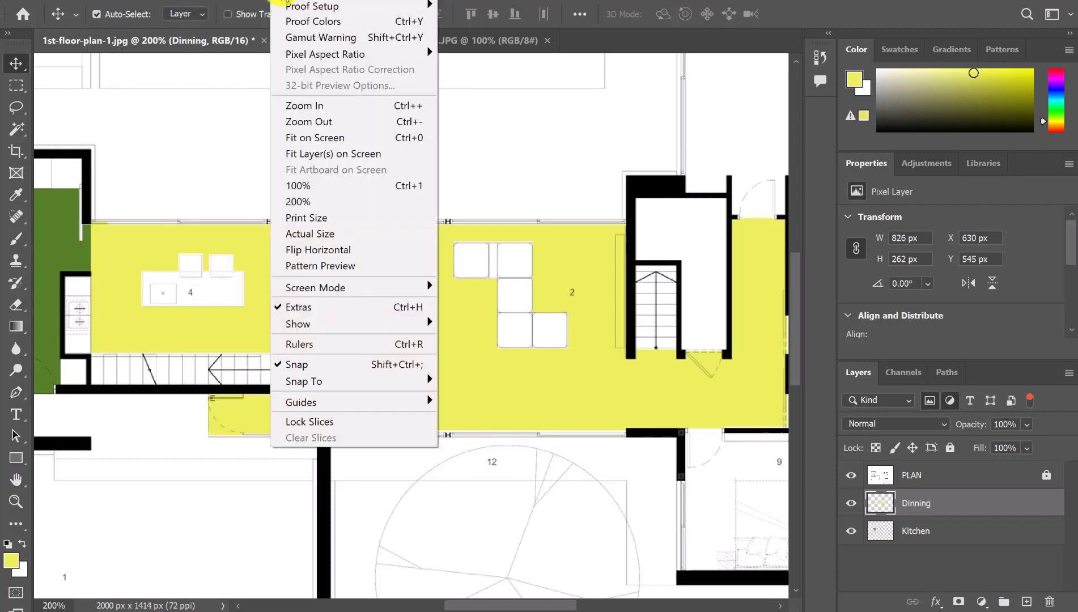
mouse_move(249, 2)
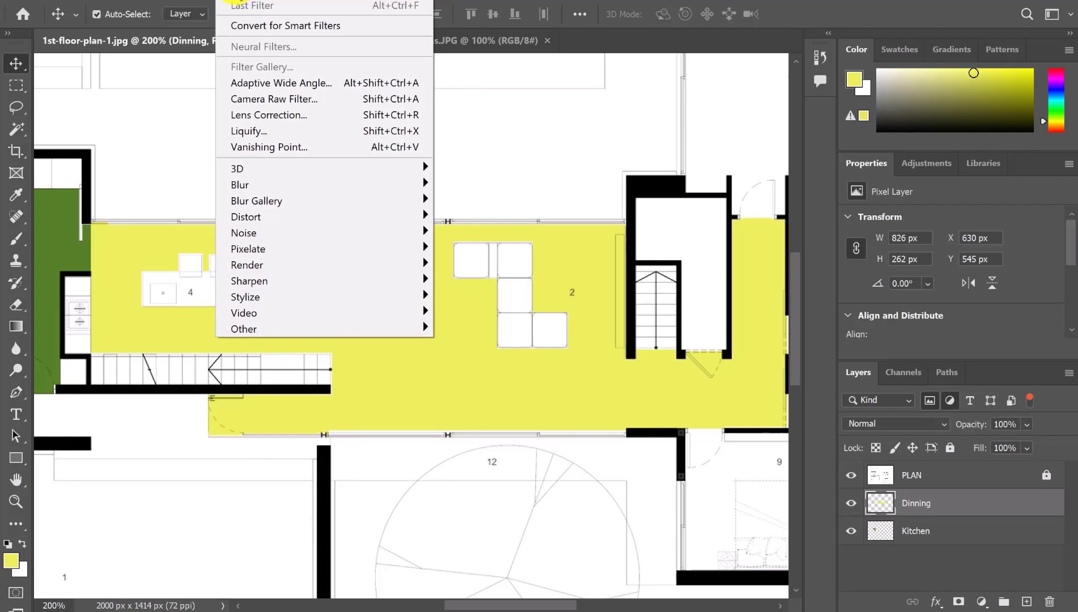
mouse_move(211, 1)
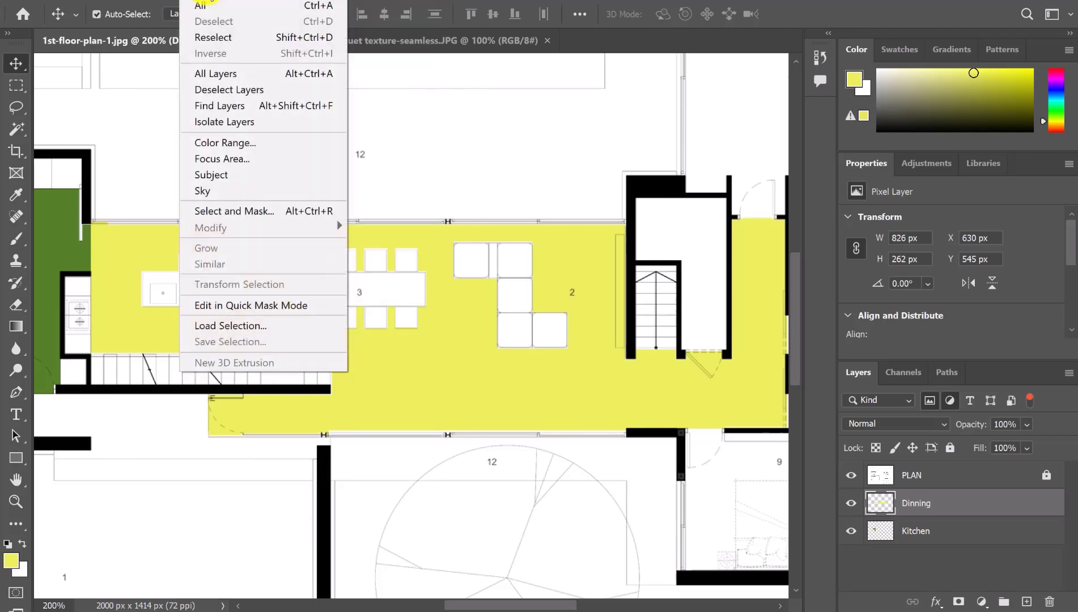
Add a pattern fill layer above the Dinning layer using the light parquet pattern
left_click(927, 502)
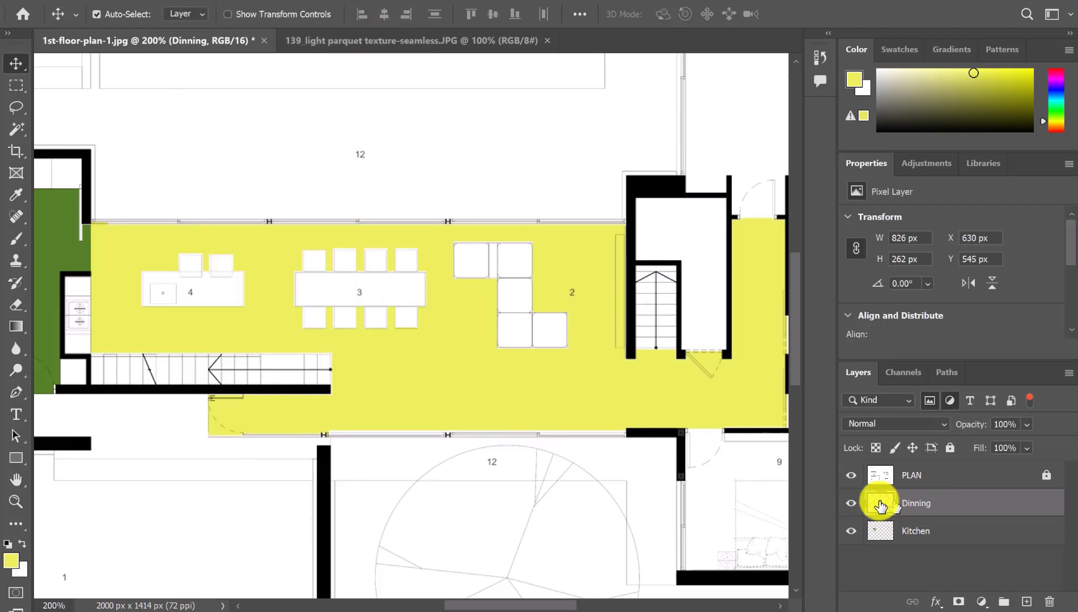
left_click(982, 601)
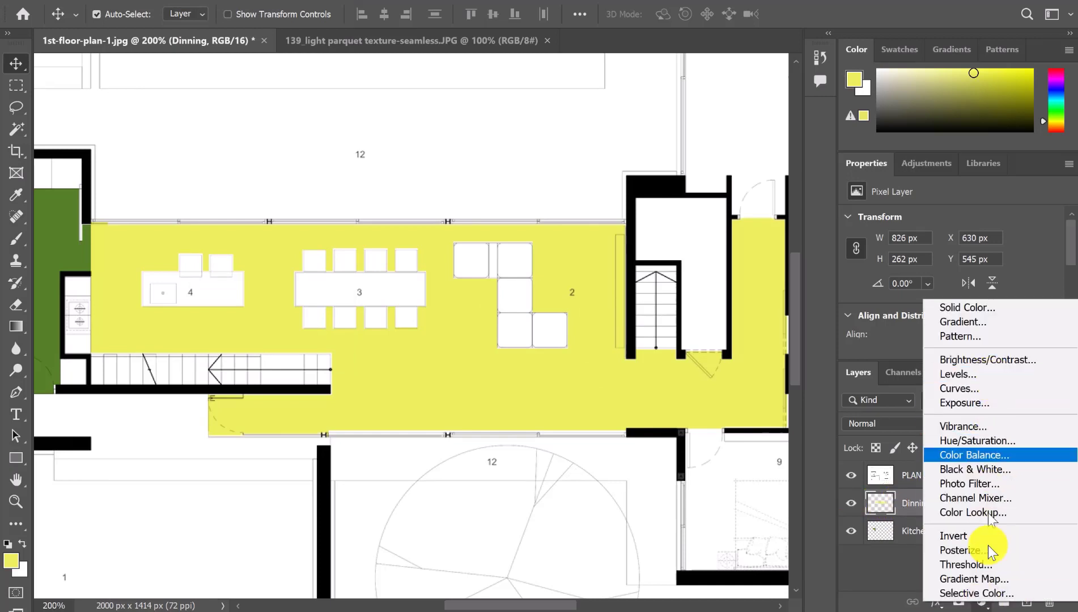
left_click(968, 336)
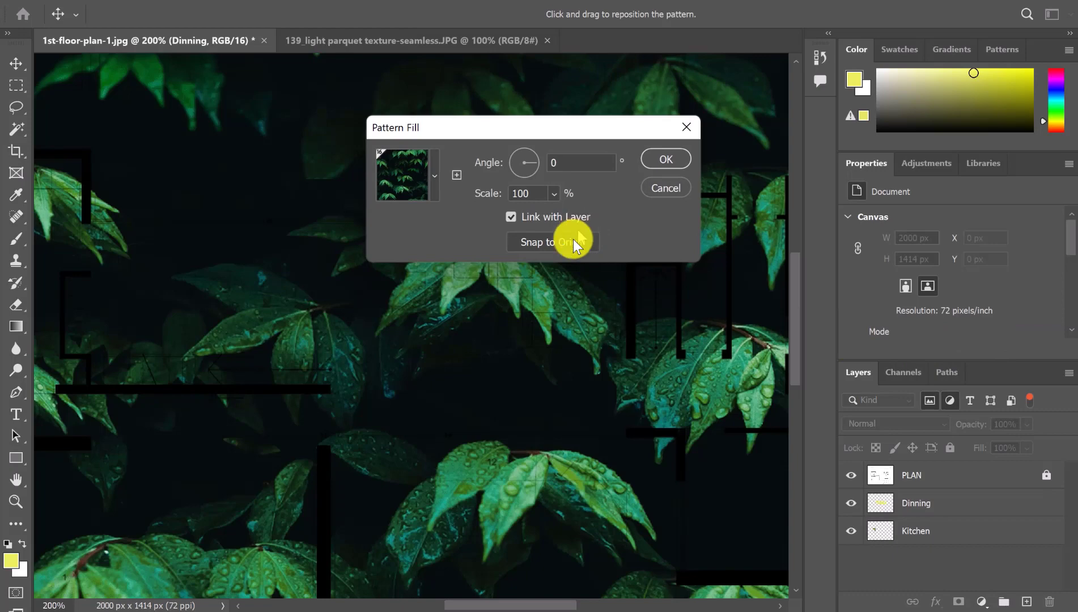
left_click(434, 177)
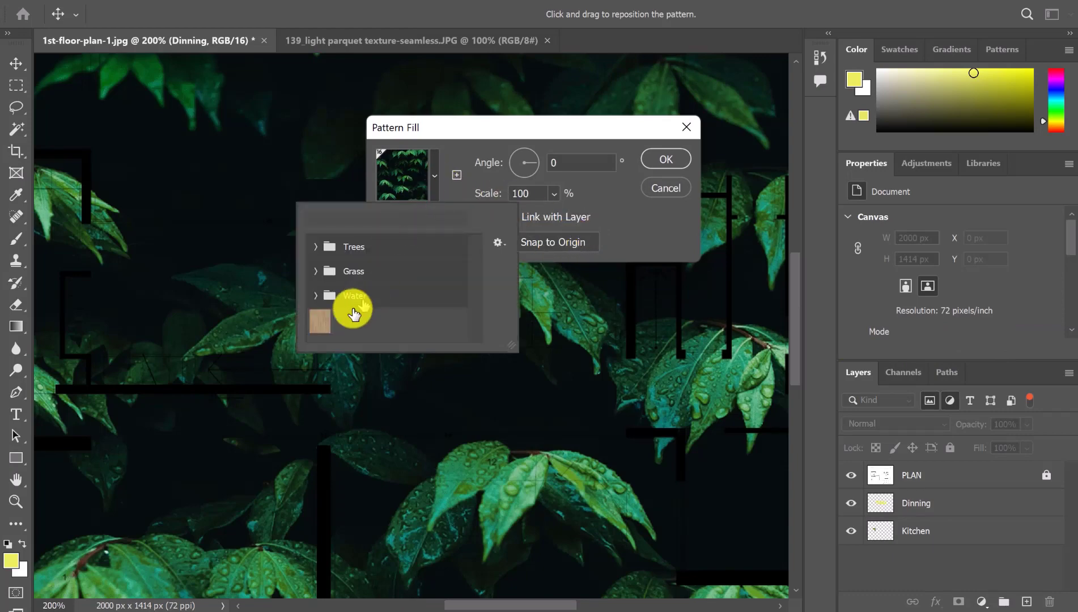
left_click(315, 323)
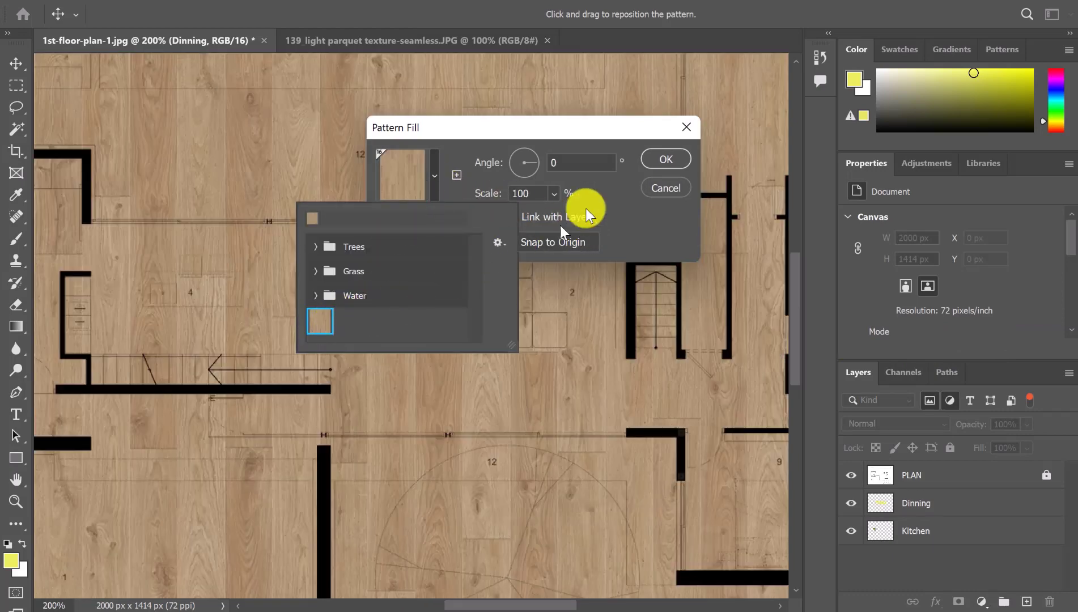
left_click(577, 132)
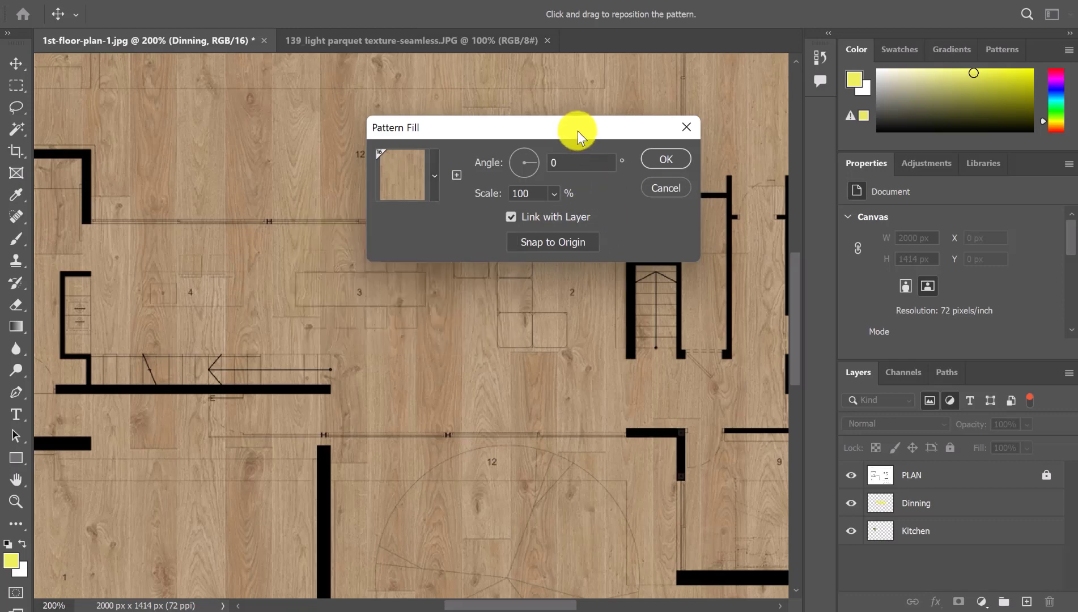
Set the parquet pattern fill's angle to 90° and its scale to 23%, and apply it
left_click(553, 193)
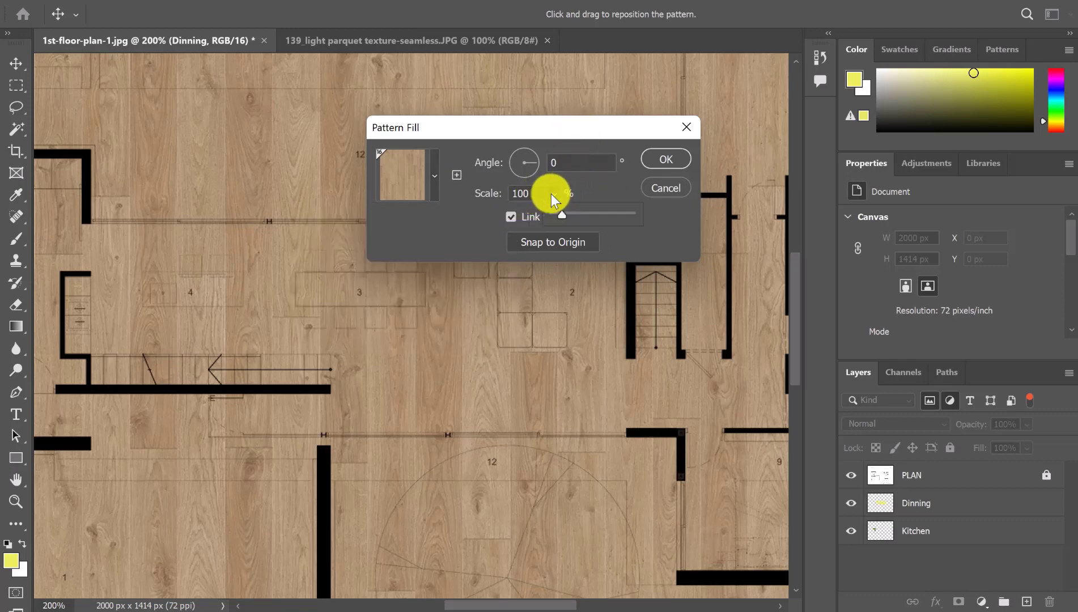
left_click_drag(560, 213, 556, 213)
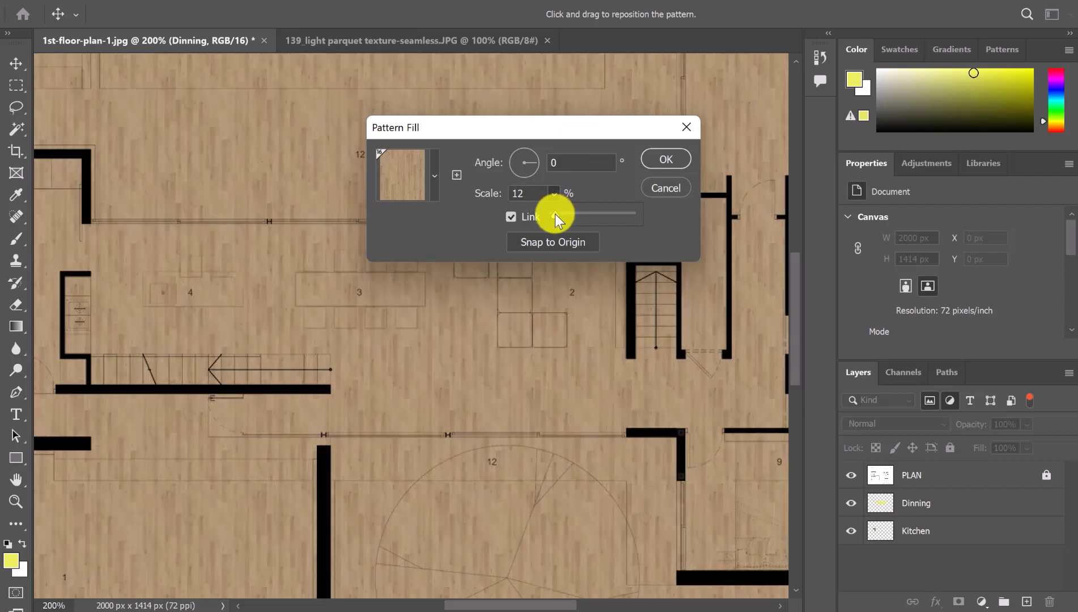
left_click_drag(555, 213, 558, 214)
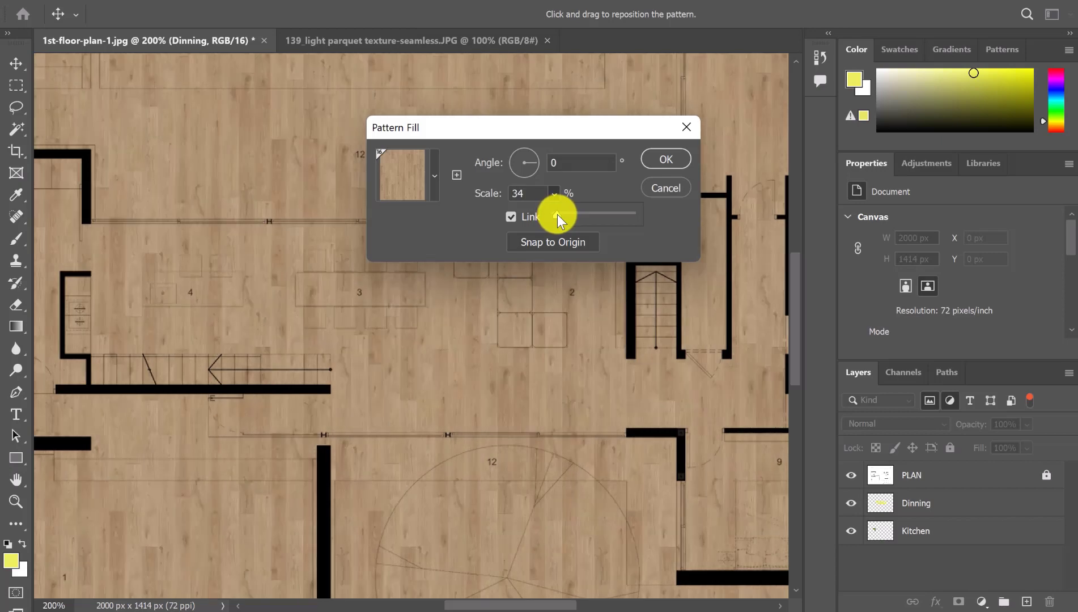
left_click(538, 161)
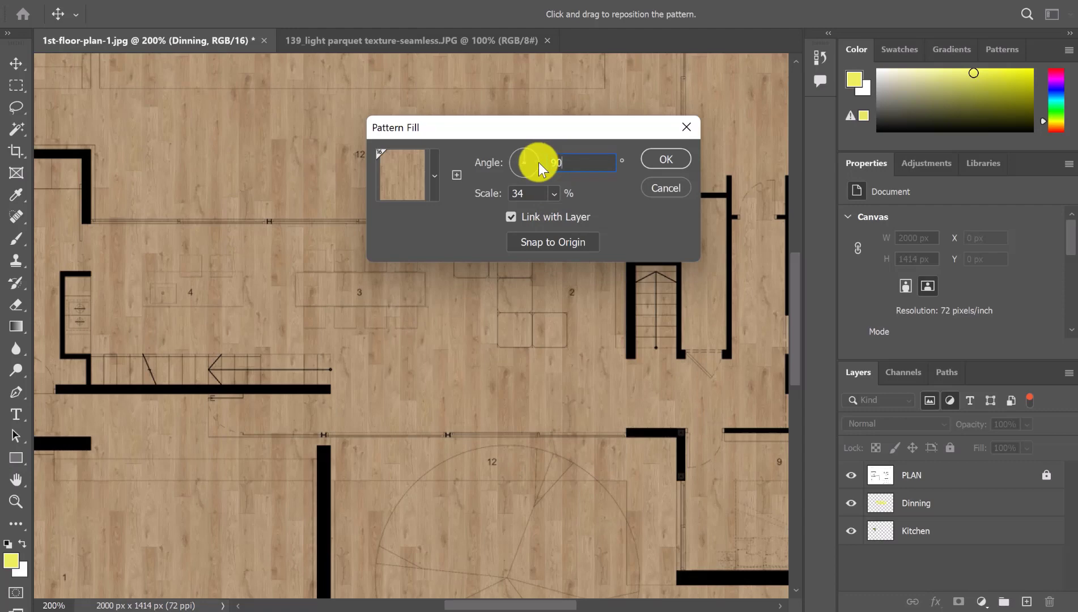
type("90")
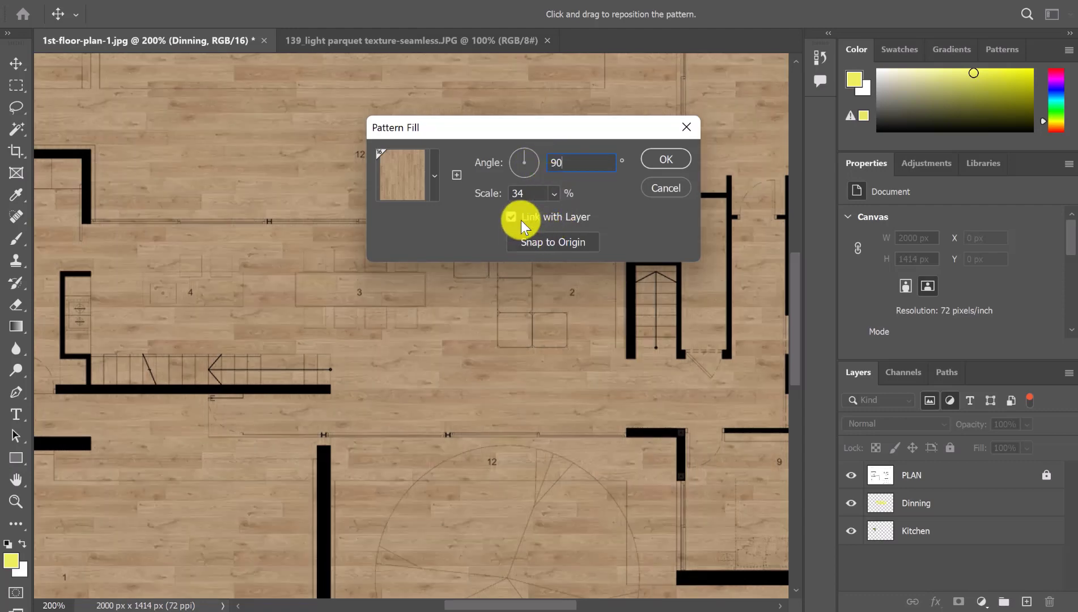
left_click(531, 195)
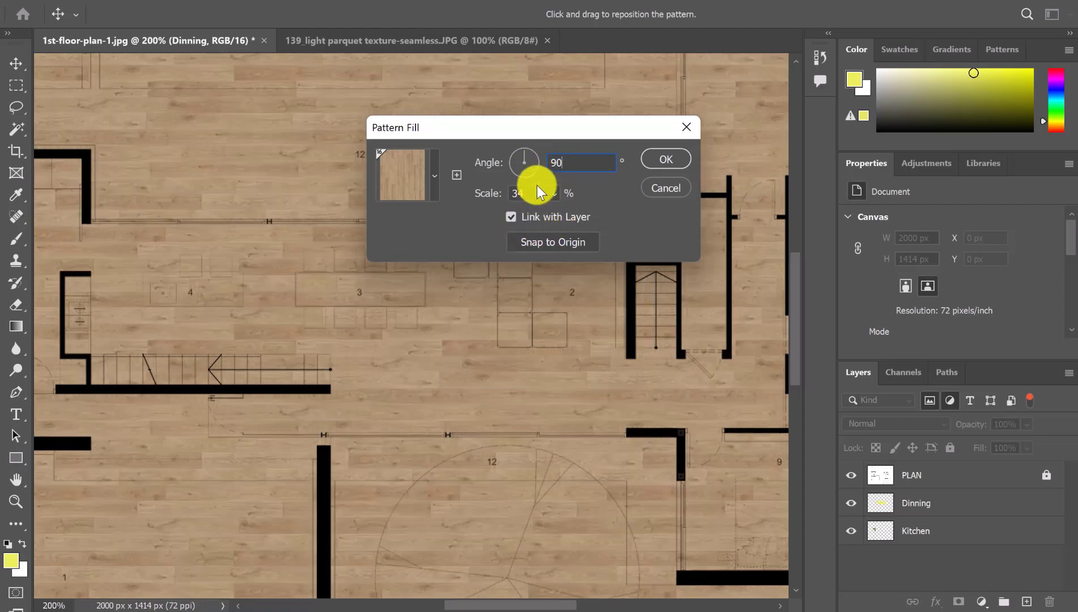
left_click(553, 193)
left_click_drag(561, 213, 558, 214)
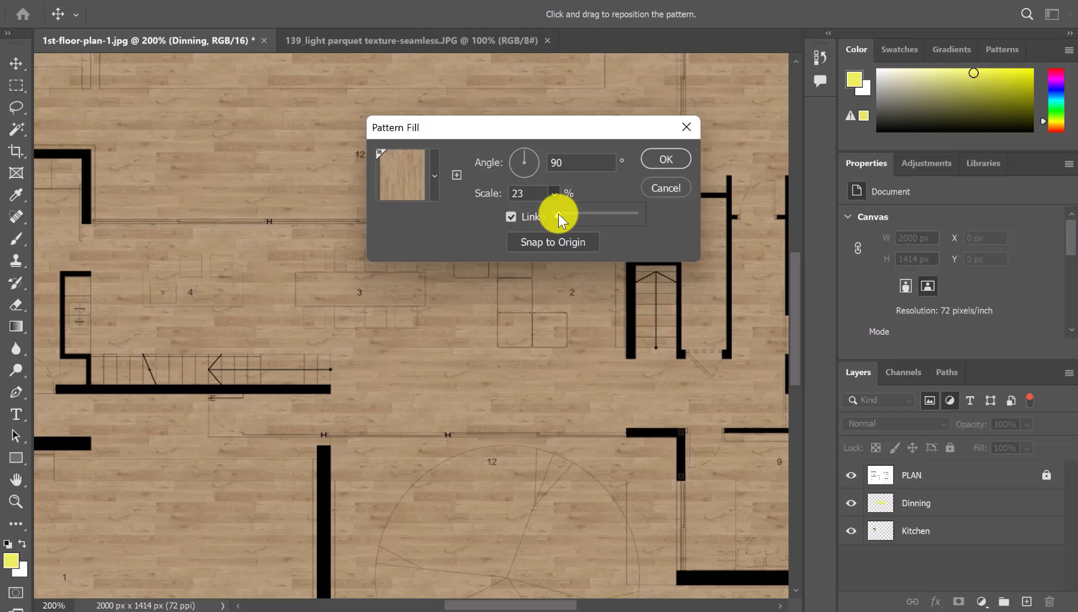
left_click(663, 159)
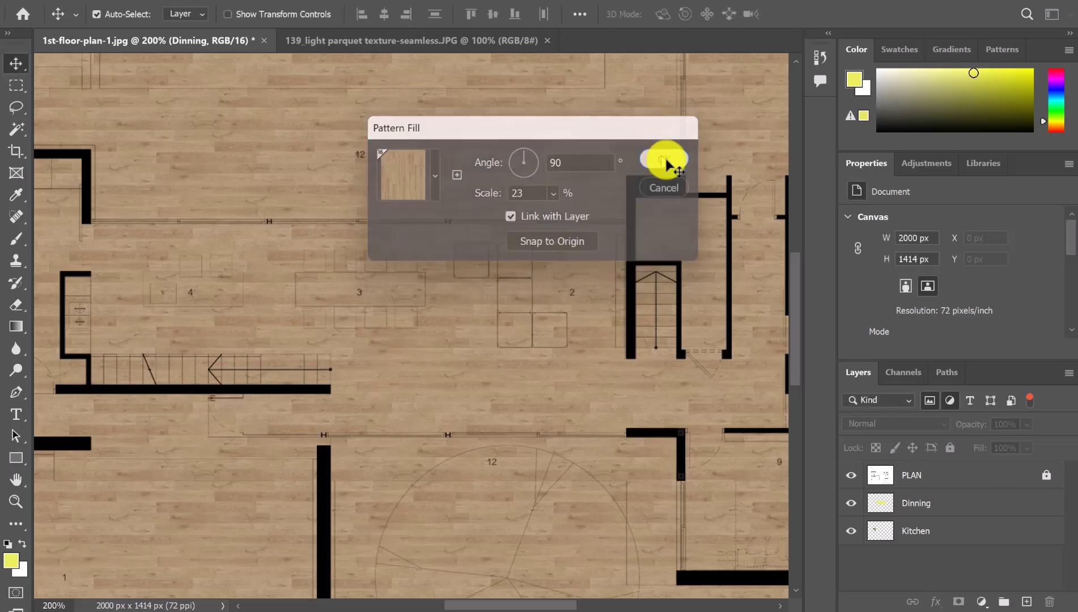
Check the Dinning and Kitchen layers against the full plan, and undo the parquet pattern fill
left_click(961, 503)
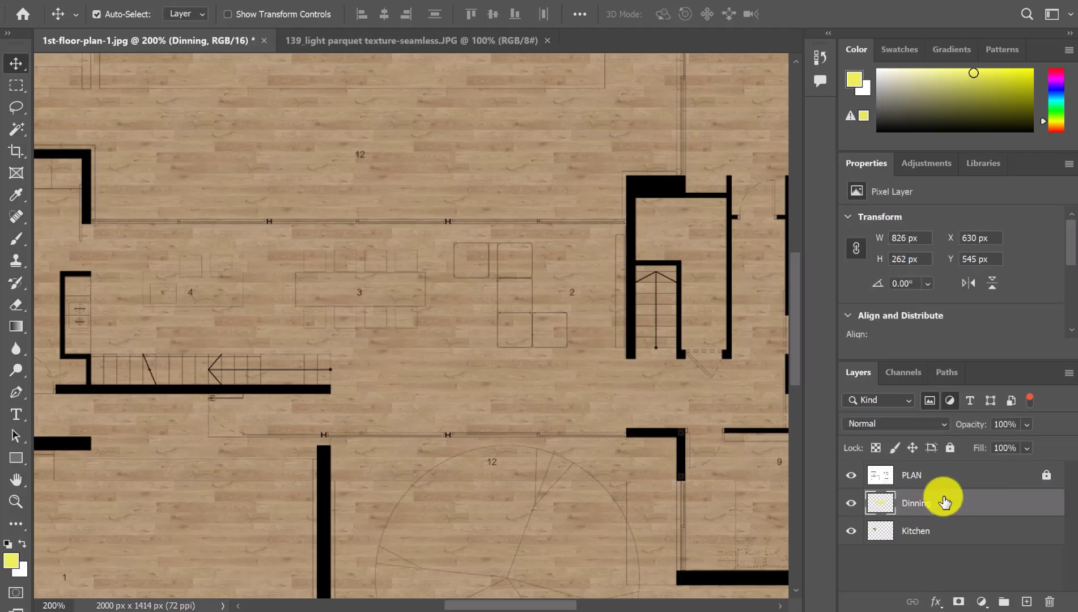
scroll(486, 391, "up", 2)
scroll(486, 391, "up", 2)
scroll(486, 390, "down", 2)
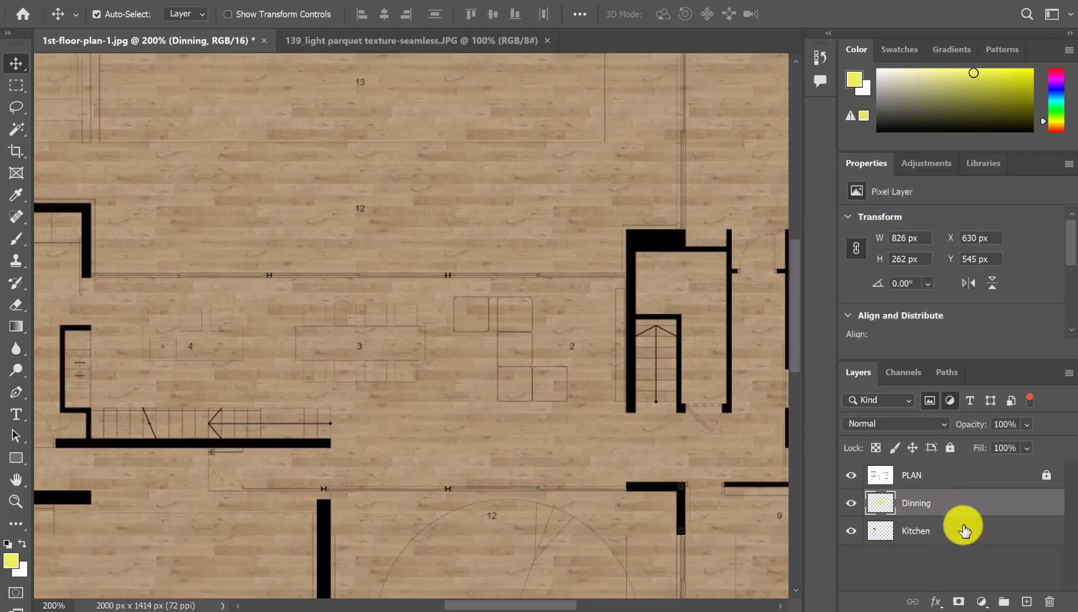
left_click(964, 530)
left_click(964, 504)
left_click(958, 530)
left_click(894, 498)
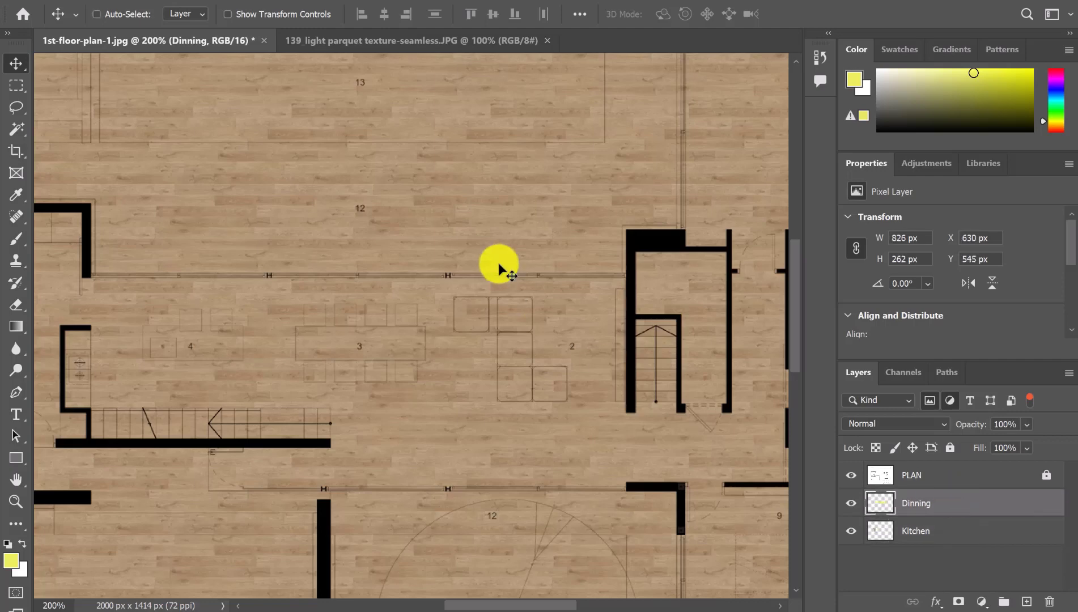
key("ctrl+minus")
key("ctrl+minus")
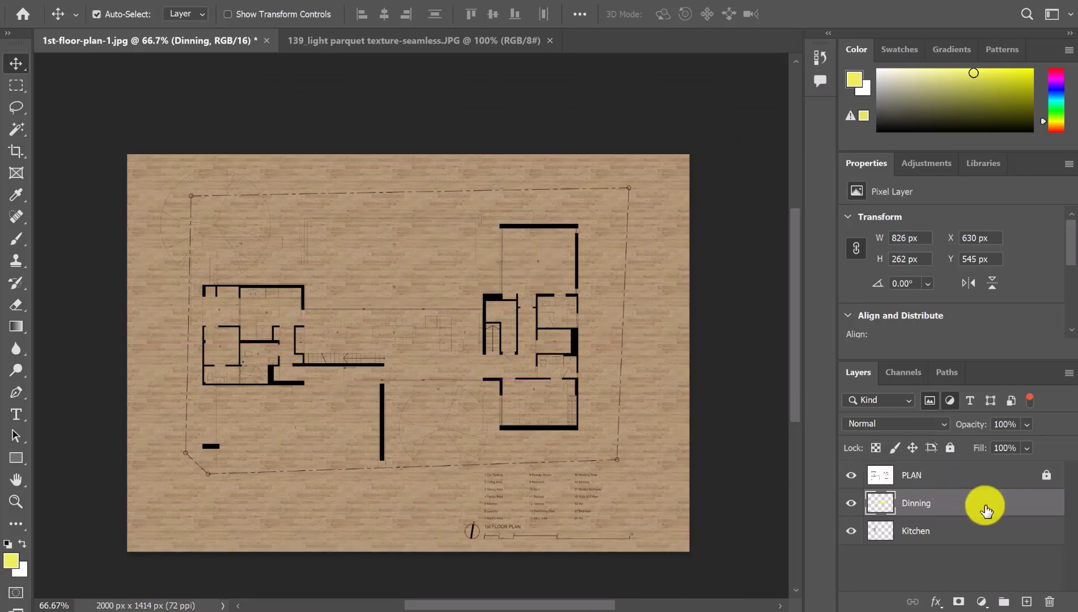
key("ctrl+z")
Start a new pattern fill above the Dinning layer with the light parquet pattern and Link with Layer turned off
left_click(985, 603)
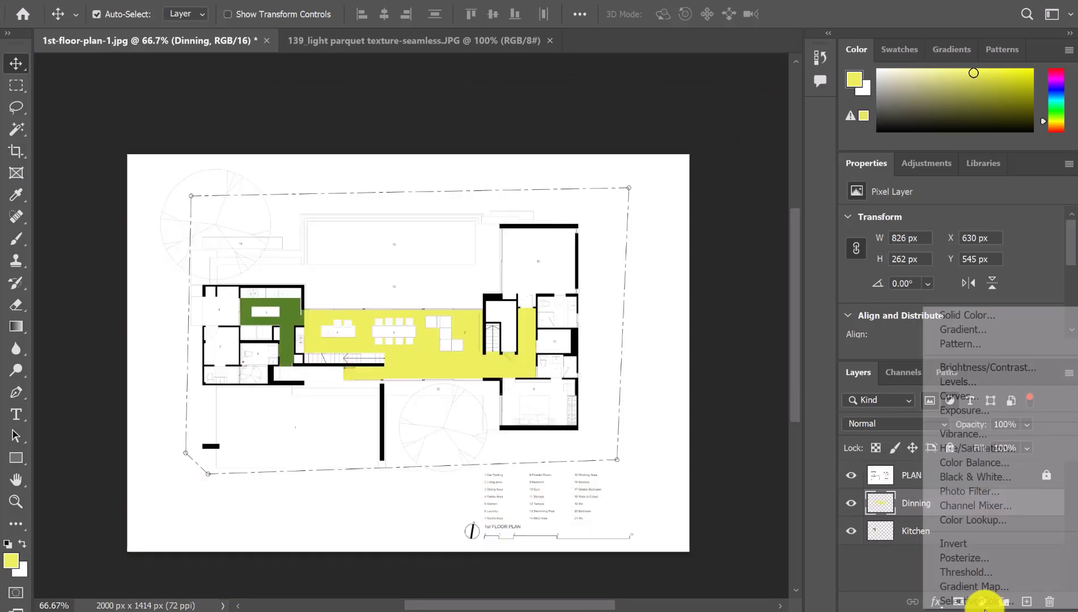
left_click(967, 343)
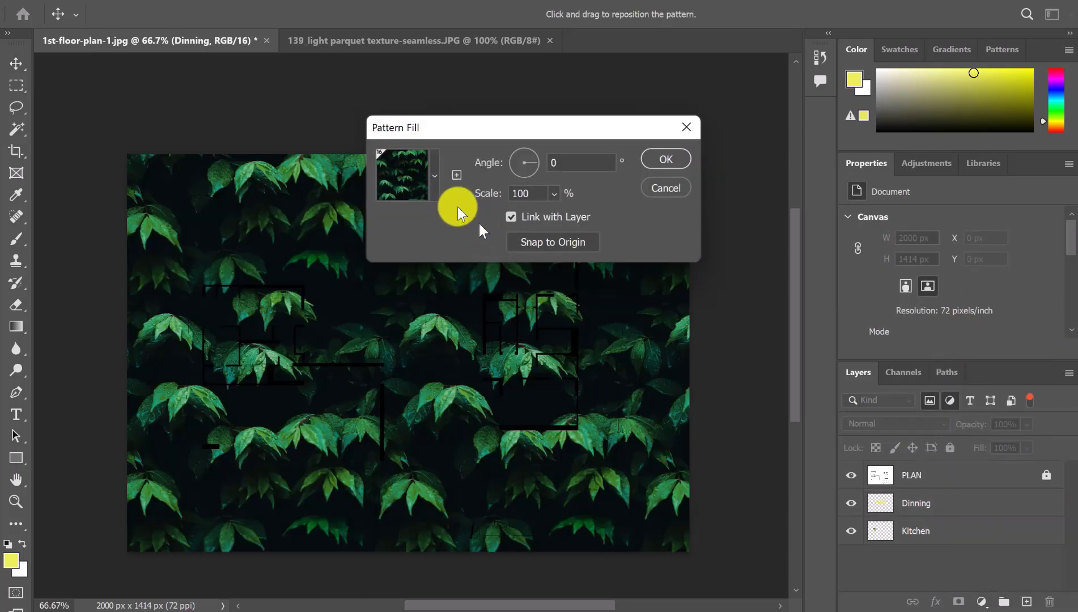
left_click(510, 217)
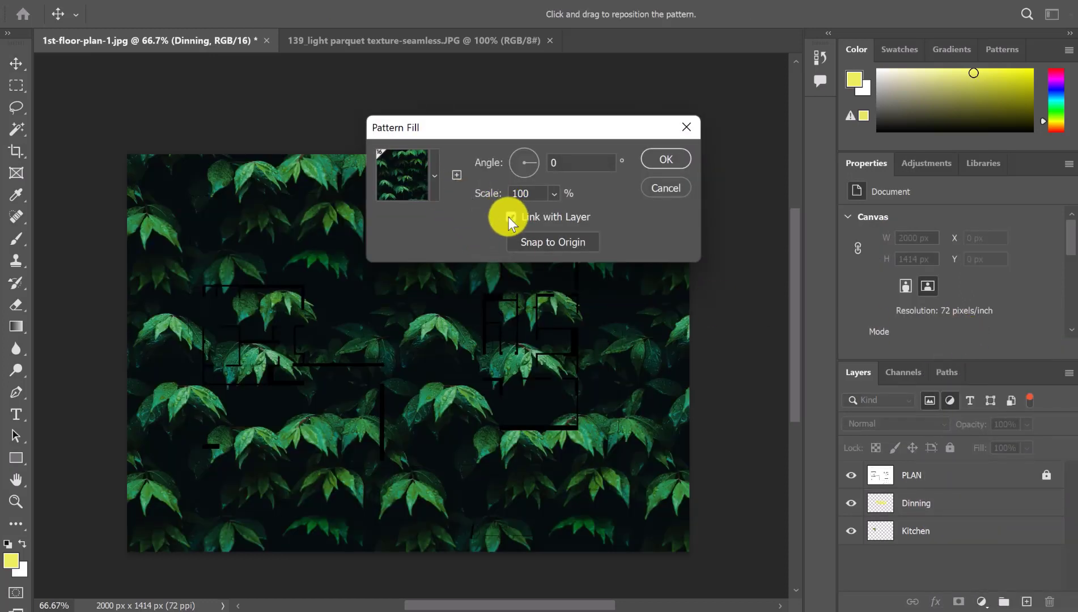
left_click(510, 216)
left_click(433, 165)
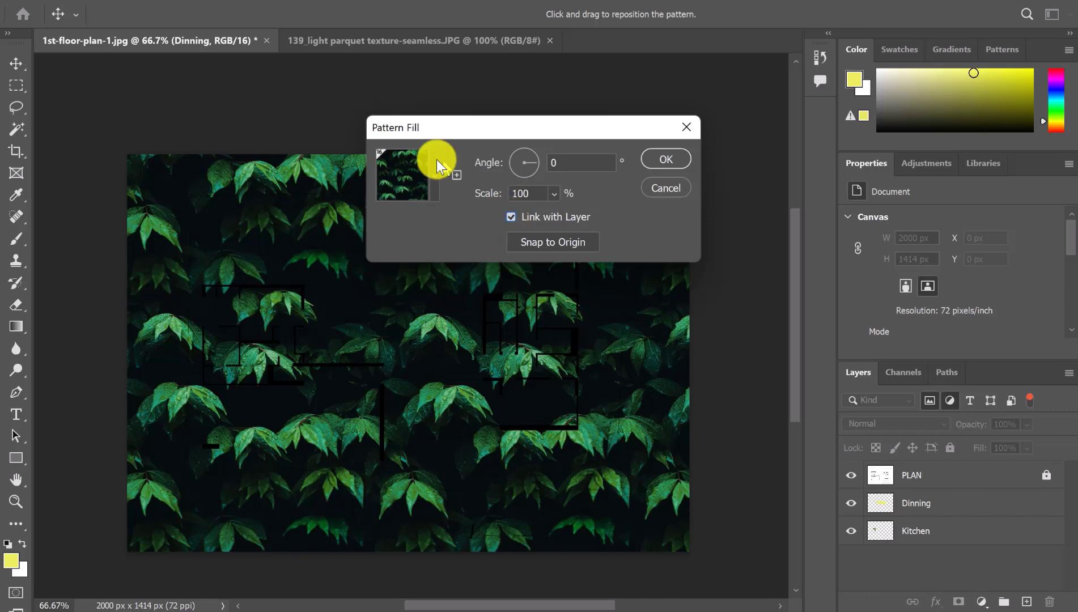
left_click(321, 327)
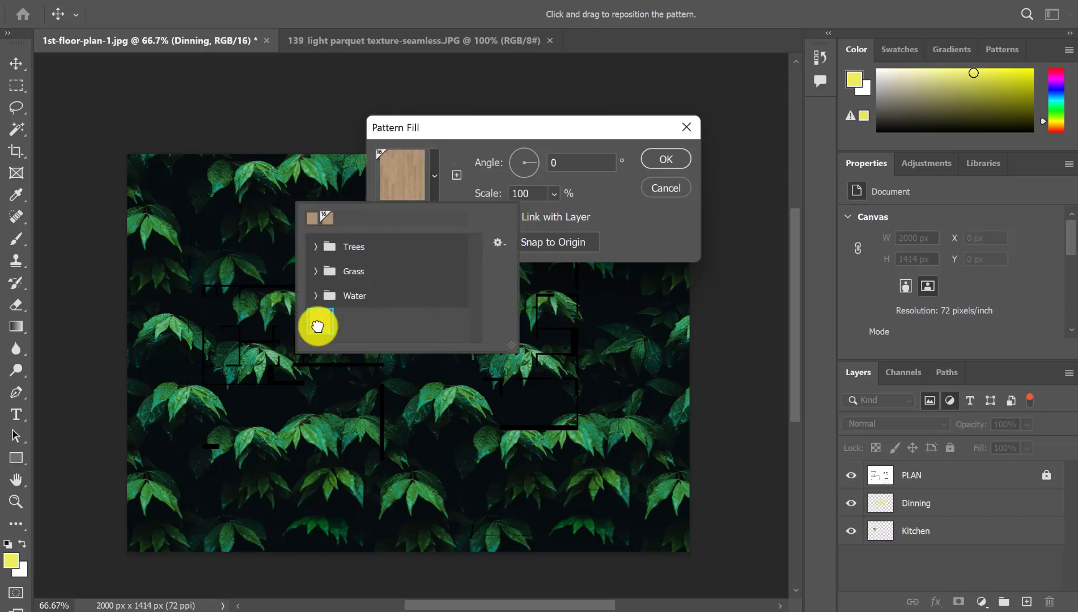
left_click(496, 242)
left_click(601, 224)
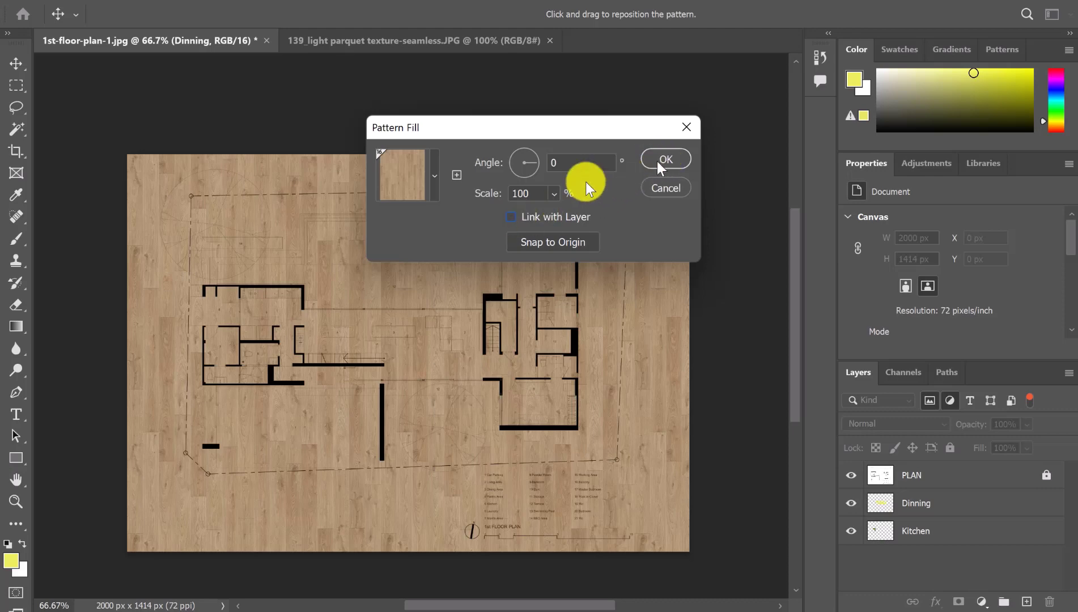
Set the pattern fill's angle to 90° and scale to 30%, snap it to the origin, and apply it
left_click(536, 163)
type("9")
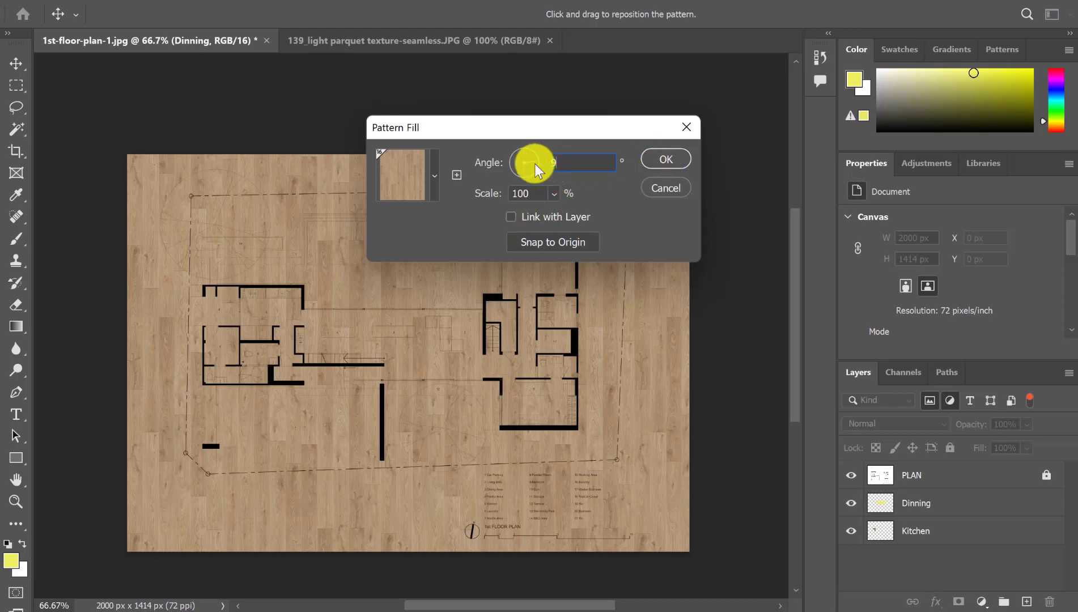
type("030")
left_click(589, 164)
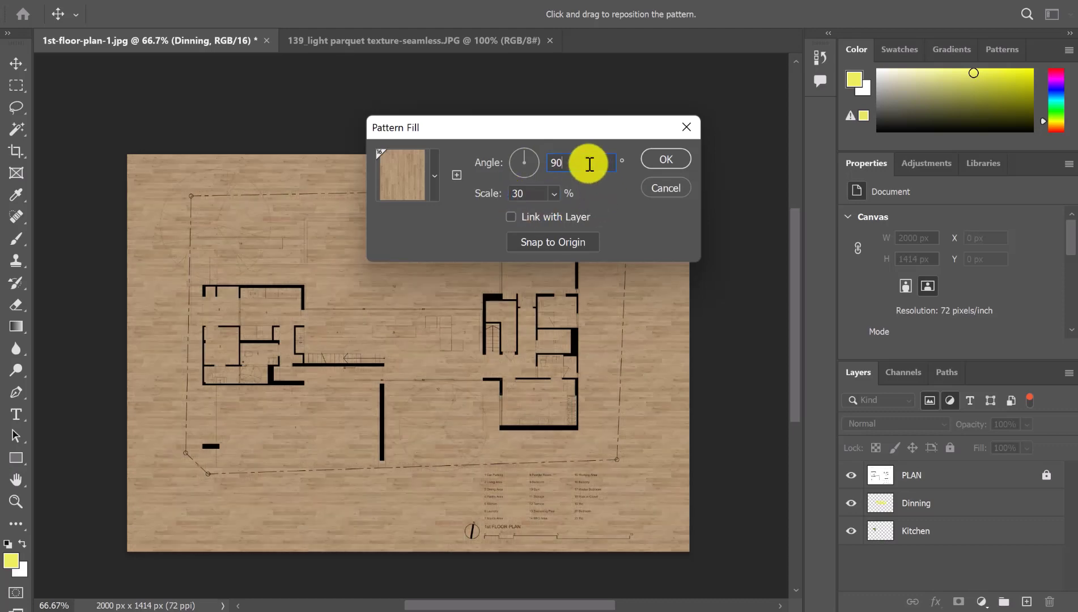
left_click(558, 243)
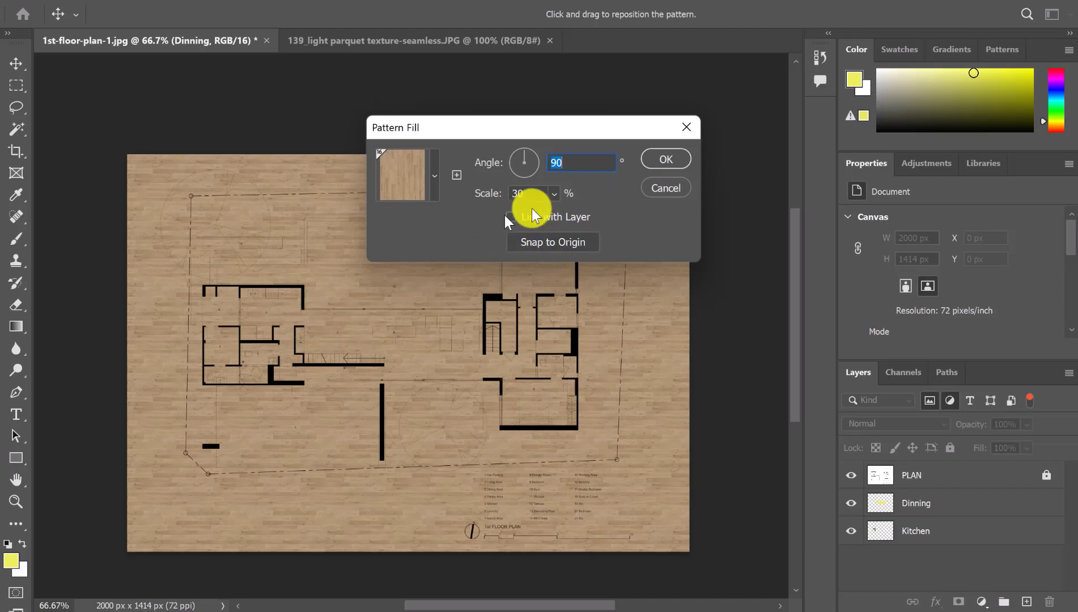
left_click(665, 161)
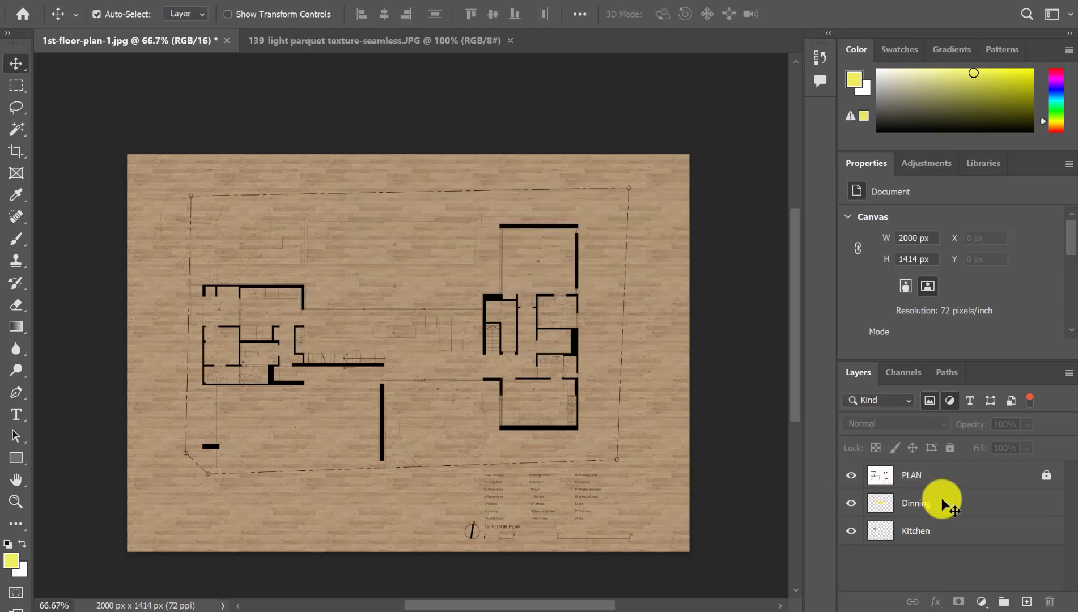
Turn off the layer filter and clip the Pattern Fill 1 layer to the Dinning layer with a clipping mask
left_click(936, 506)
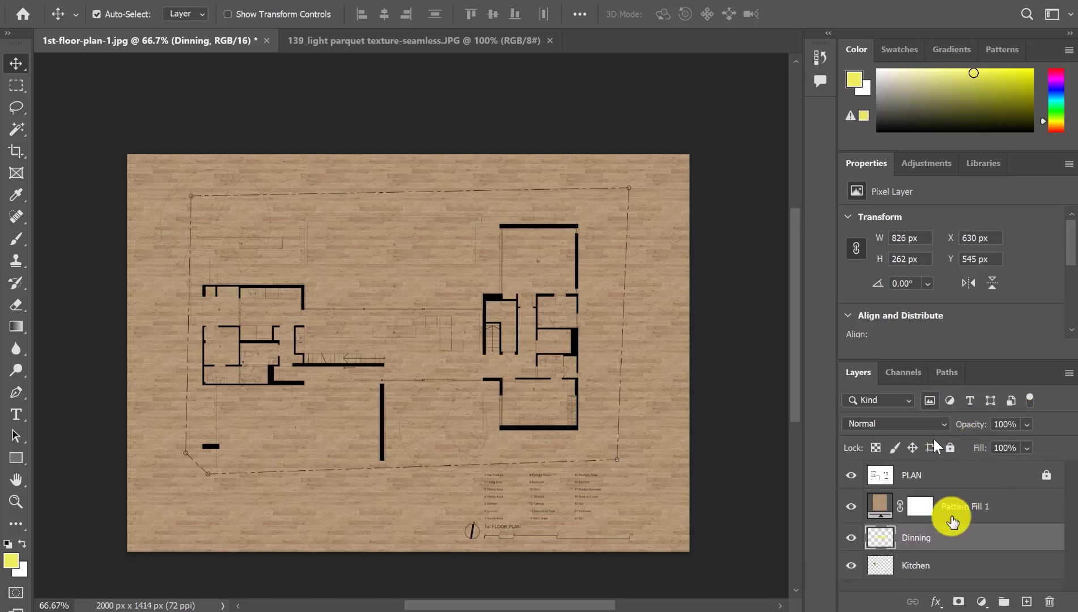
left_click(1026, 511)
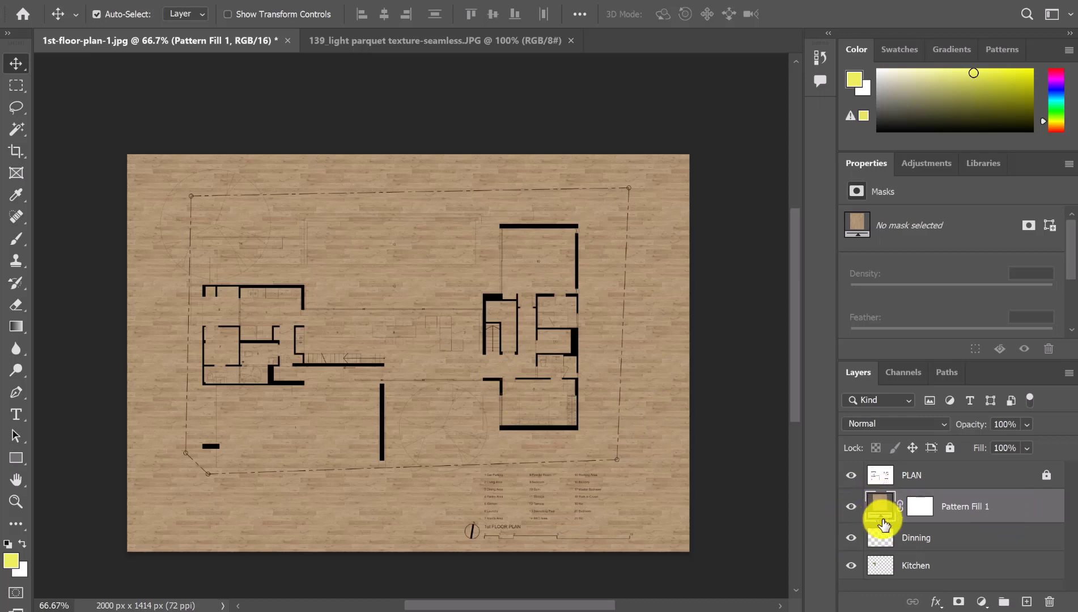
right_click(1025, 509)
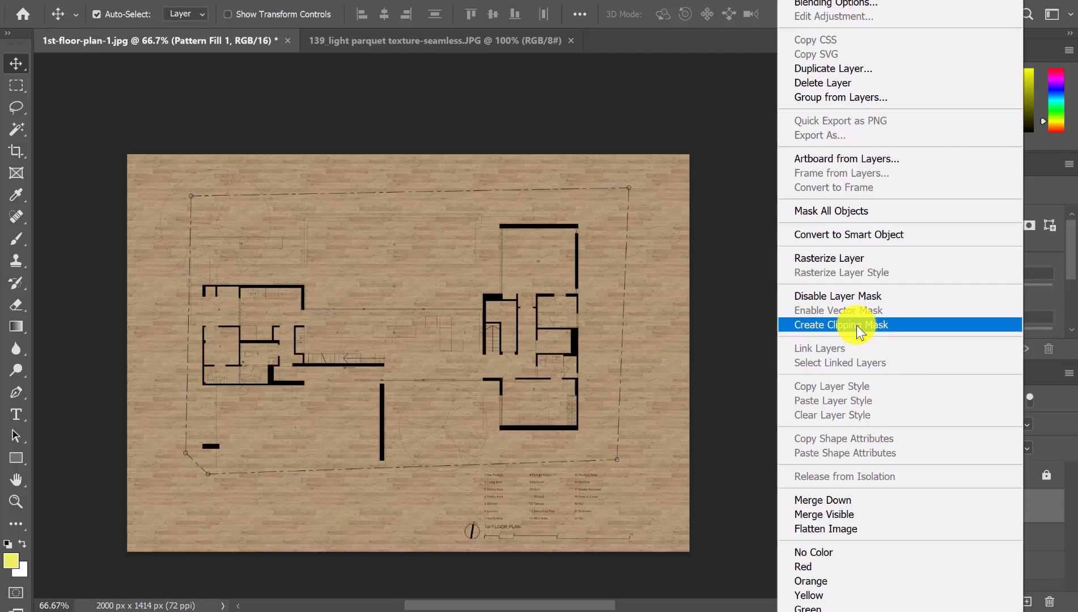
left_click(804, 327)
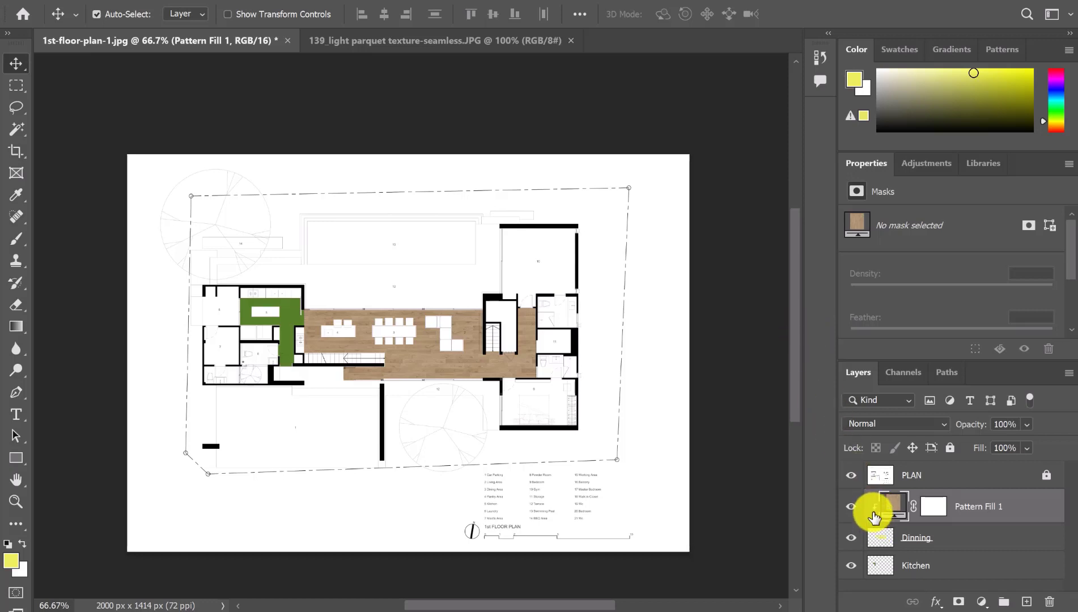
left_click_drag(878, 548, 391, 391)
key("ctrl")
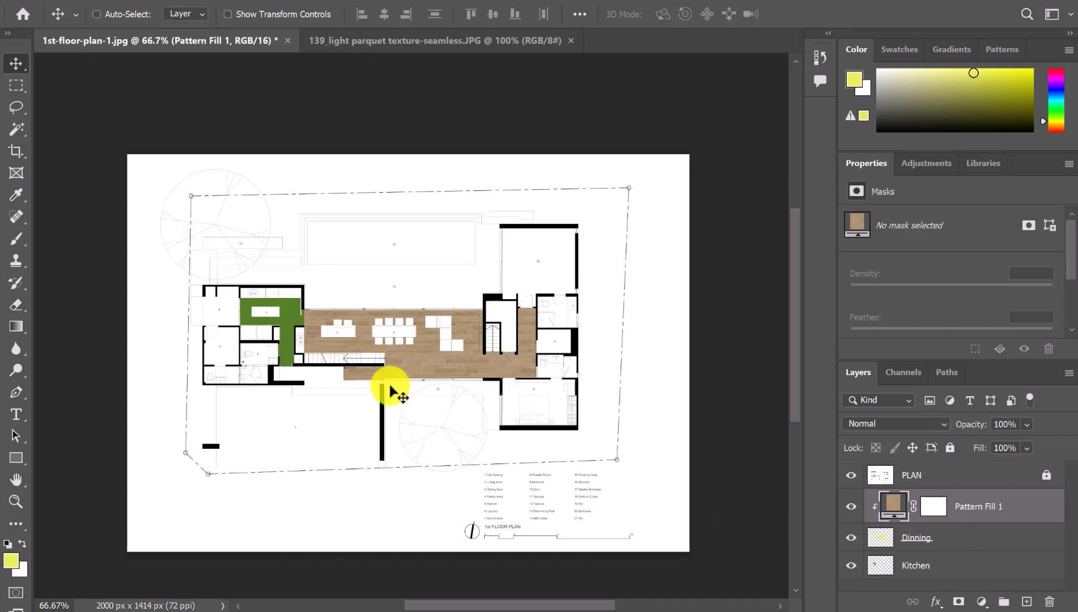
scroll(392, 391, "up", 2)
left_click_drag(392, 391, 887, 540)
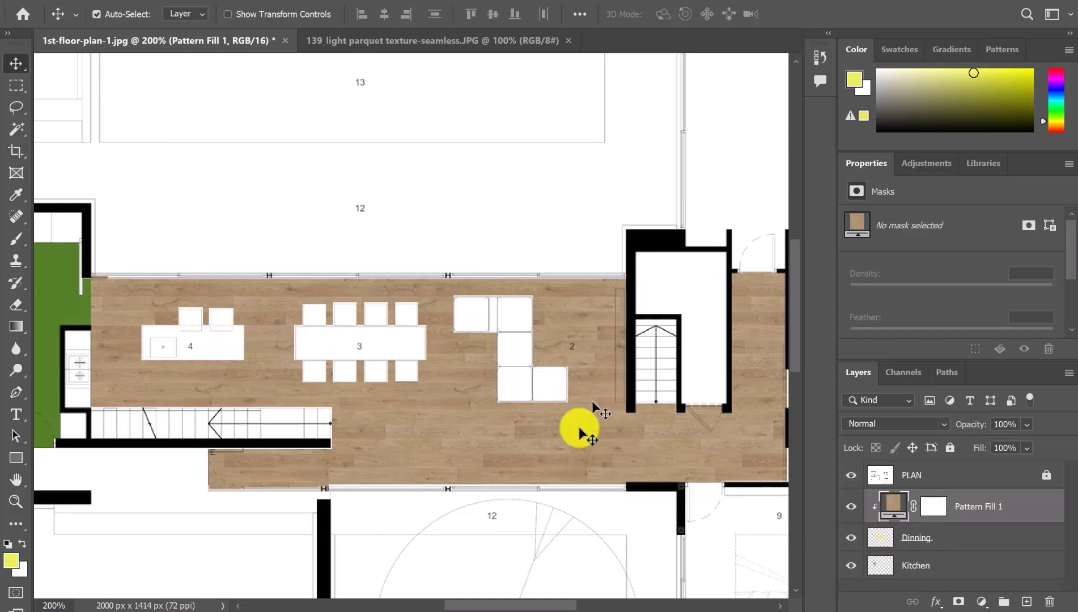
key("ctrl")
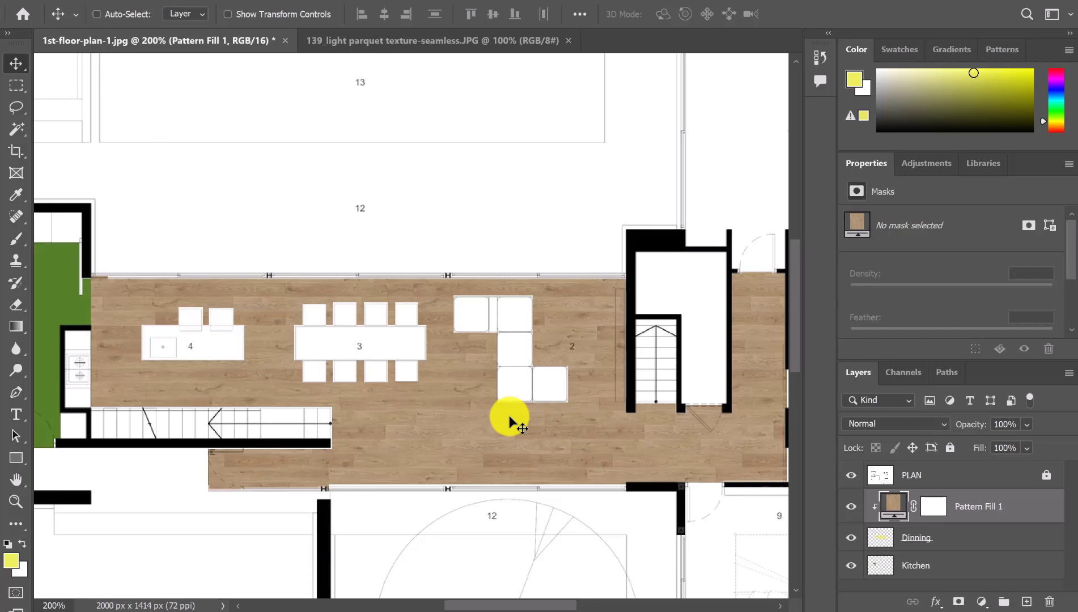
Reopen the Pattern Fill 1 layer's settings and set the parquet pattern's scale to 15%
key("ctrl+minus")
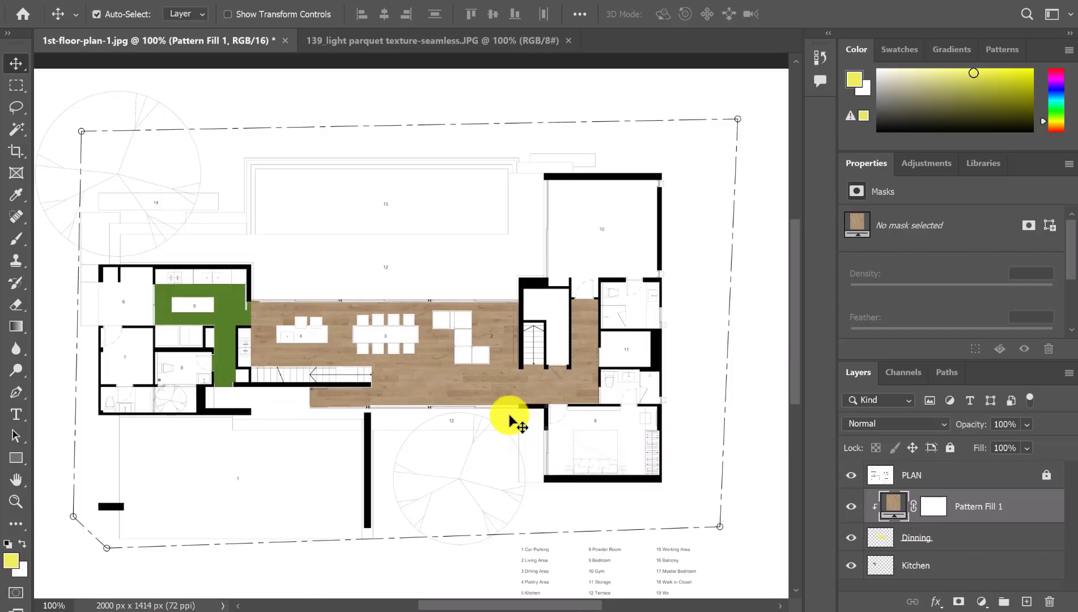
double_click(895, 510)
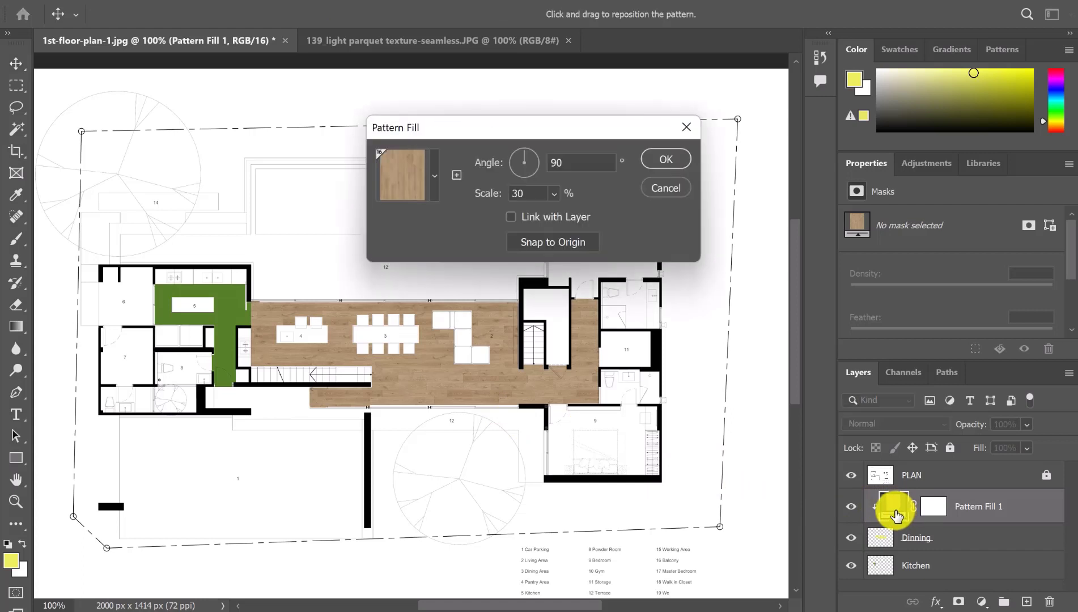
left_click(434, 176)
left_click(433, 177)
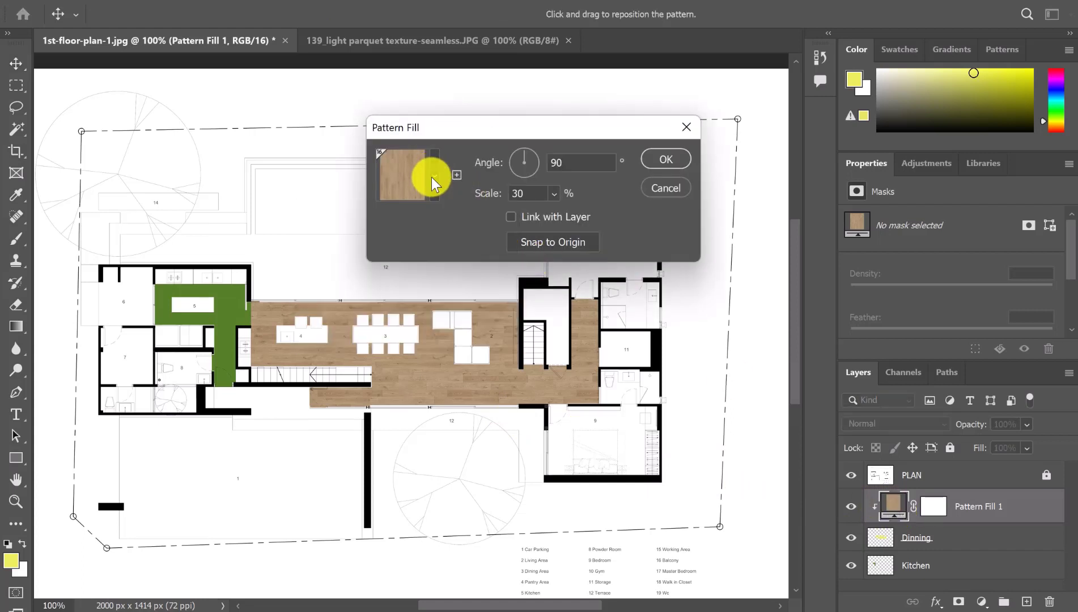
left_click(553, 194)
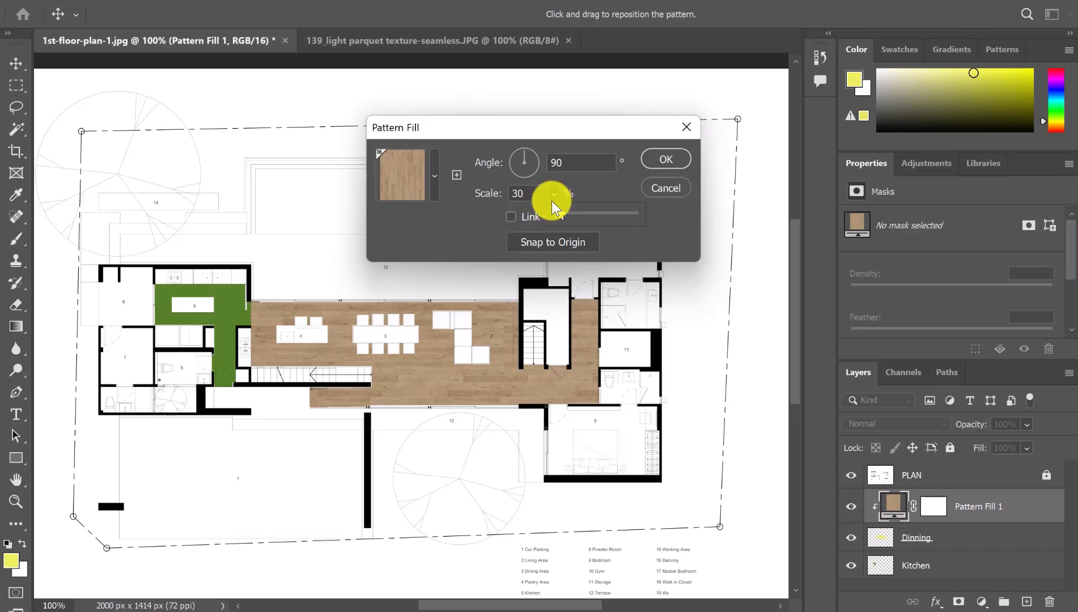
left_click(532, 193)
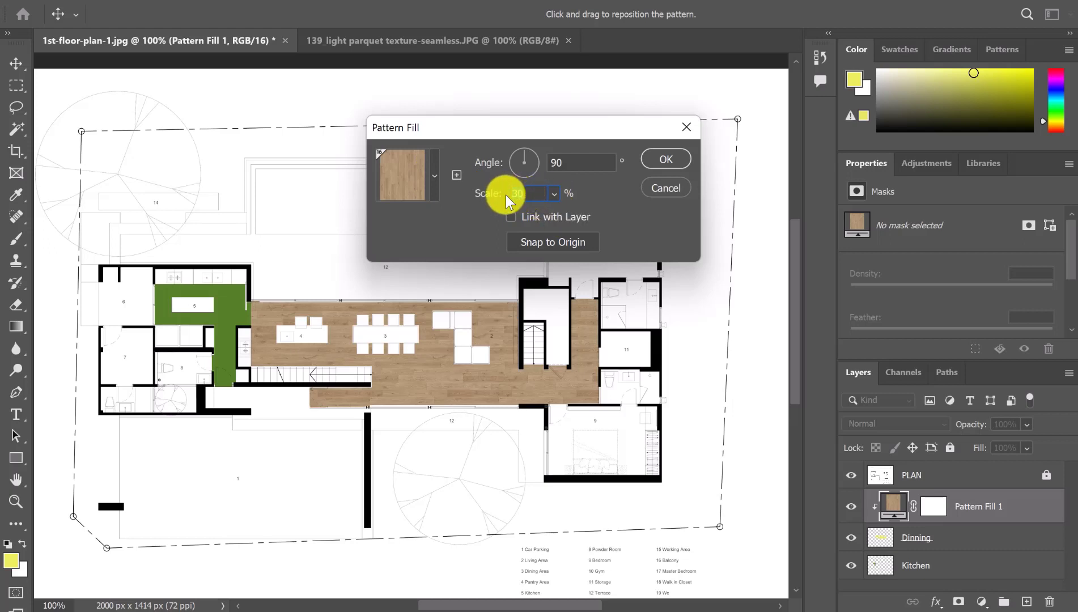
type("15")
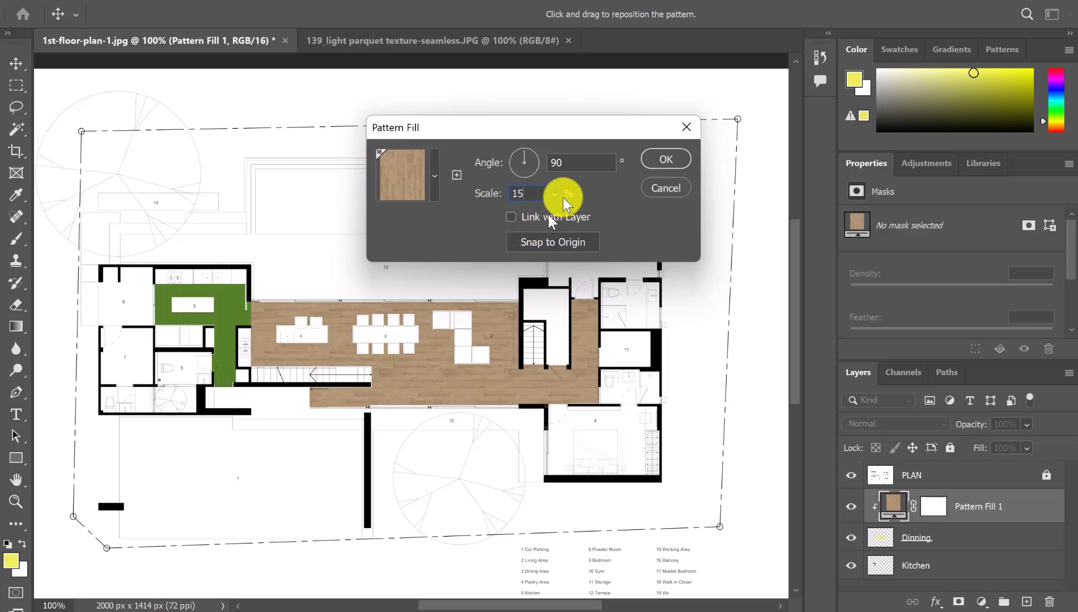
Set the parquet pattern's angle to 45° and apply the pattern fill settings
left_click_drag(568, 161, 544, 158)
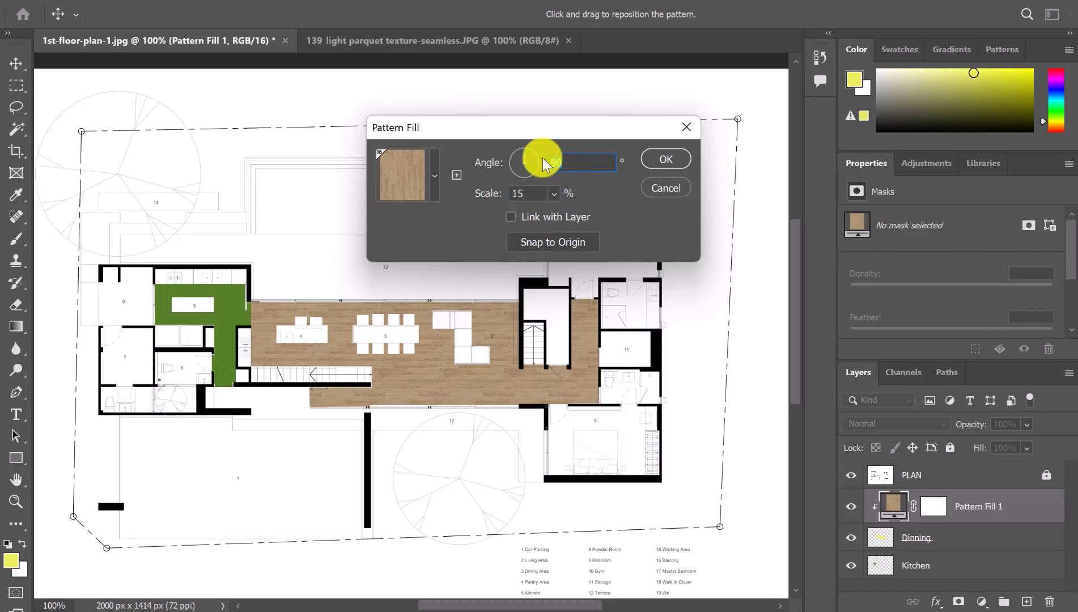
type("45")
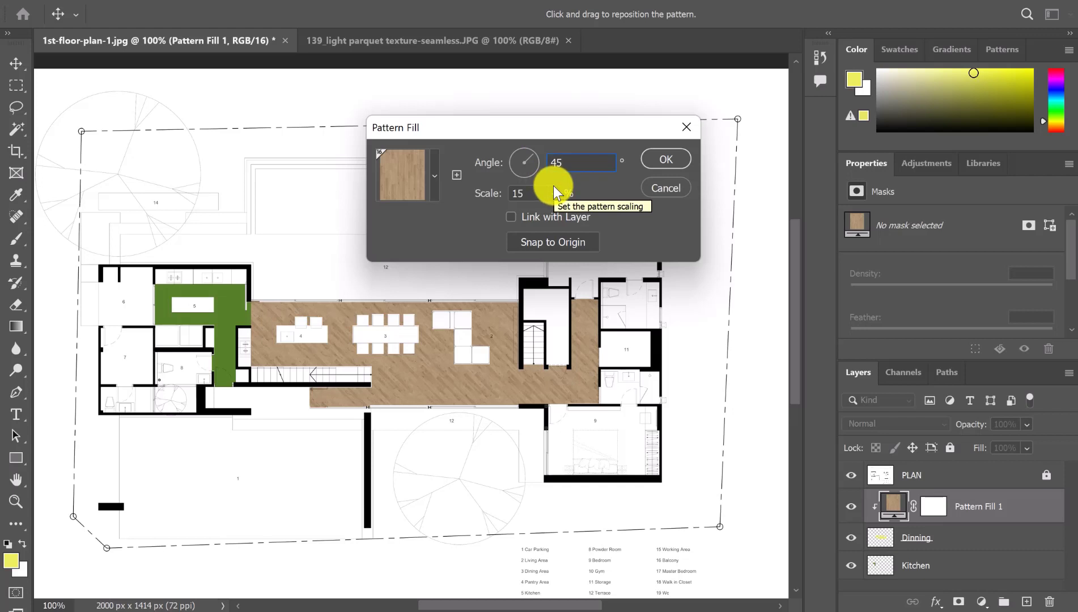
double_click(573, 164)
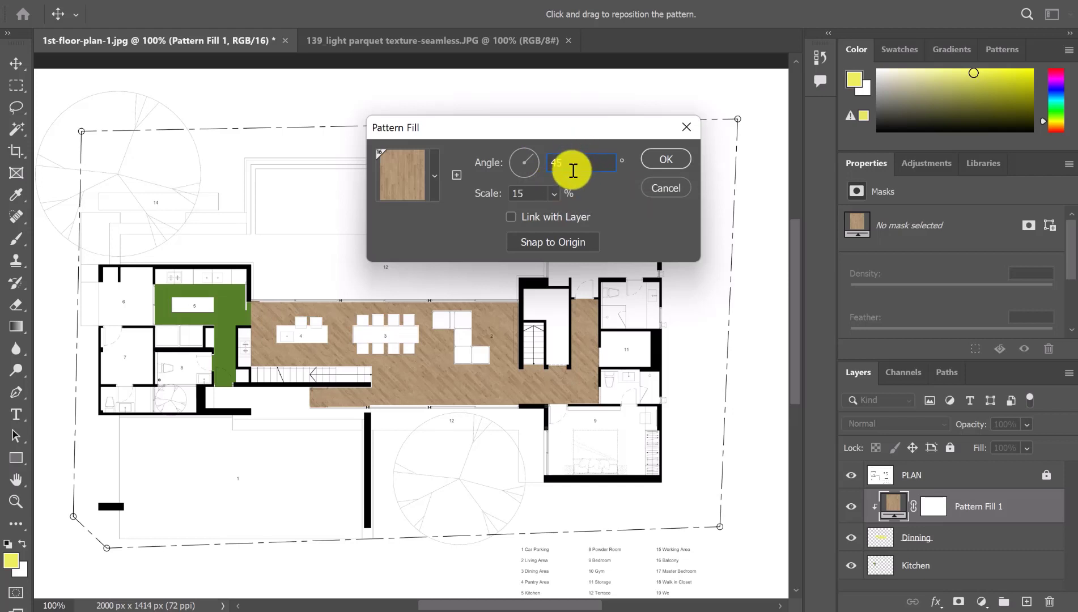
left_click(573, 164)
left_click(666, 163)
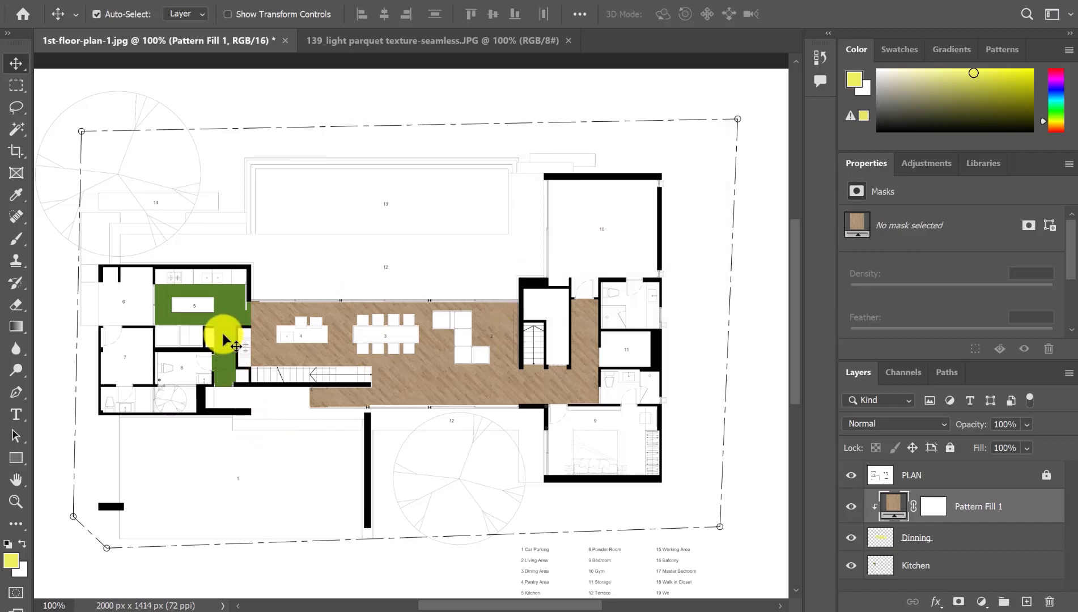
Group the Pattern Fill 1 and Dinning layers into a new group named Dining
left_click(971, 567)
left_click(1020, 513)
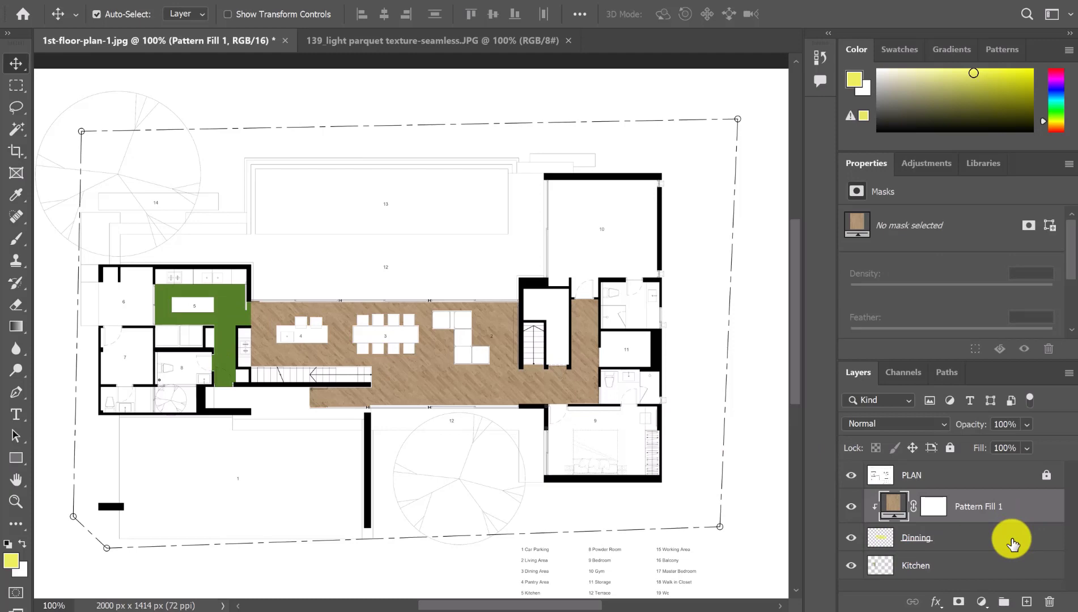
left_click(1013, 545, "shift")
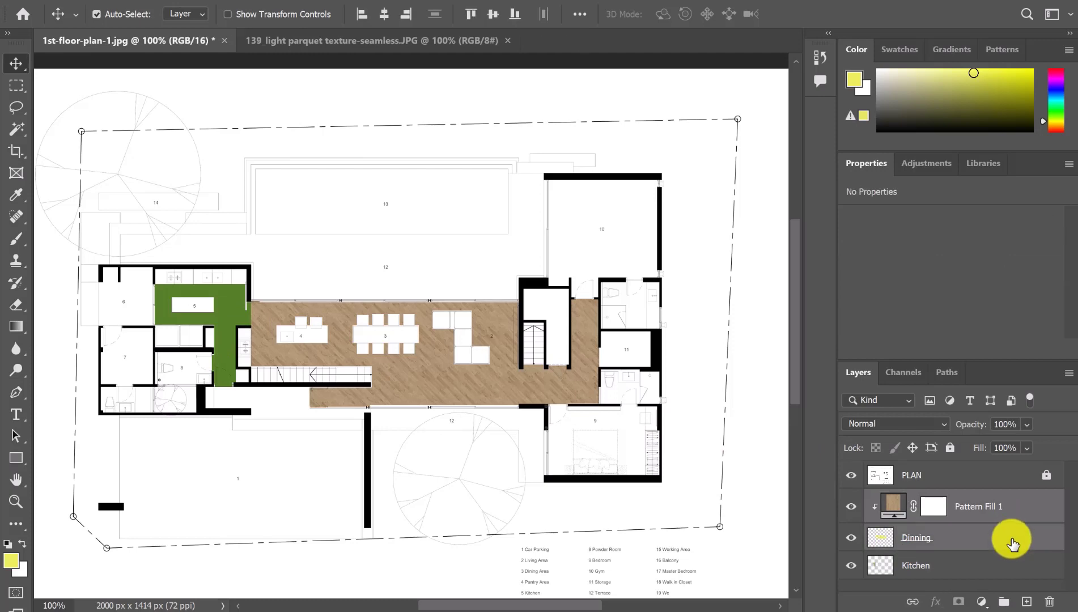
right_click(1011, 540)
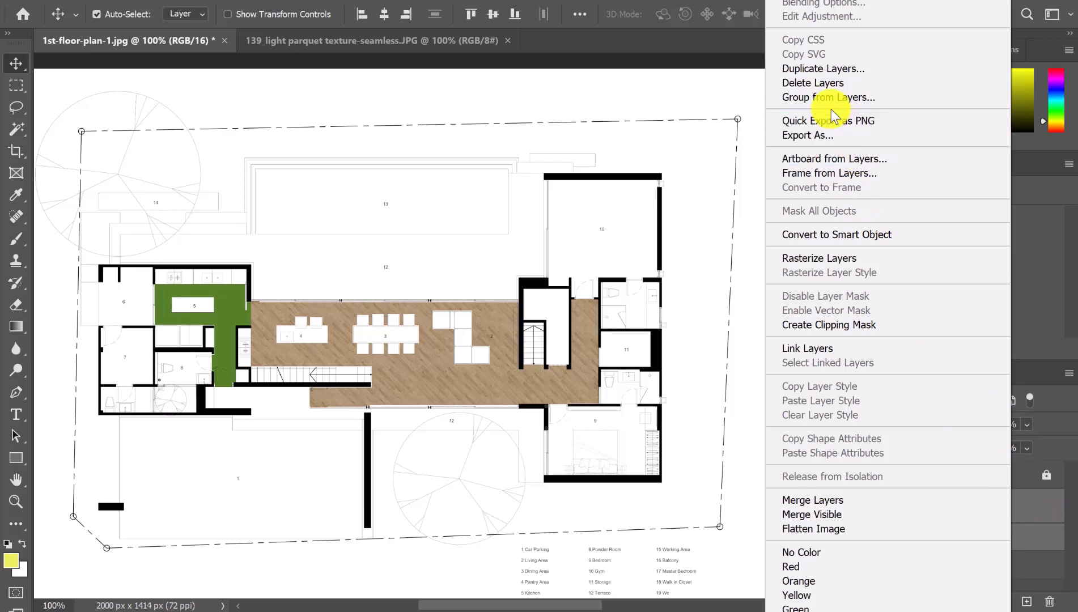
left_click(798, 98)
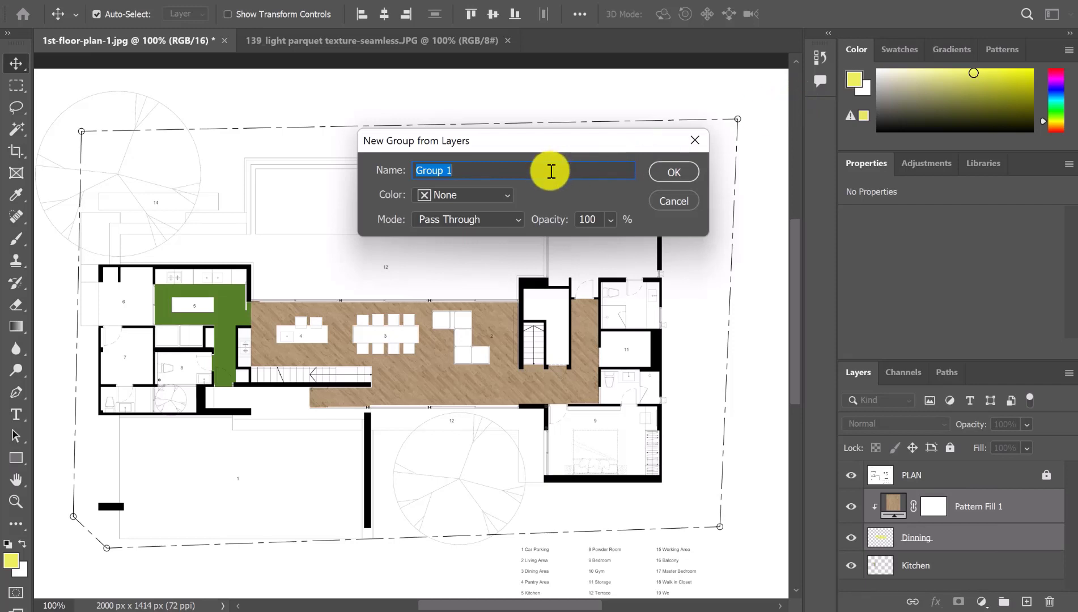
type("Dining")
left_click(675, 171)
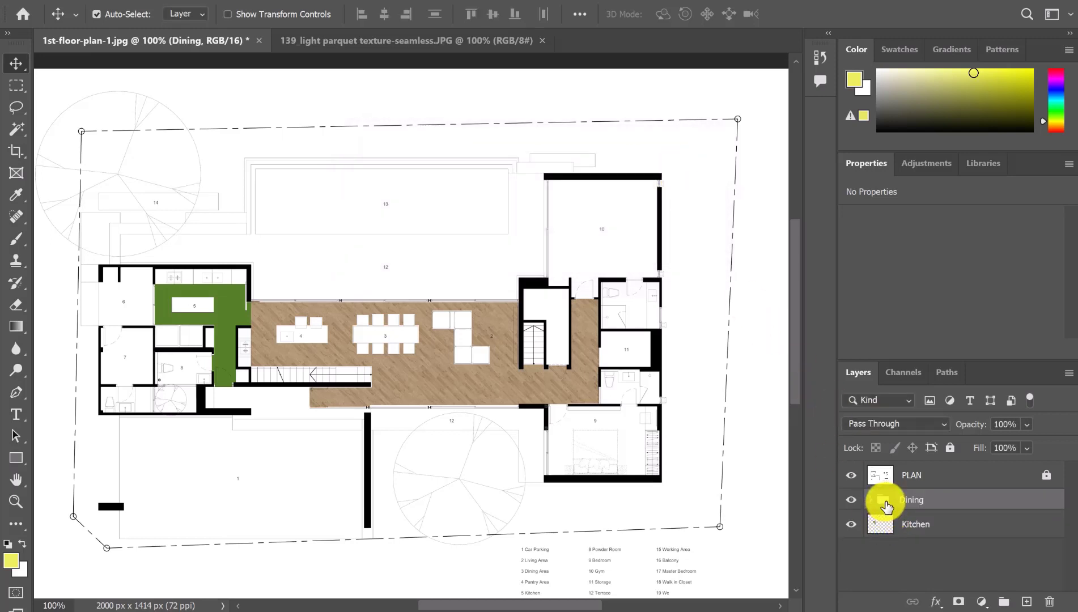
Select the Kitchen layer and switch to the light parquet texture page in the Edge browser
left_click(956, 526)
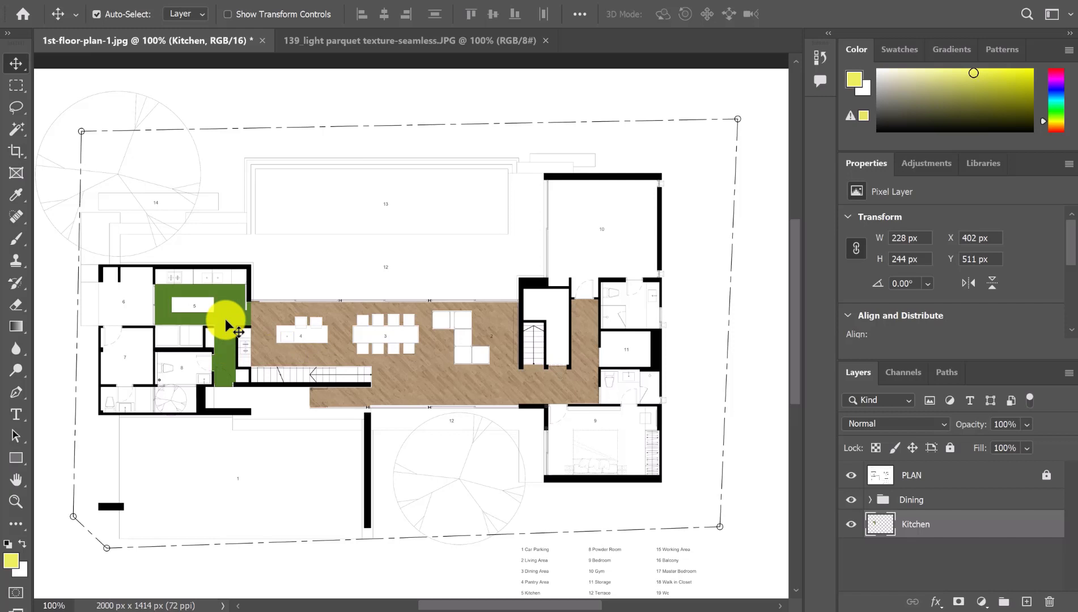
mouse_move(547, 611)
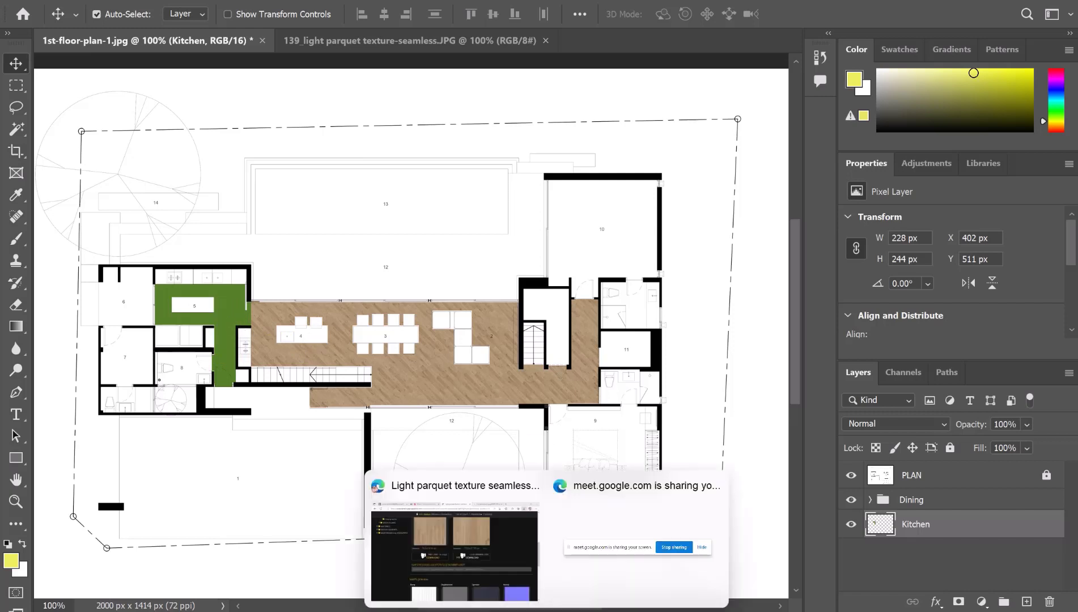
left_click(501, 572)
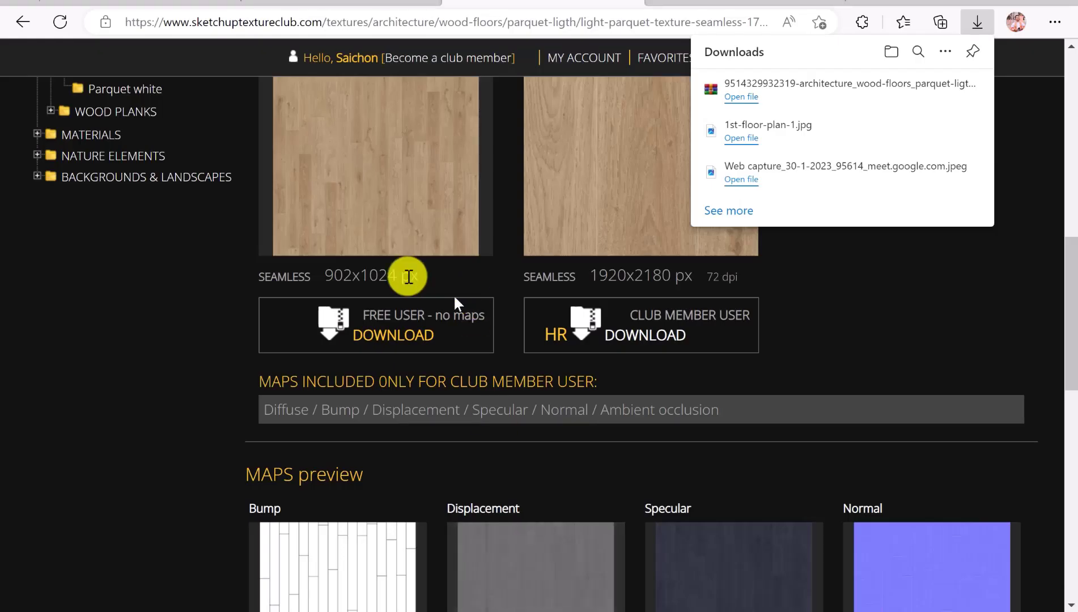
Open the Tiles Interior category under Architecture on the SketchUp Textures site
scroll(411, 276, "up", 10)
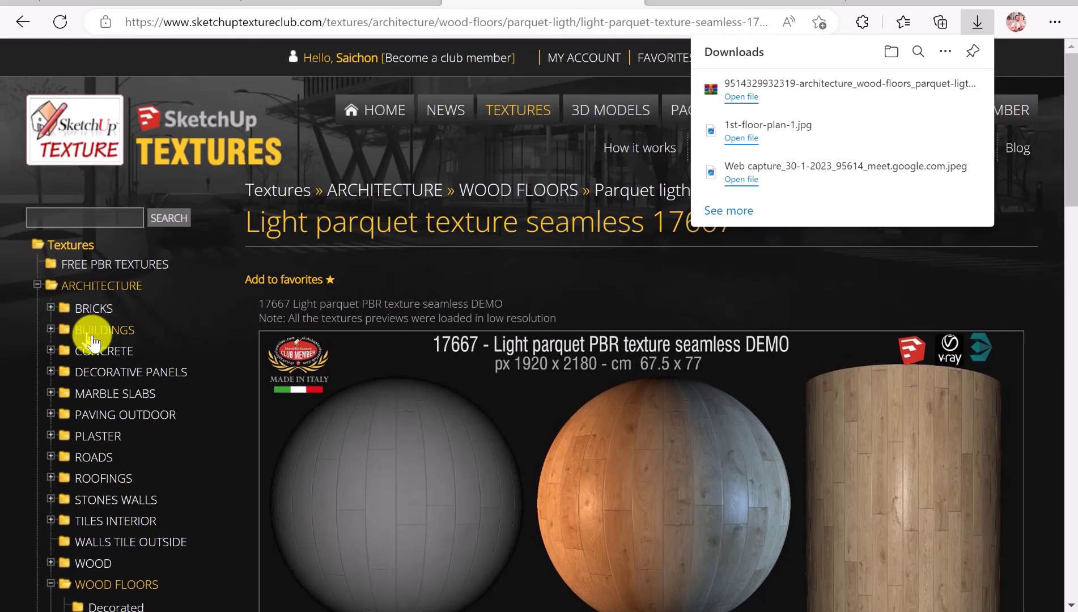
scroll(88, 339, "down", 2)
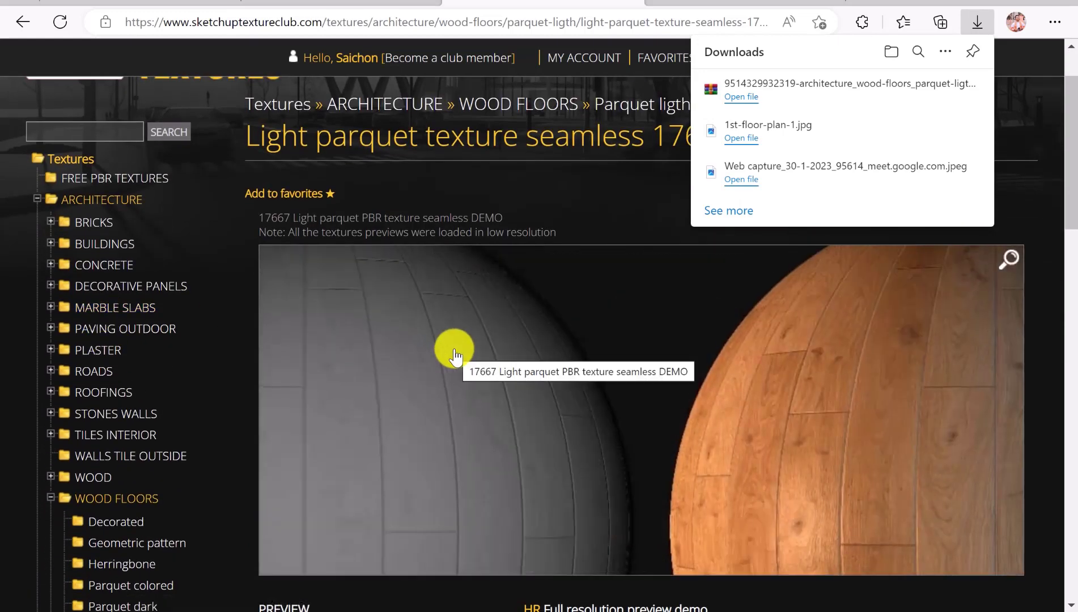
scroll(454, 355, "up", 2)
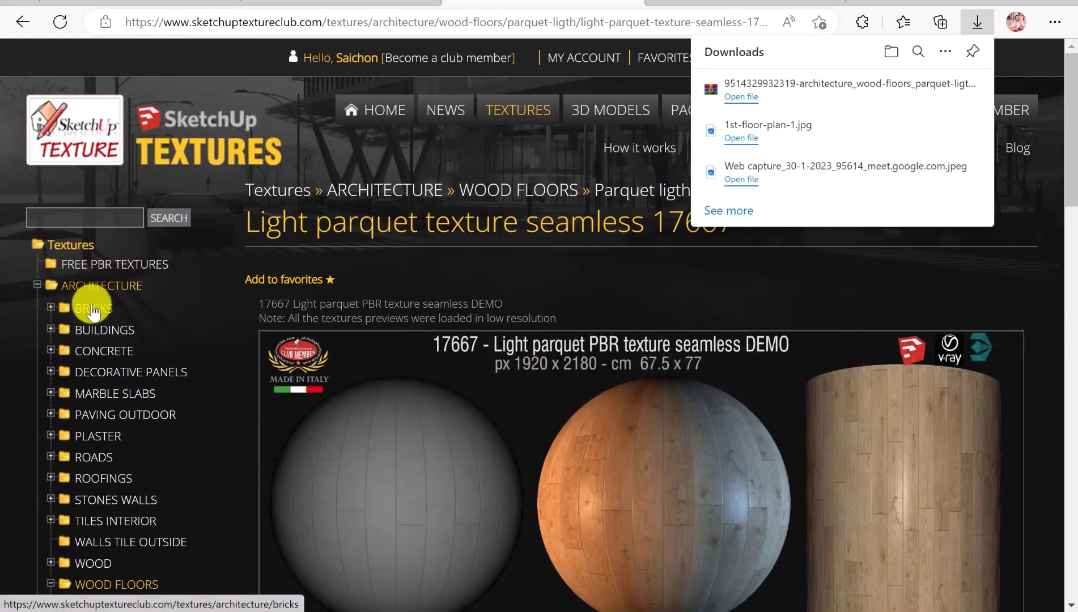
scroll(91, 311, "down", 3)
left_click(90, 349)
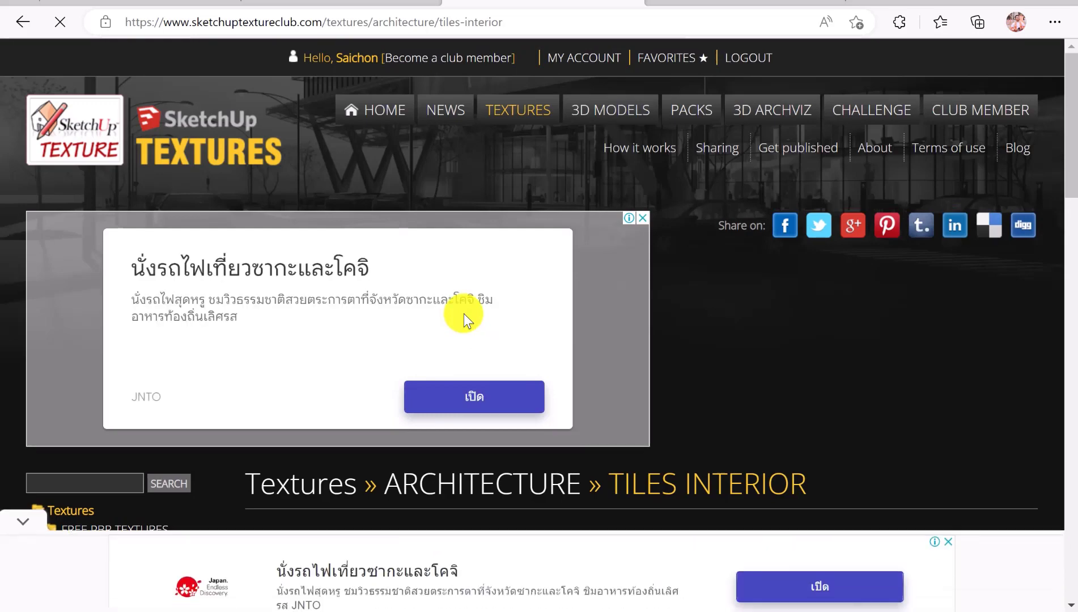
Open the Ceramic Wood category and look through its wood-effect tile textures
scroll(463, 314, "down", 6)
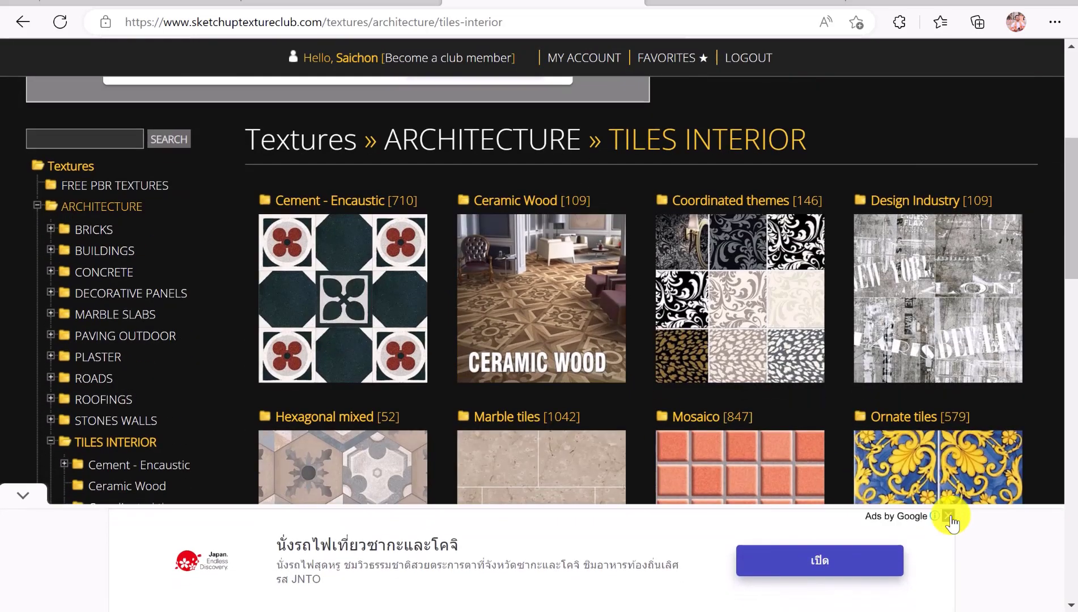
scroll(697, 318, "down", 1)
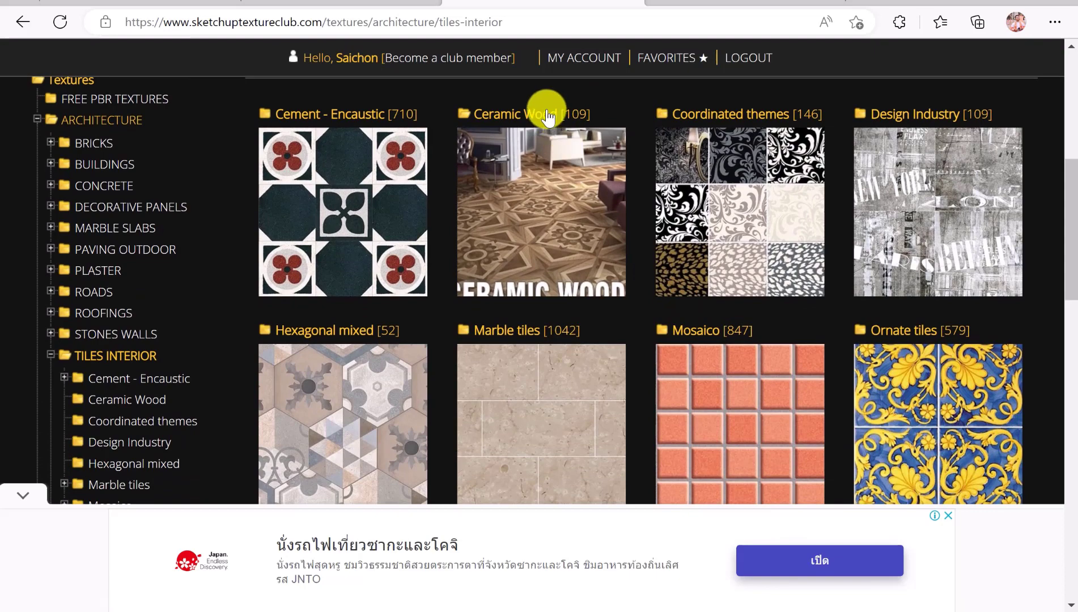
left_click(531, 207)
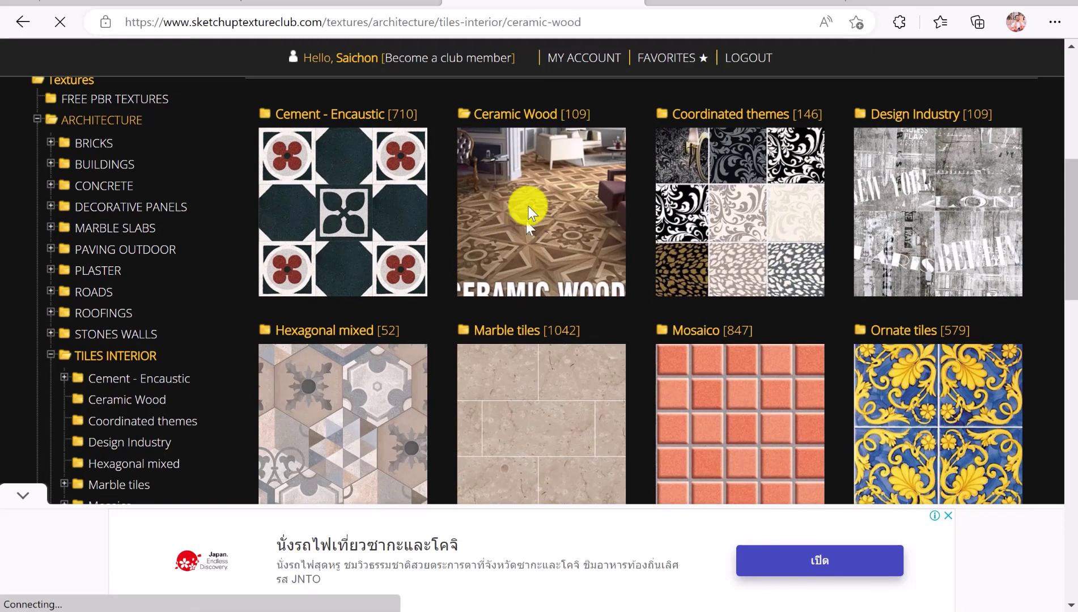
scroll(494, 258, "down", 10)
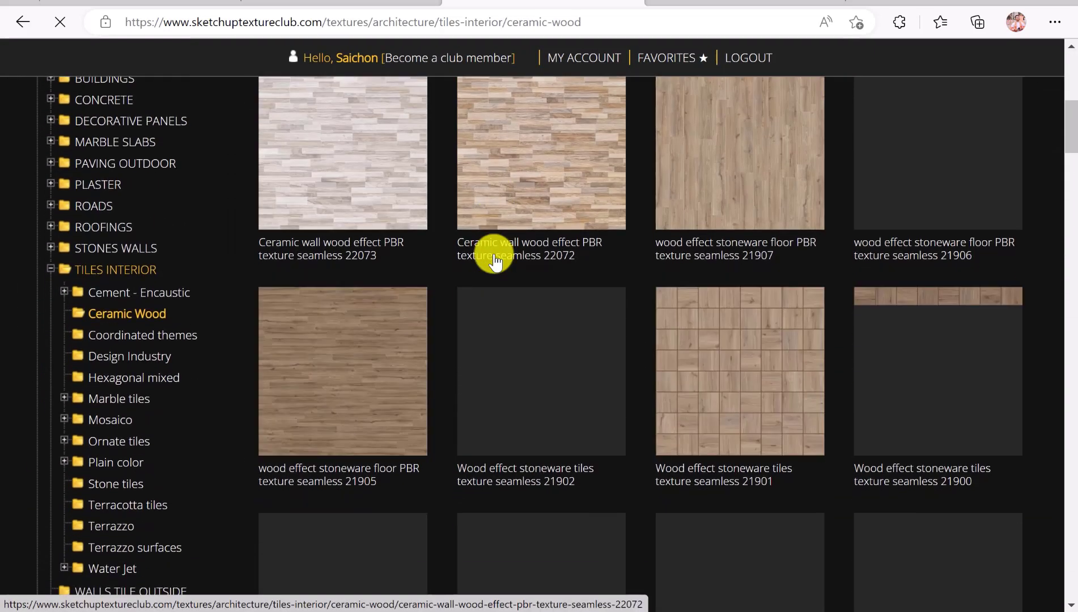
left_click(162, 322)
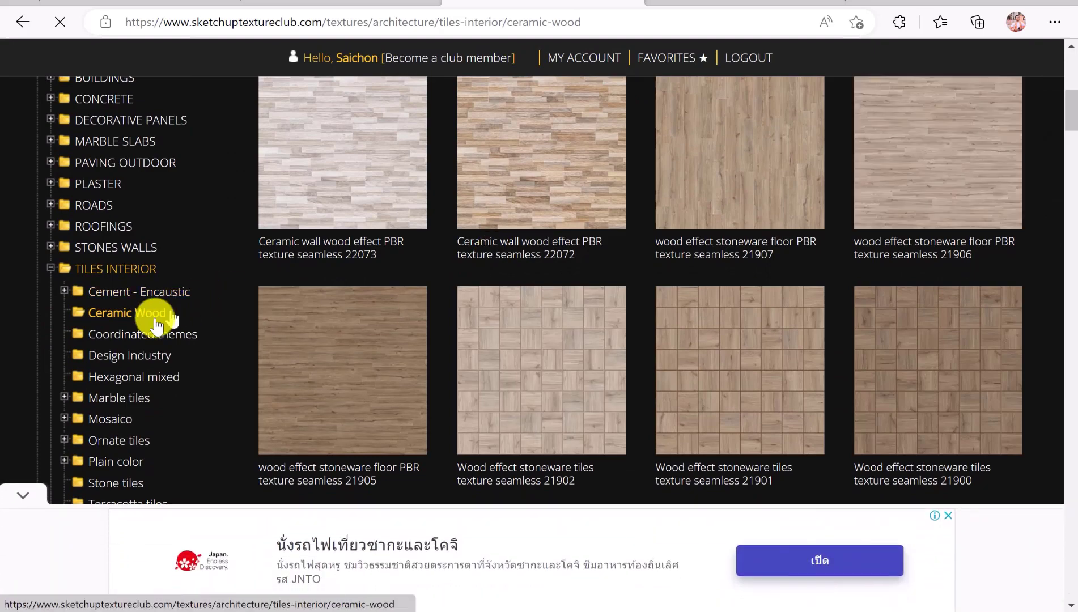
scroll(185, 292, "down", 2)
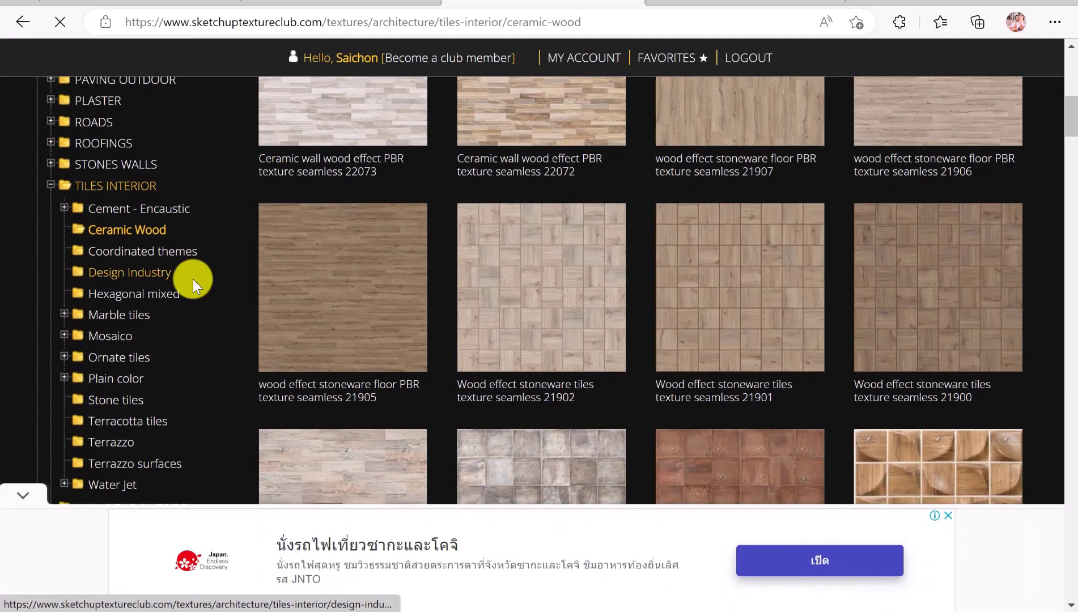
Open the Marble tiles category and look through its color and stone subcategories
left_click(126, 318)
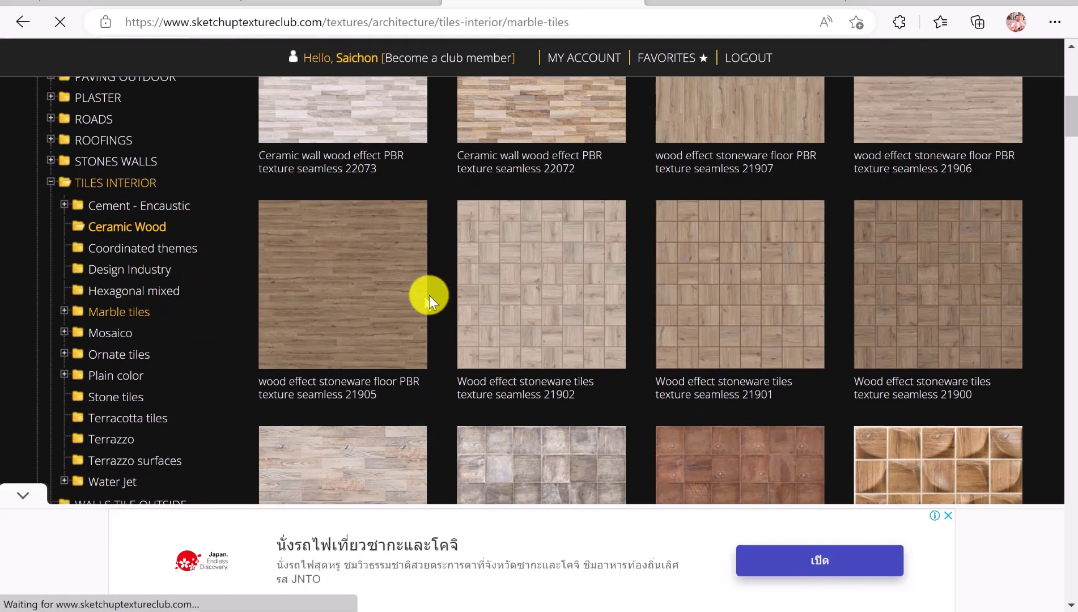
scroll(454, 297, "down", 5)
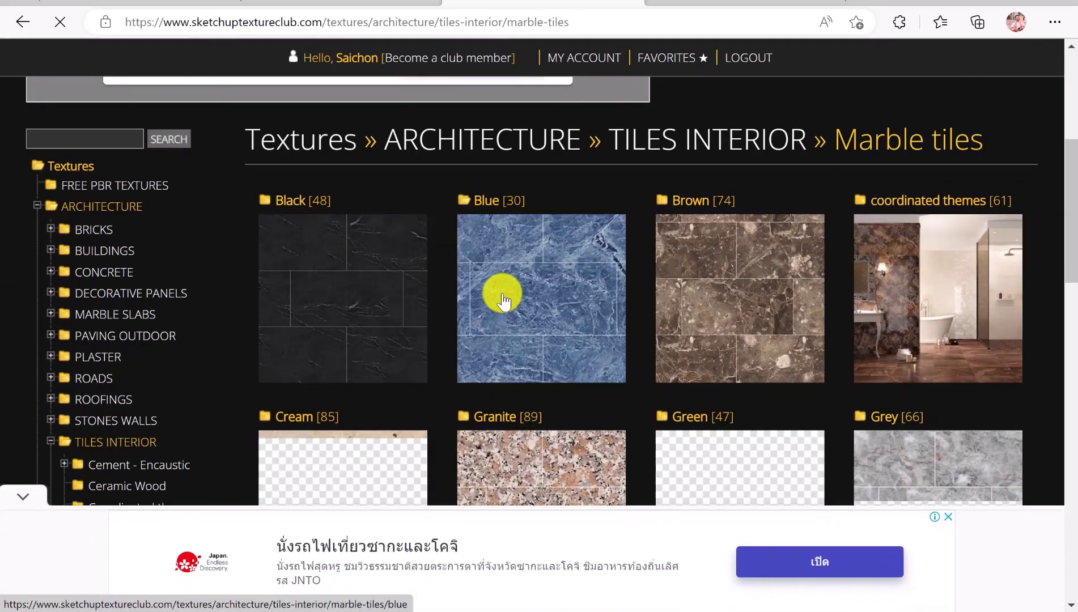
scroll(502, 300, "down", 10)
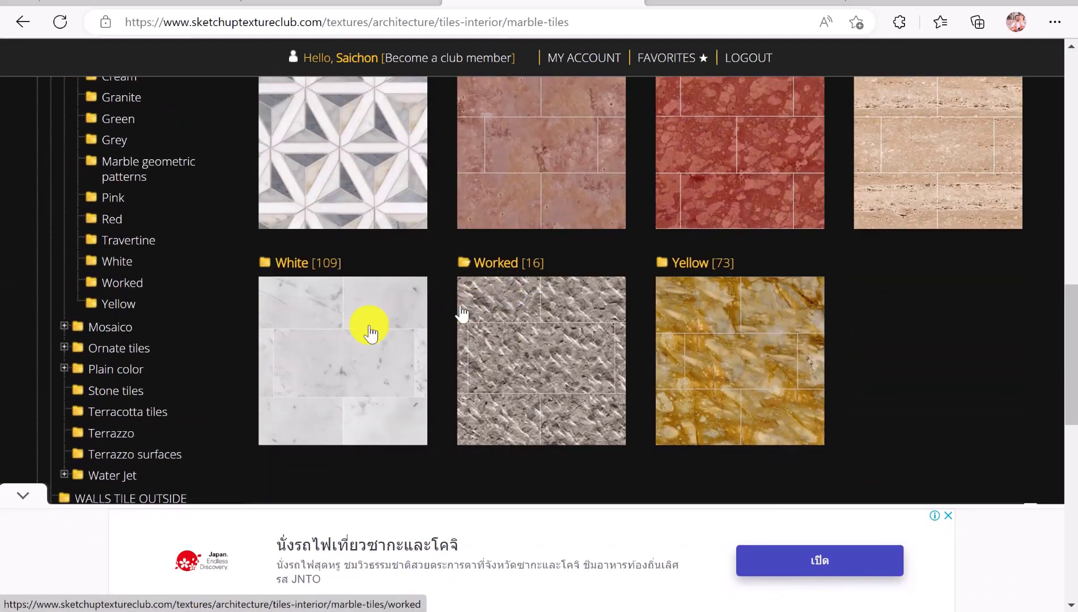
scroll(145, 186, "up", 2)
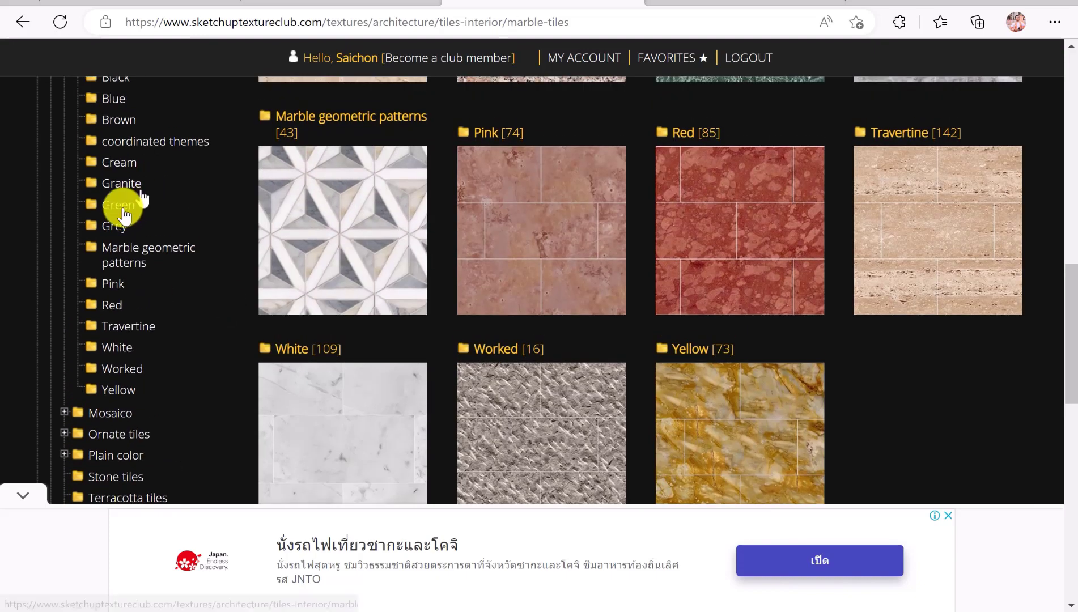
Open the Granite category of marble tiles and look through its floor textures
left_click(128, 186)
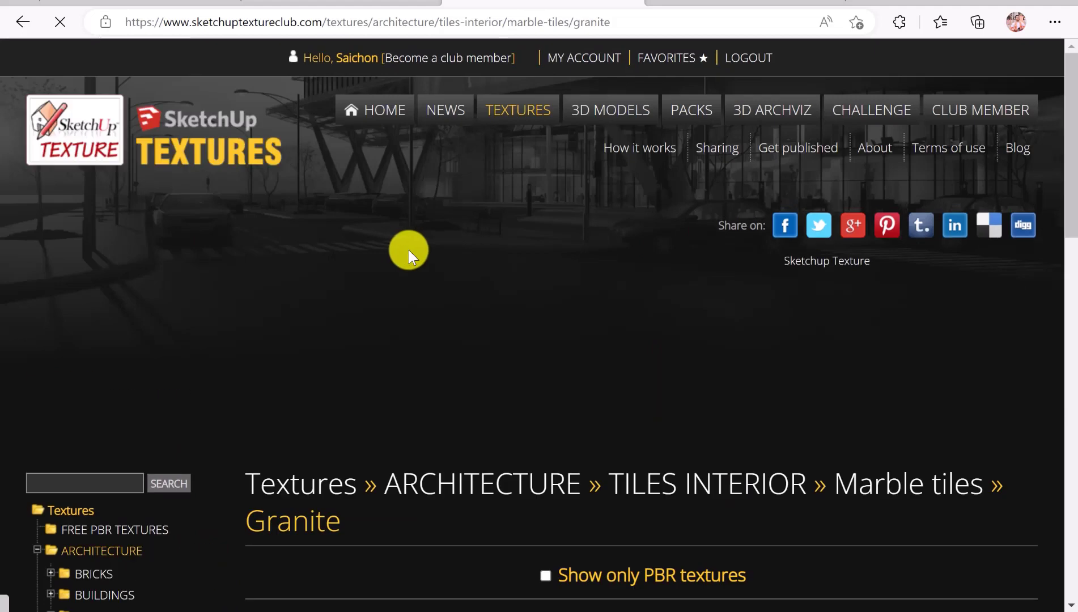
scroll(416, 251, "down", 5)
scroll(416, 252, "up", 3)
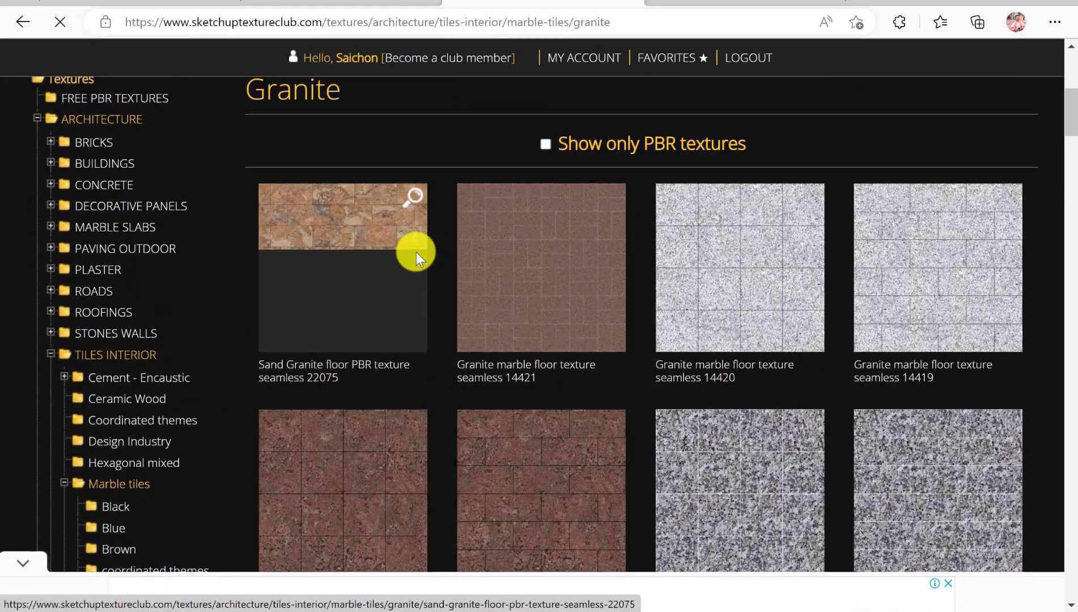
scroll(416, 252, "down", 15)
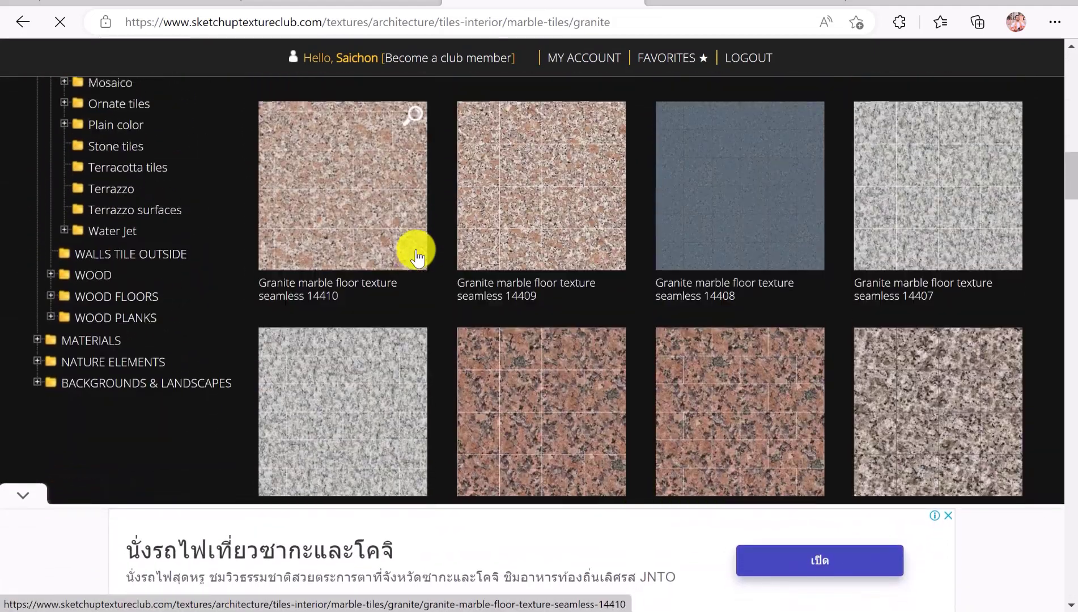
scroll(416, 254, "down", 8)
scroll(416, 253, "up", 13)
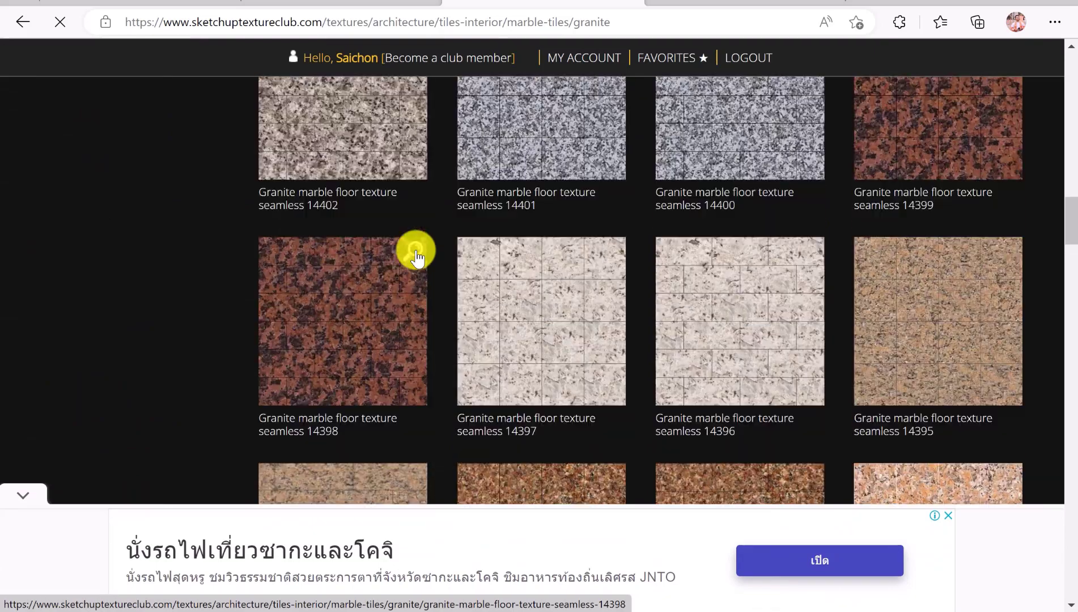
scroll(416, 250, "up", 1)
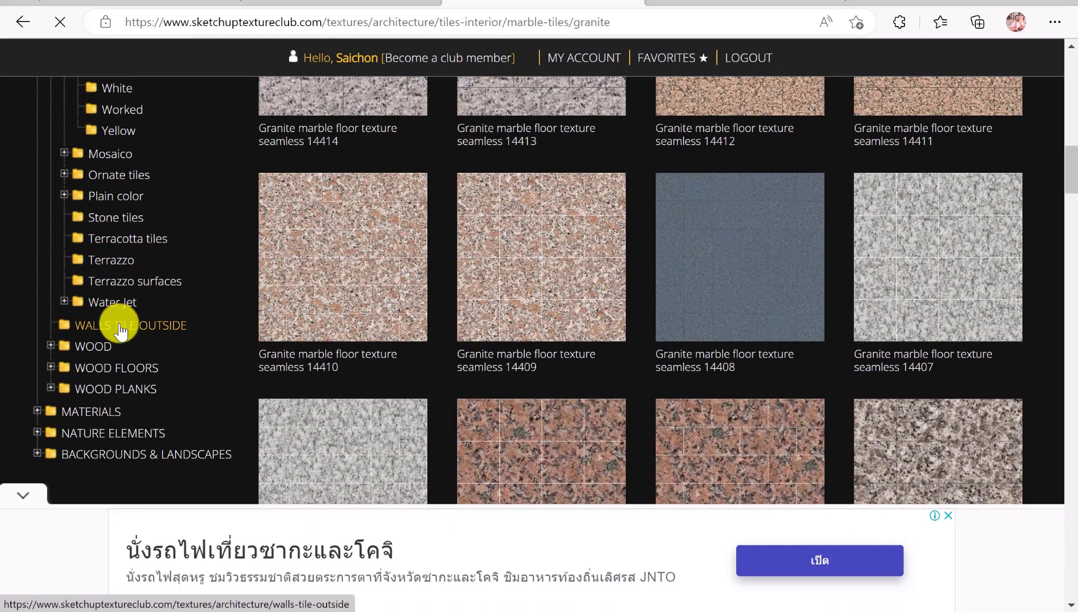
scroll(156, 304, "up", 3)
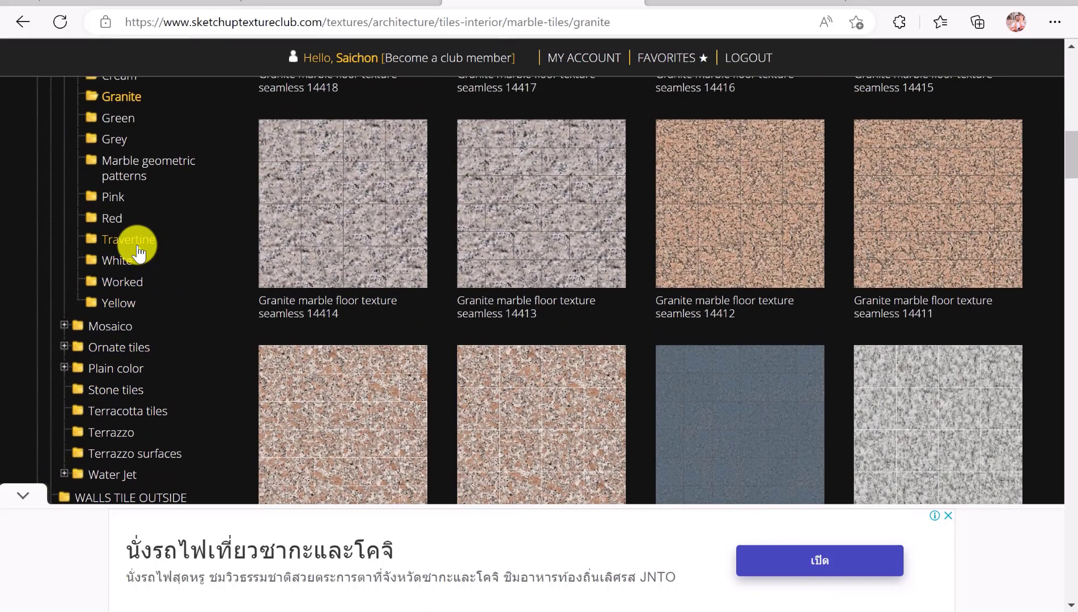
Open the Marble geometric patterns category and look through its patterned floor tile textures
left_click(131, 180)
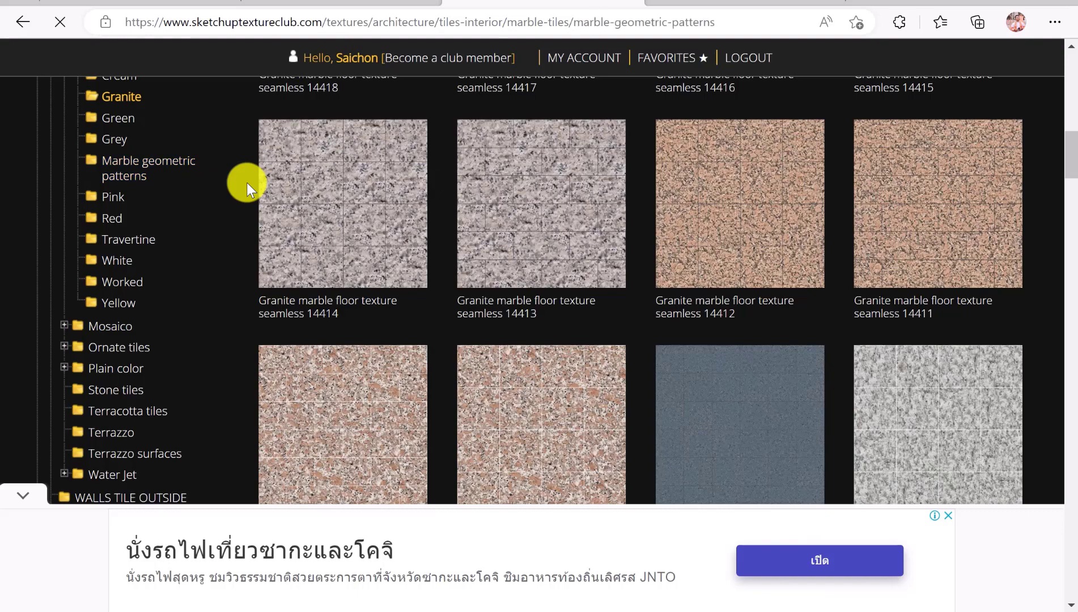
scroll(457, 346, "down", 8)
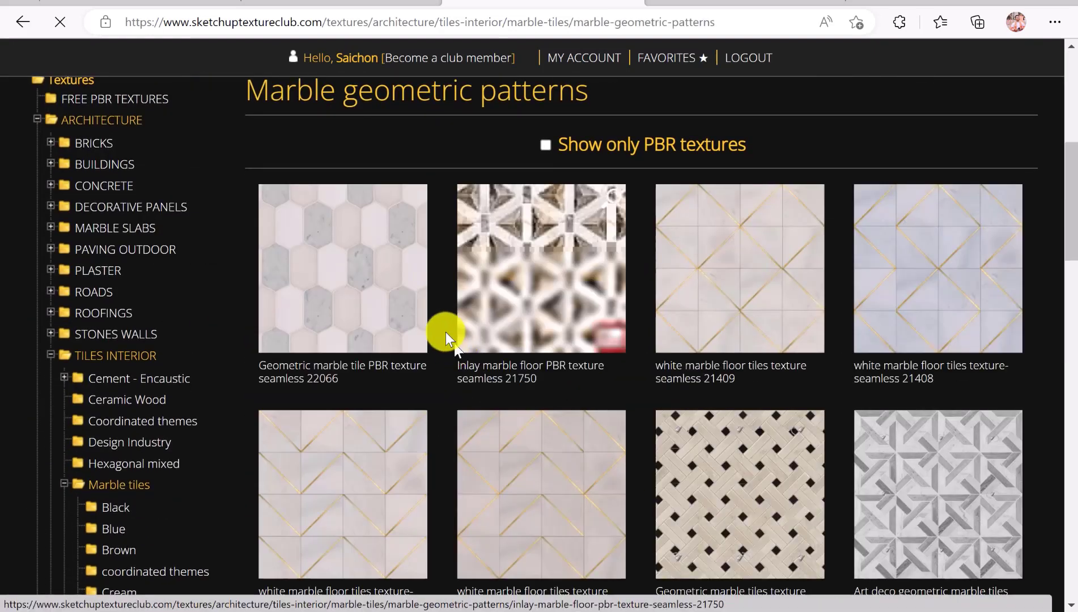
scroll(447, 335, "down", 4)
scroll(440, 327, "down", 6)
scroll(442, 324, "down", 4)
scroll(442, 323, "down", 6)
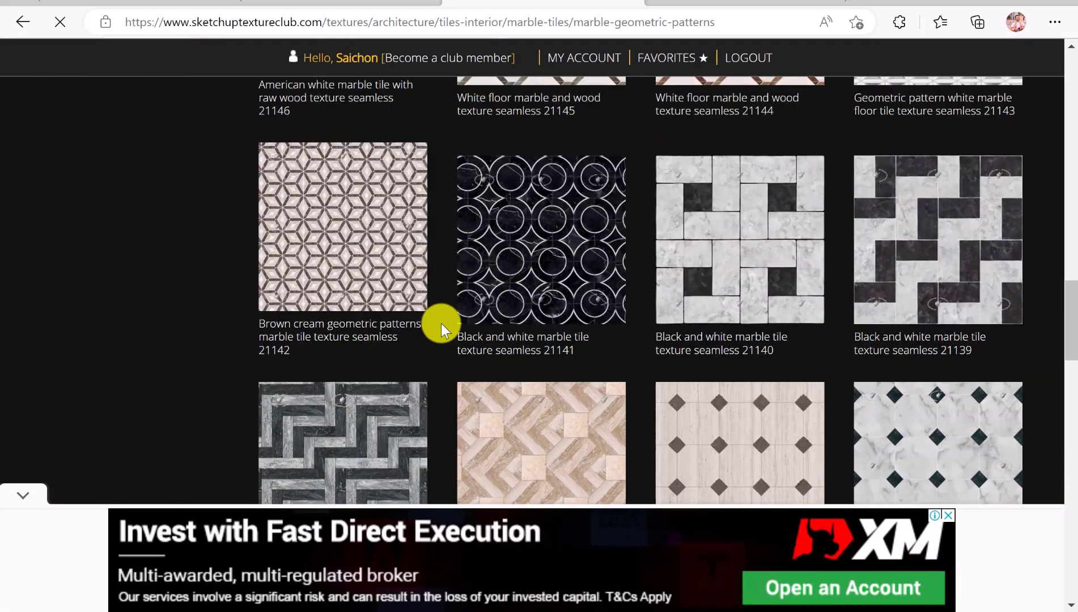
scroll(442, 323, "down", 5)
scroll(442, 318, "down", 11)
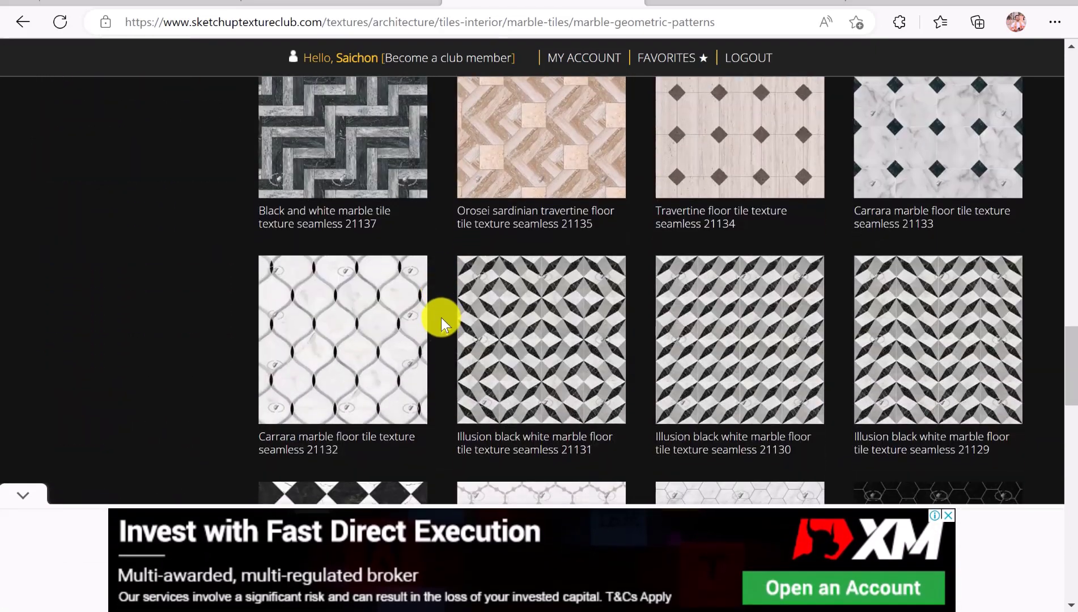
scroll(437, 298, "down", 5)
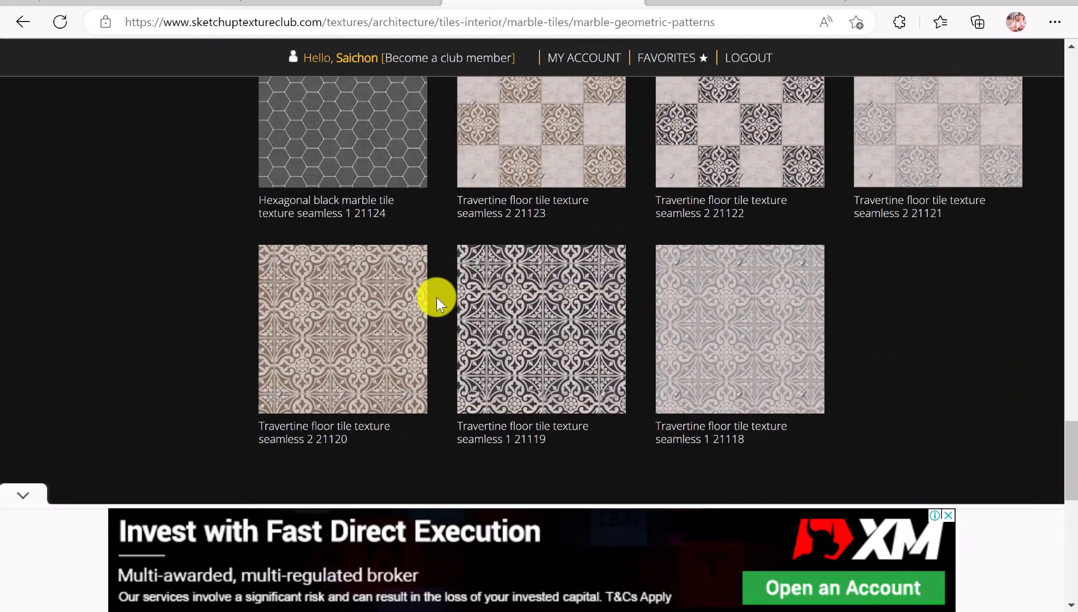
scroll(437, 298, "up", 9)
scroll(437, 298, "up", 5)
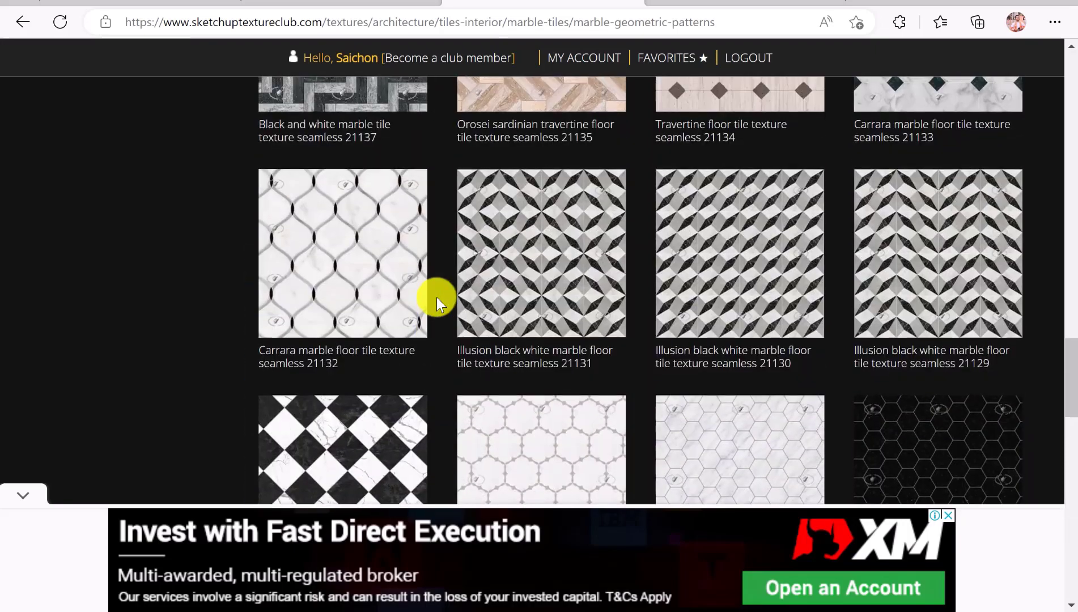
scroll(436, 297, "up", 4)
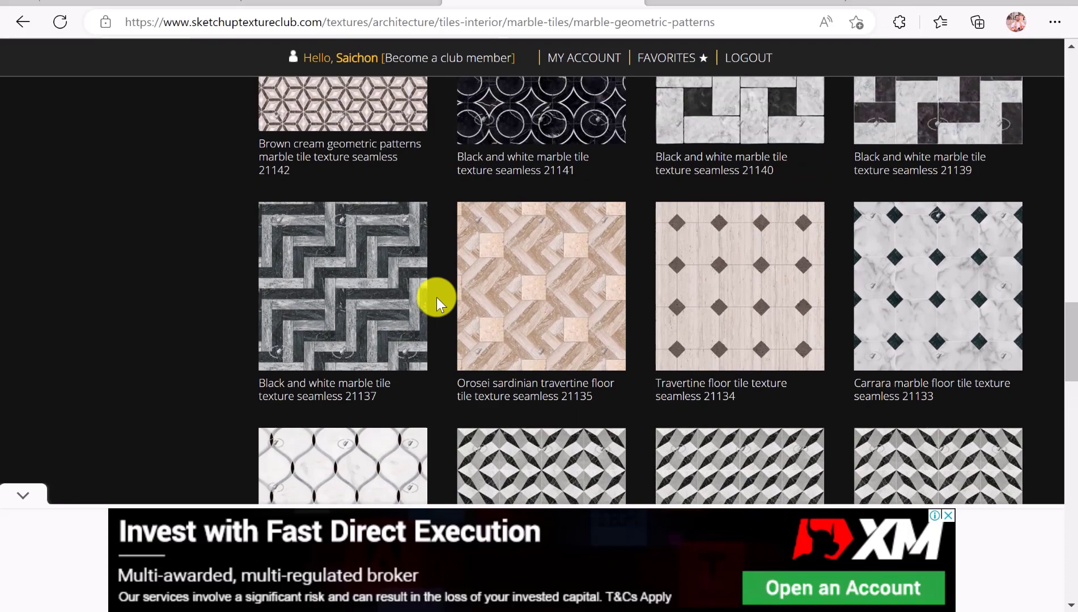
scroll(437, 298, "up", 3)
scroll(437, 298, "up", 10)
scroll(439, 297, "up", 8)
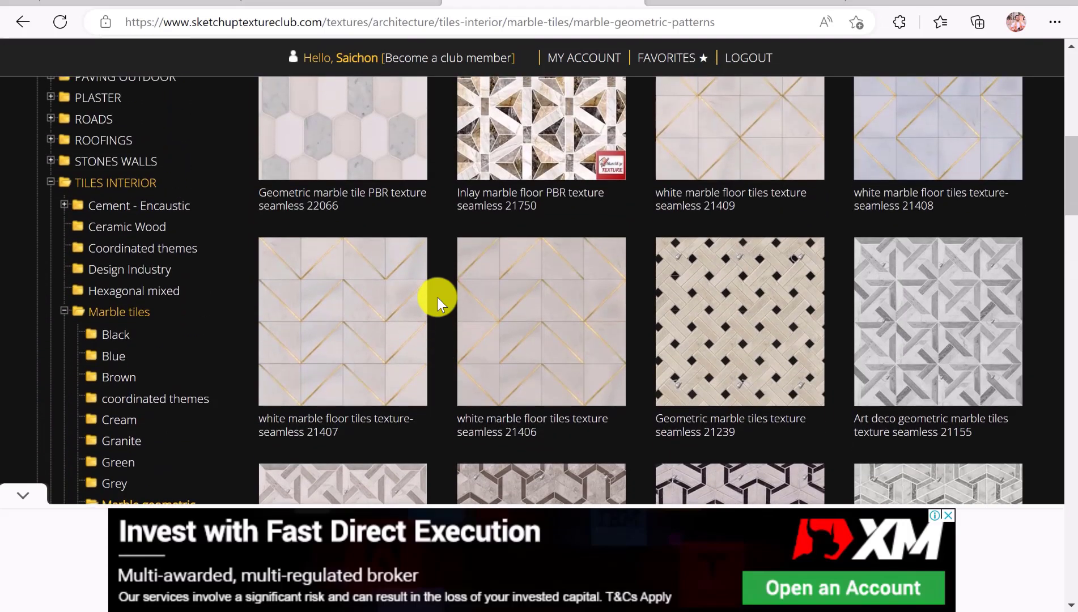
scroll(438, 298, "up", 5)
scroll(438, 297, "down", 10)
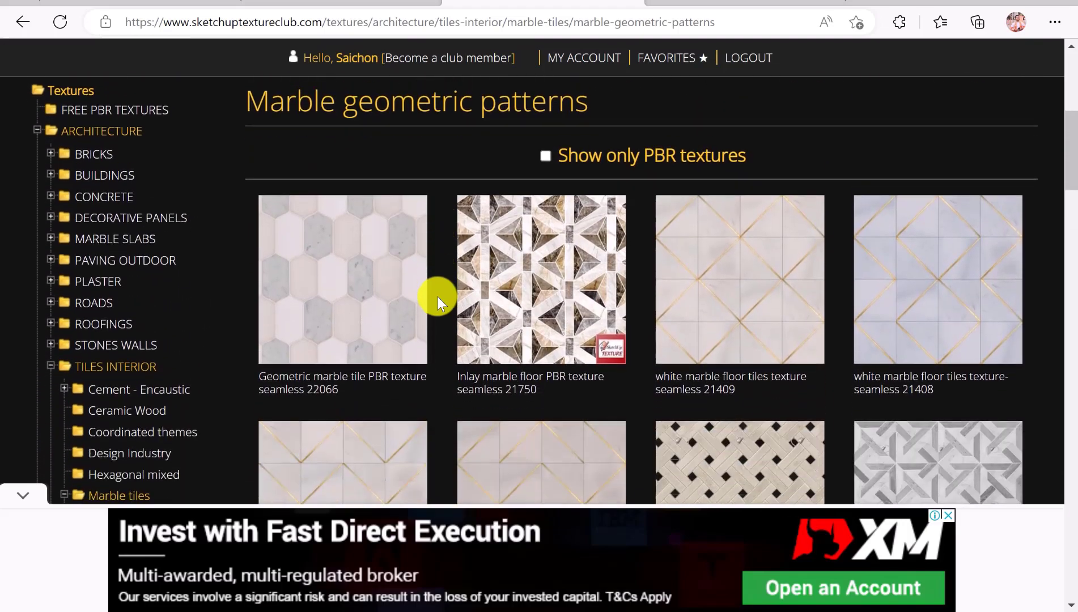
scroll(440, 292, "up", 3)
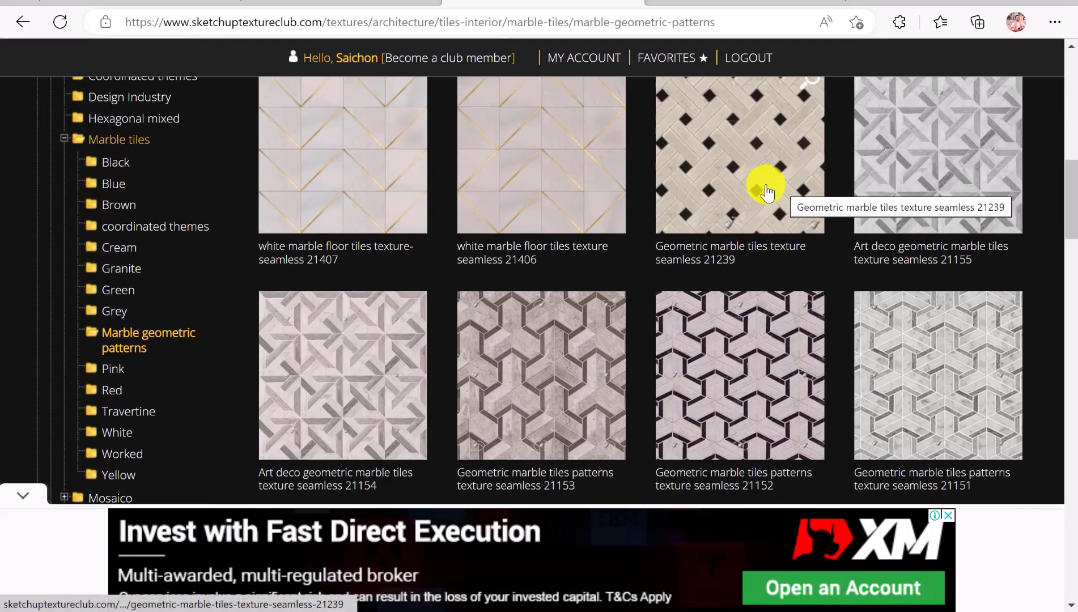
scroll(766, 193, "down", 14)
scroll(766, 192, "down", 2)
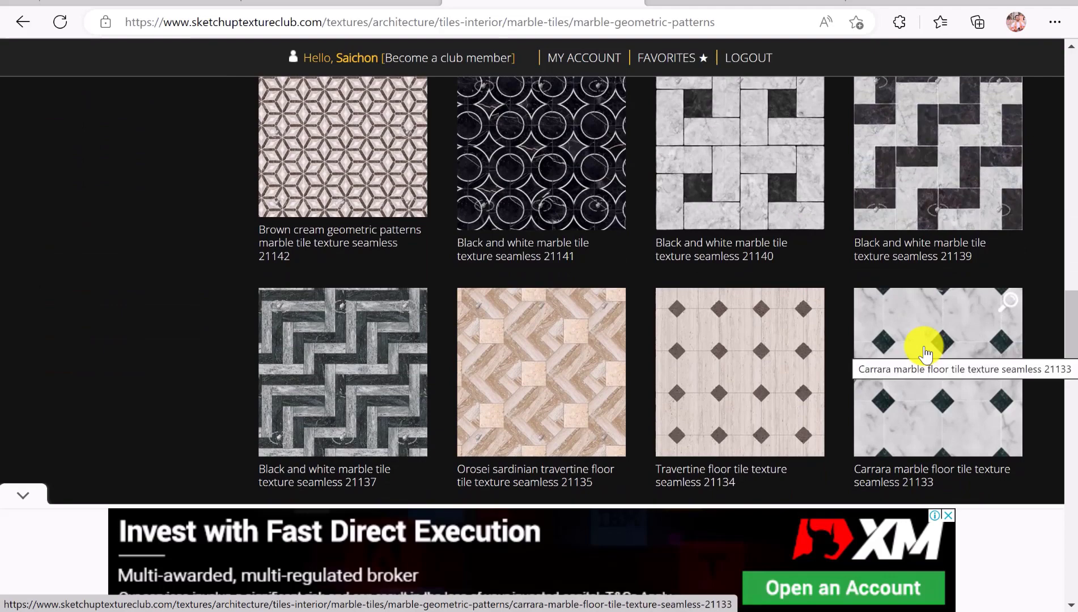
Open the Carrara marble floor tile texture seamless 21133 and download its free 1024x1024 px version
left_click(926, 354)
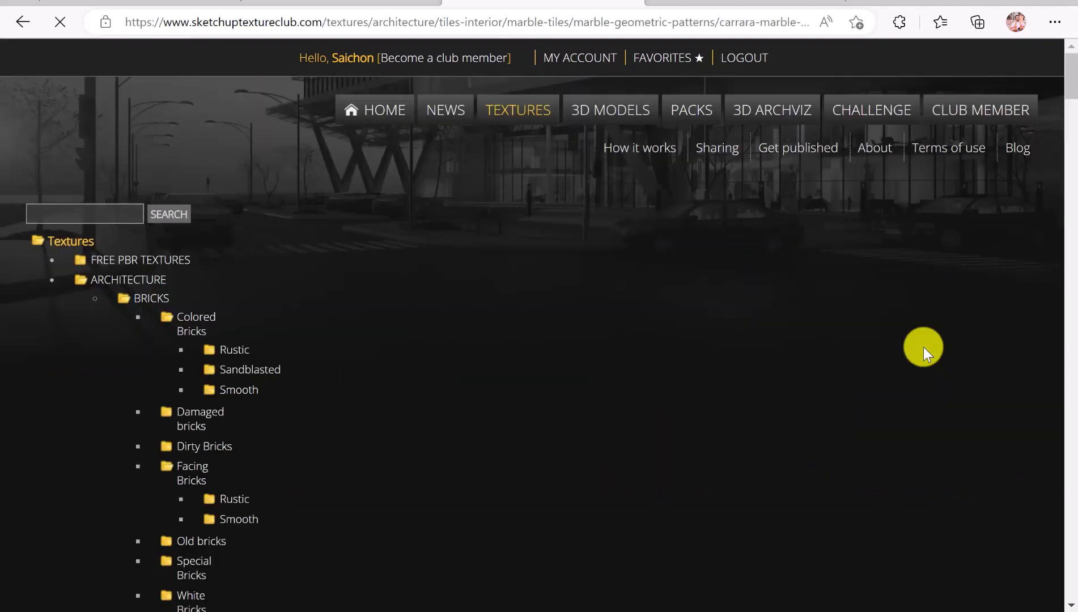
scroll(397, 368, "down", 2)
scroll(464, 320, "down", 3)
scroll(567, 411, "down", 4)
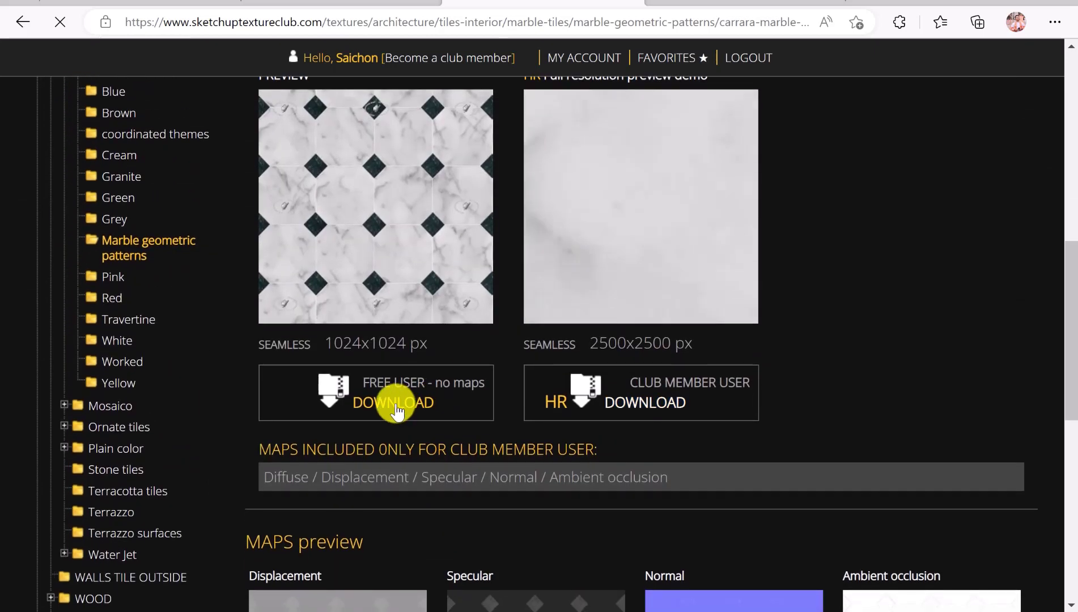
left_click(396, 406)
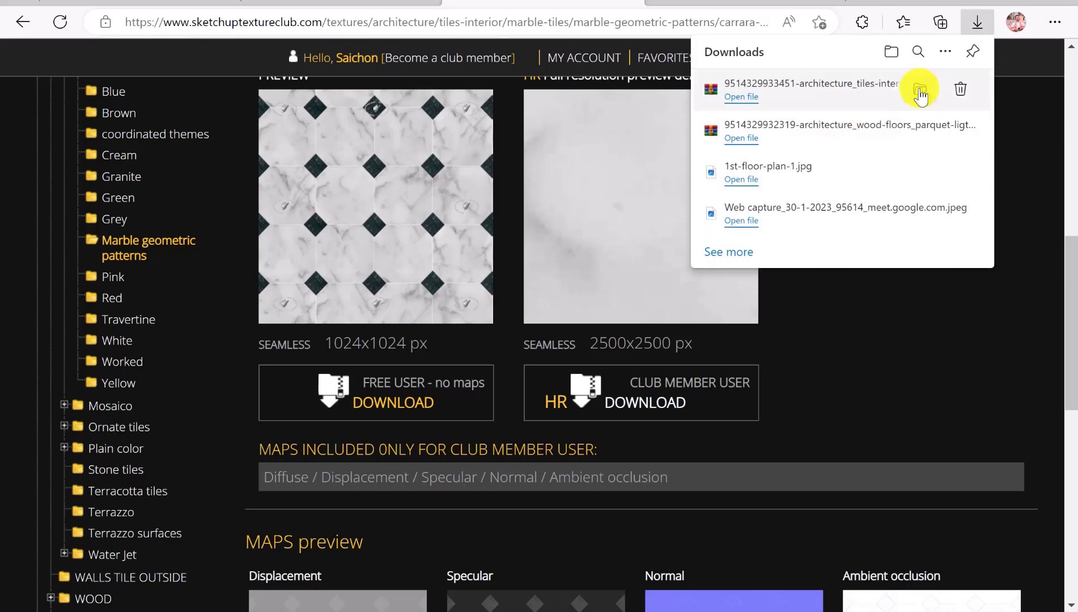
Show the downloaded Carrara marble archive in its folder and extract it into a subfolder of the same name
left_click(919, 89)
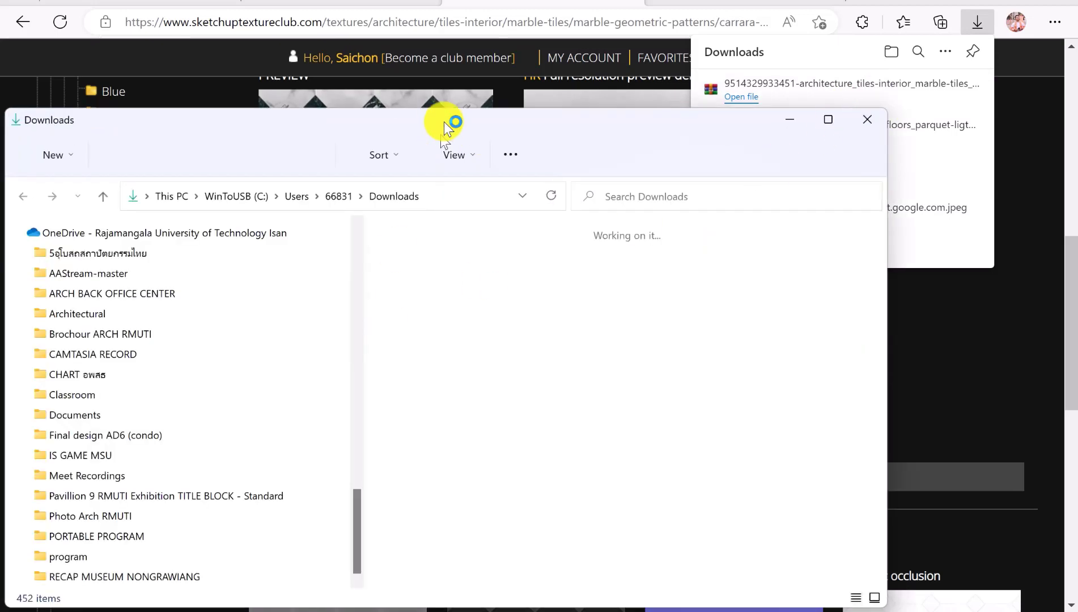
left_click_drag(445, 119, 528, 1)
right_click(512, 135)
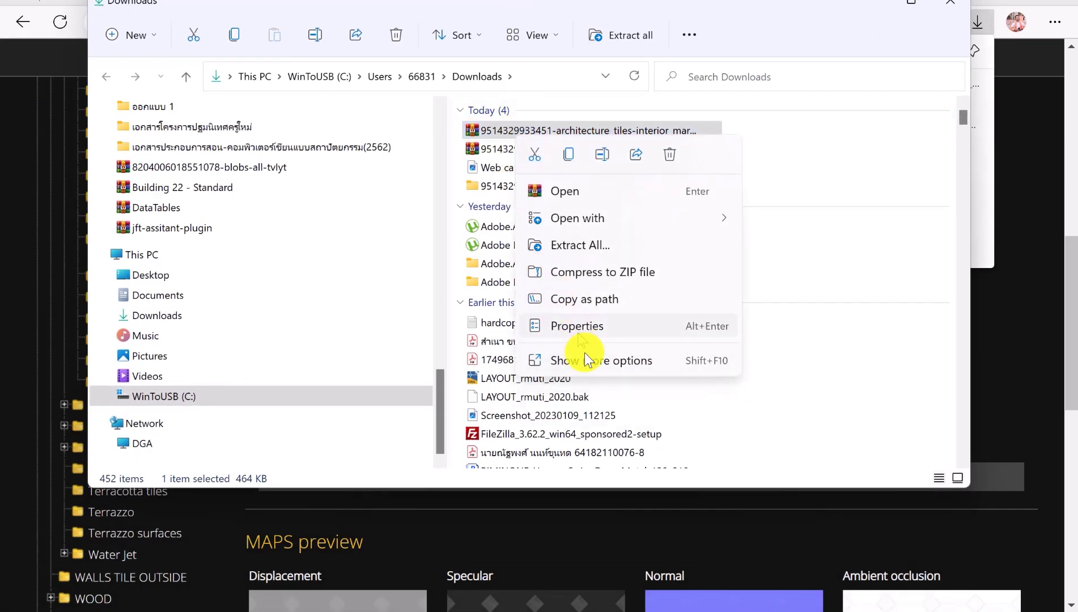
left_click(585, 356)
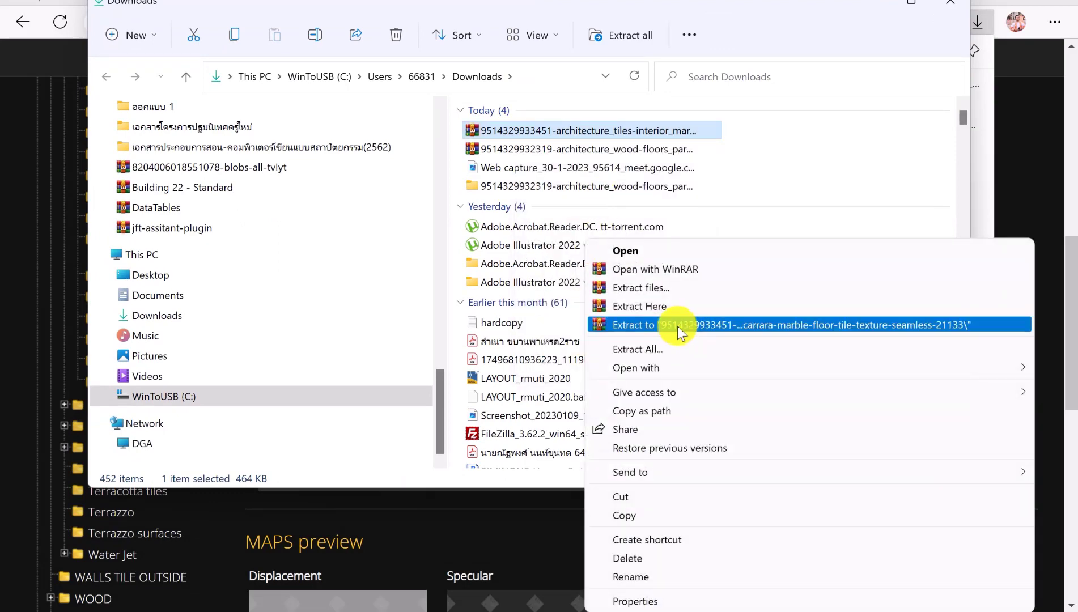
left_click(661, 326)
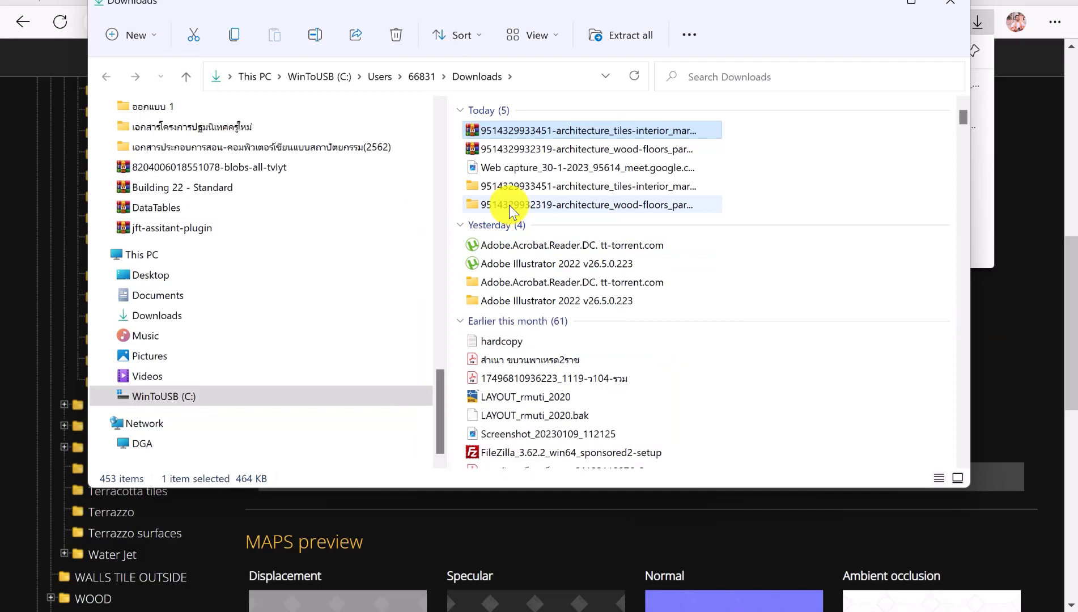
Open the extracted image 16_Carrara marble floor tile texture-seamless in Adobe Photoshop 2022
left_click(515, 193)
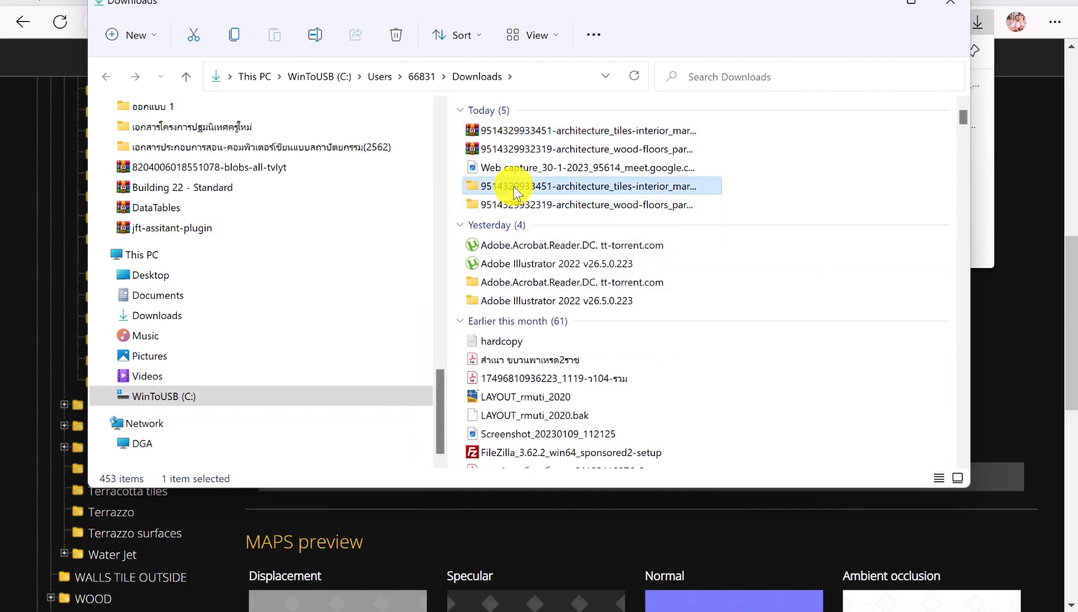
double_click(514, 187)
left_click(515, 145)
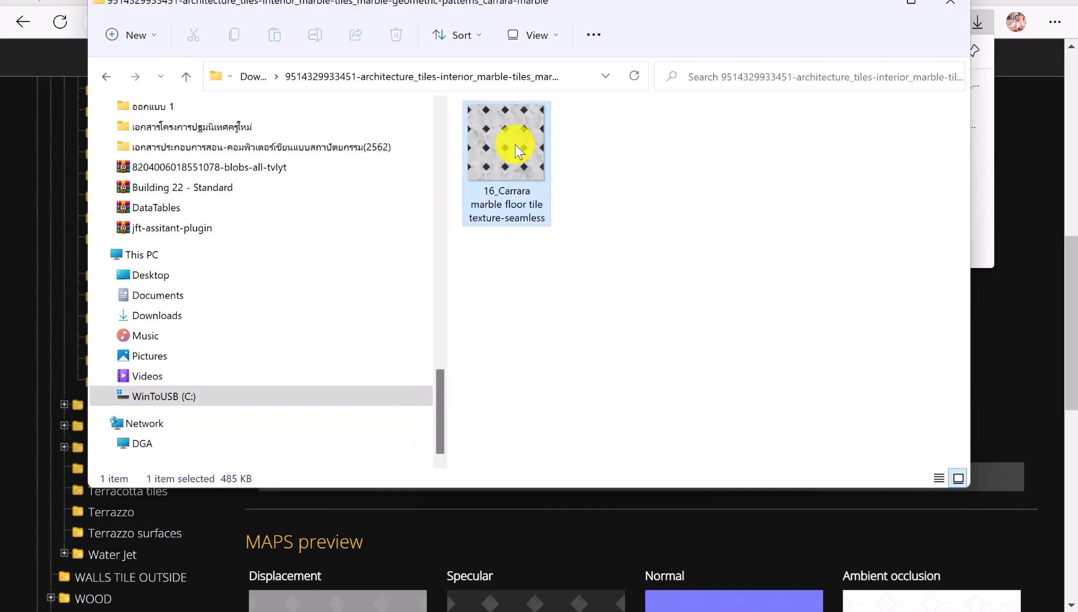
right_click(517, 145)
mouse_move(742, 232)
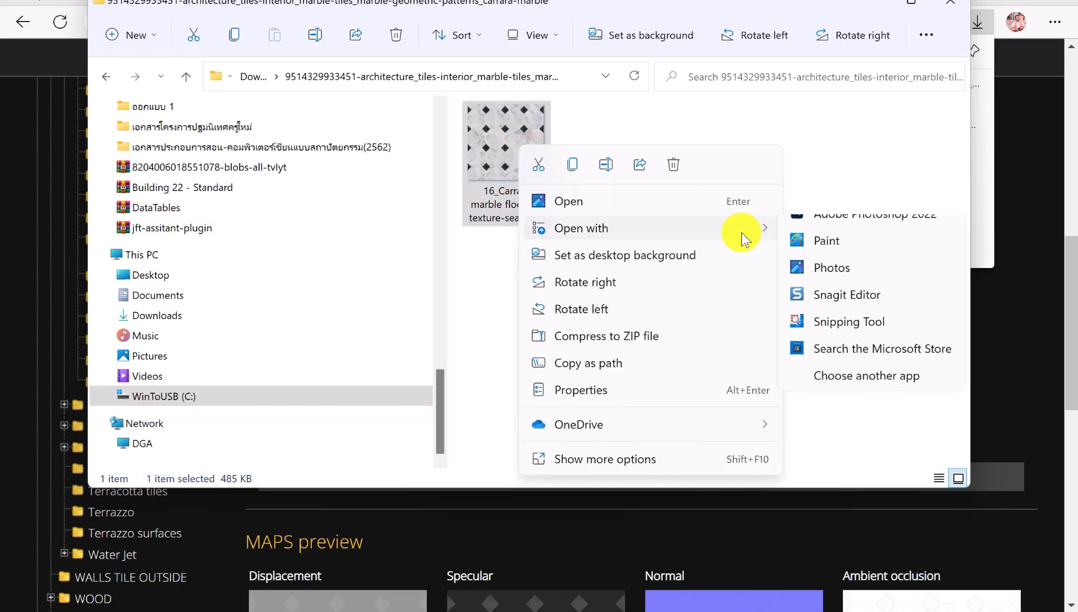
left_click(840, 238)
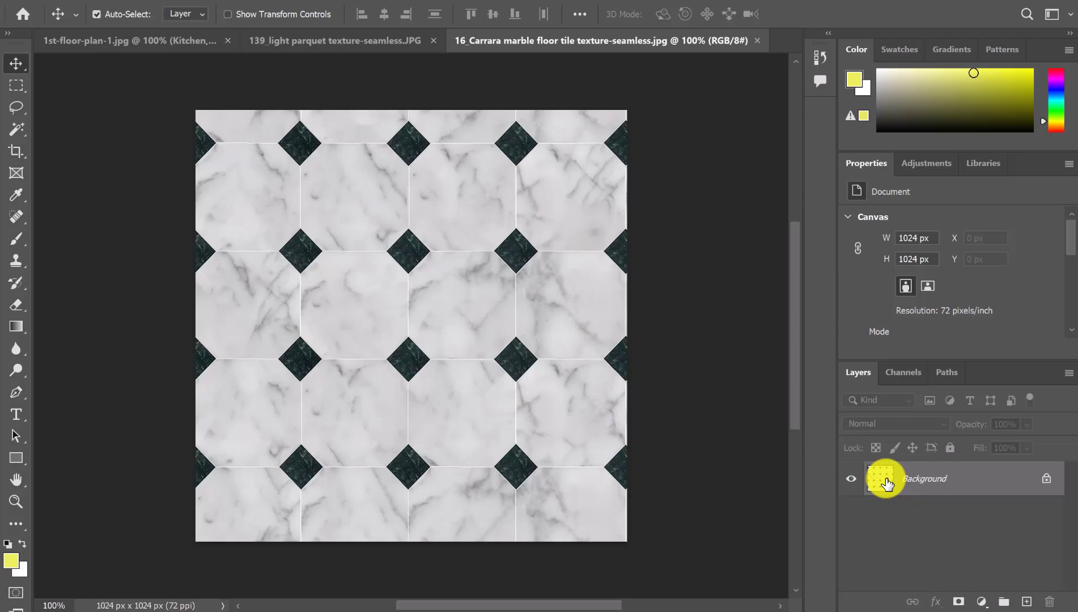
Define the entire marble tile image as a pattern named "Tile Mable" and return to the 1st-floor-plan-1.jpg document
key("ctrl")
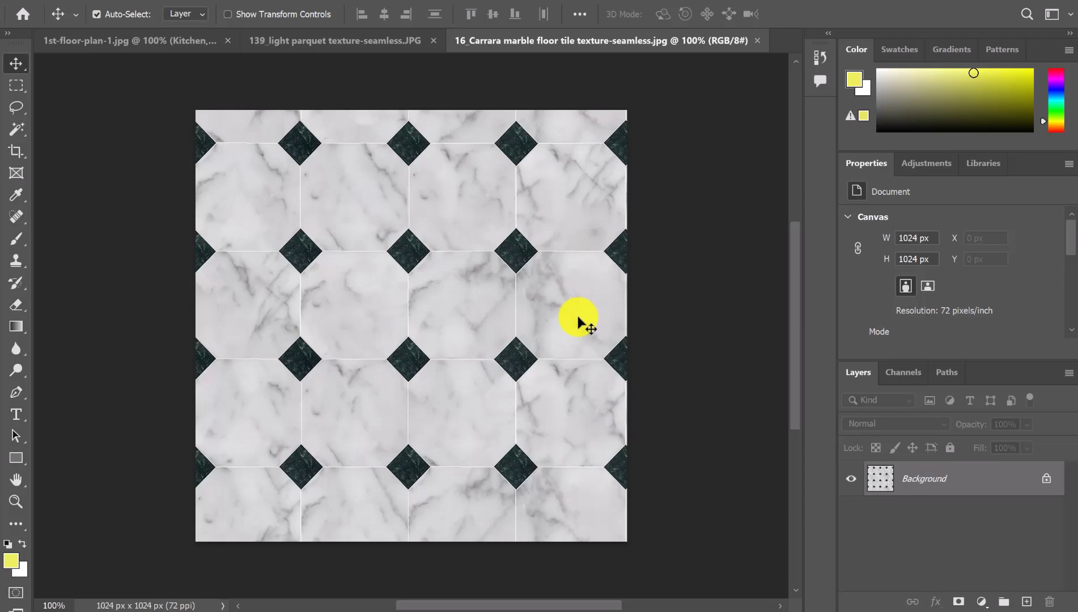
key("ctrl+a")
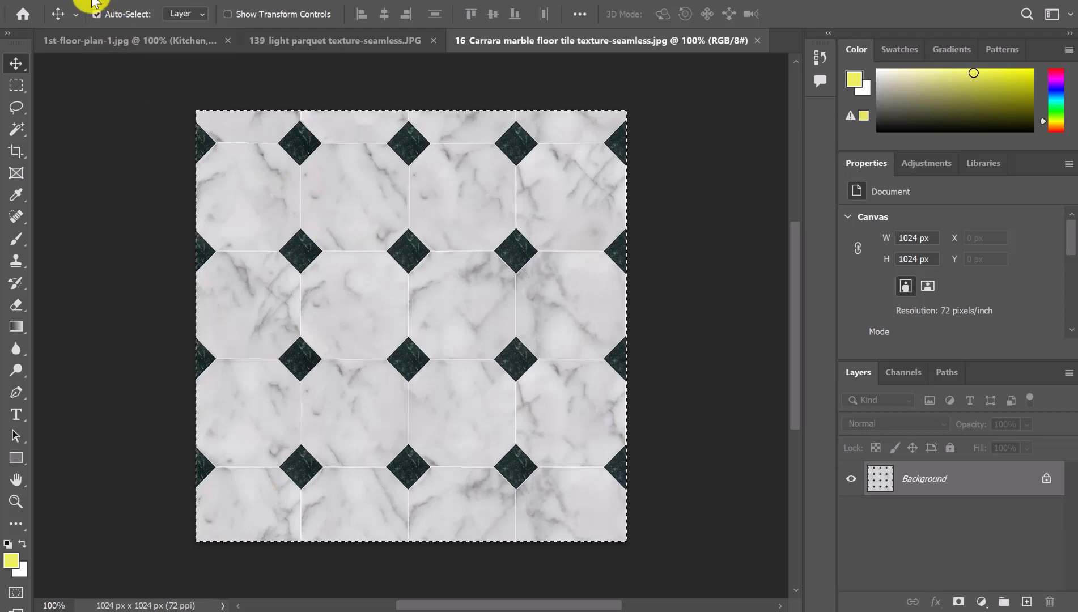
left_click(74, 1)
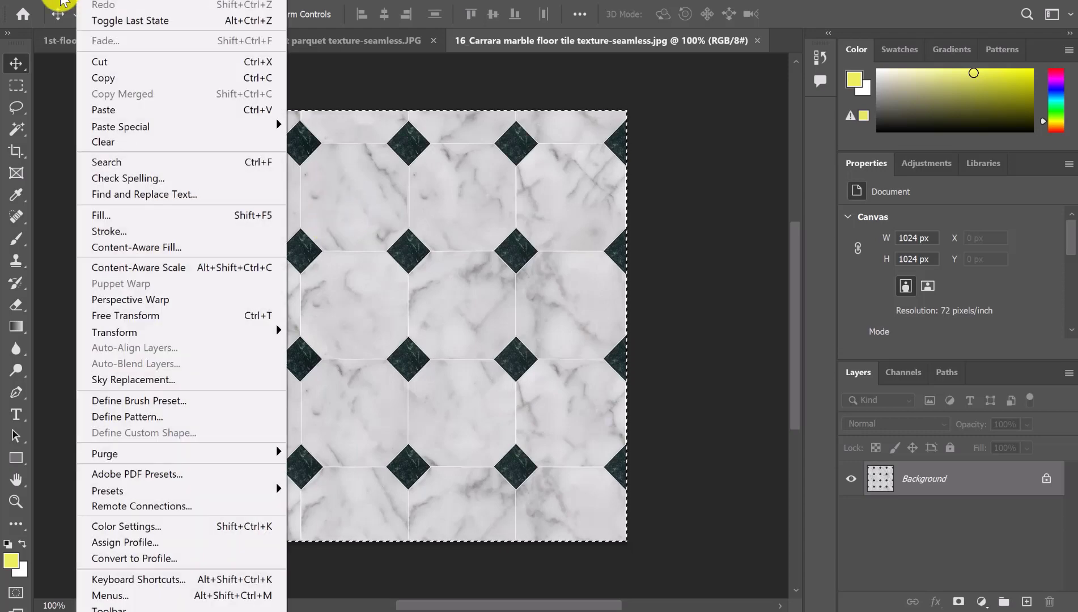
left_click(139, 421)
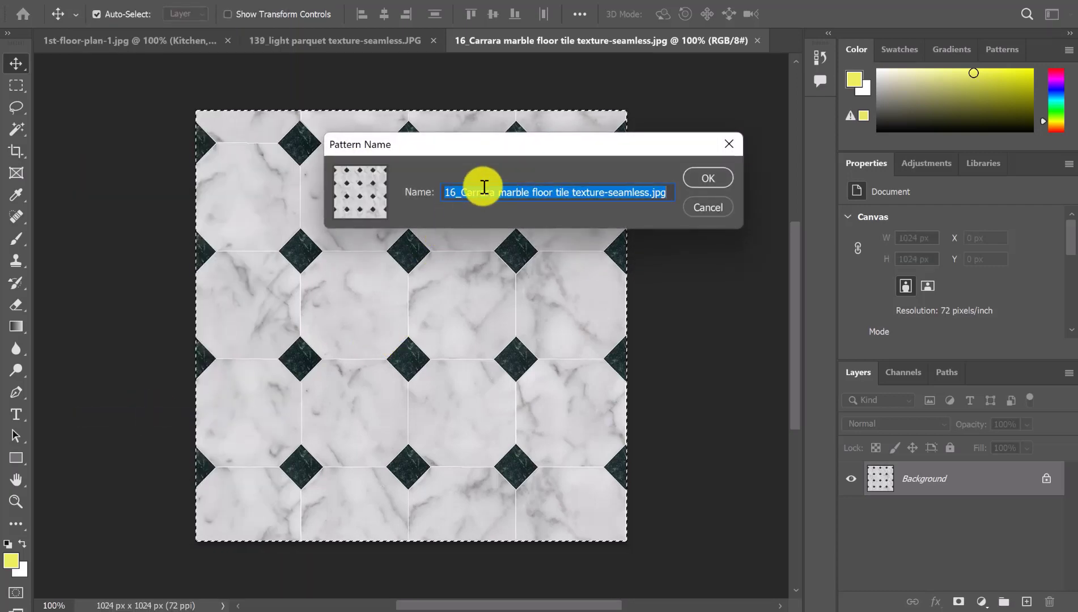
type("T")
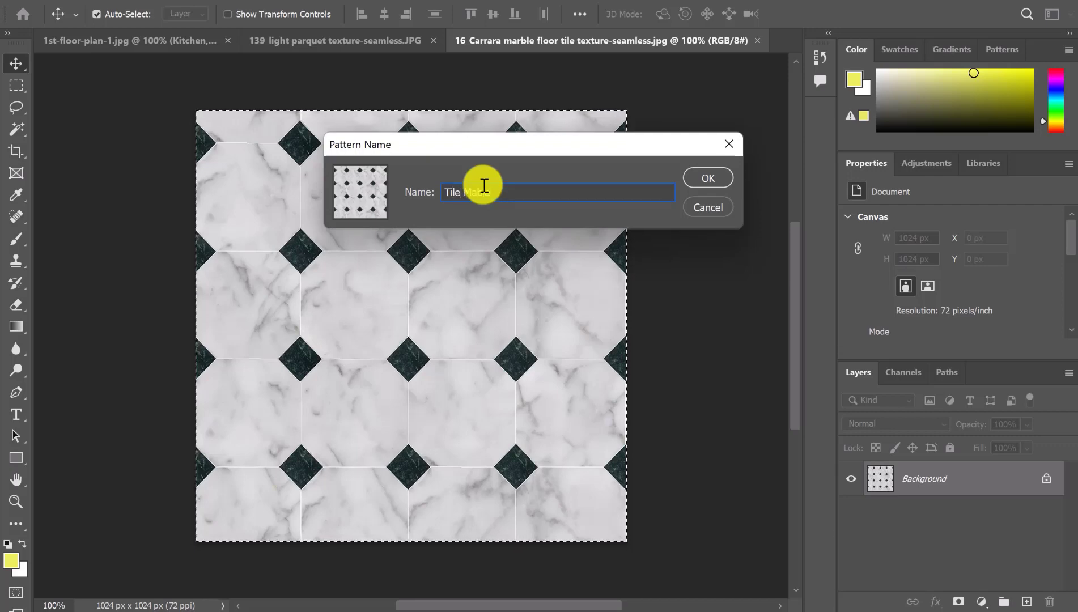
type("ile Marble")
left_click(700, 178)
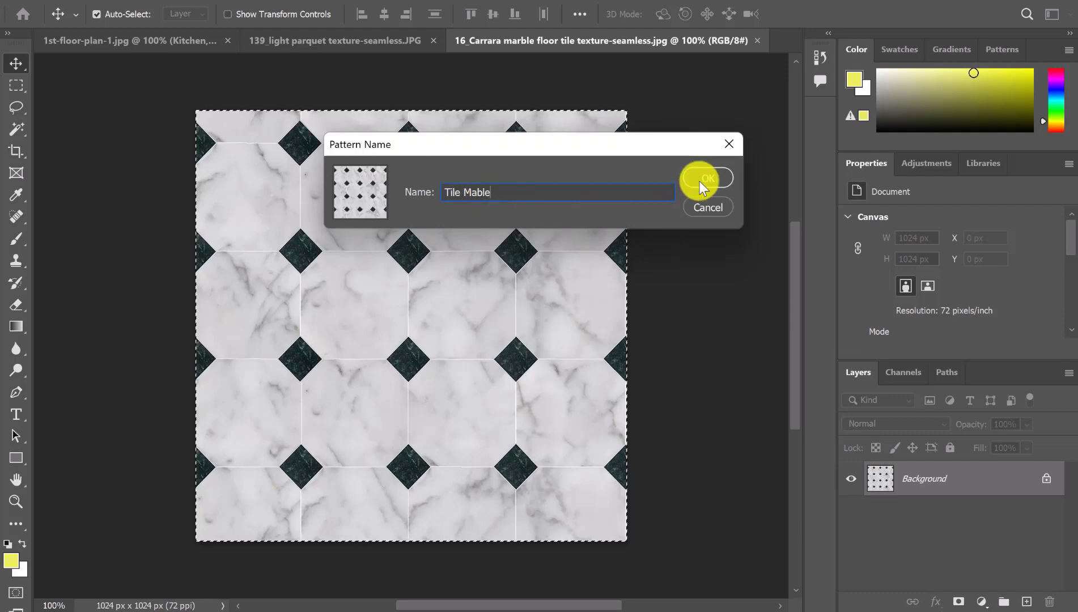
left_click(168, 40)
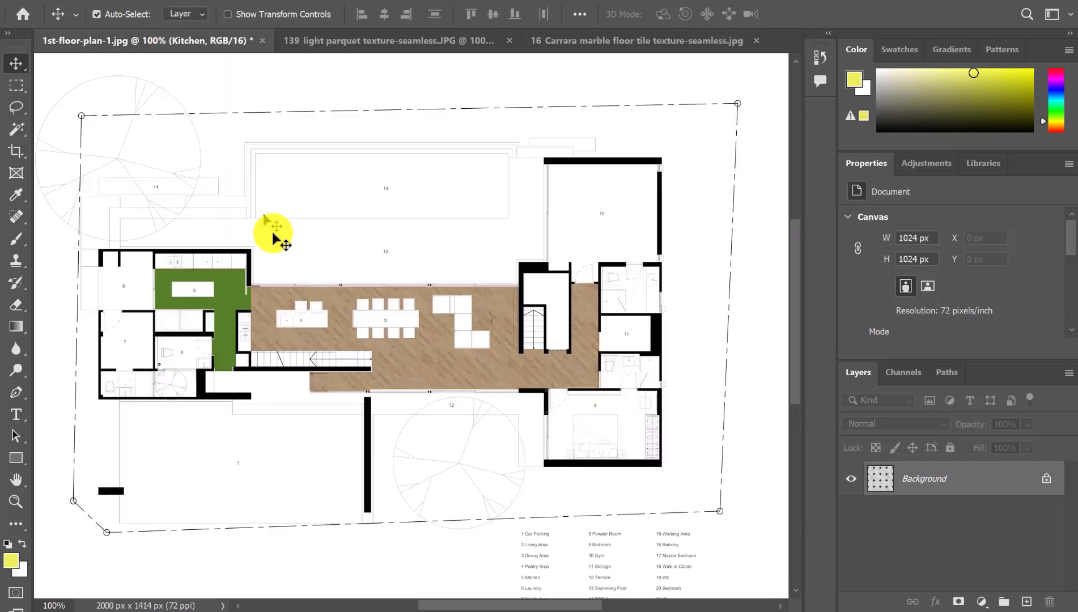
Add a Pattern fill layer above the Kitchen layer using the marble tile pattern at 10% scale, and clip it to the Kitchen layer
left_click(982, 602)
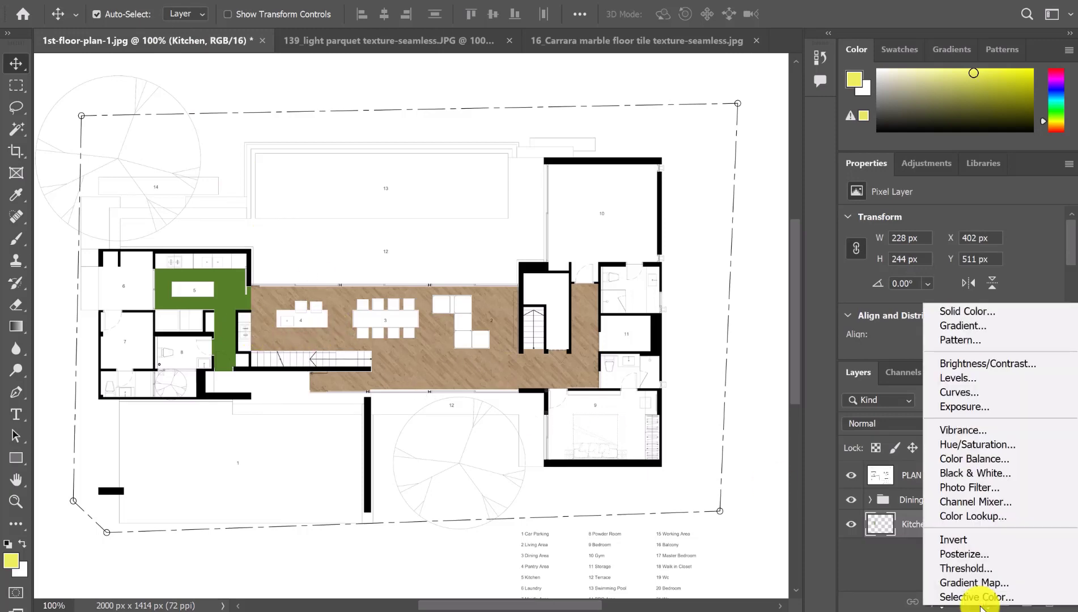
left_click(963, 339)
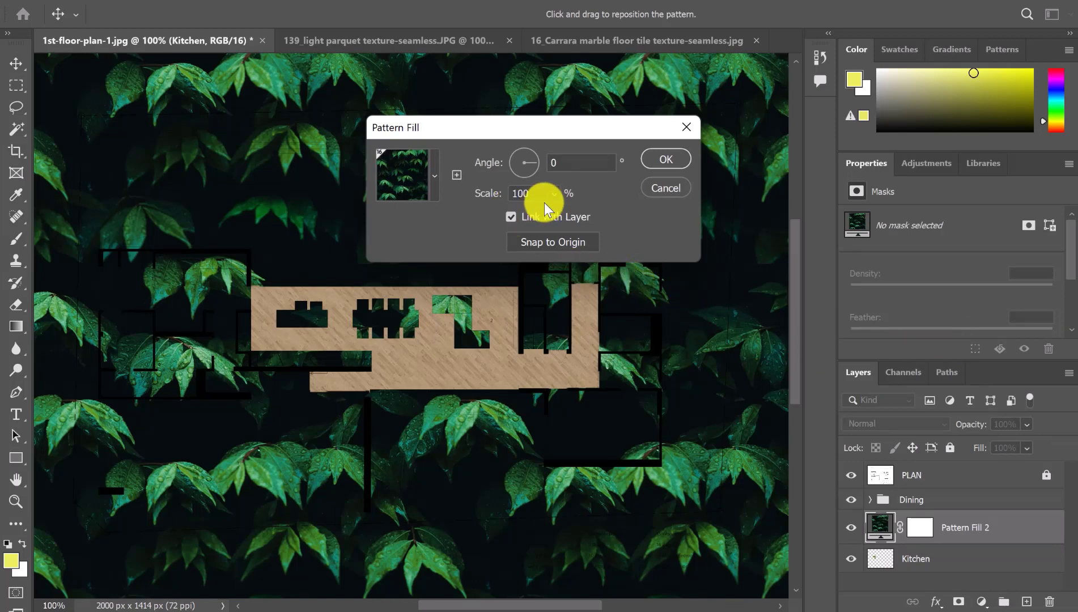
left_click(429, 188)
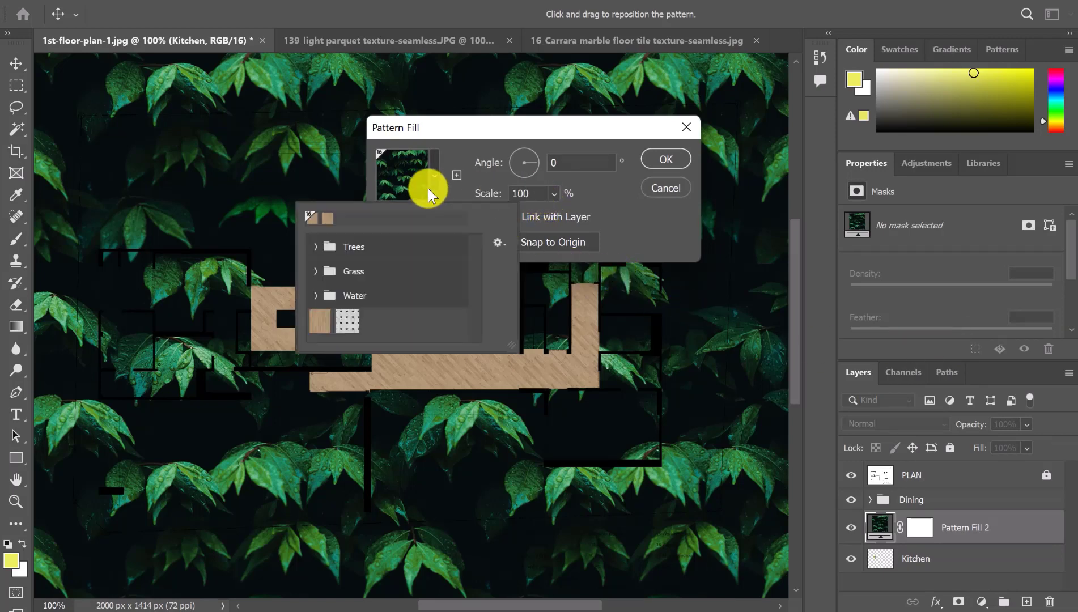
left_click(351, 319)
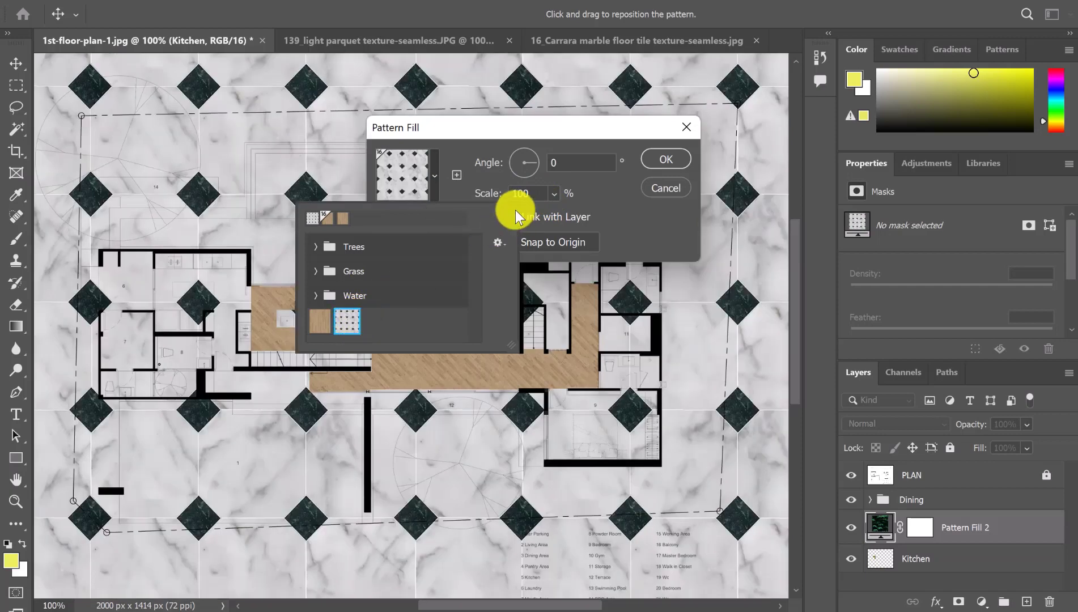
left_click(535, 196)
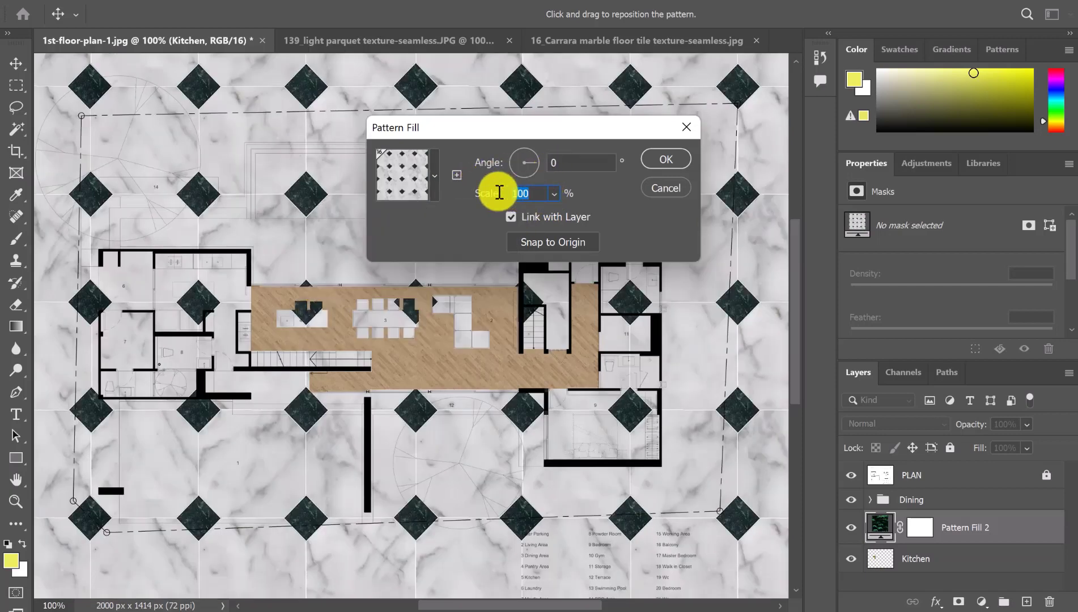
type("50")
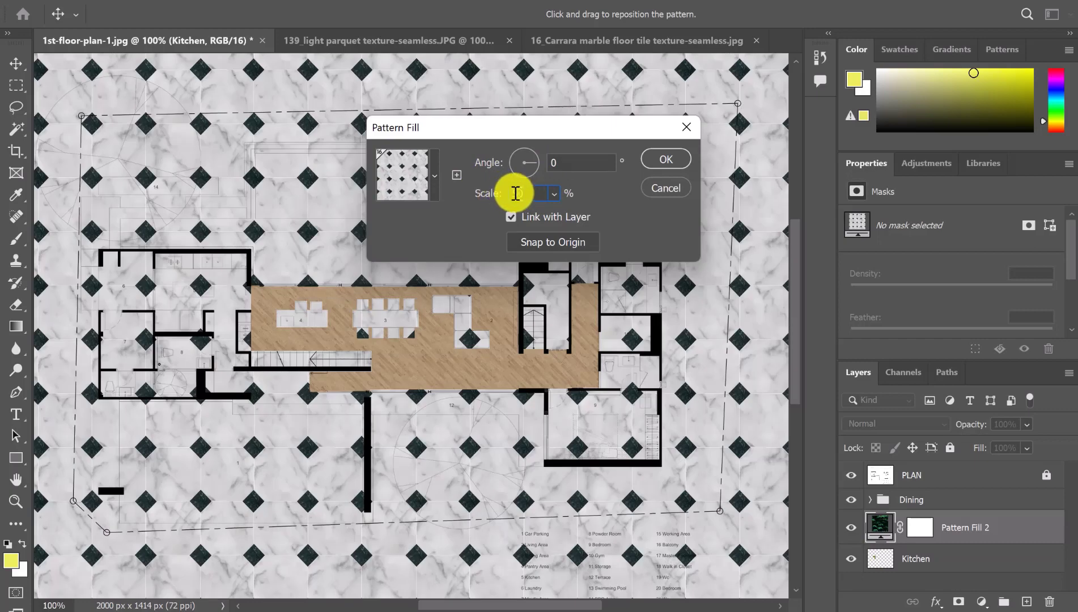
left_click_drag(506, 198, 527, 197)
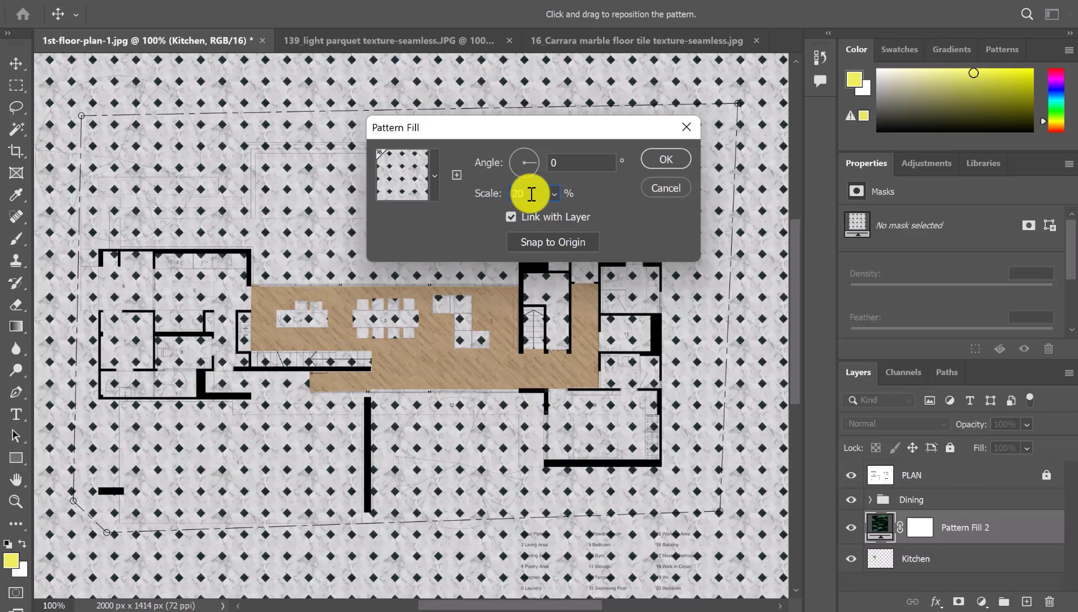
type("10")
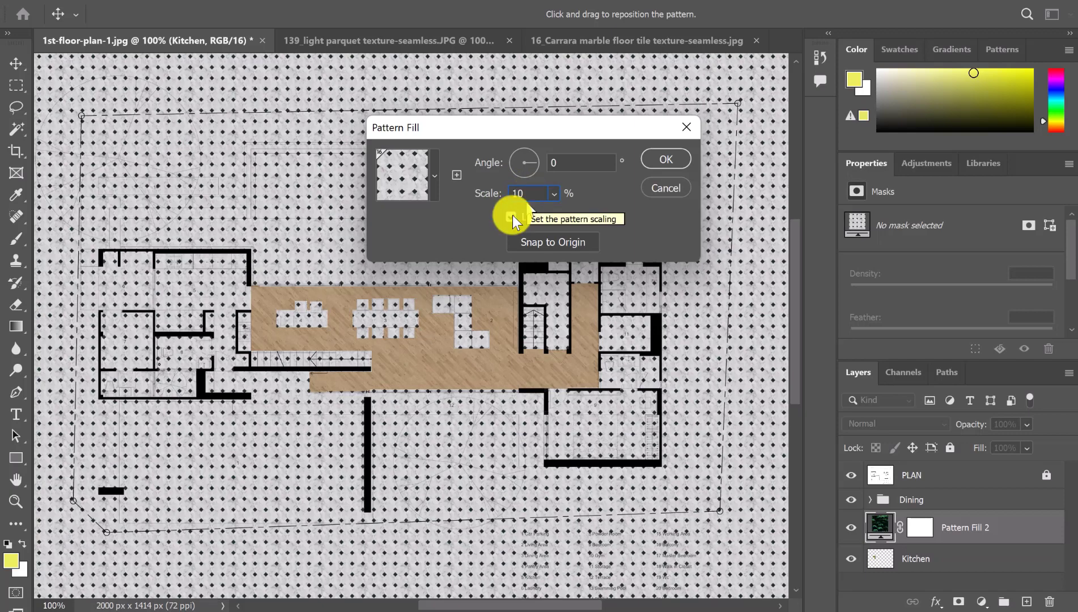
left_click(652, 160)
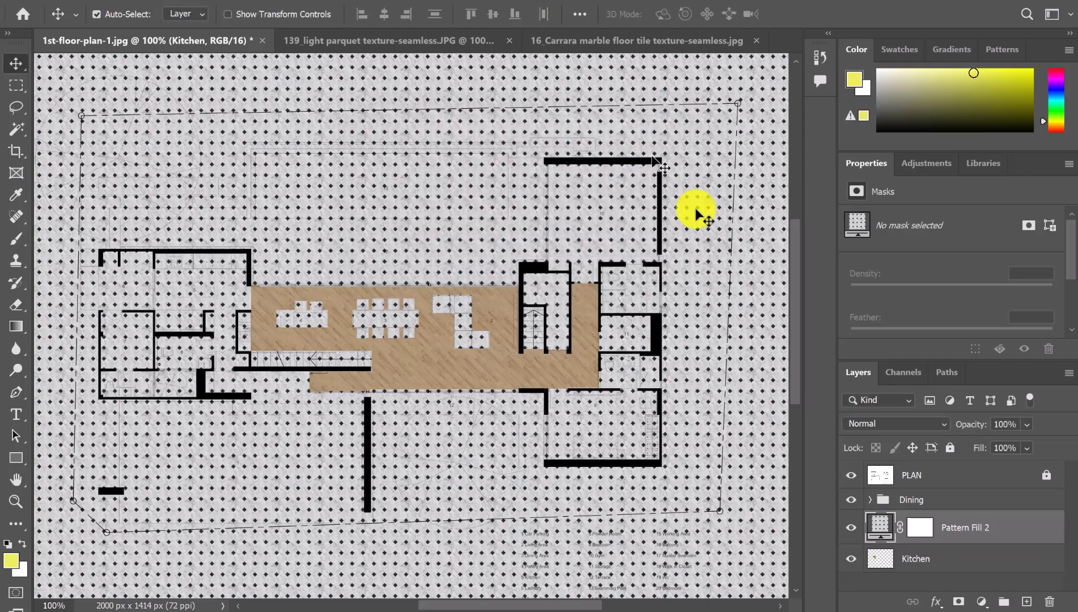
right_click(1035, 527)
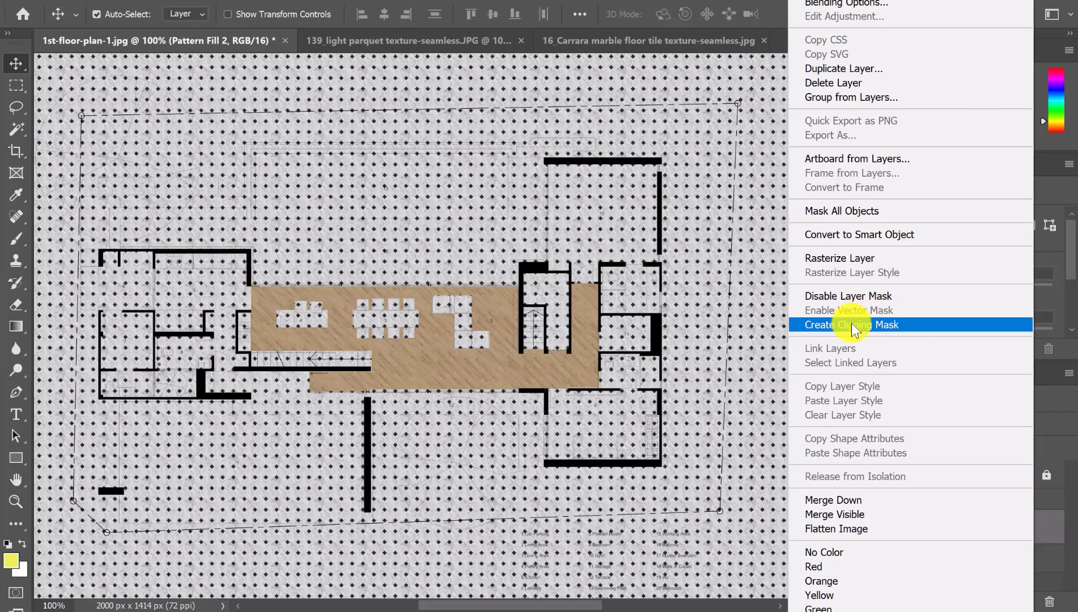
left_click(896, 325)
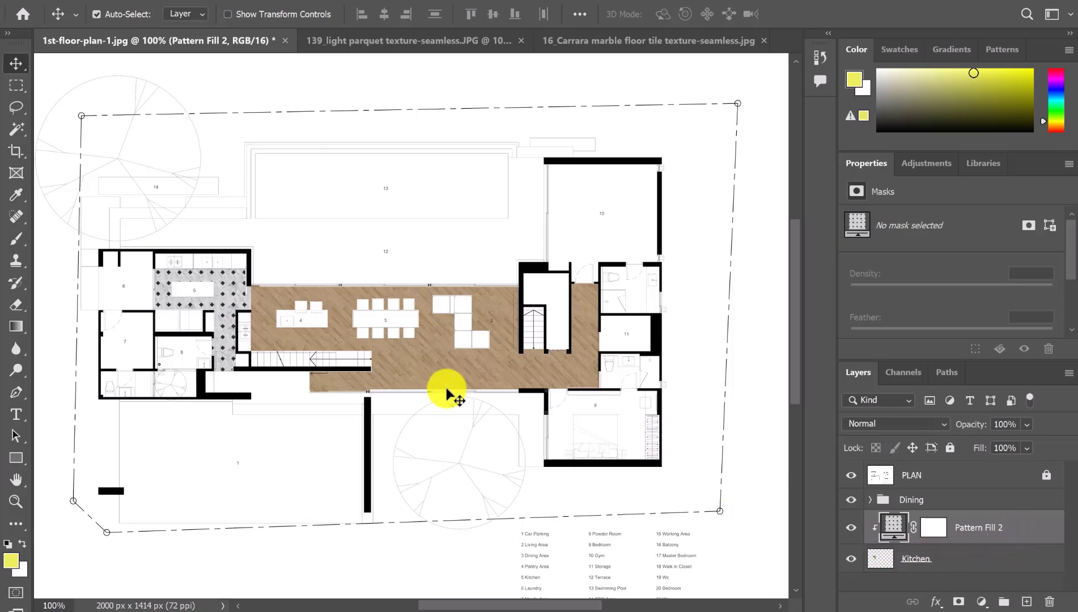
Try 74% opacity and the Lighten blend mode on the marble pattern layer, and restore it to Normal at 100% opacity
key("ctrl+plus")
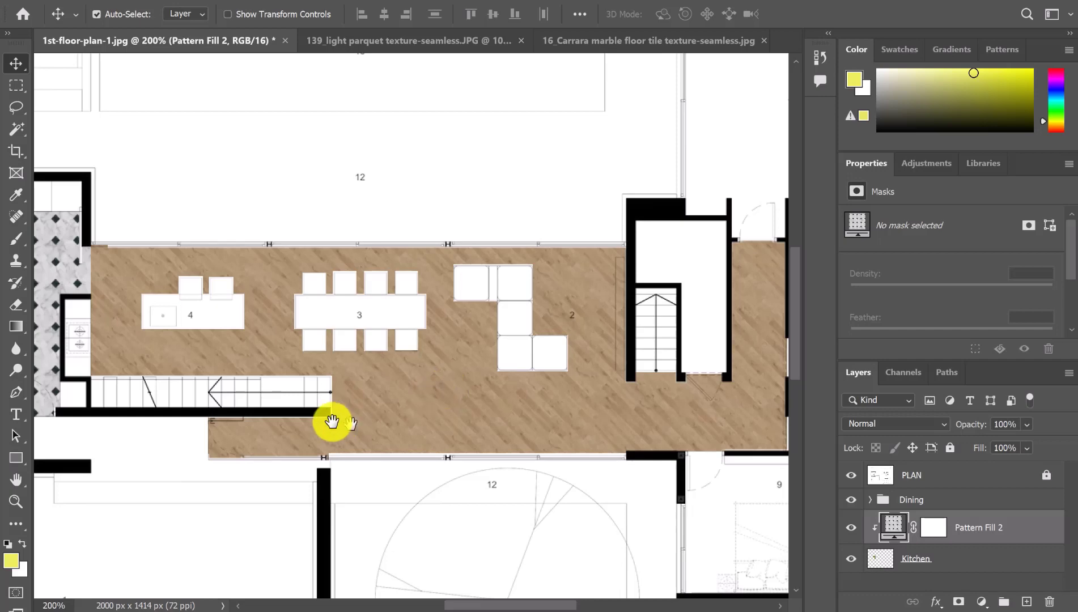
left_click_drag(500, 378, 578, 385)
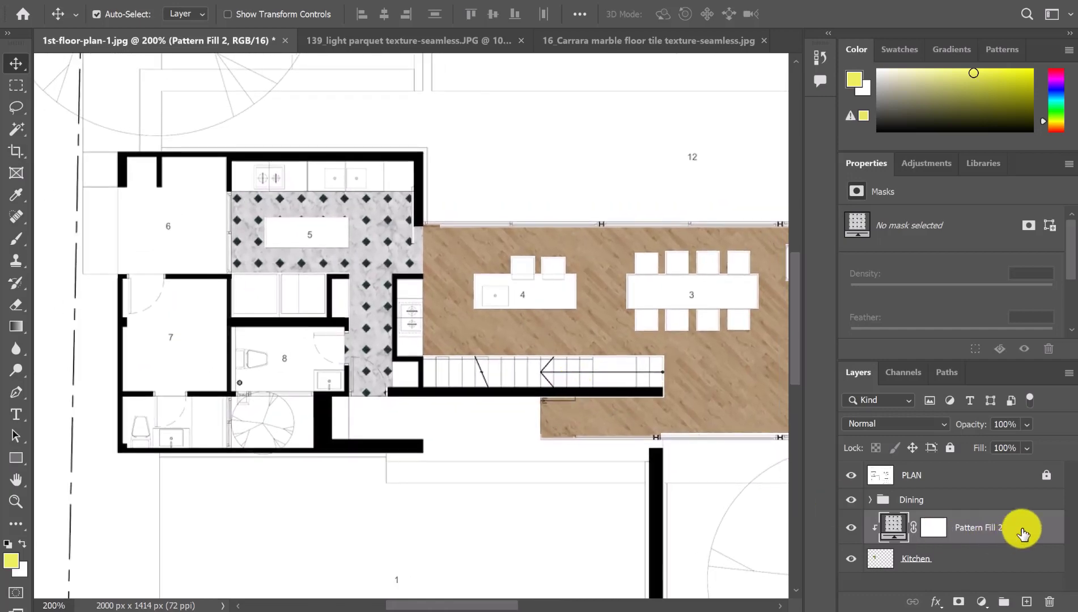
left_click(1027, 425)
left_click_drag(1061, 452, 1046, 445)
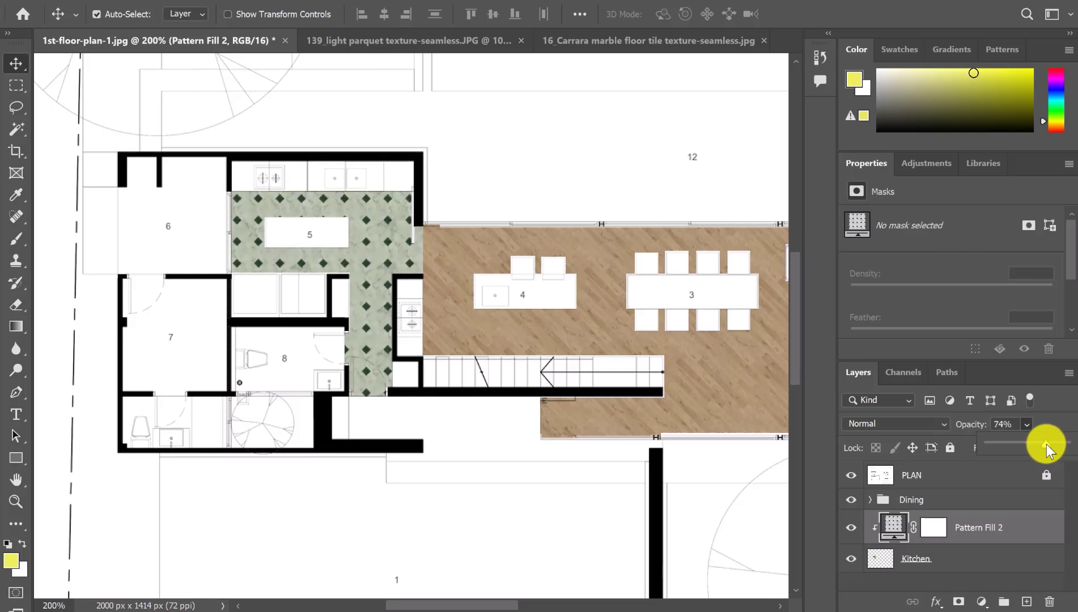
left_click(932, 423)
left_click(869, 313)
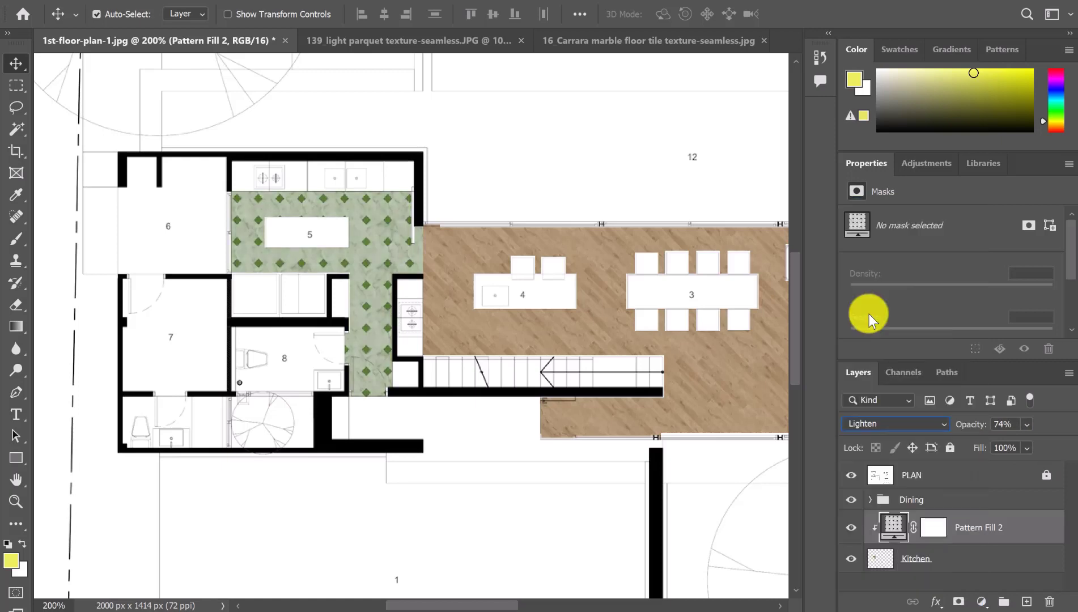
left_click(898, 423)
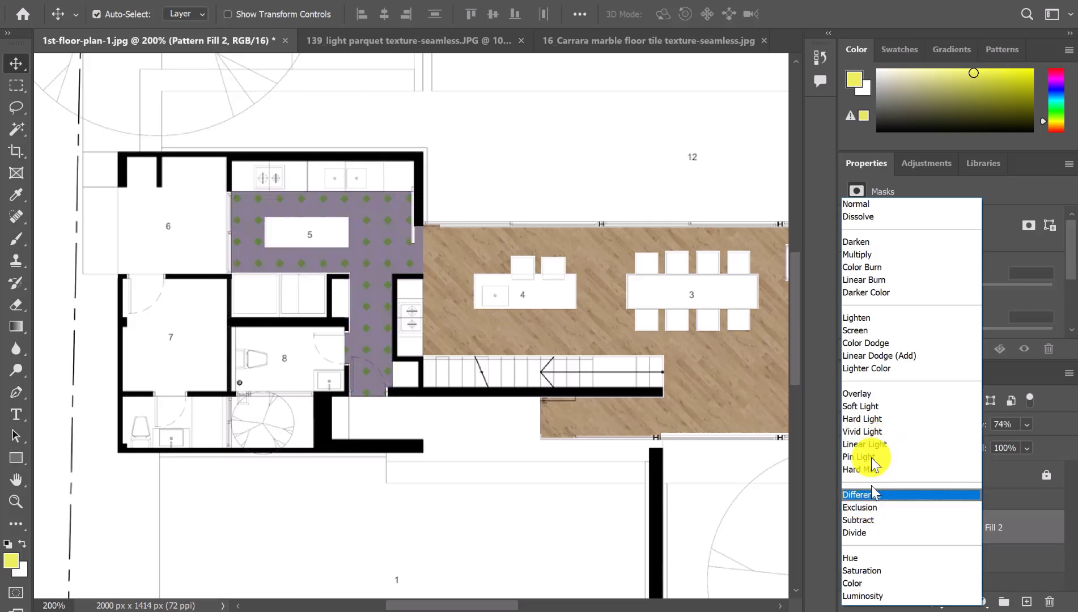
left_click(853, 203)
left_click(1026, 424)
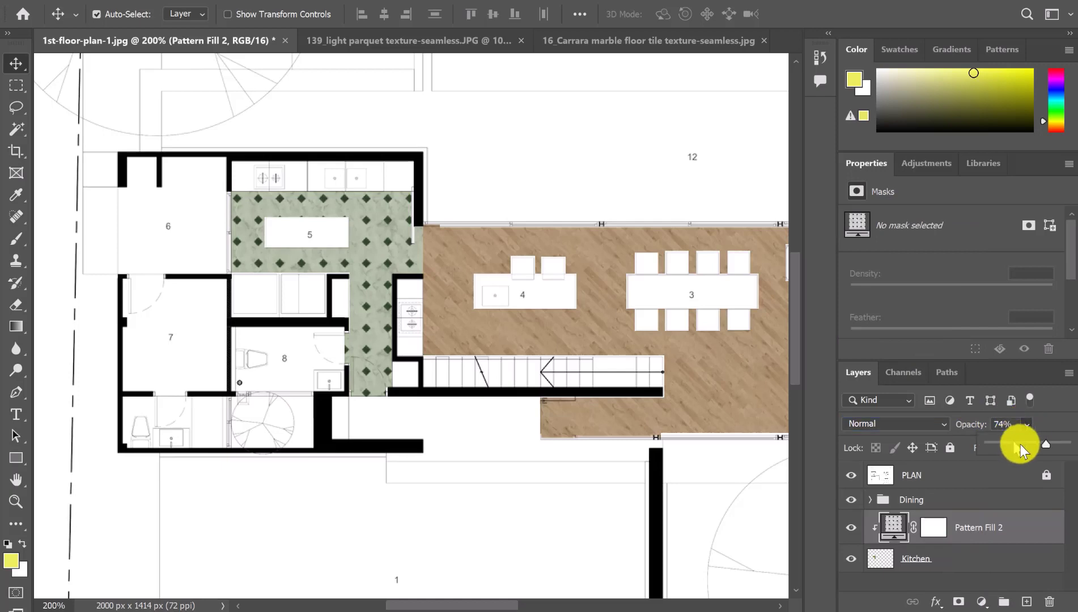
left_click_drag(1049, 441, 1069, 442)
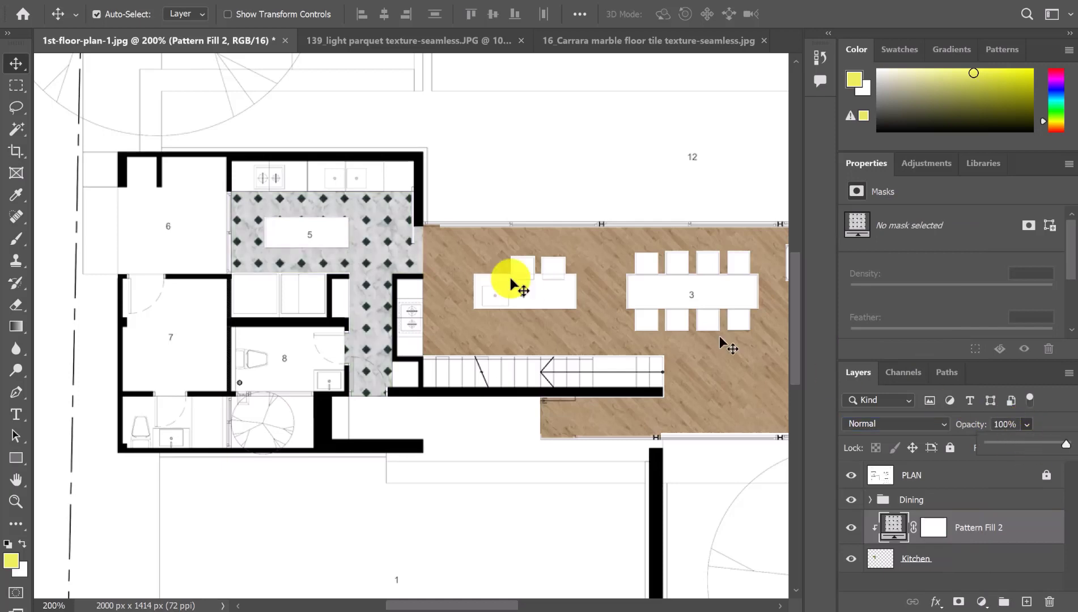
left_click(387, 254)
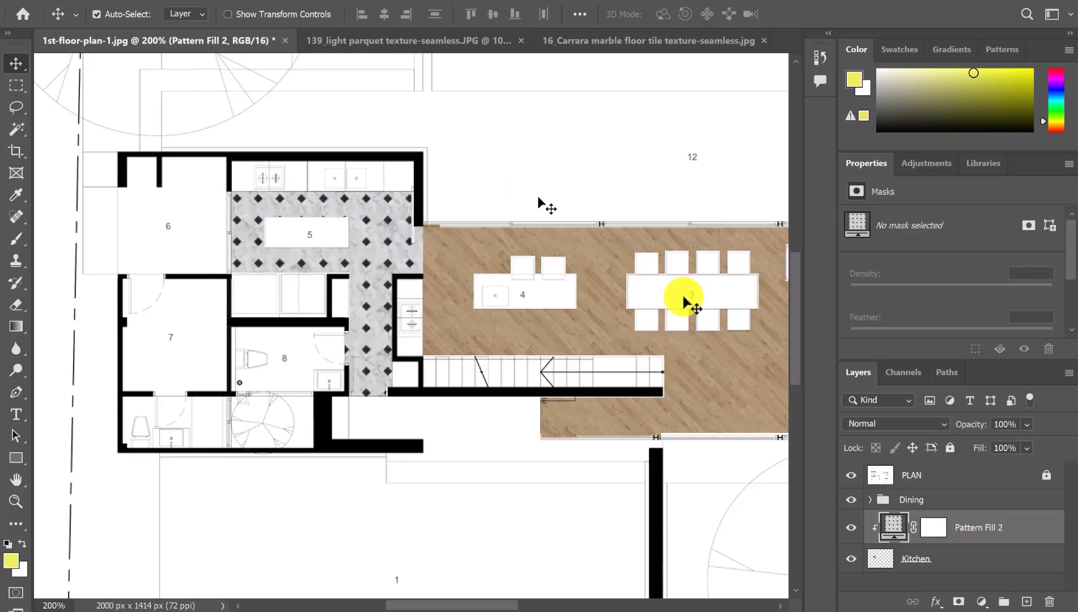
Group the marble pattern fill layer and the Kitchen layer into a layer group named "Kitchen"
left_click(973, 562)
right_click(973, 561)
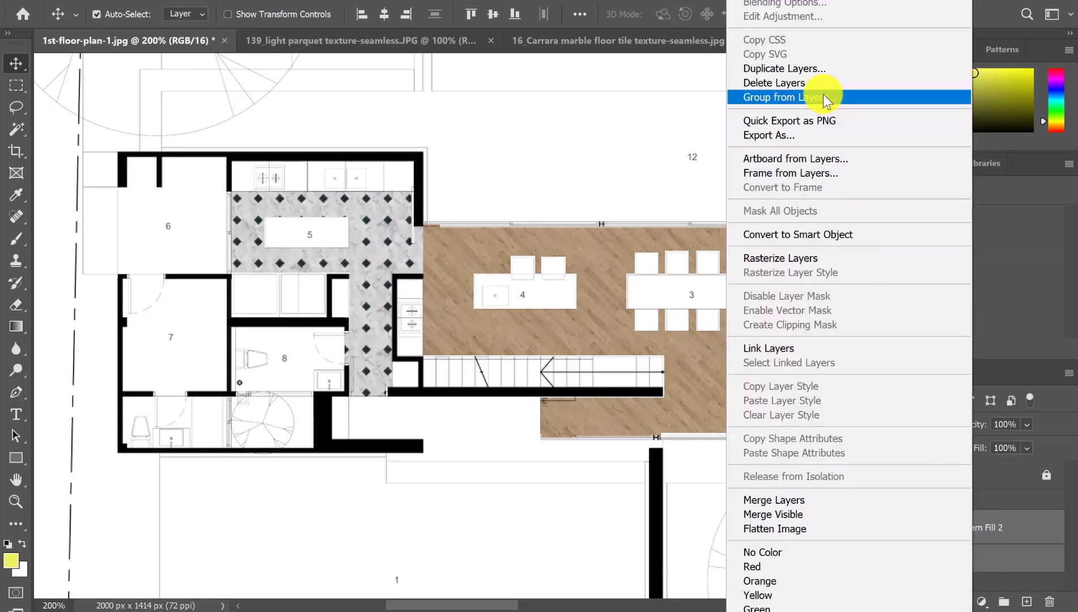
left_click(823, 98)
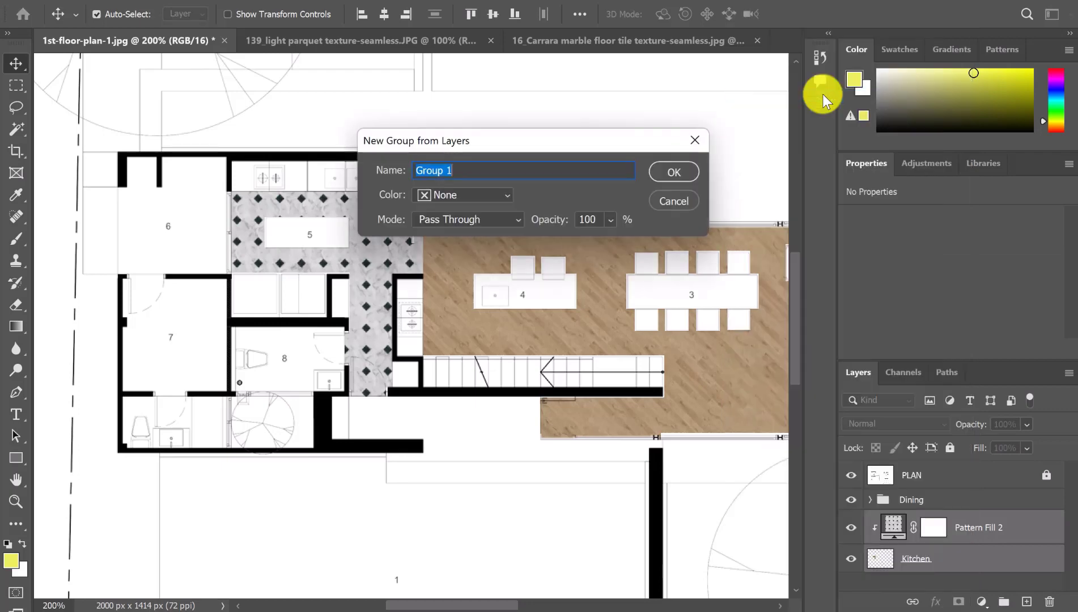
type("Kitchen")
left_click(665, 170)
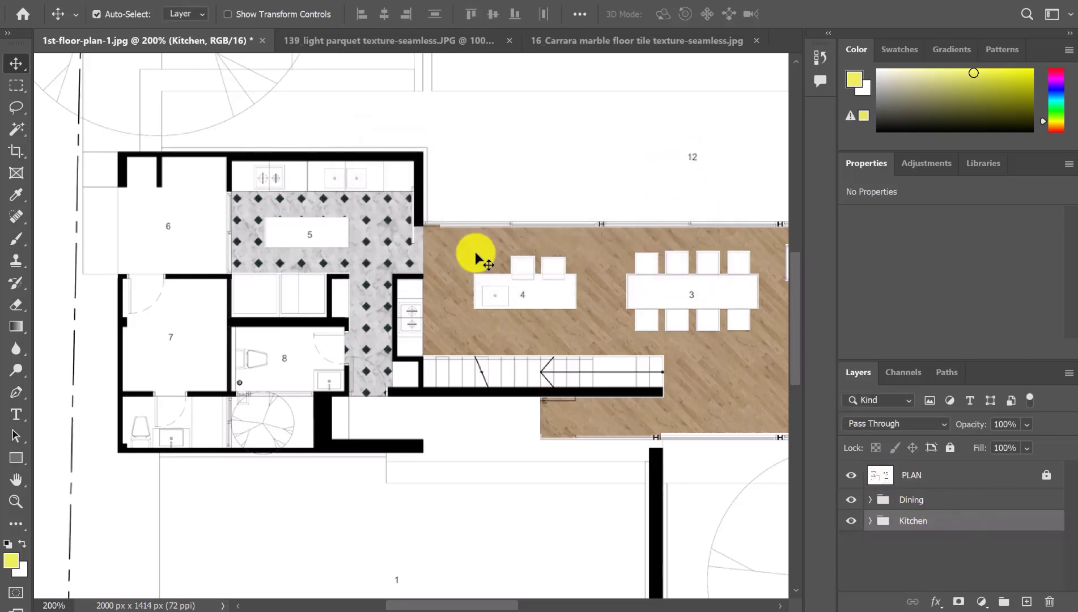
left_click(871, 521)
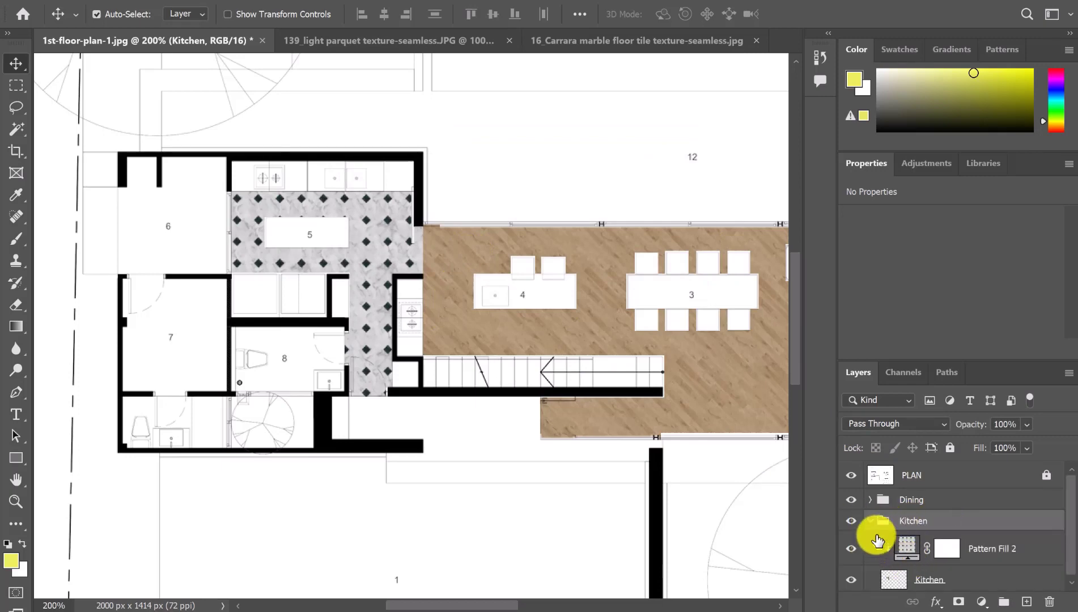
left_click(872, 522)
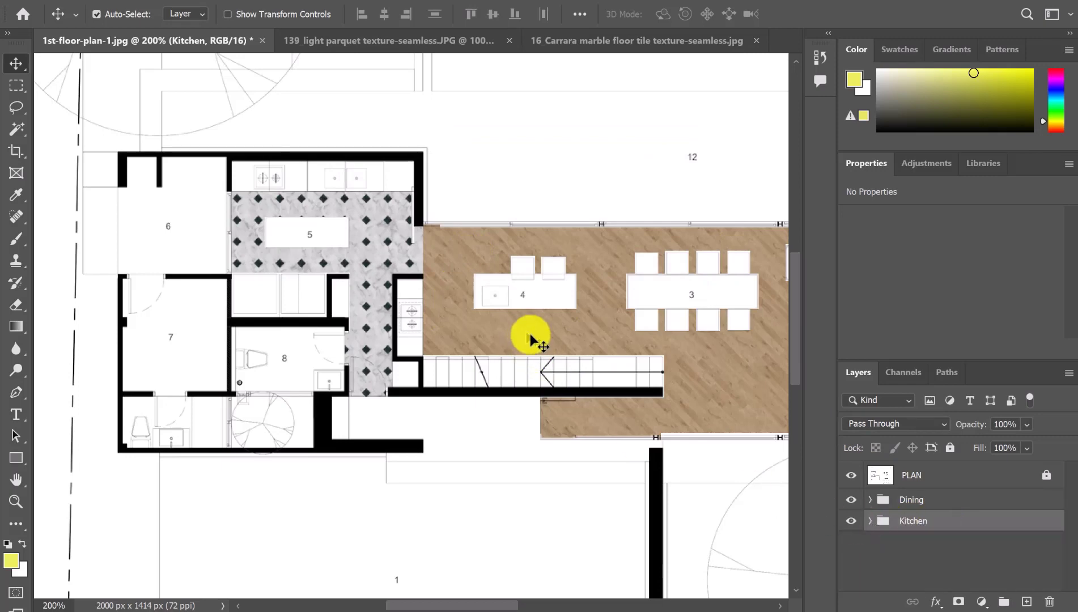
Expand the Dining layer group and select the Dinning layer beneath its wood pattern fill
left_click_drag(528, 335, 472, 330)
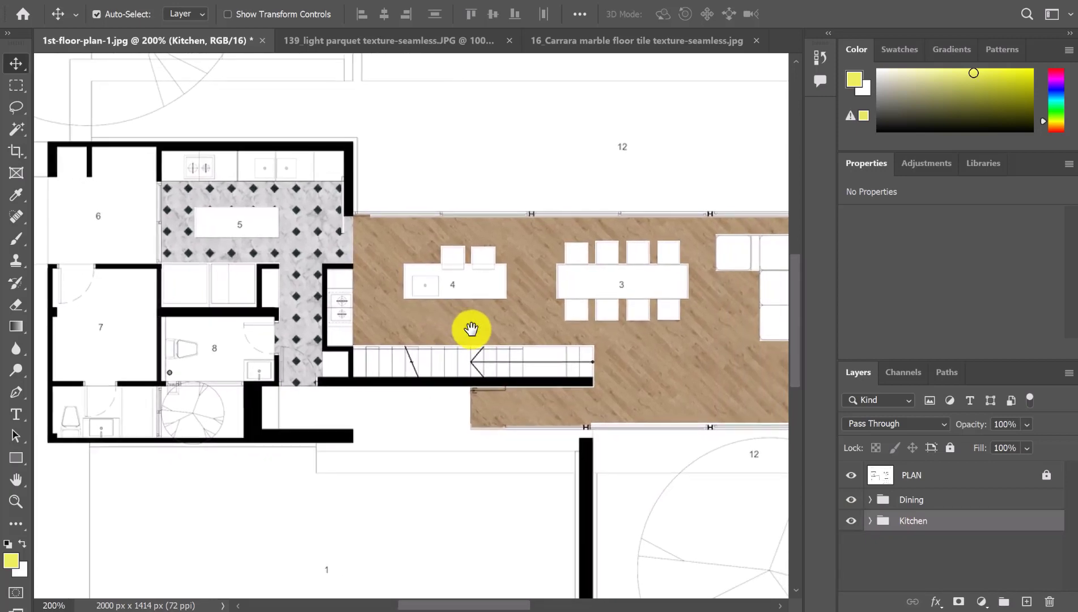
key("alt+period")
left_click(957, 516)
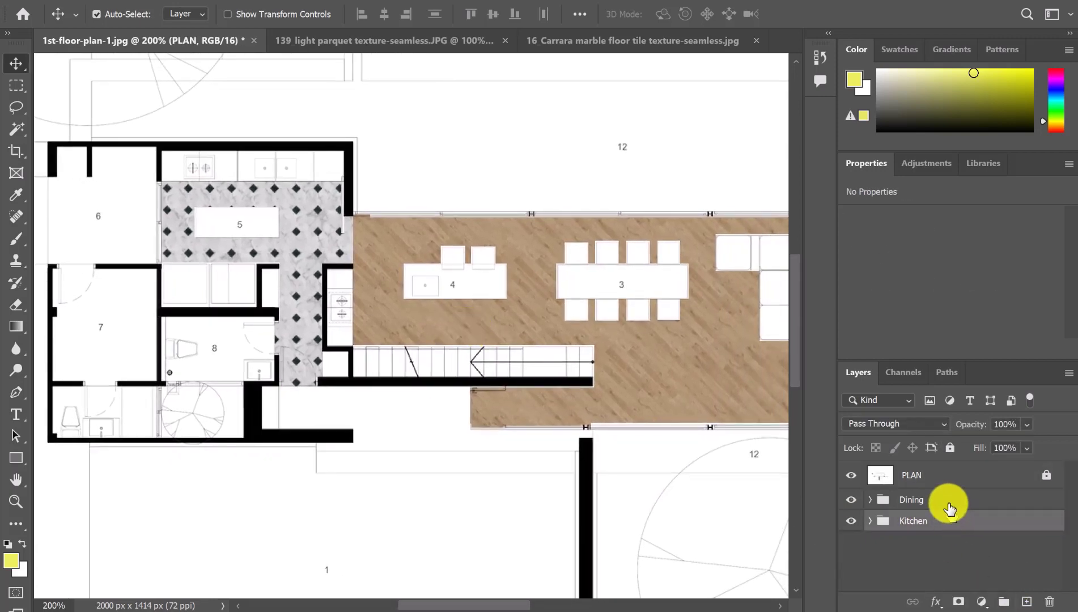
left_click(949, 505)
left_click(870, 500)
scroll(975, 549, "down", 1)
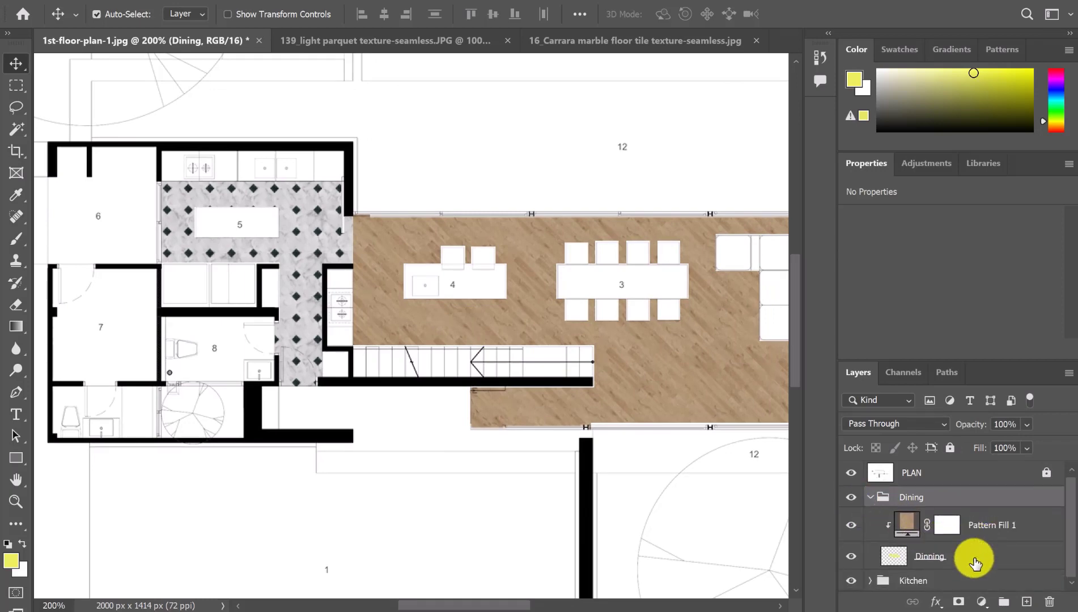
left_click(974, 561)
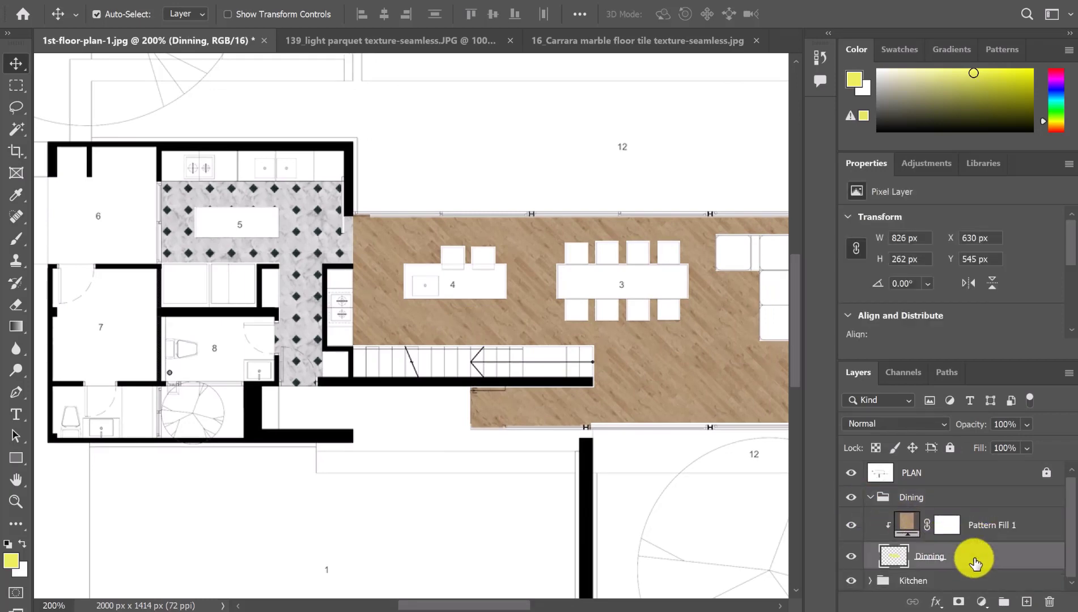
left_click(1032, 527)
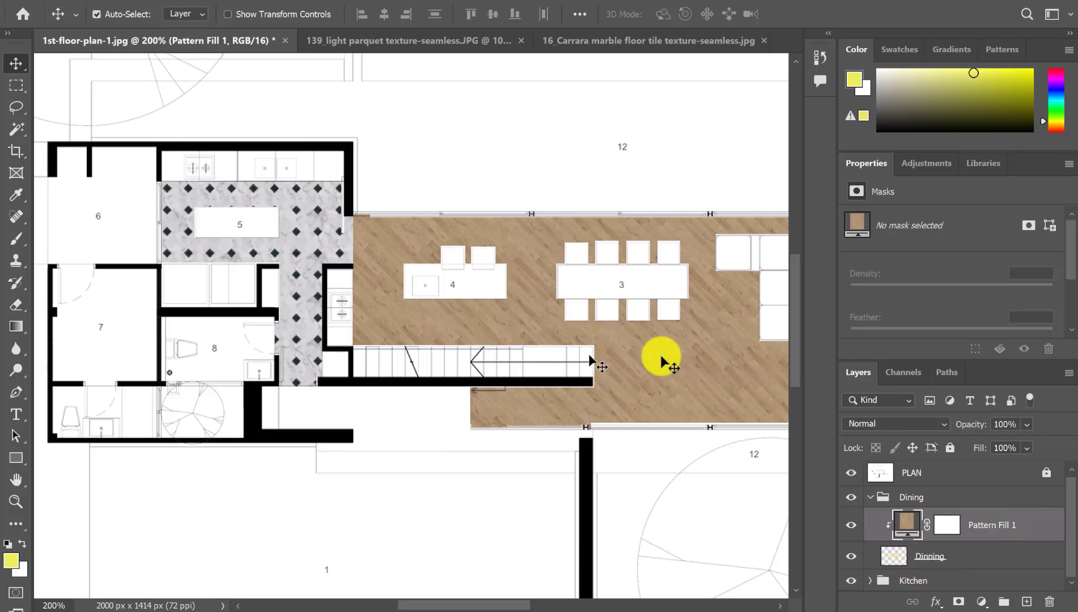
left_click_drag(659, 351, 632, 321)
left_click(974, 561)
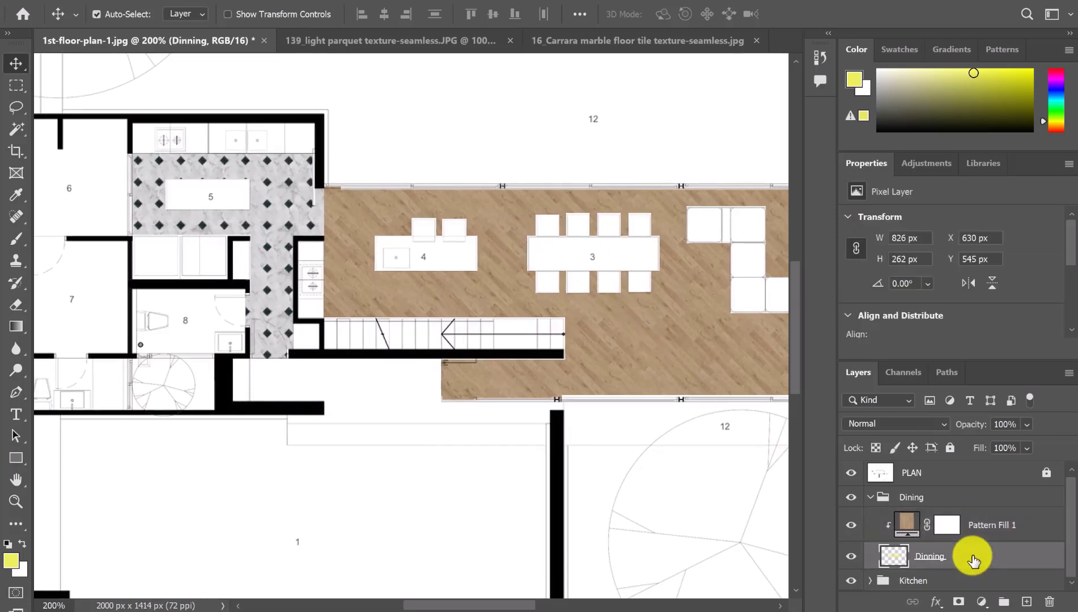
Add an Inner Shadow effect to the Dinning layer, leaving Drop Shadow turned off
left_click(937, 602)
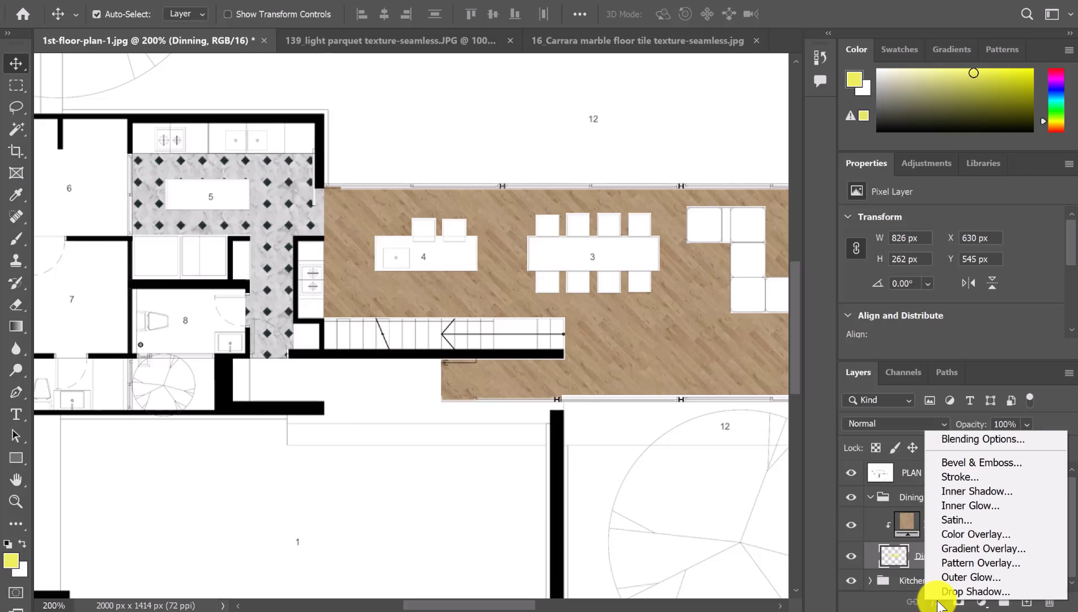
left_click(981, 592)
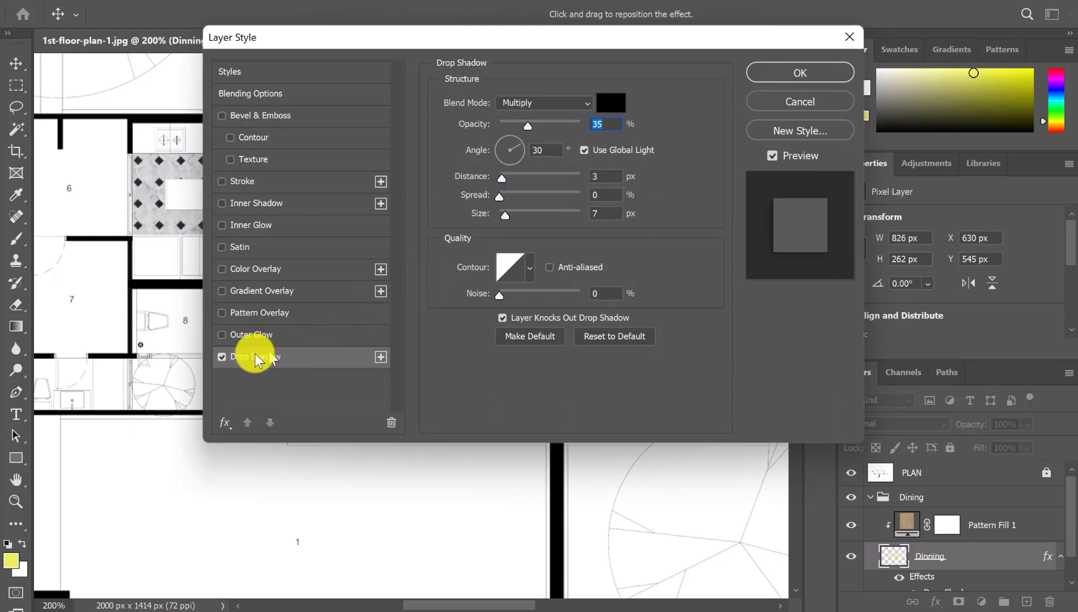
left_click(222, 203)
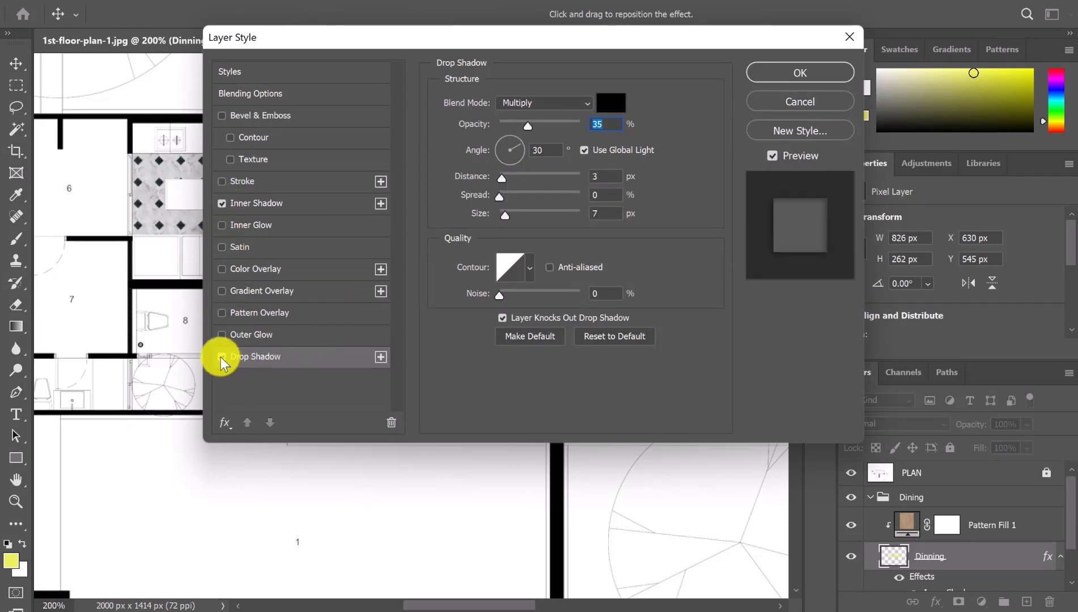
left_click(221, 356)
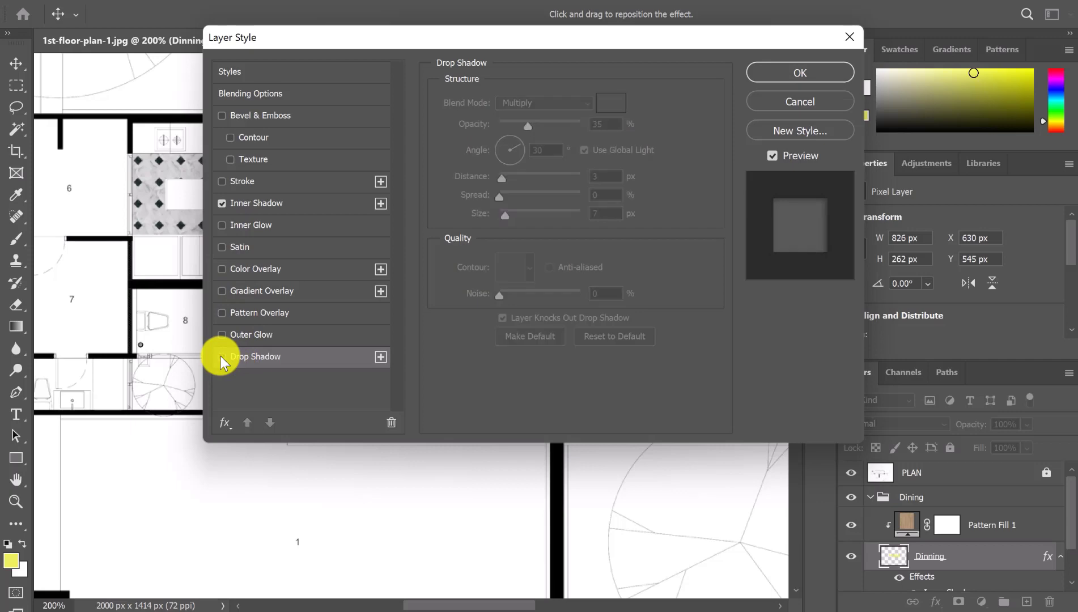
left_click(269, 201)
left_click_drag(423, 37, 714, 119)
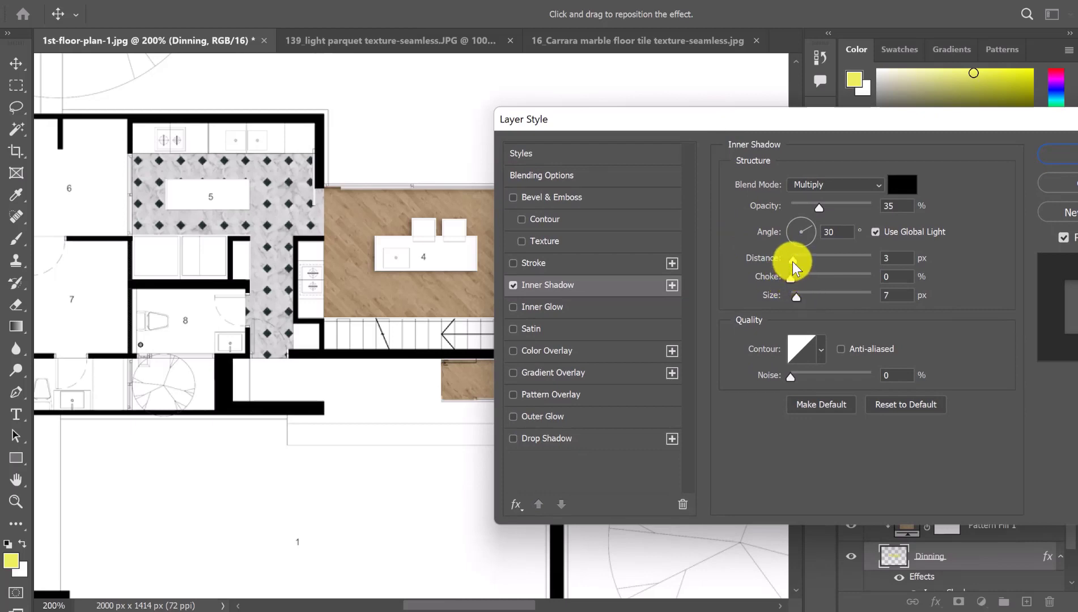
Set the Dinning layer's Inner Shadow to a 122° angle, 14 px distance, 31% choke and 0 px size, and apply it
left_click_drag(795, 294, 803, 294)
left_click_drag(811, 229, 817, 246)
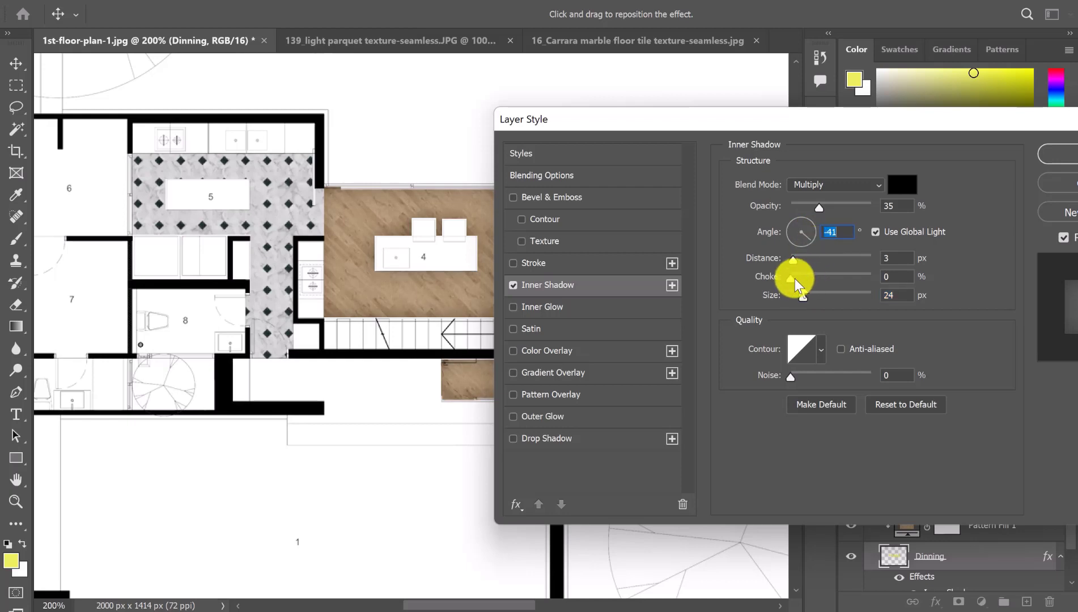
left_click(804, 261)
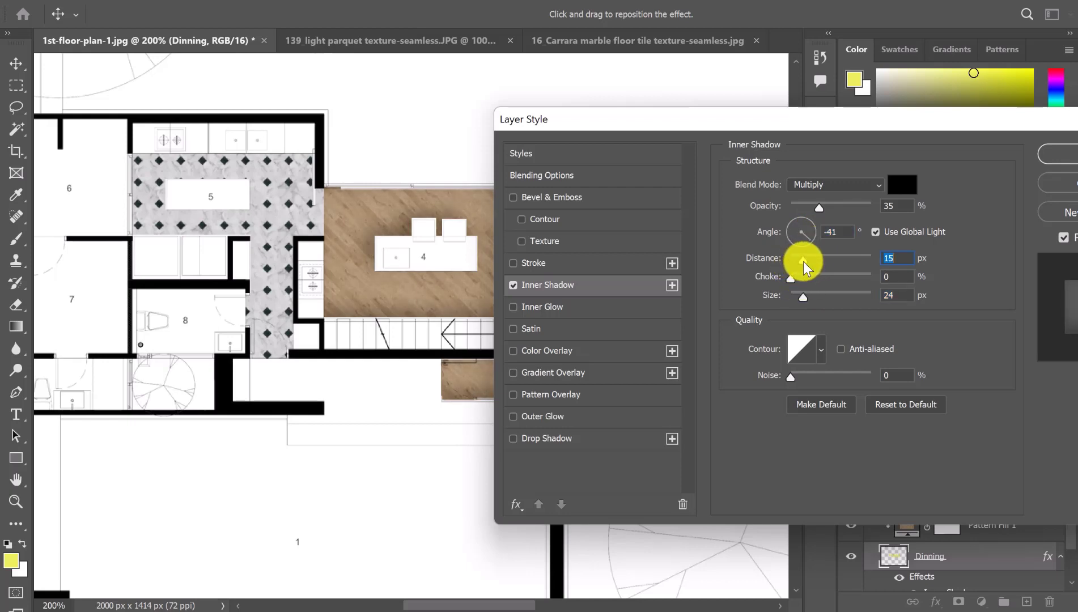
left_click_drag(812, 239, 793, 228)
left_click_drag(791, 278, 795, 300)
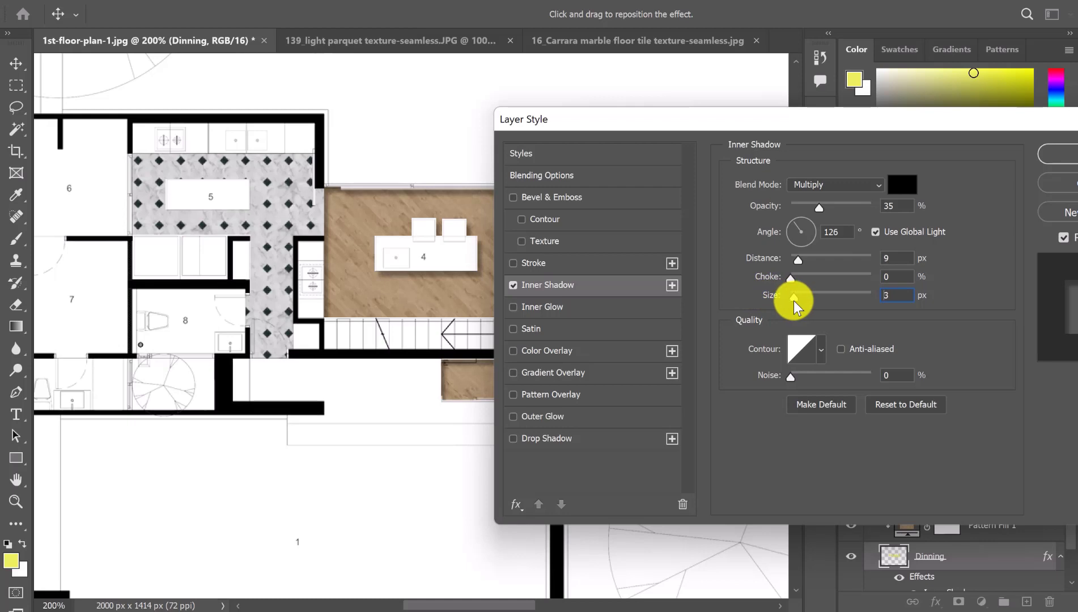
left_click_drag(793, 301, 801, 262)
left_click_drag(779, 297, 776, 298)
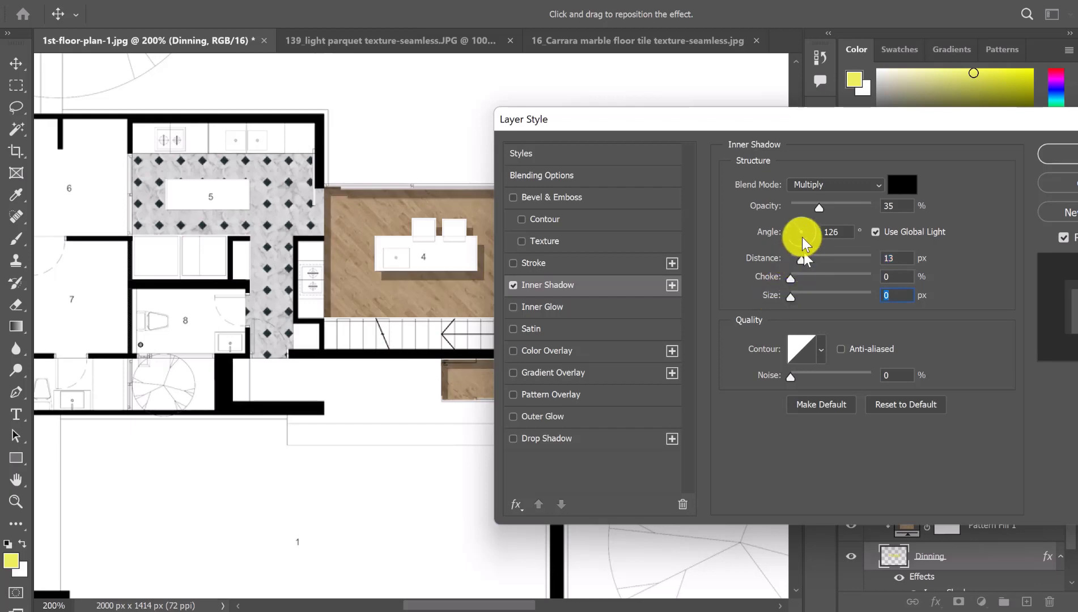
left_click_drag(796, 222, 794, 220)
left_click_drag(801, 259, 835, 282)
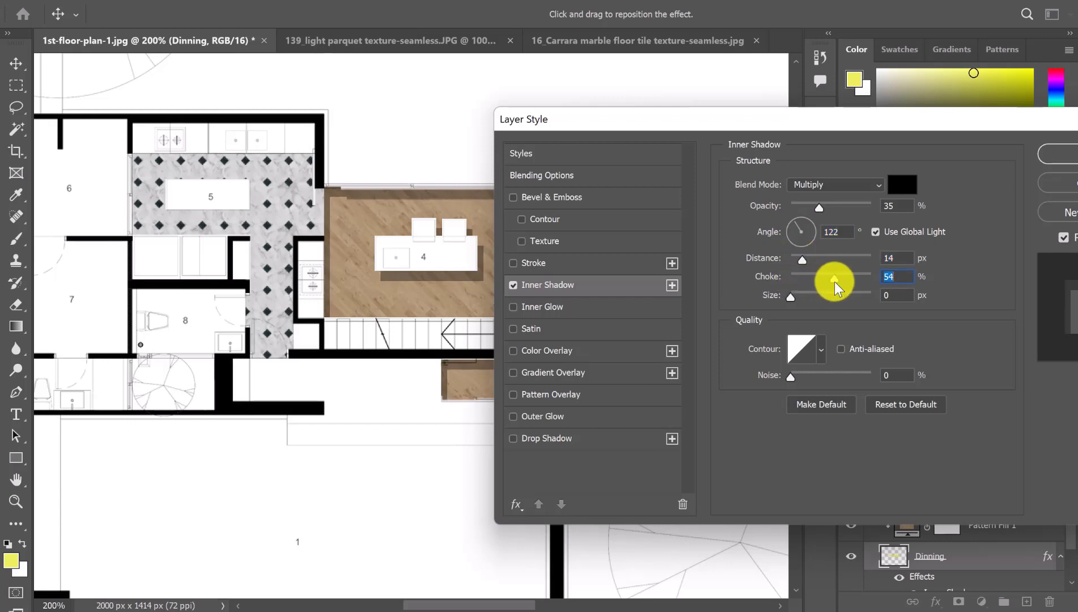
left_click(817, 282)
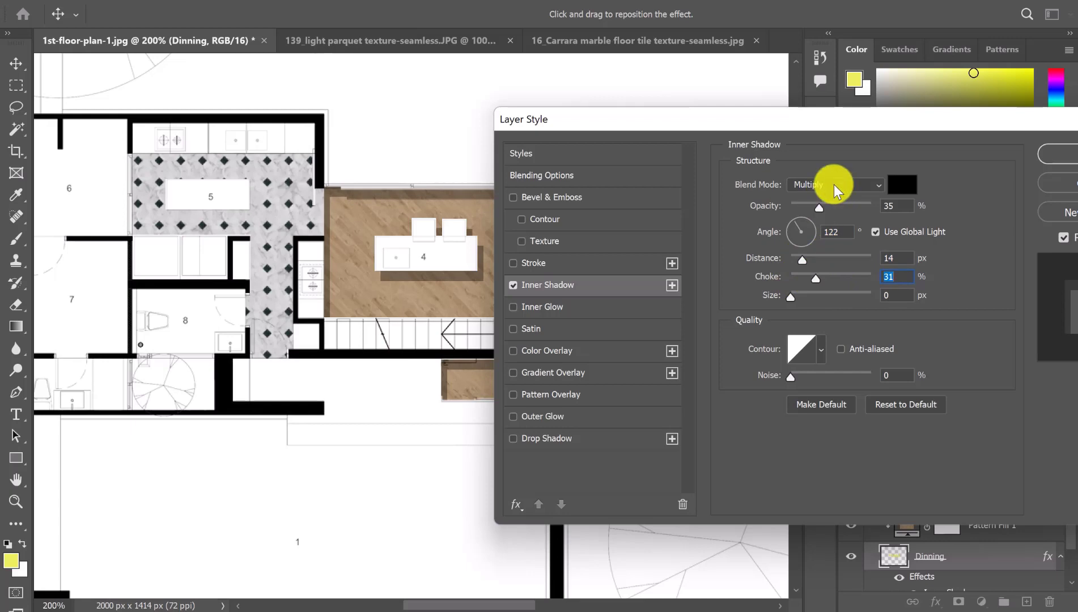
left_click_drag(913, 126, 808, 90)
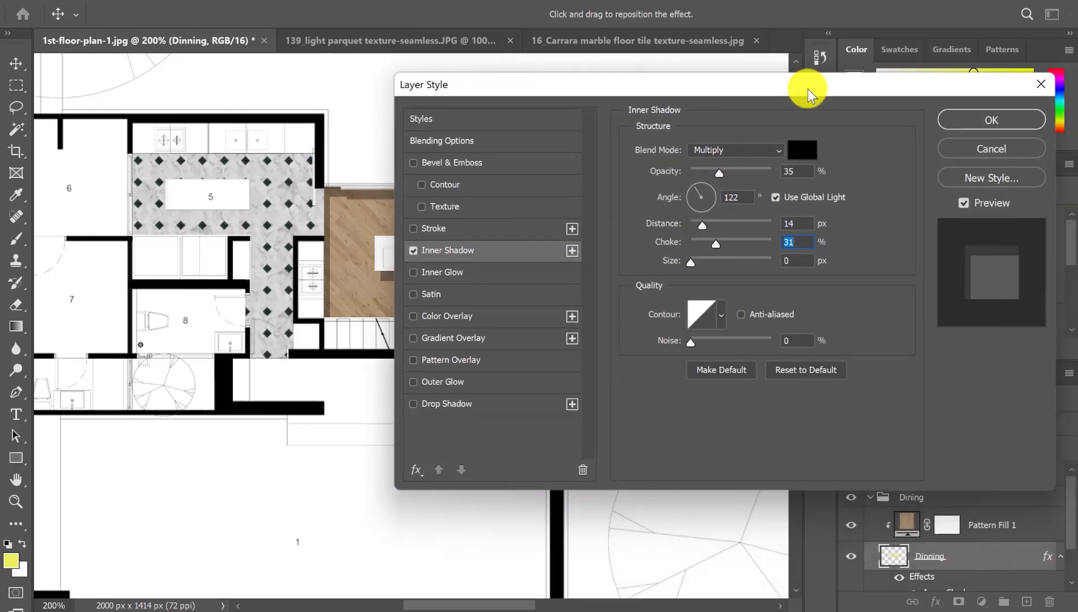
left_click(972, 119)
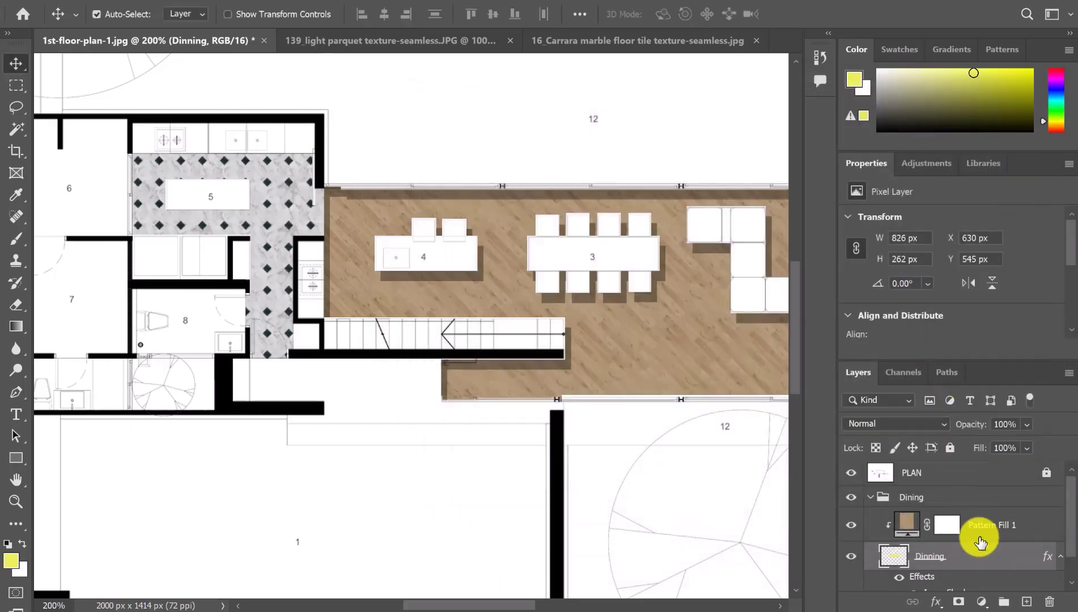
Copy the Dinning layer's style and paste it onto the Kitchen layer
scroll(981, 544, "down", 1)
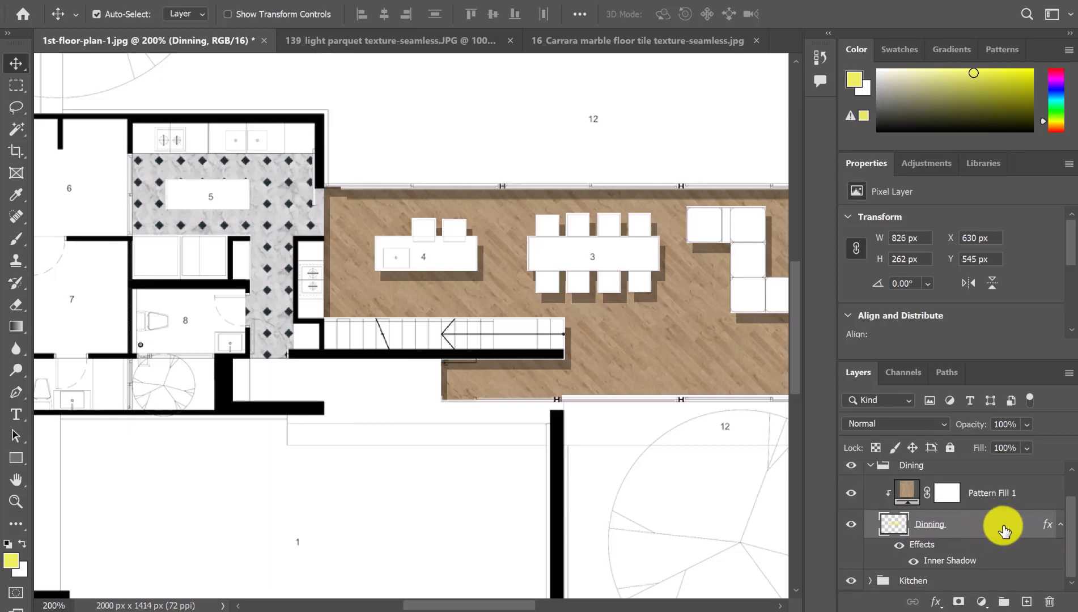
right_click(1004, 531)
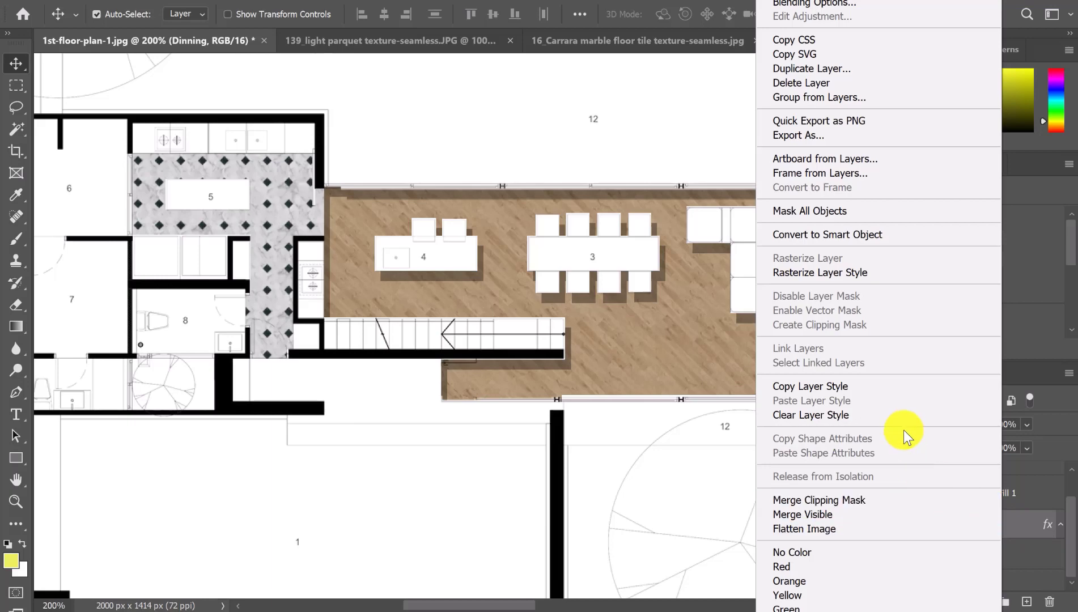
left_click(820, 389)
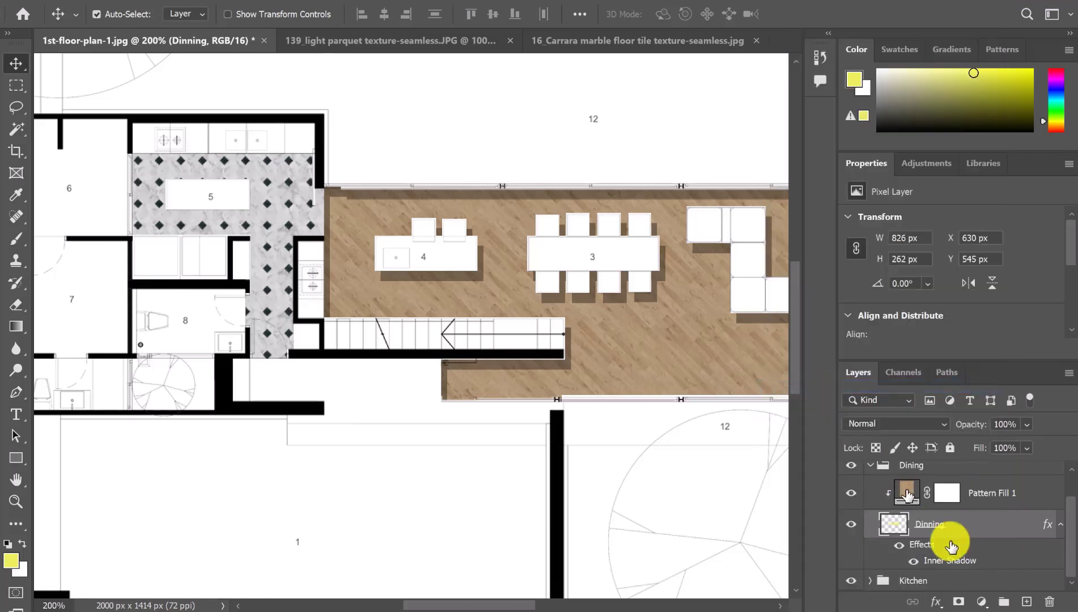
left_click(871, 581)
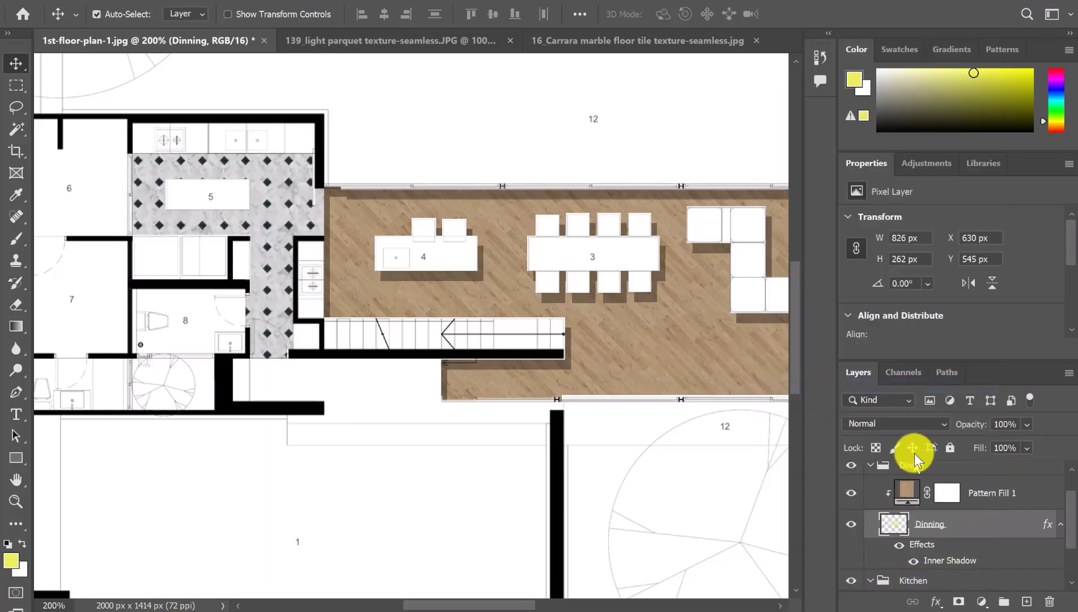
scroll(959, 491, "down", 2)
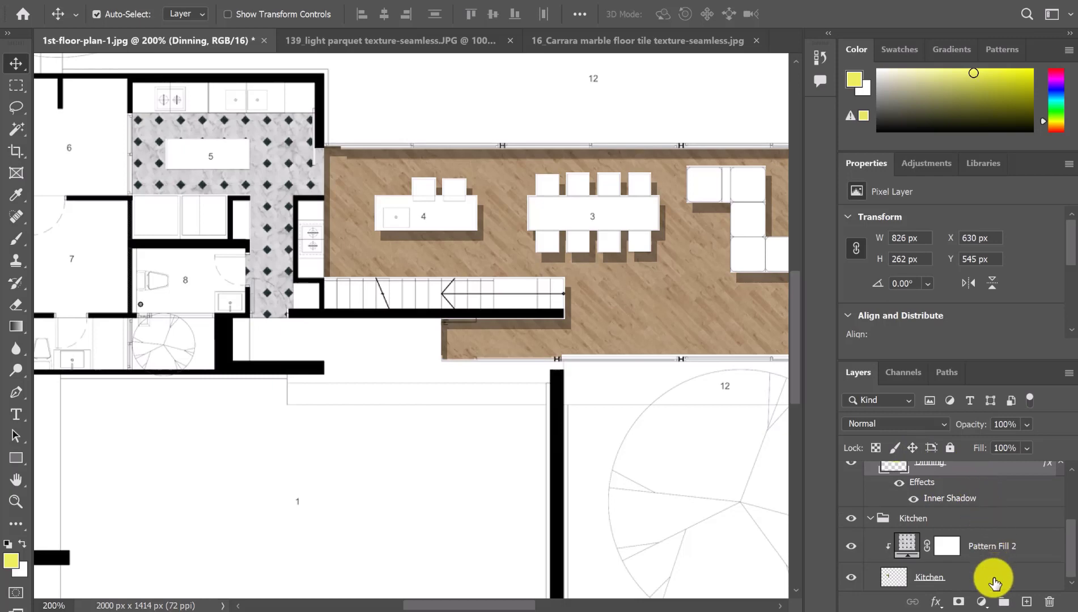
left_click(986, 573)
right_click(988, 575)
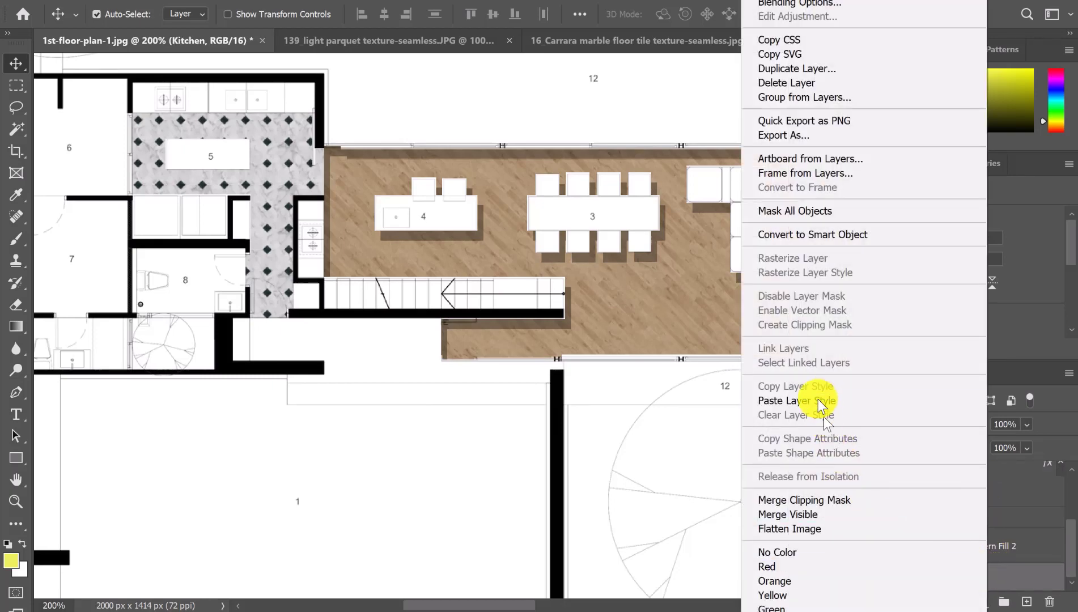
left_click(816, 400)
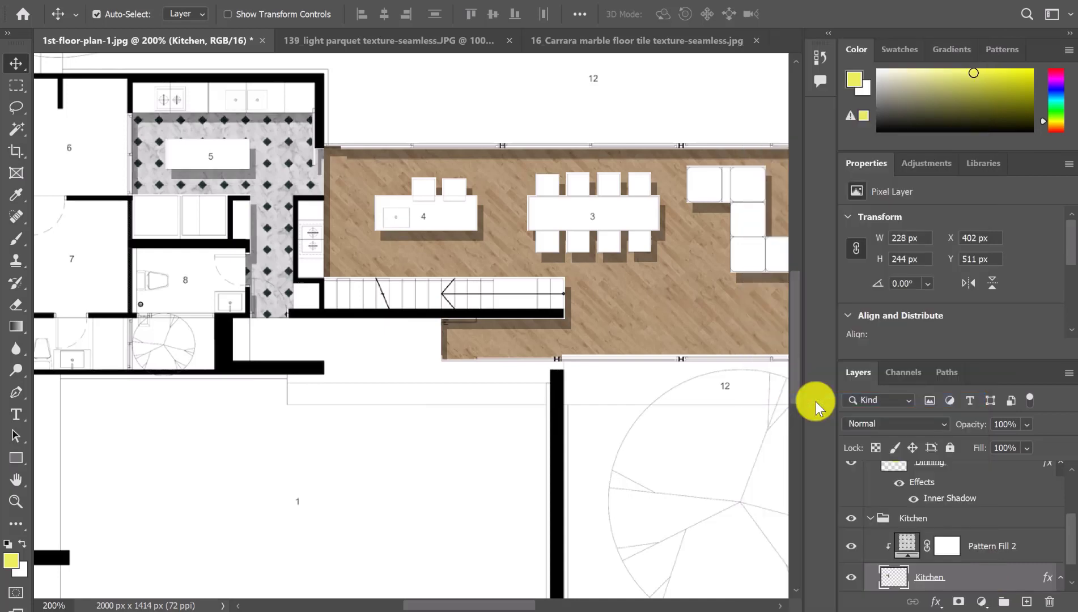
Examine the shadows along the kitchen's walls, island and corridor up close
left_click(268, 137)
scroll(288, 184, "up", 1)
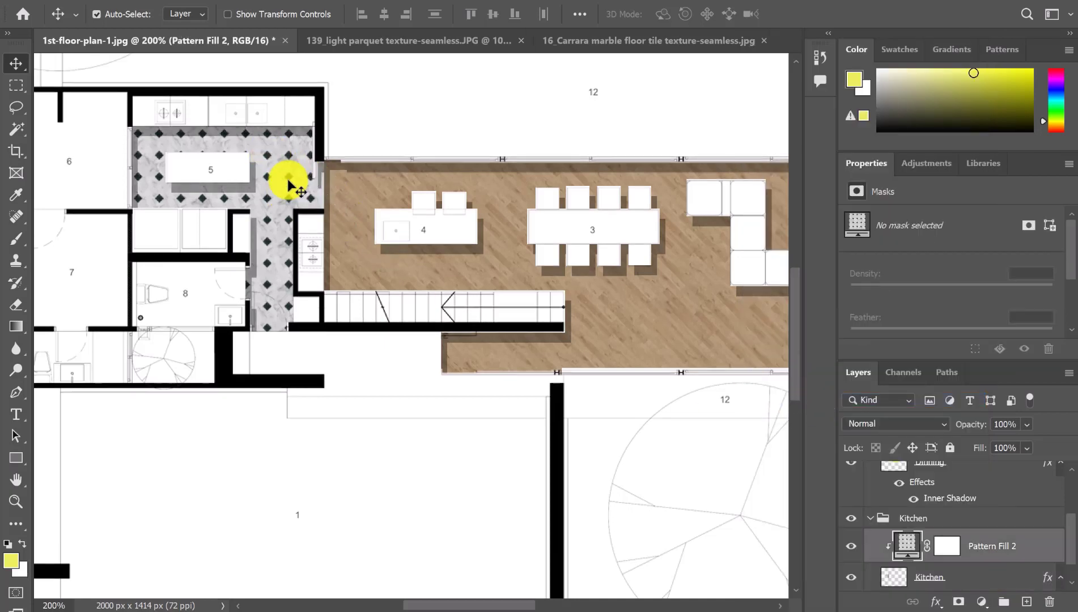
scroll(288, 185, "up", 3)
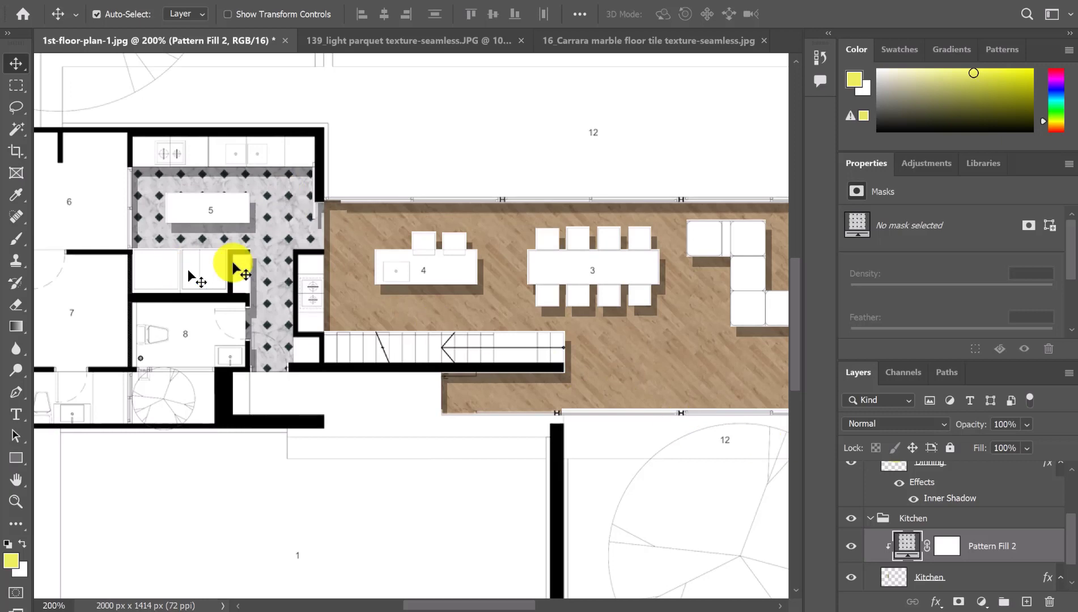
scroll(246, 270, "up", 3)
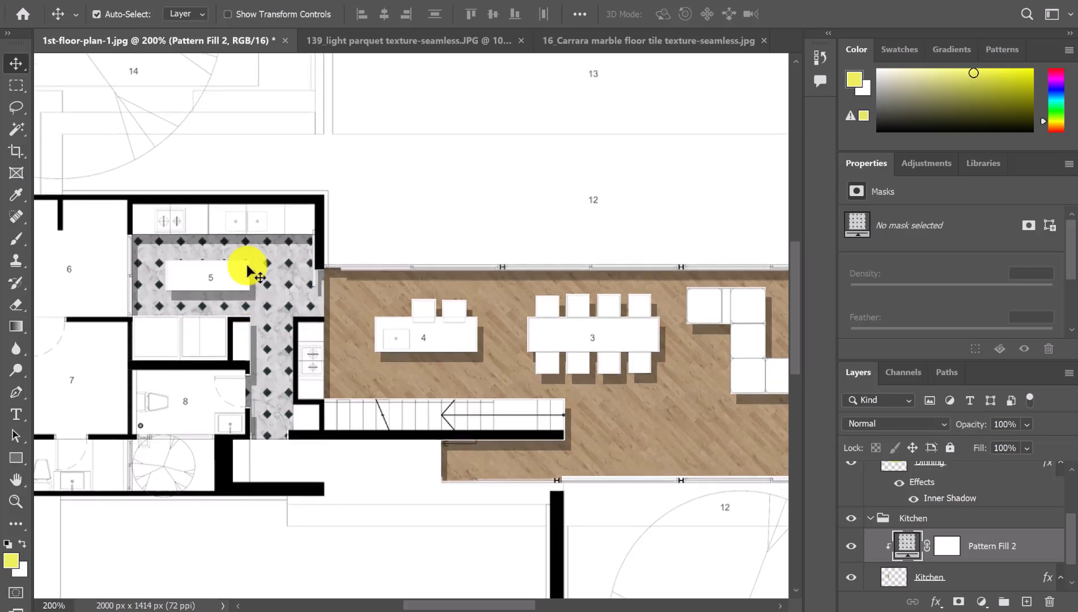
scroll(248, 270, "up", 1)
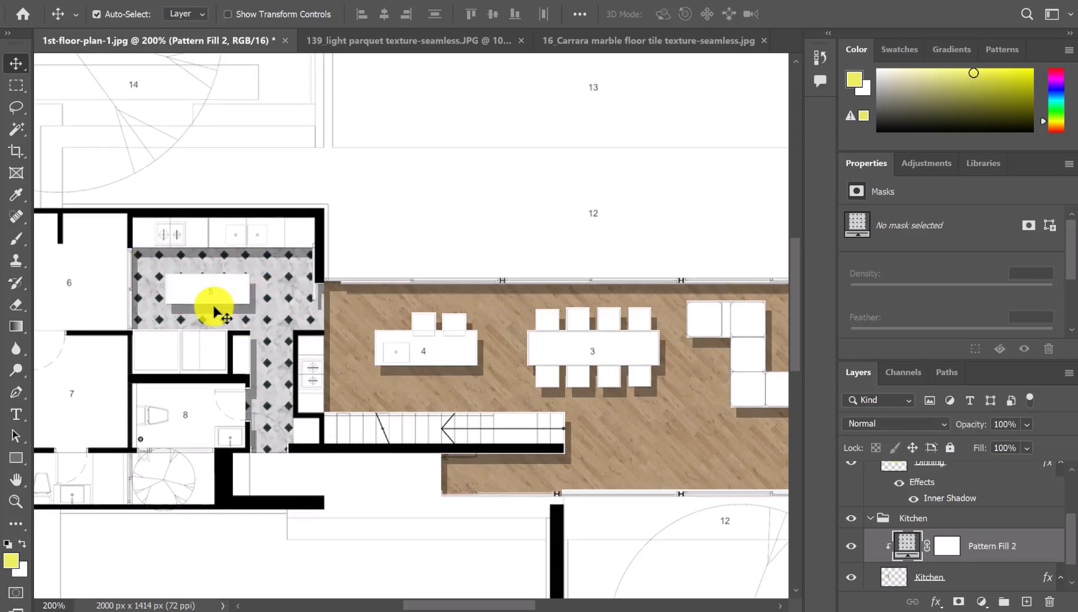
scroll(215, 311, "up", 2)
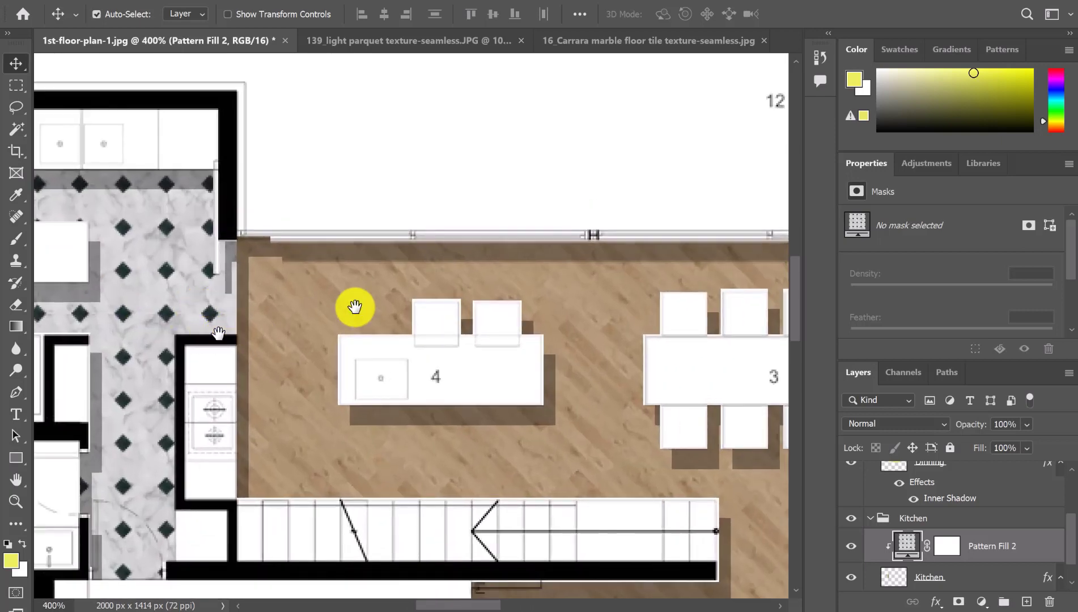
left_click_drag(355, 307, 457, 276)
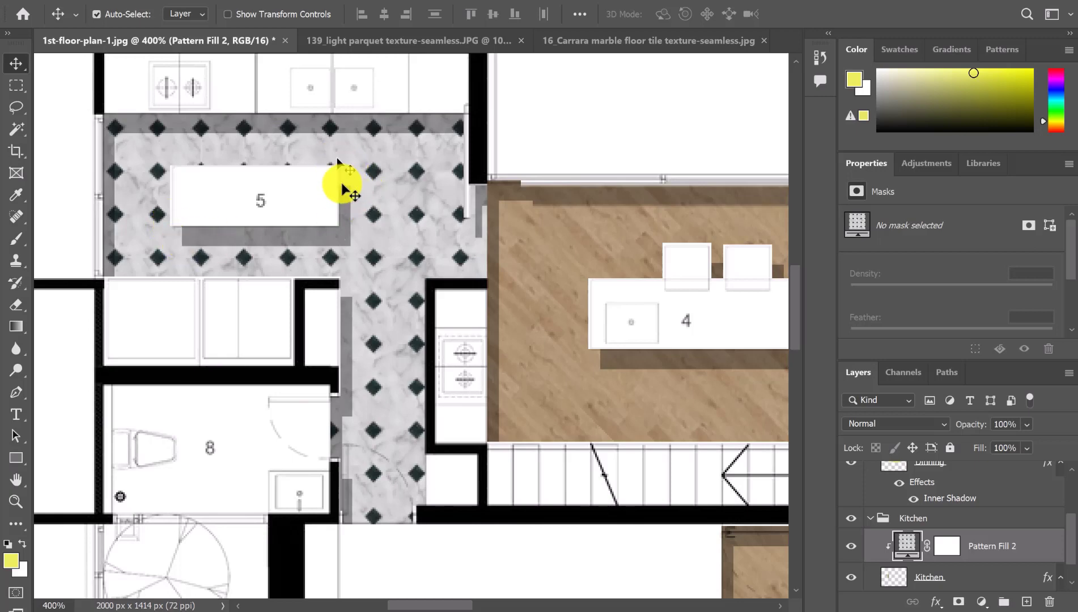
Clear the layer style from the Kitchen layer
scroll(1009, 515, "down", 1)
left_click(993, 549)
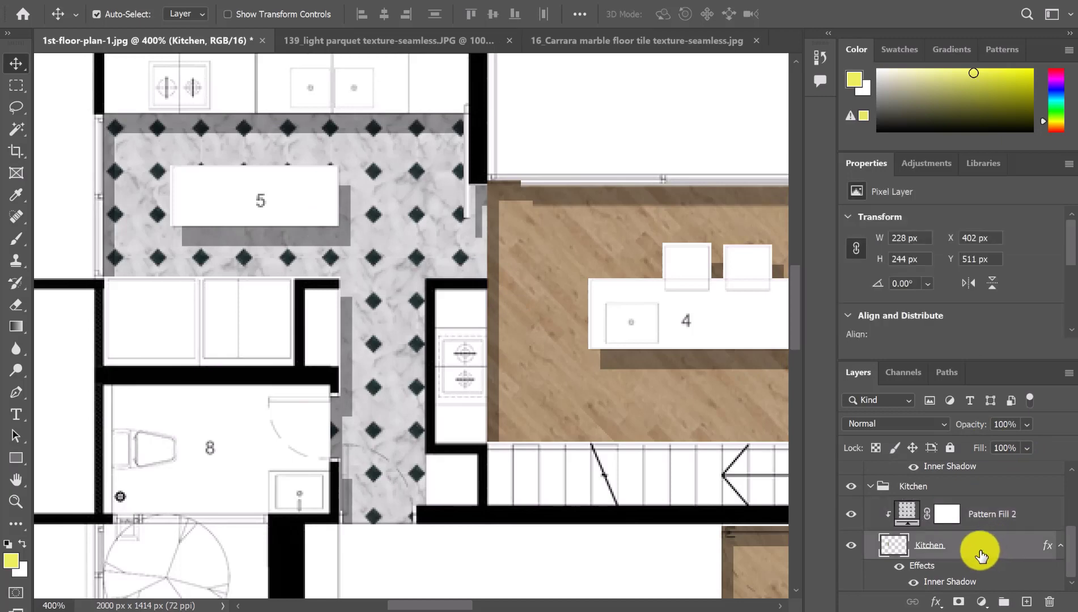
right_click(981, 552)
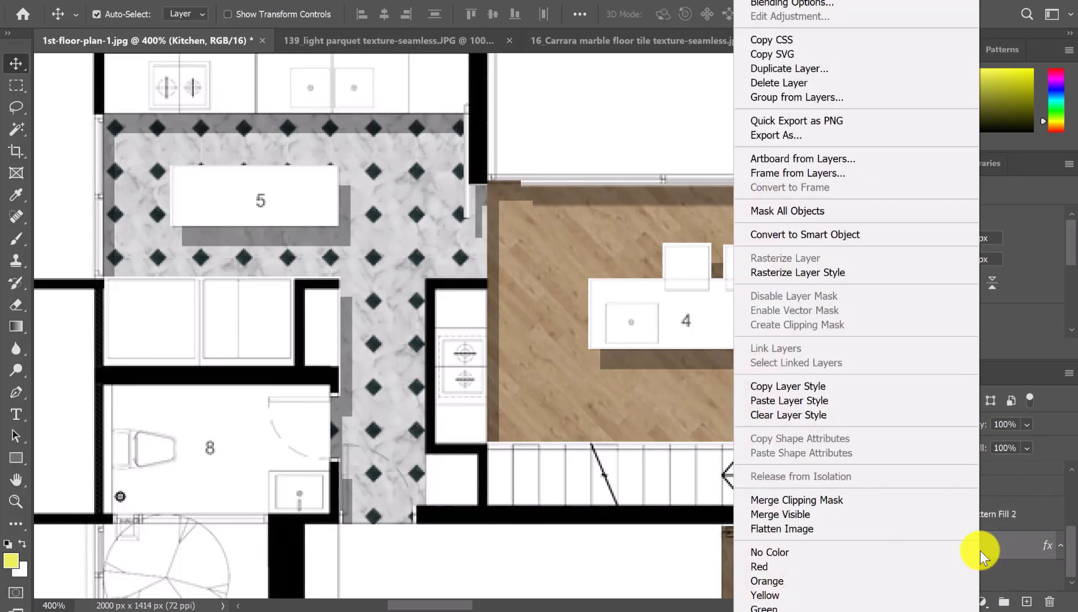
left_click(828, 416)
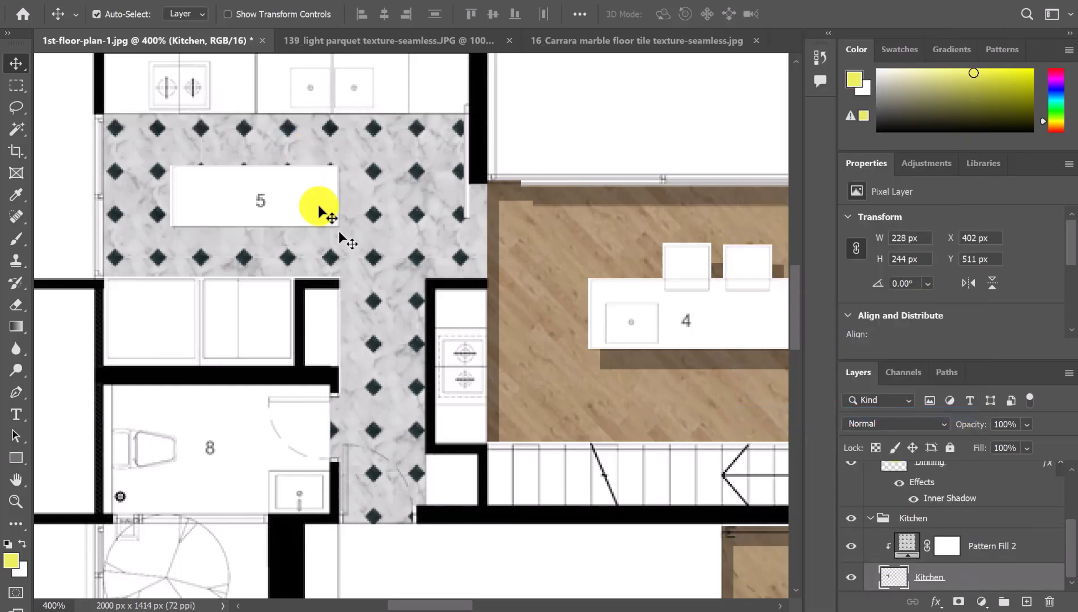
Add a new layer named "Shadow" above the marble pattern fill in the Kitchen group
left_click(1040, 548)
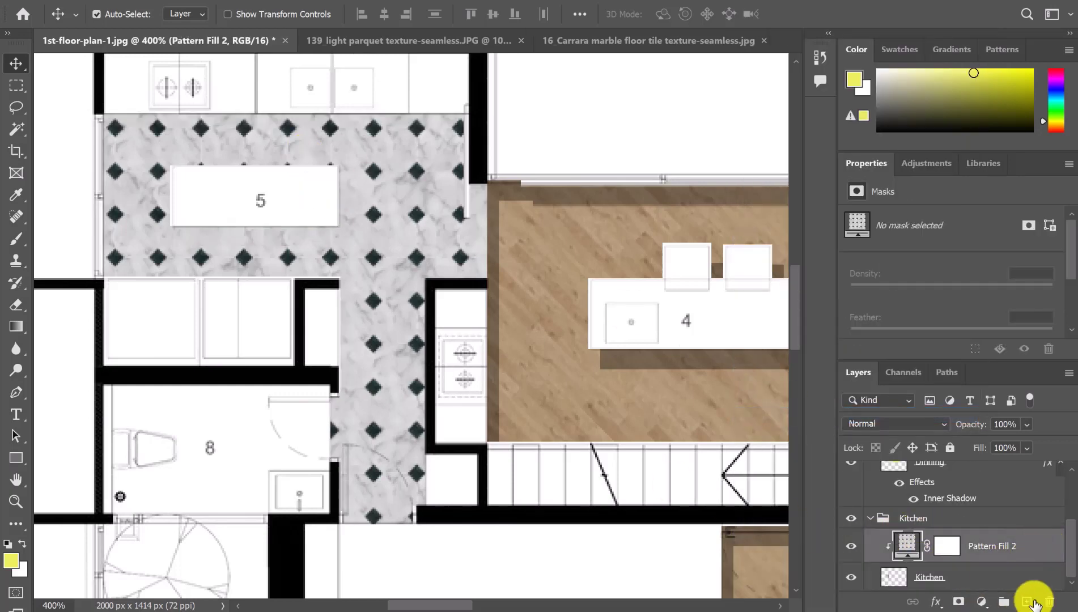
left_click(1028, 604)
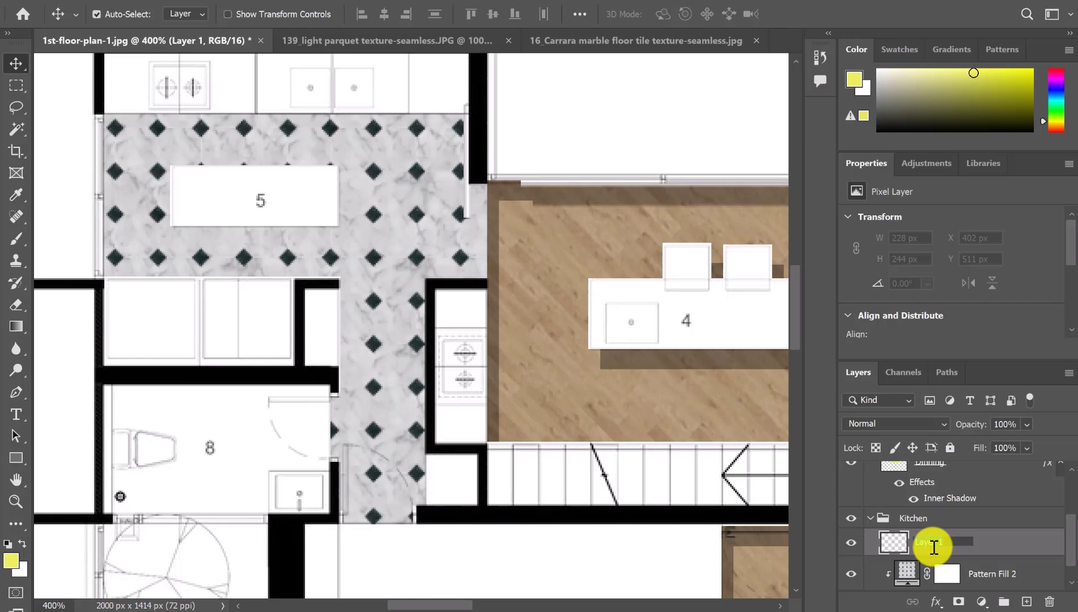
key("Return")
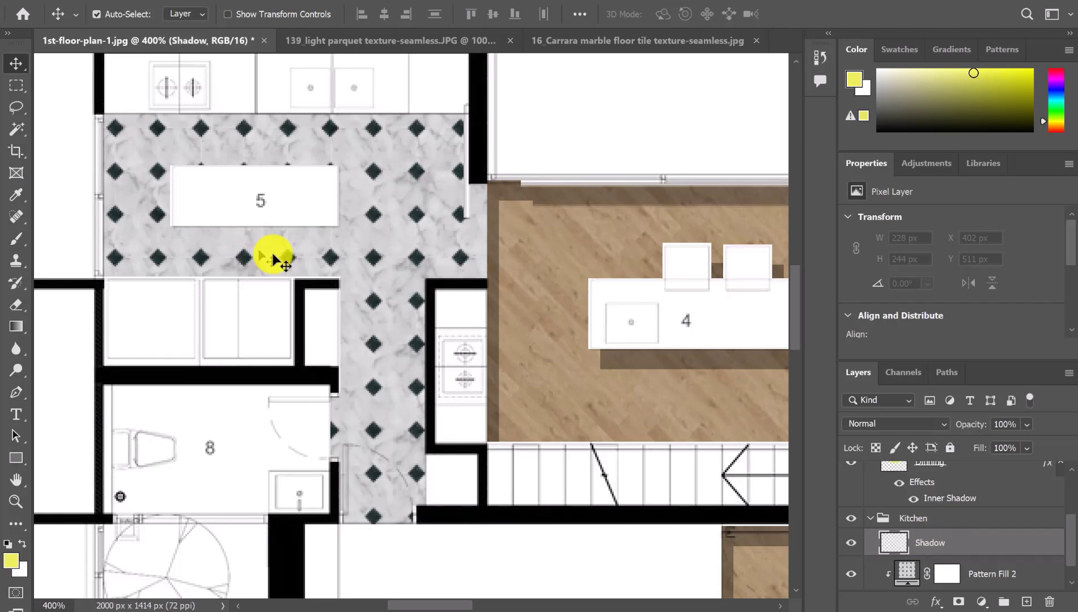
Load the Kitchen layer's area as a selection with the Shadow layer active, and set the Lasso tool to subtract from it
scroll(1021, 561, "down", 1)
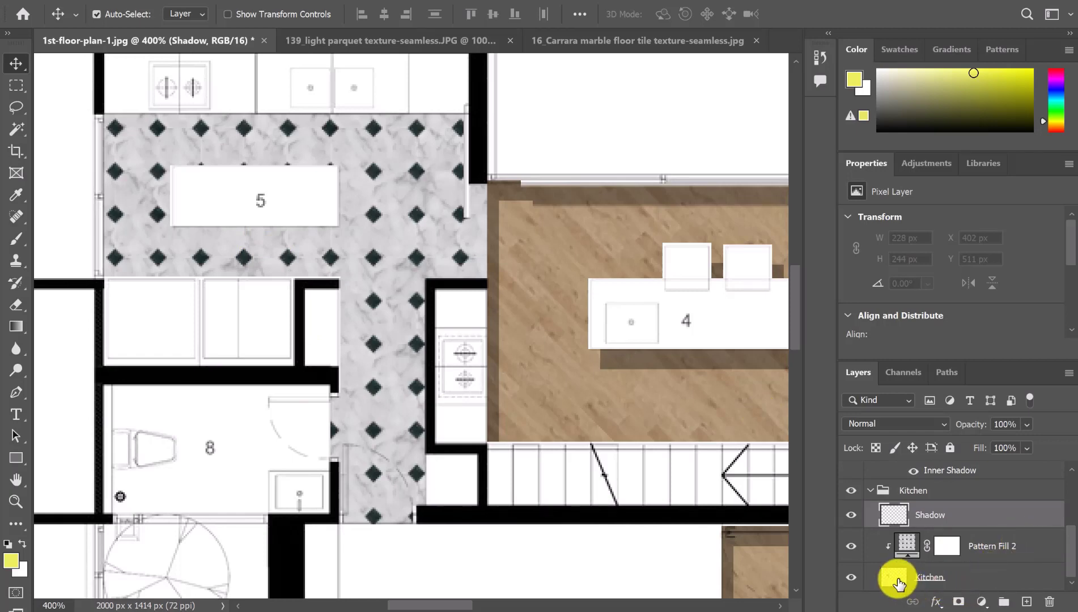
key("ctrl")
left_click(898, 579, "ctrl")
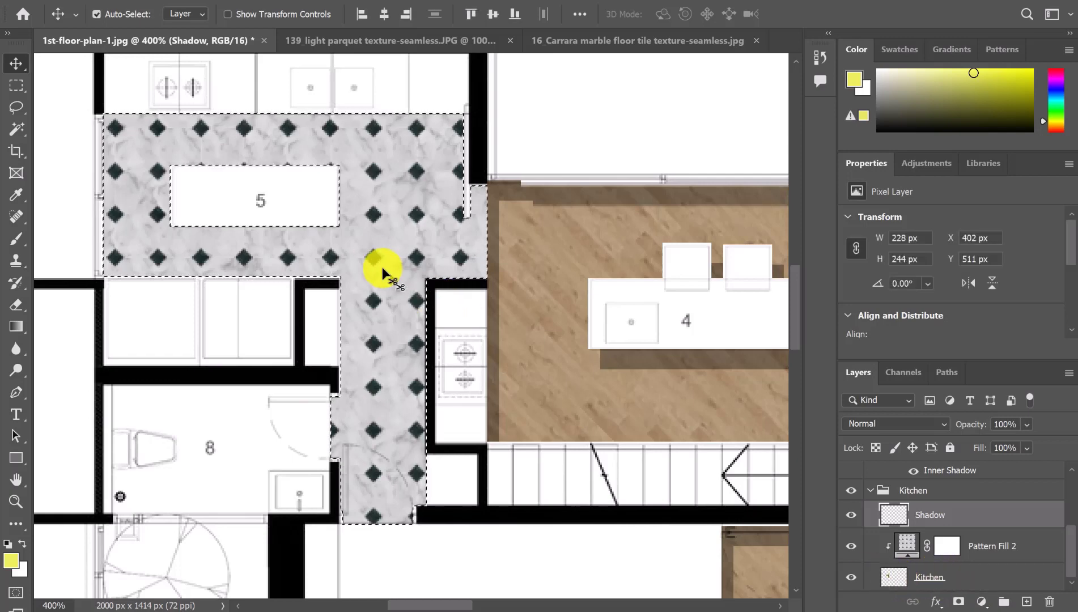
scroll(388, 290, "up", 2)
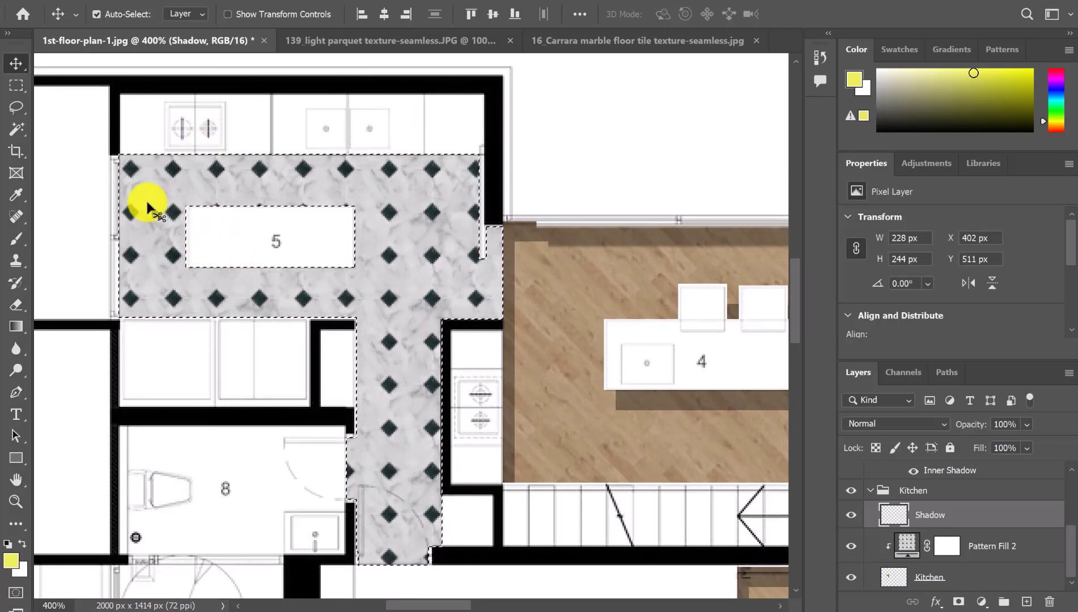
left_click(17, 108)
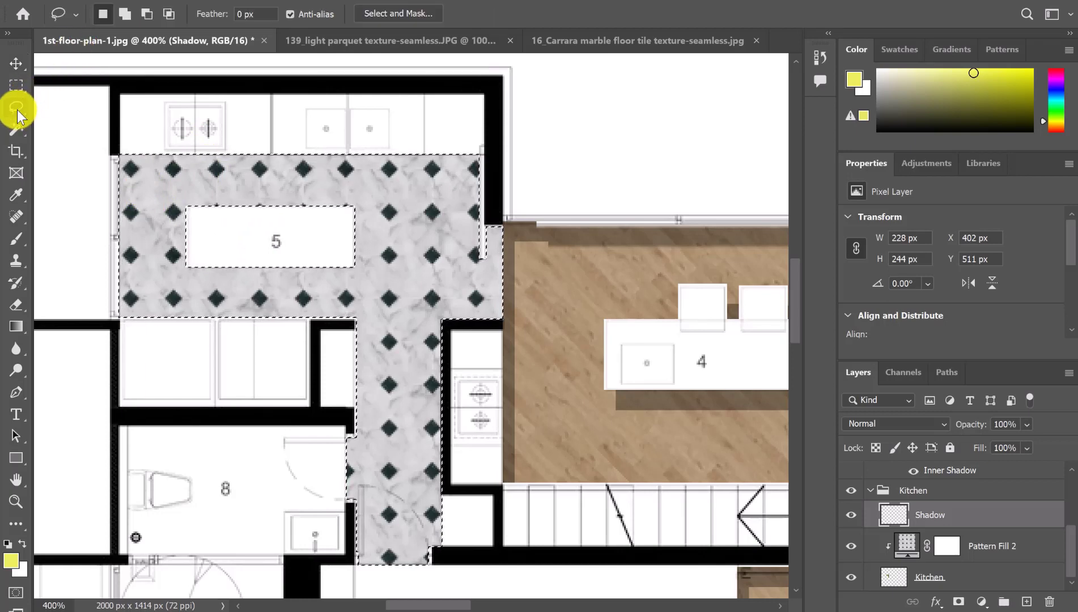
left_click(148, 15)
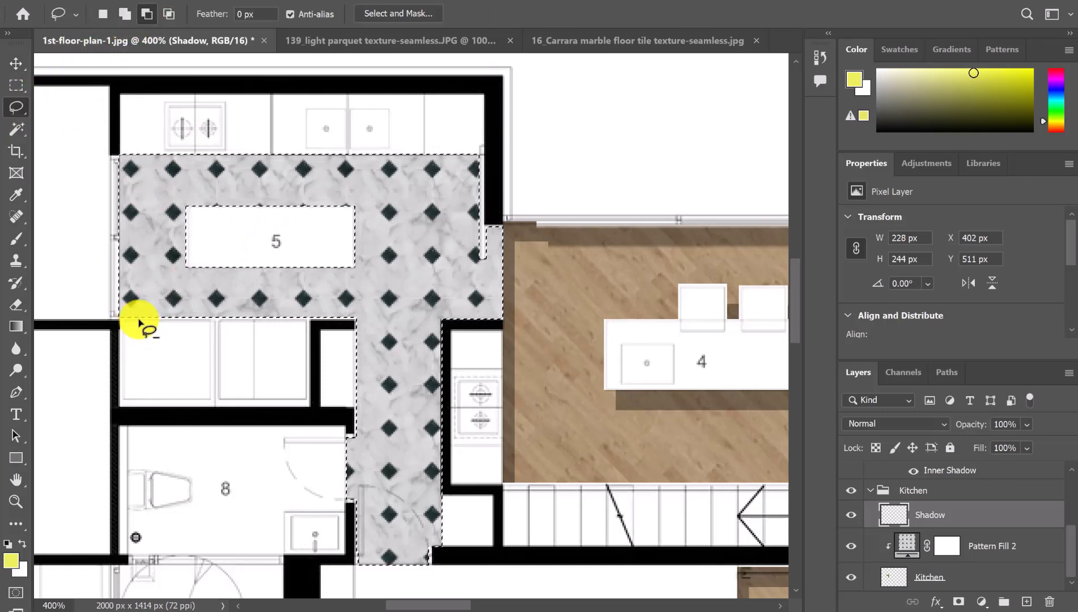